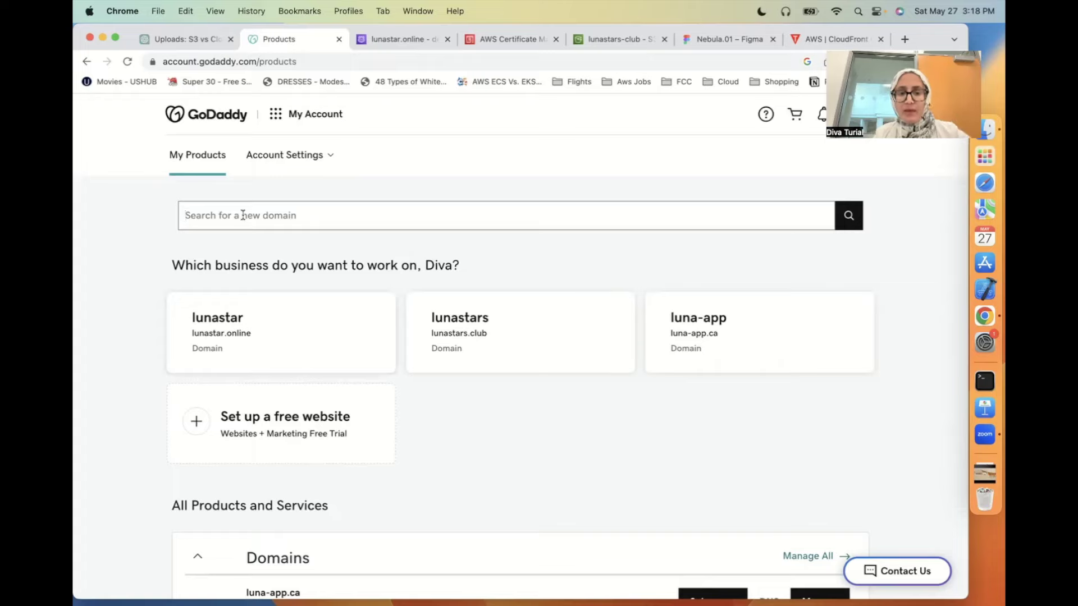
# - Search for available domains with the name lunastars
pyautogui.click(242, 215)
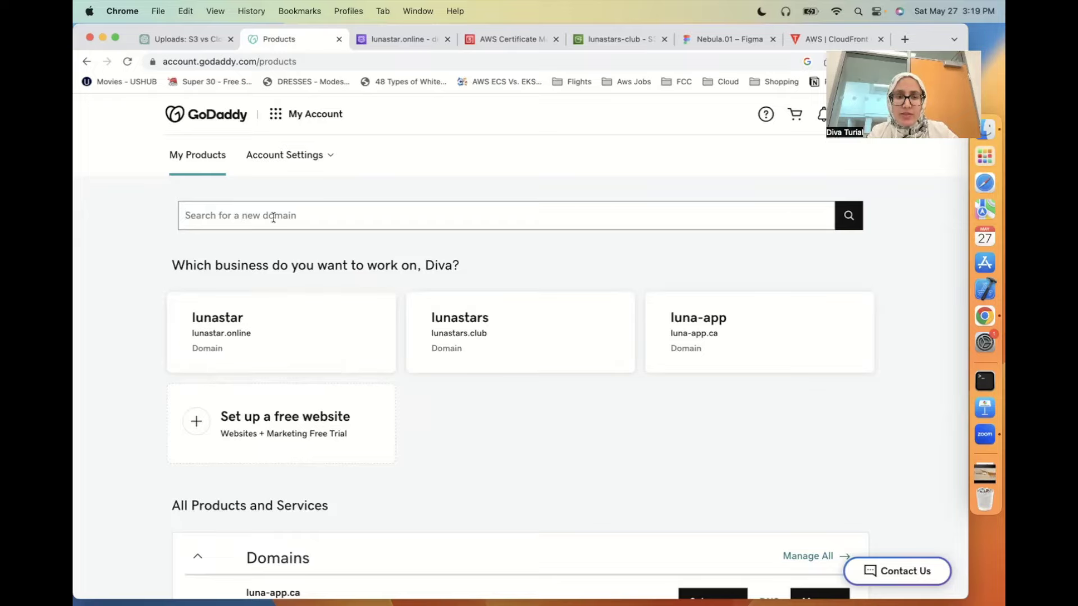
pyautogui.write('lunastars')
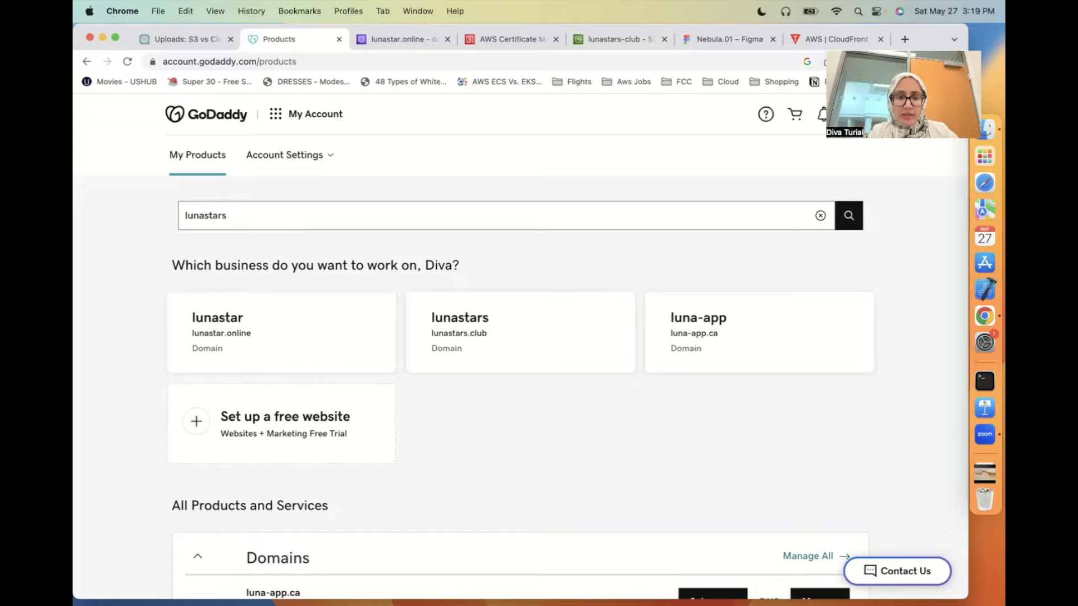
pyautogui.click(850, 228)
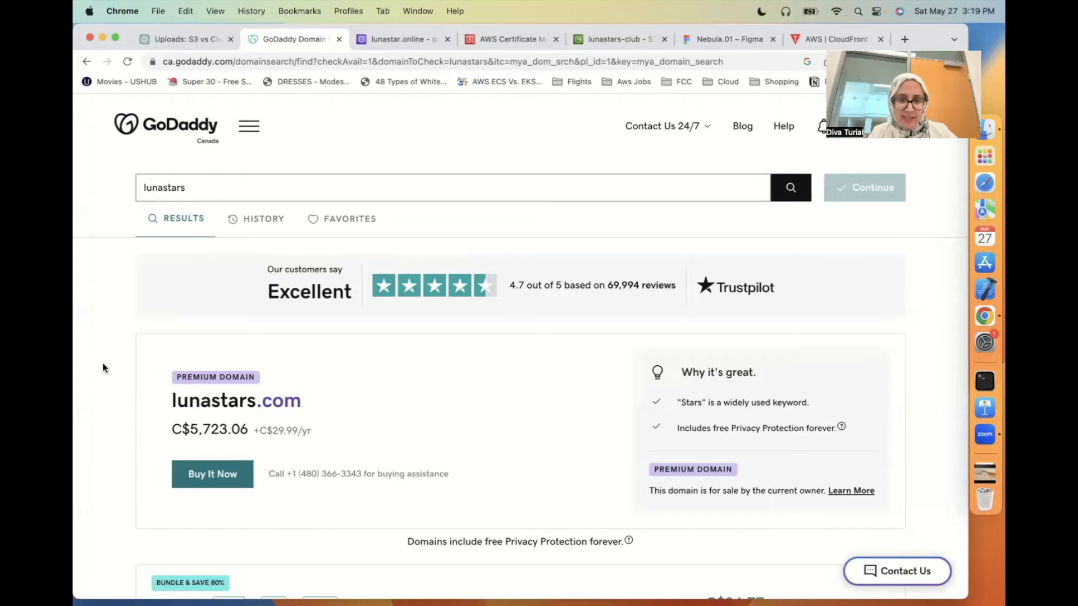
# - Find lunastars.online in the domain results, add it to the cart and continue to its registration options
pyautogui.scroll(-3, 103, 363)
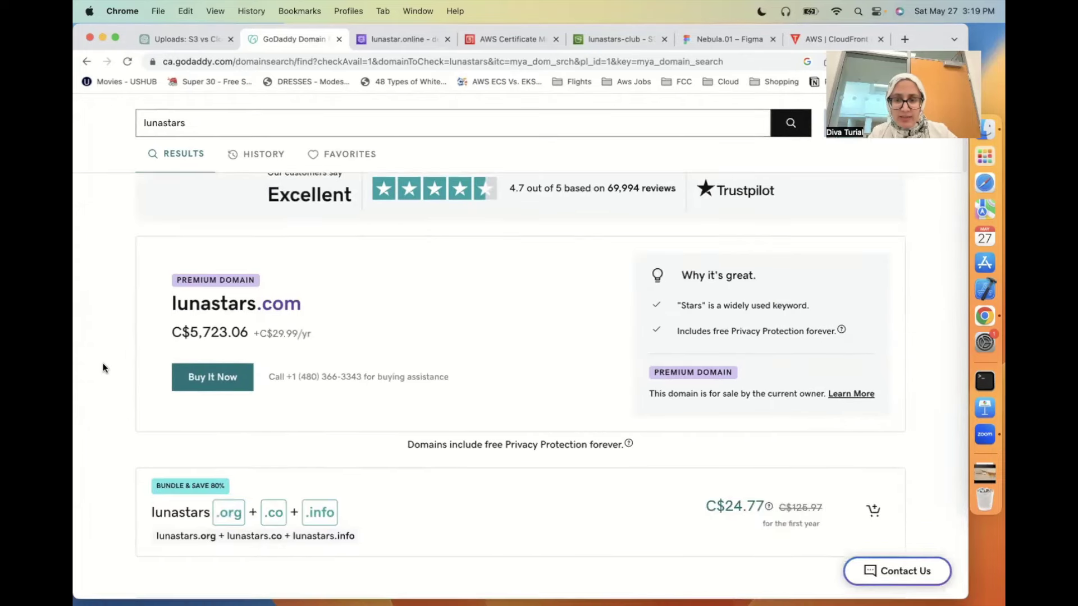
pyautogui.scroll(-6, 103, 364)
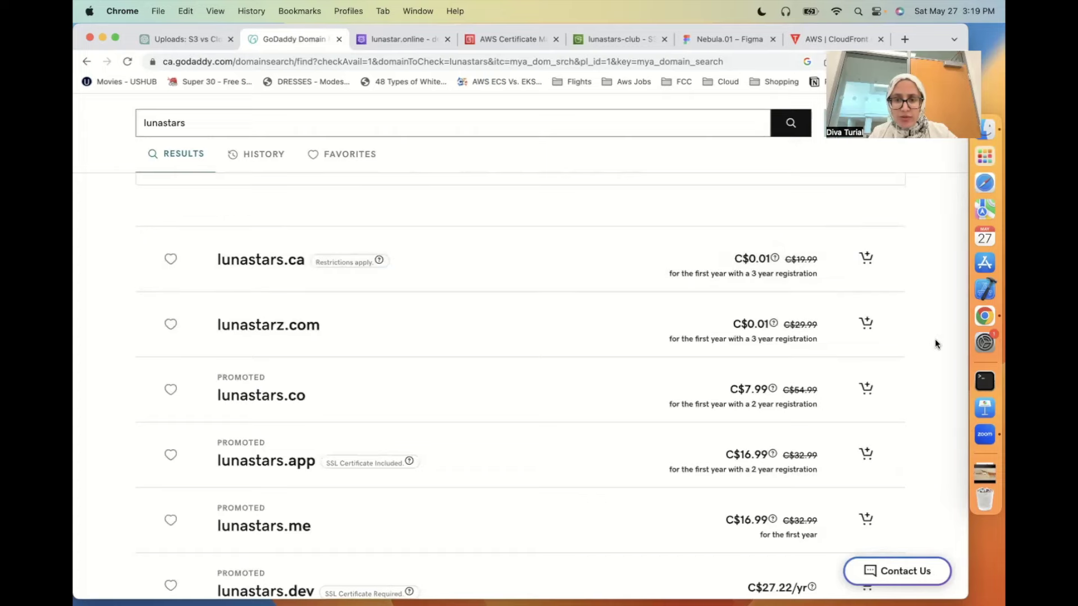
pyautogui.scroll(-3, 935, 339)
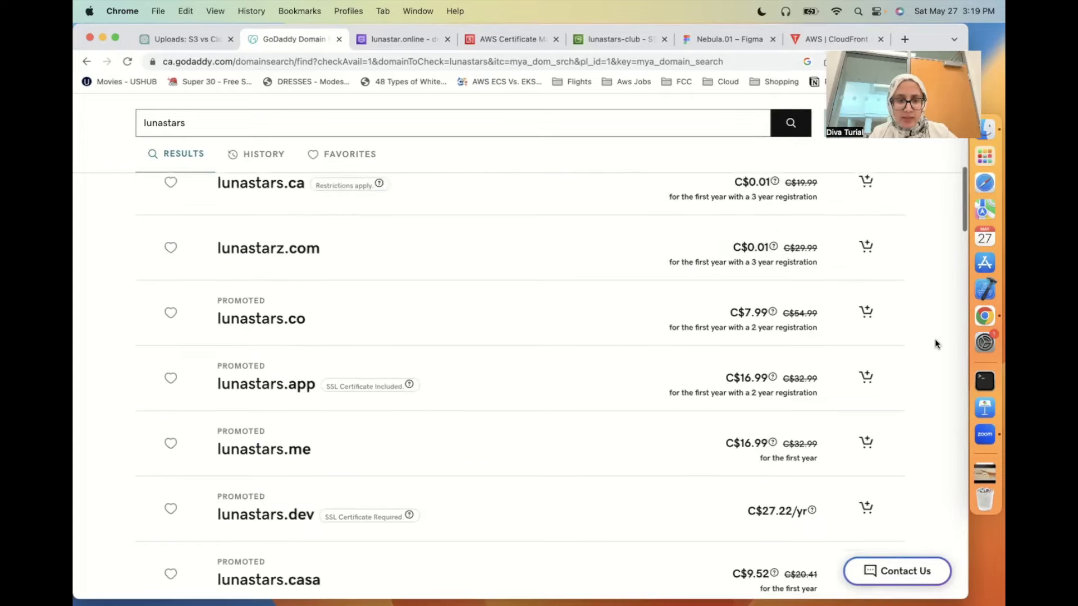
pyautogui.scroll(-5, 935, 339)
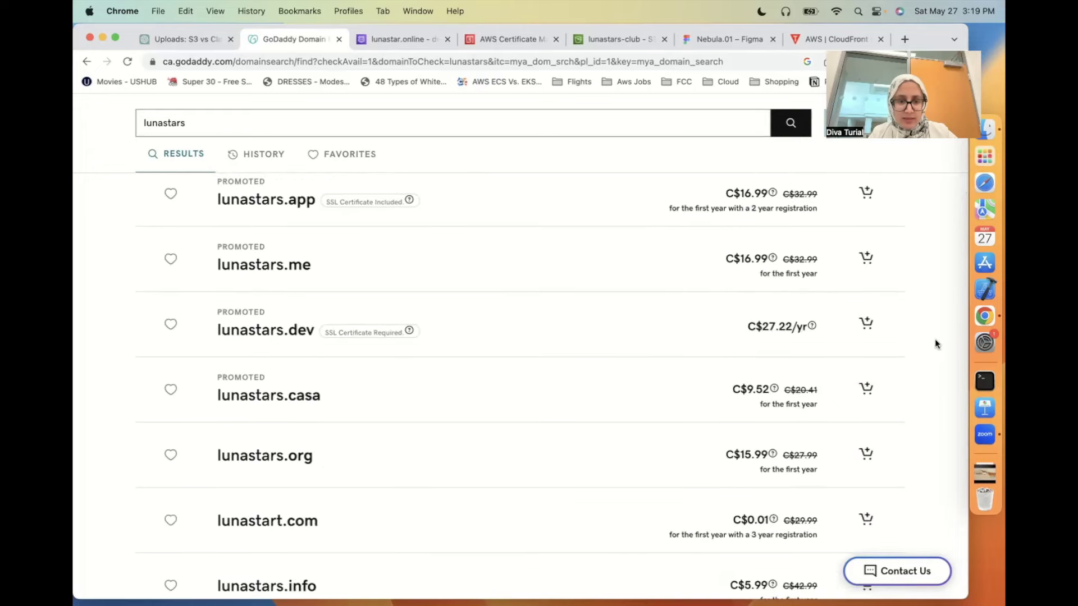
pyautogui.scroll(-5, 935, 339)
pyautogui.scroll(-3, 935, 340)
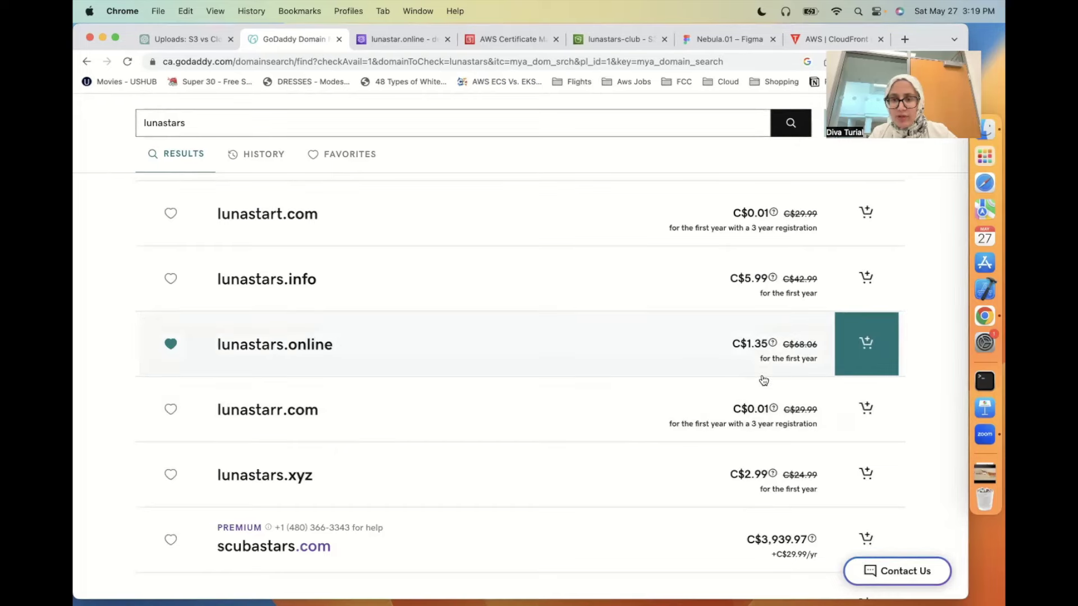
pyautogui.click(866, 354)
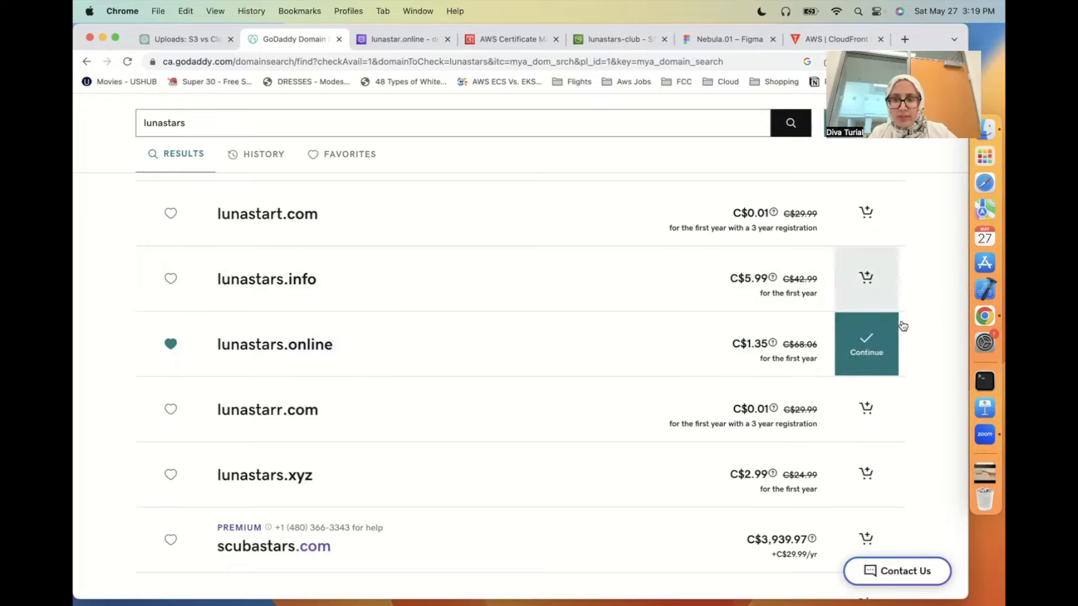
pyautogui.click(868, 345)
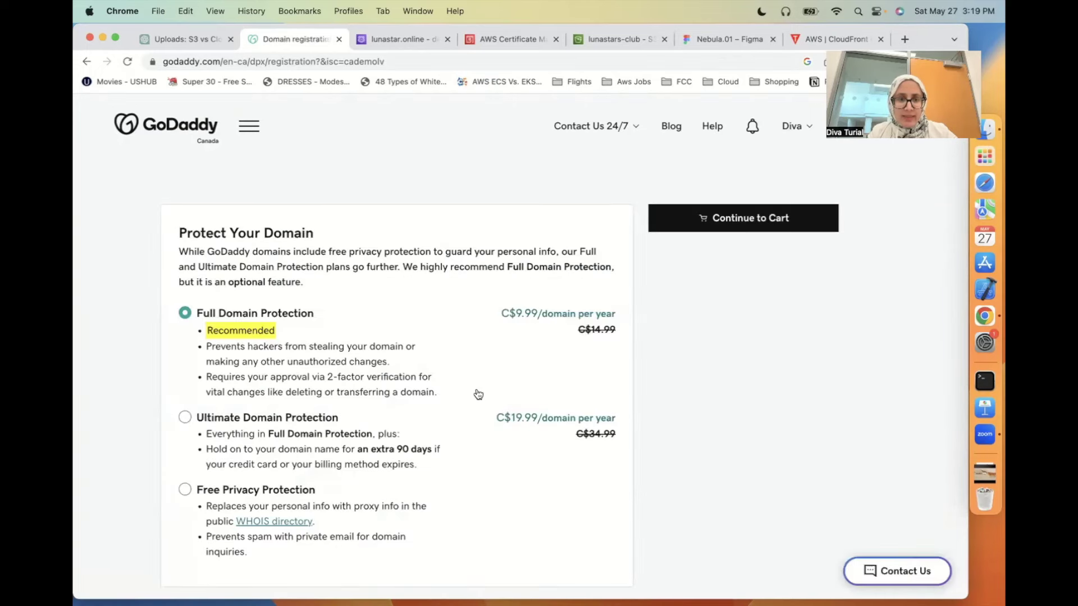
# - Choose Free Privacy Protection without professional email for lunastars.online and continue to the cart
pyautogui.scroll(-5, 264, 353)
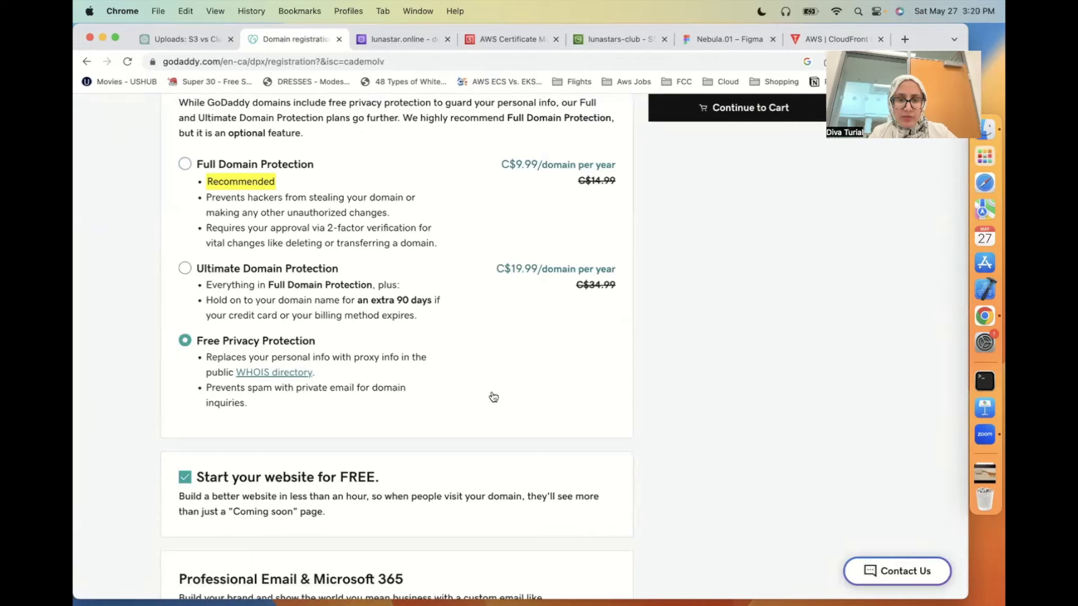
pyautogui.scroll(-6, 493, 397)
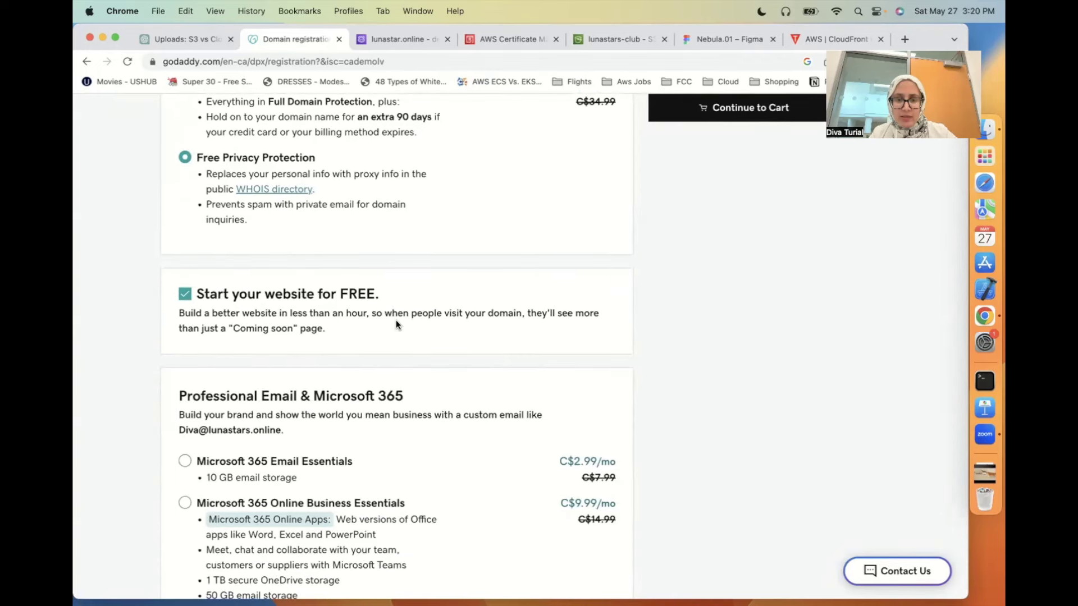
pyautogui.scroll(-5, 396, 324)
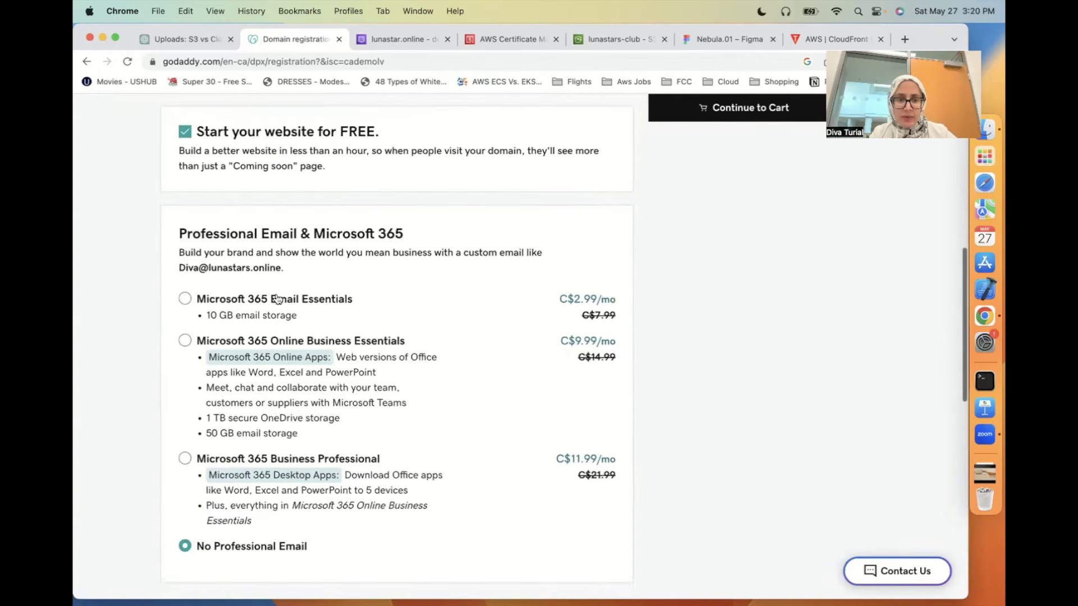
pyautogui.scroll(-3, 375, 404)
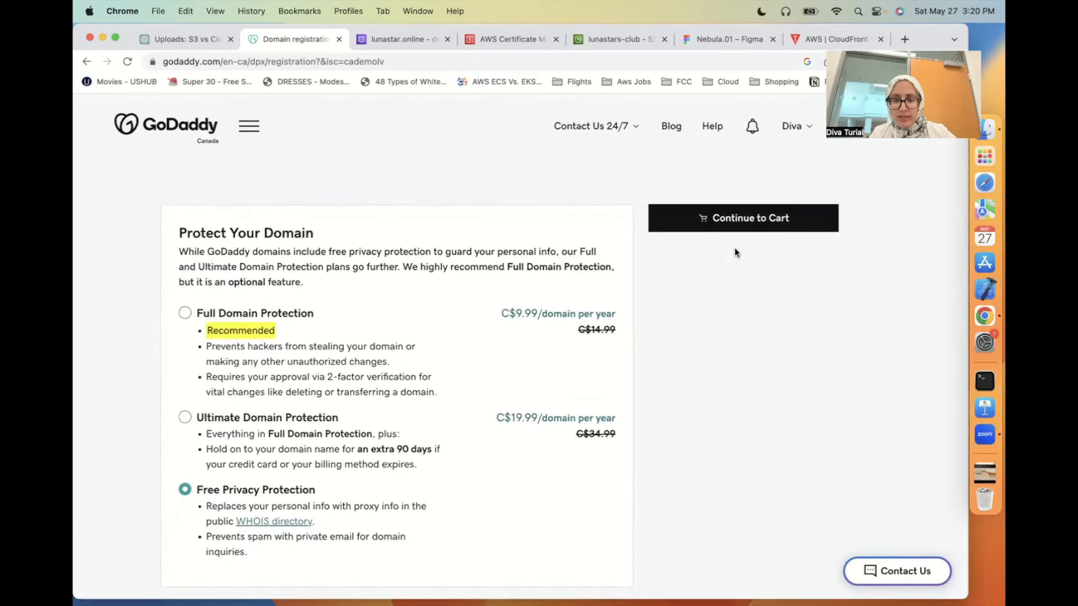
pyautogui.click(742, 231)
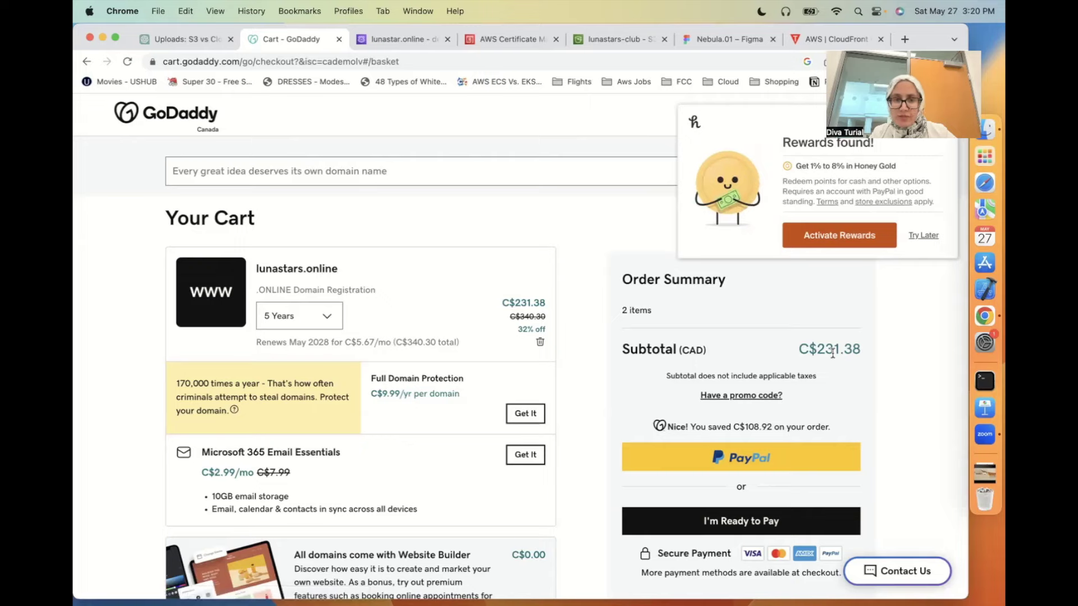
# - Set the lunastars.online registration term to 1 Year and proceed to payment
pyautogui.click(328, 318)
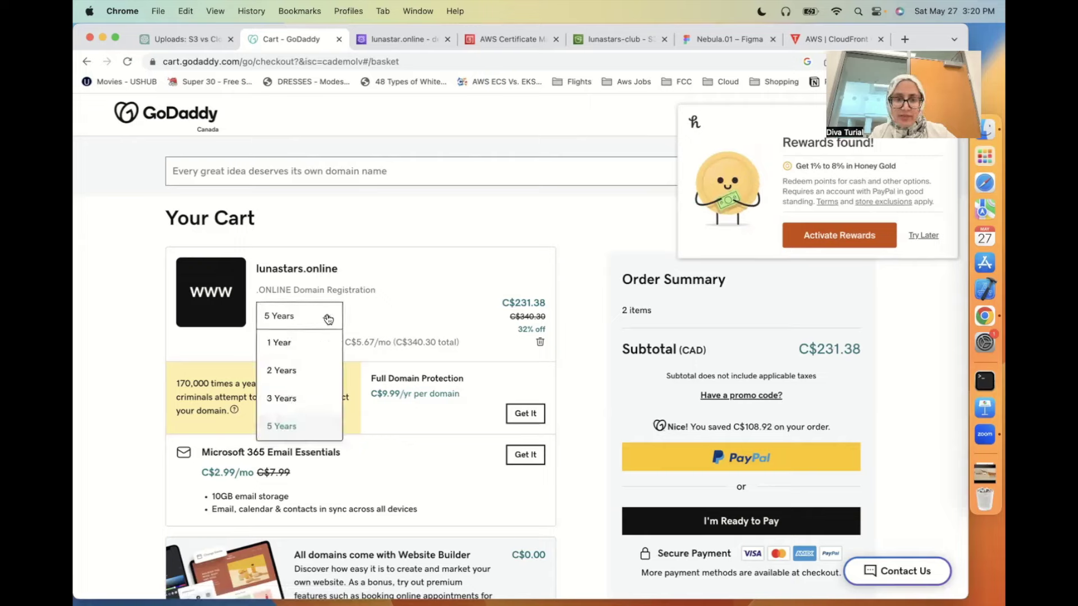
pyautogui.click(300, 348)
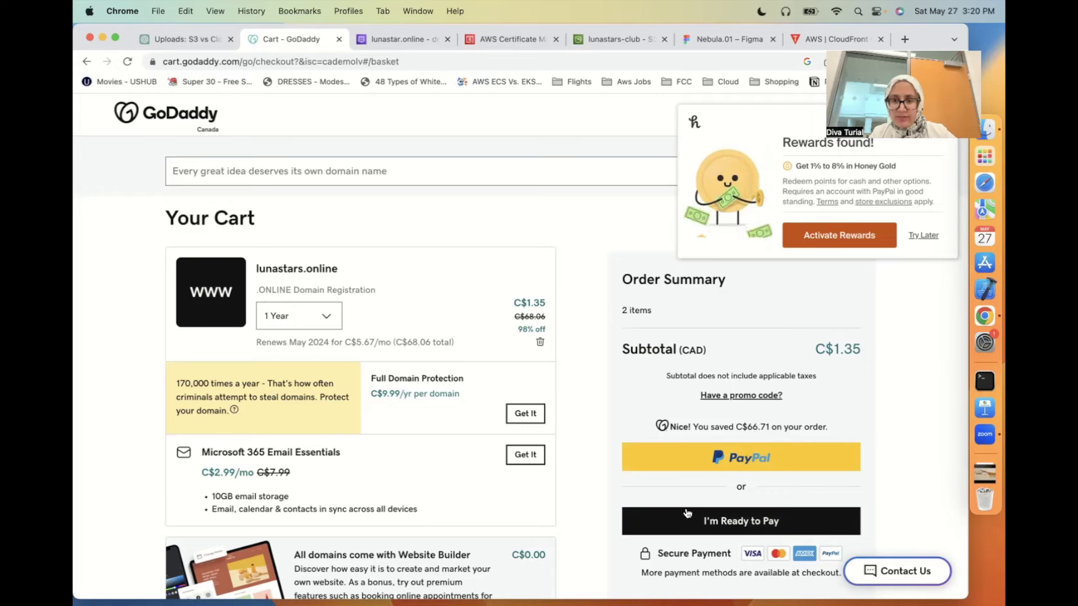
pyautogui.scroll(-3, 570, 511)
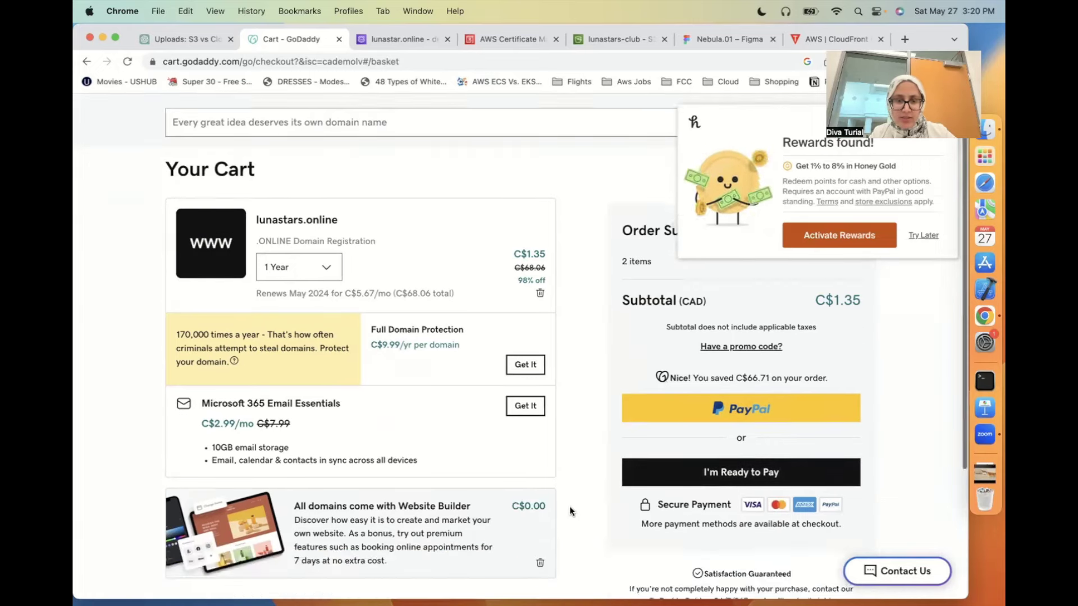
pyautogui.scroll(3, 571, 511)
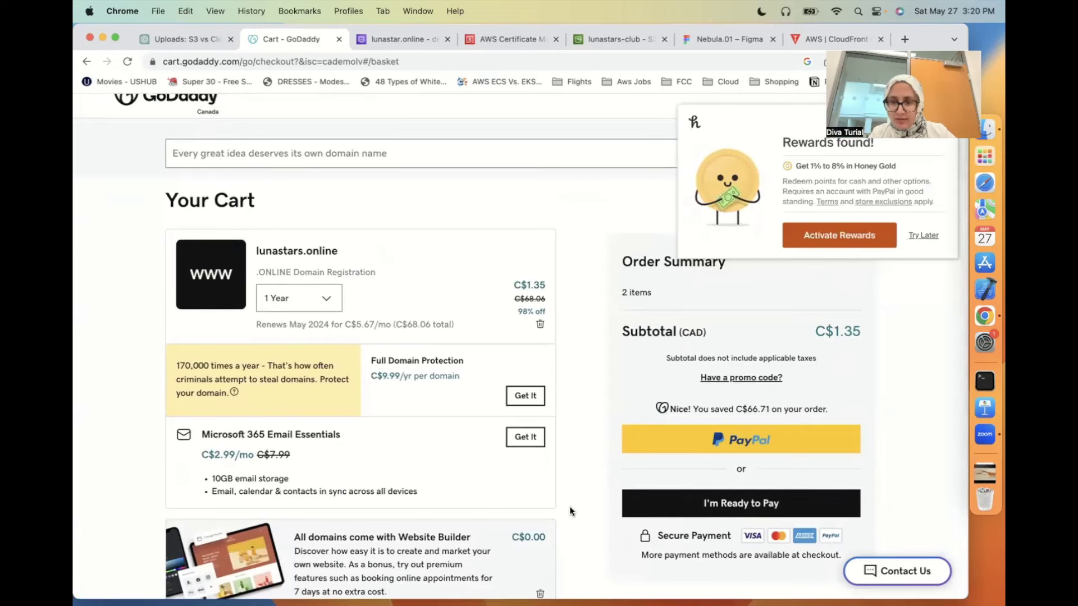
pyautogui.click(672, 503)
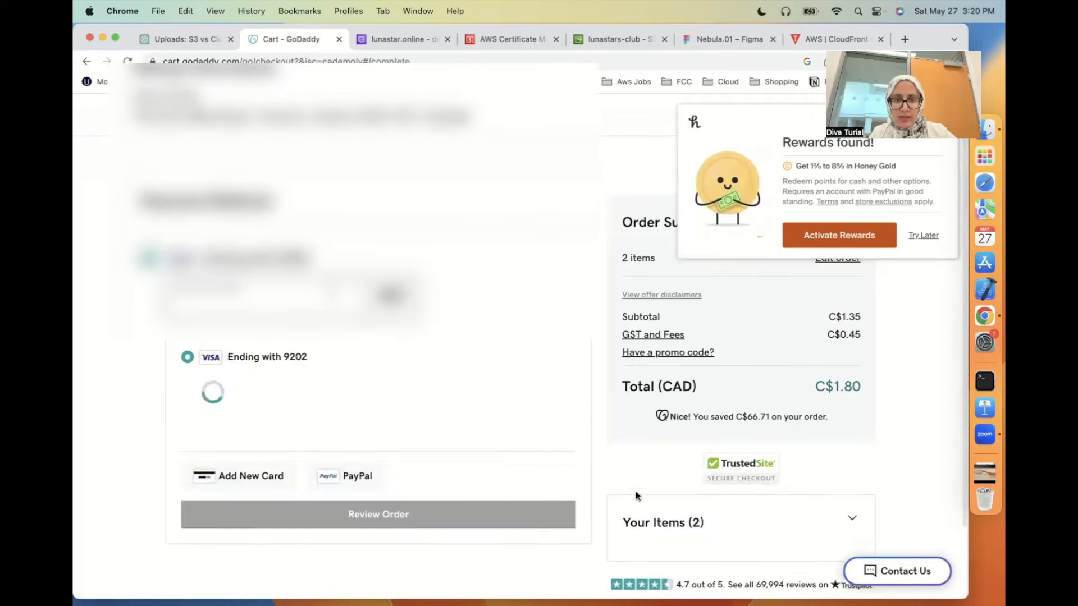
# - Review the order with the saved payment method, complete the purchase and postpone the rewards offer
pyautogui.scroll(-3, 544, 443)
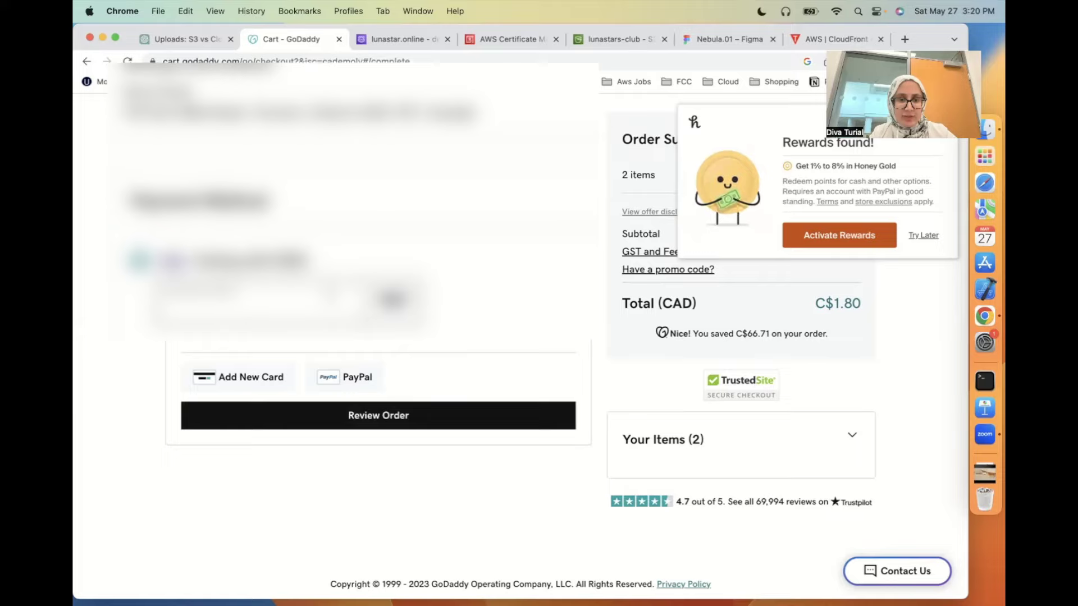
pyautogui.click(381, 425)
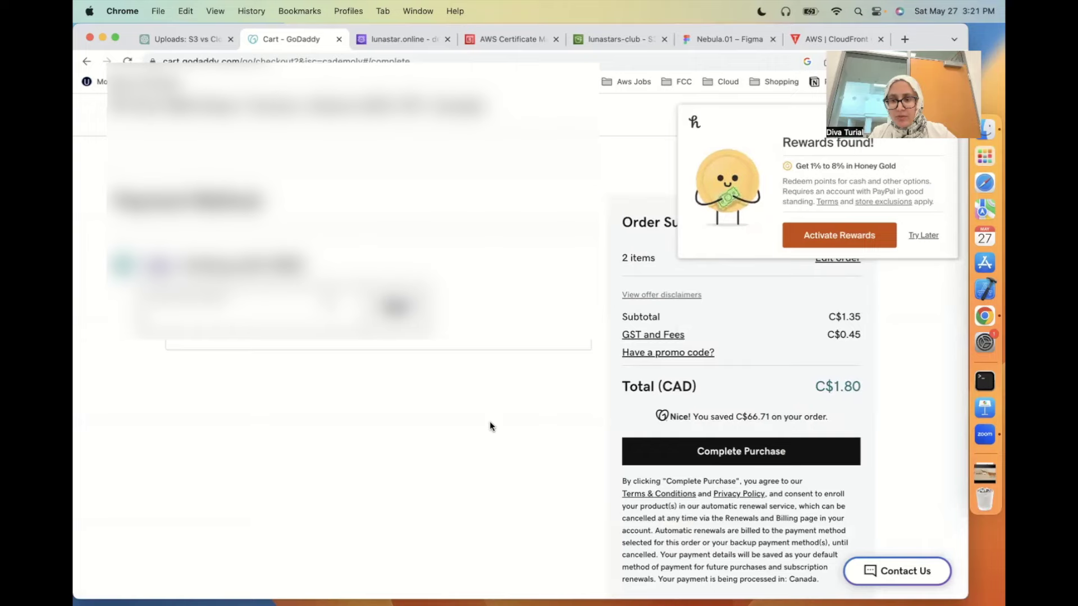
pyautogui.click(686, 457)
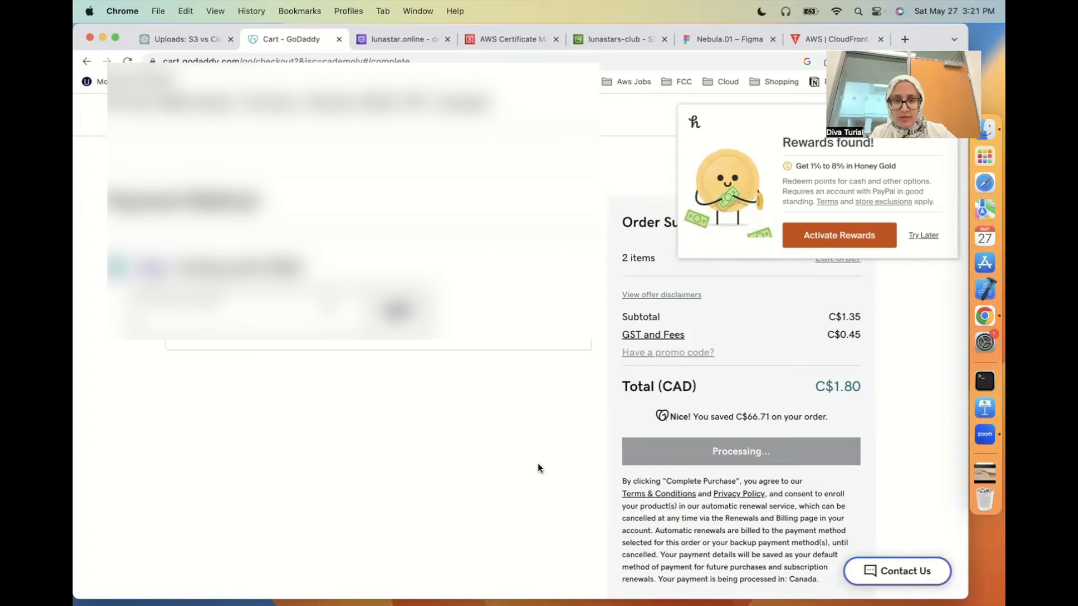
pyautogui.scroll(-4, 538, 464)
pyautogui.scroll(-2, 538, 463)
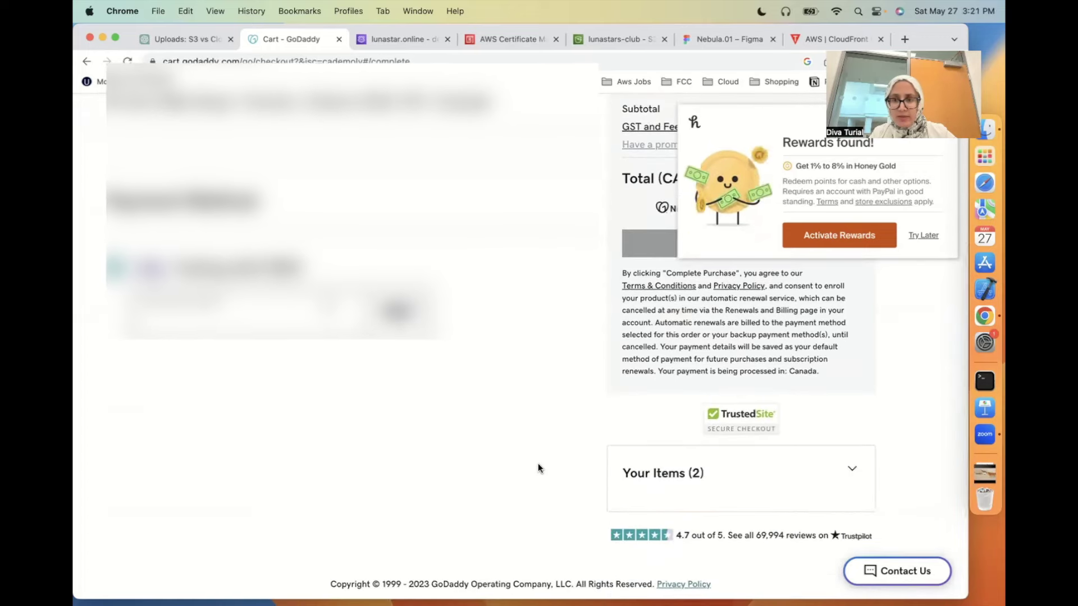
pyautogui.click(929, 235)
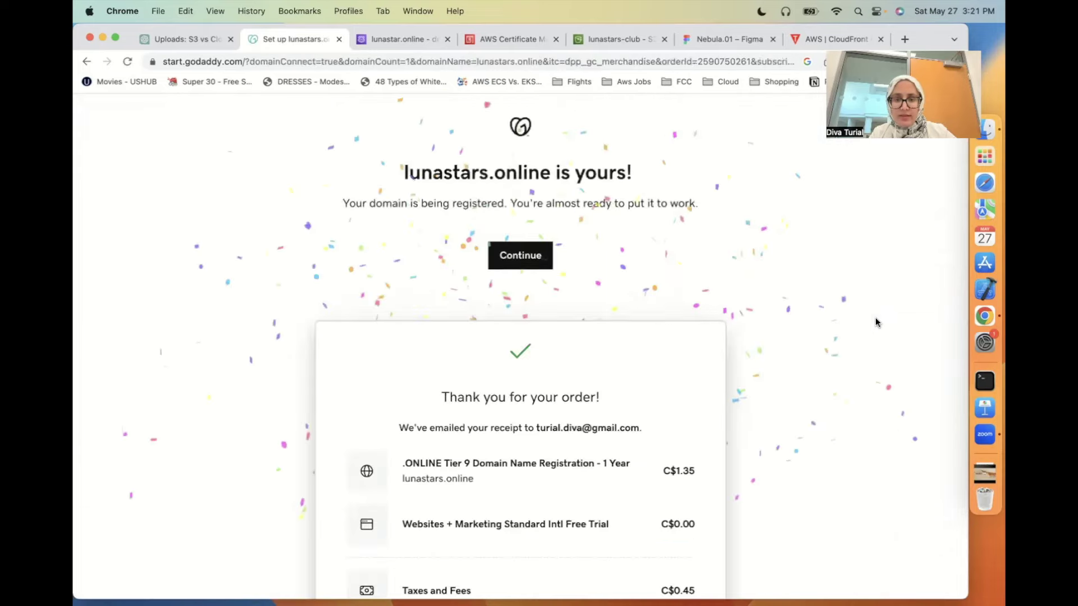
# - Check the order receipt and skip the site and email setup for lunastars.online
pyautogui.scroll(-3, 586, 390)
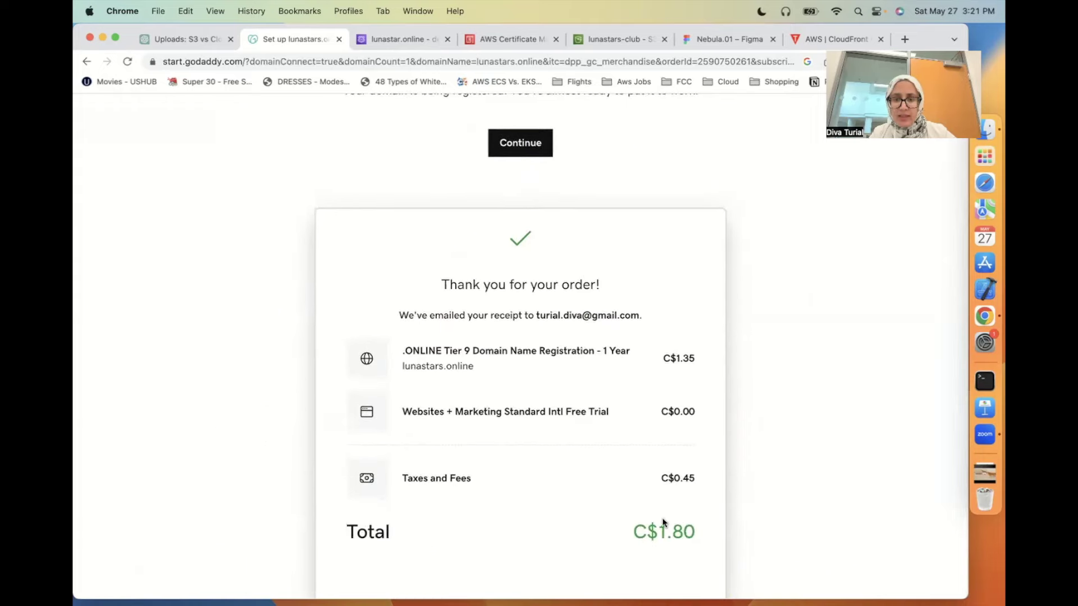
pyautogui.scroll(2, 568, 193)
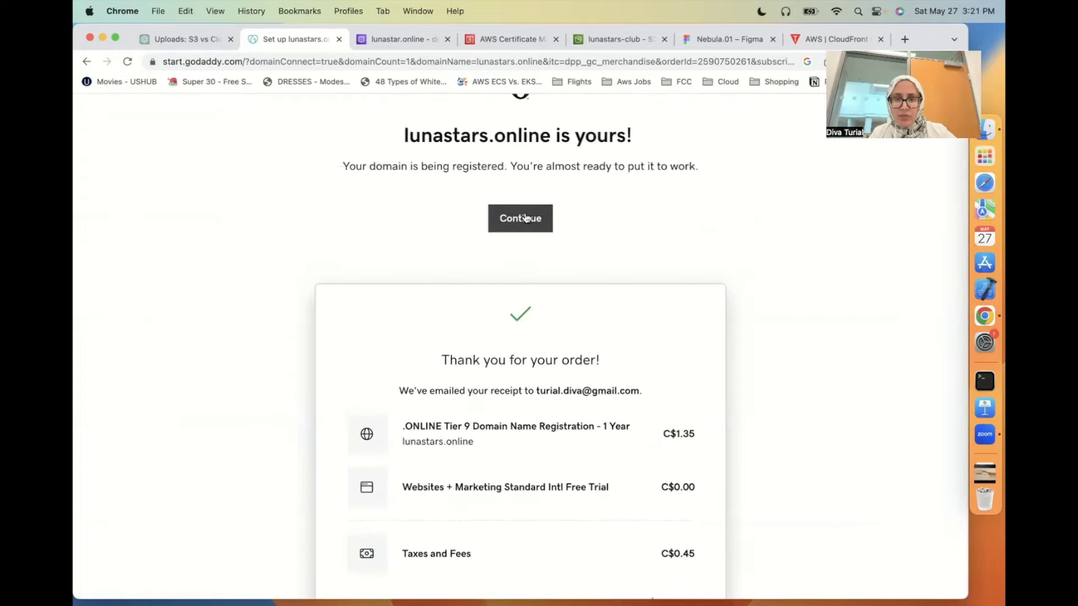
pyautogui.click(525, 218)
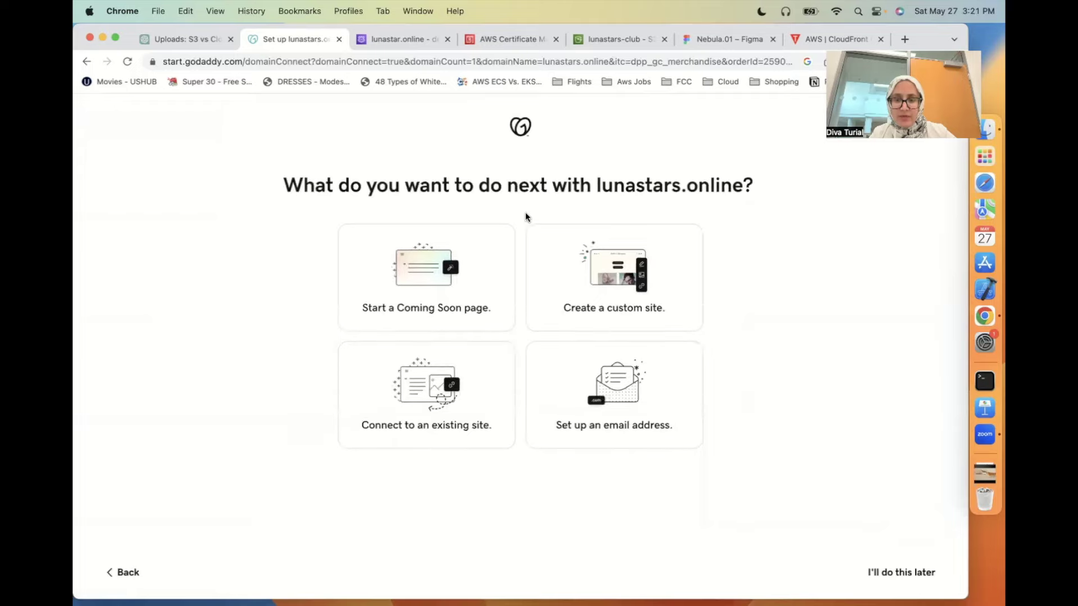
pyautogui.click(899, 574)
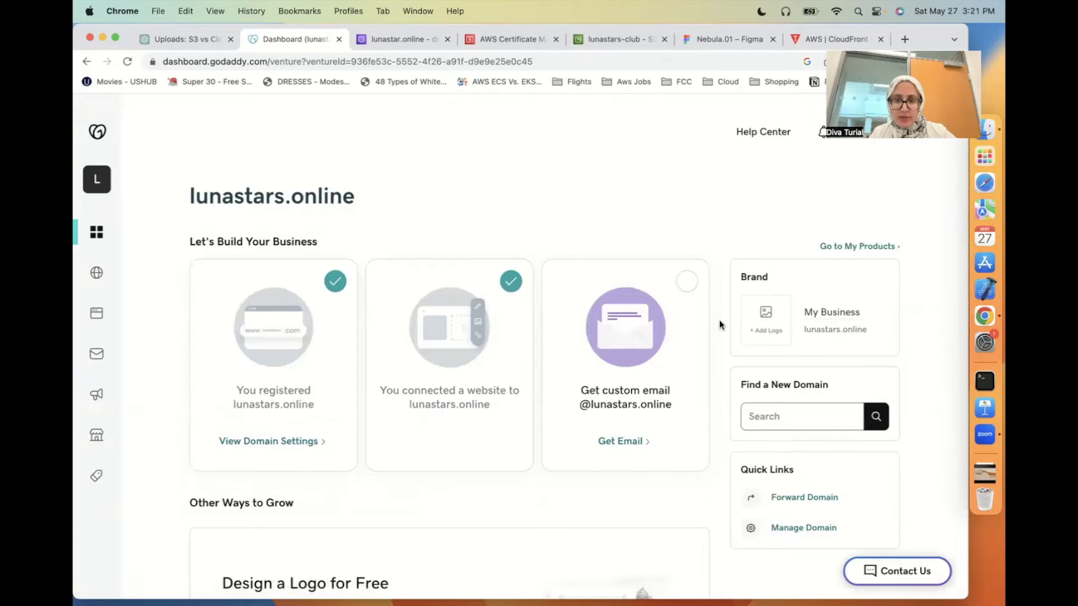
# - Open the DNS management of lunastars.online and look through its DNS records
pyautogui.scroll(-3, 719, 320)
pyautogui.scroll(3, 720, 320)
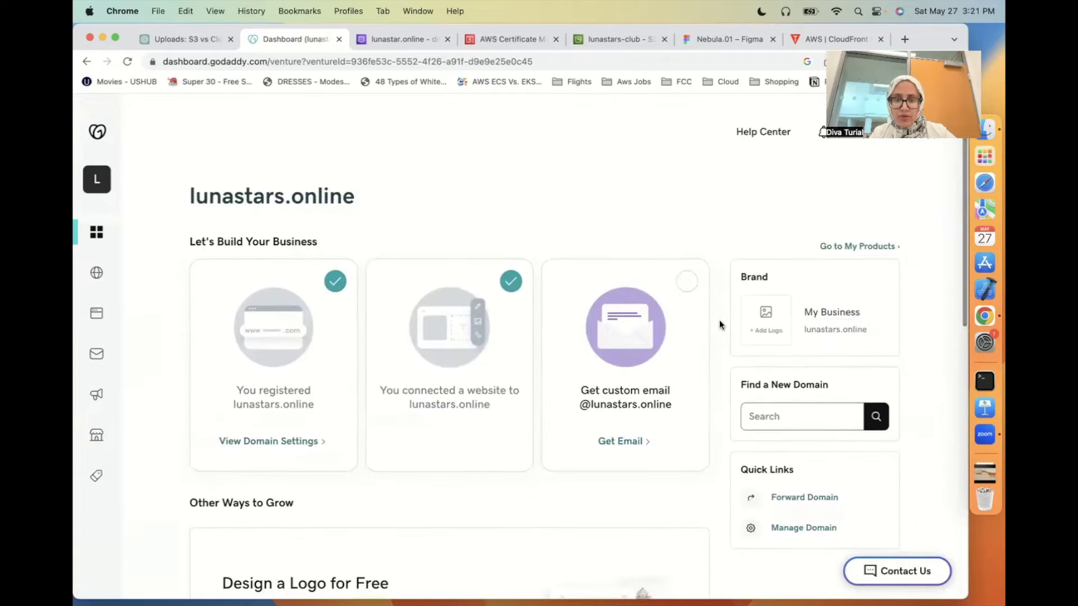
pyautogui.moveTo(171, 229)
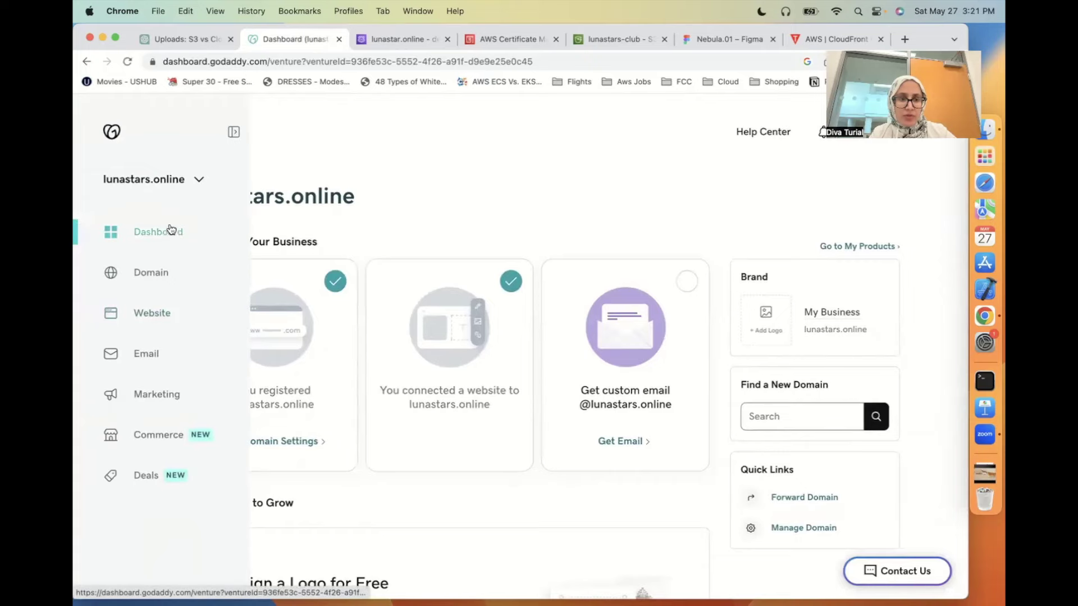
pyautogui.click(161, 275)
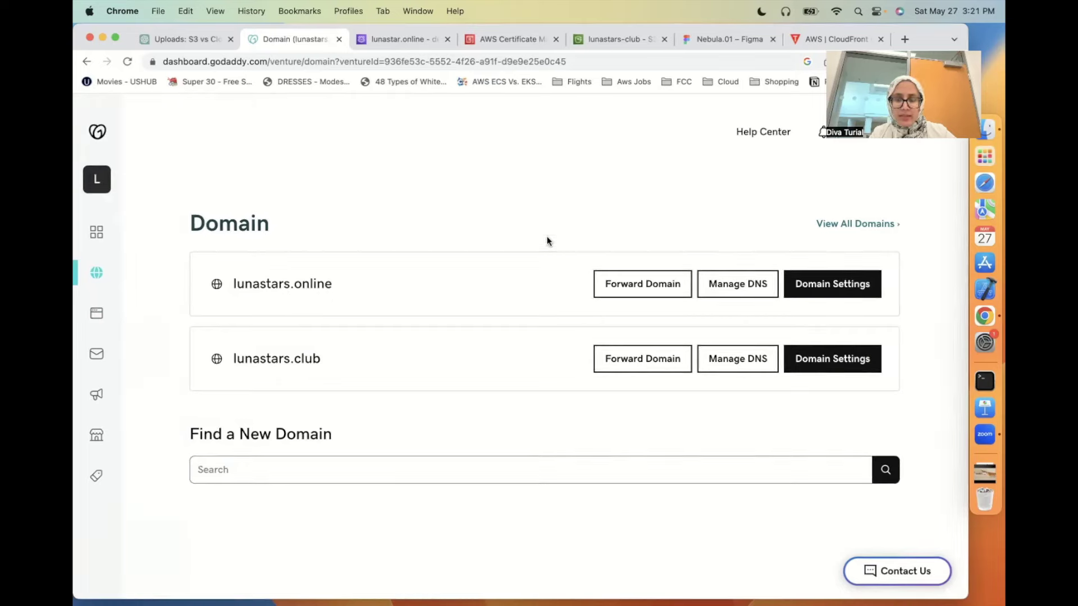
pyautogui.click(744, 288)
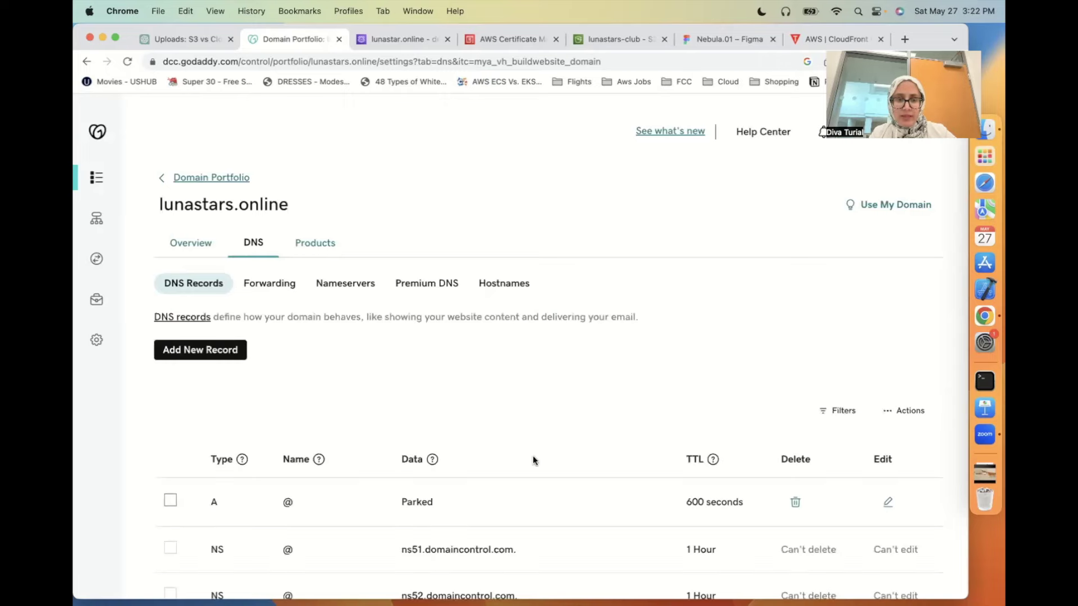
pyautogui.scroll(-5, 531, 457)
pyautogui.scroll(3, 523, 457)
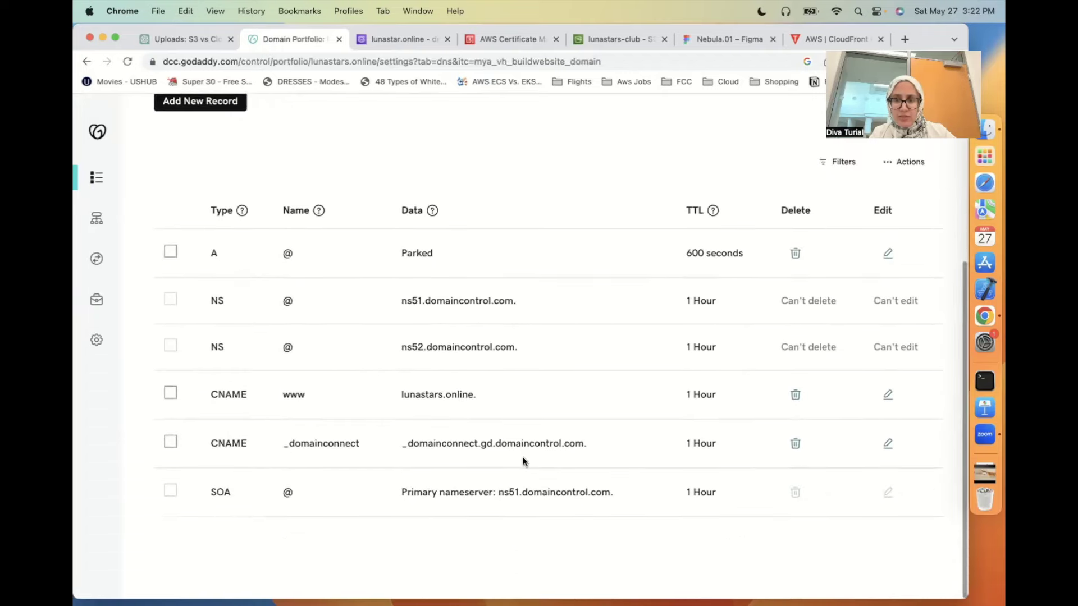
pyautogui.scroll(1, 523, 457)
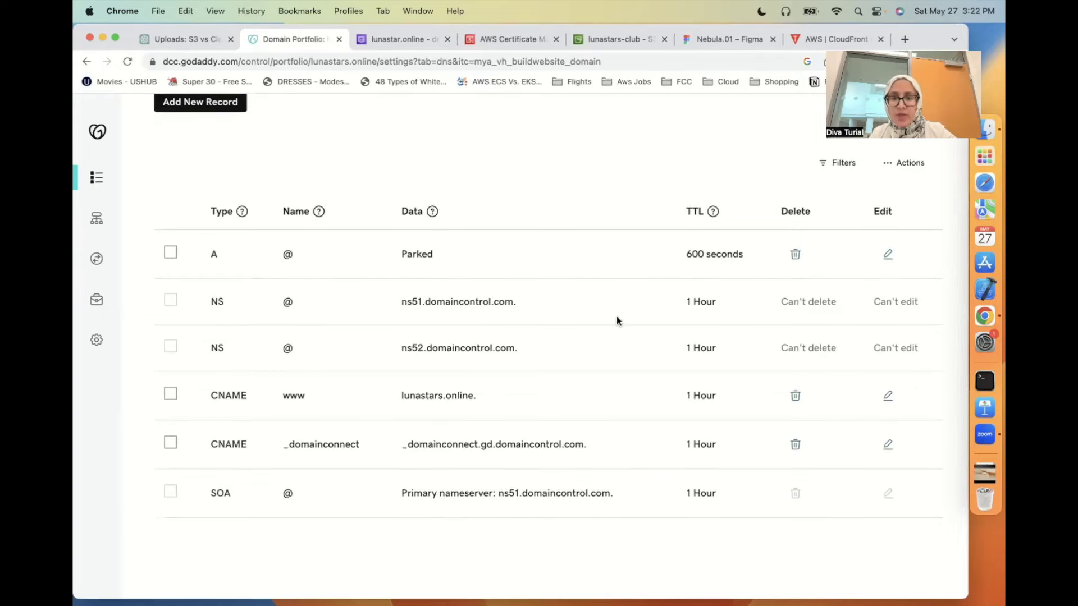
# - Open the nameserver settings of lunastars.online
pyautogui.scroll(5, 522, 305)
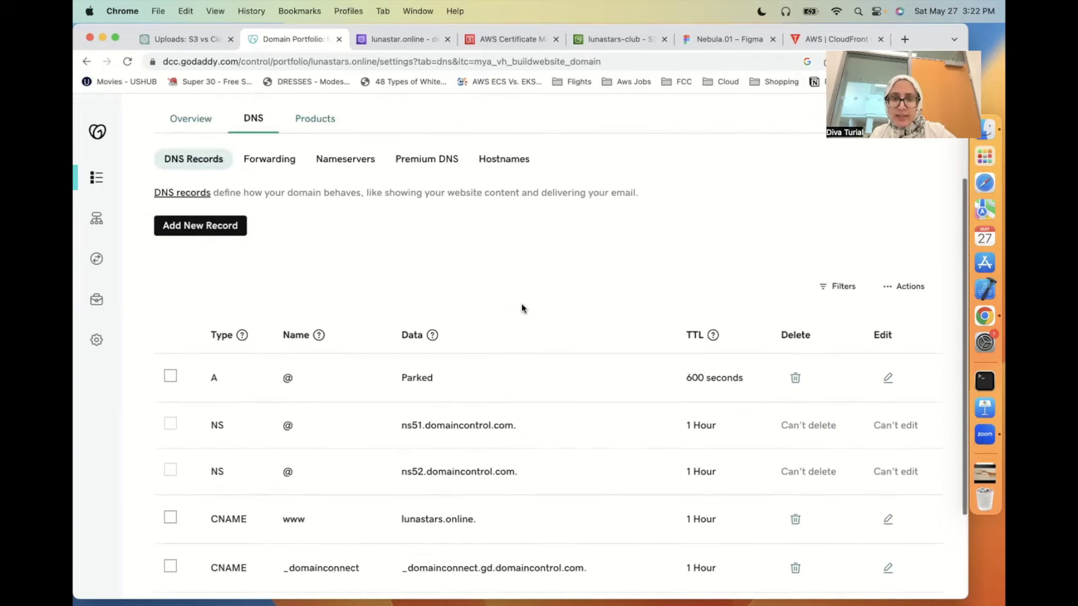
pyautogui.click(349, 243)
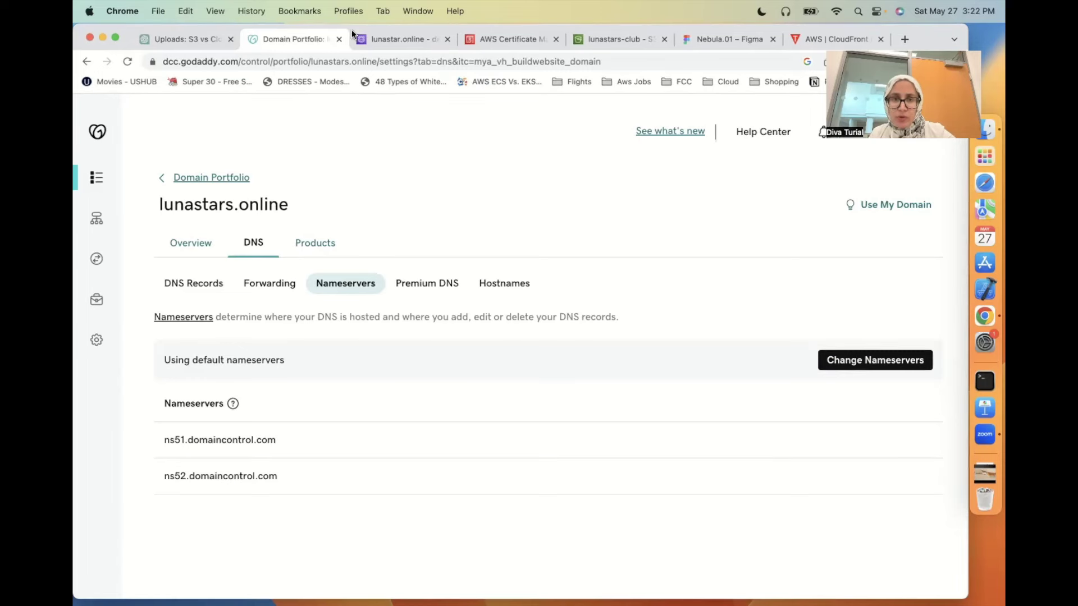
# - Switch to the AWS console, find Route 53, open its hosted zones and start creating a new hosted zone
pyautogui.click(384, 42)
pyautogui.click(234, 112)
pyautogui.write('route')
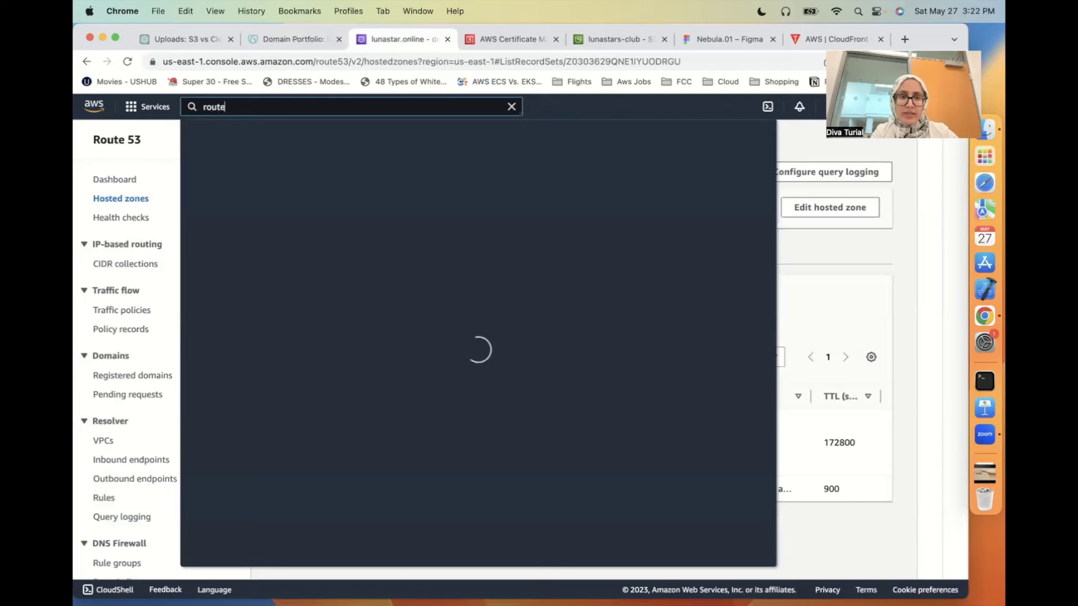
pyautogui.click(410, 230)
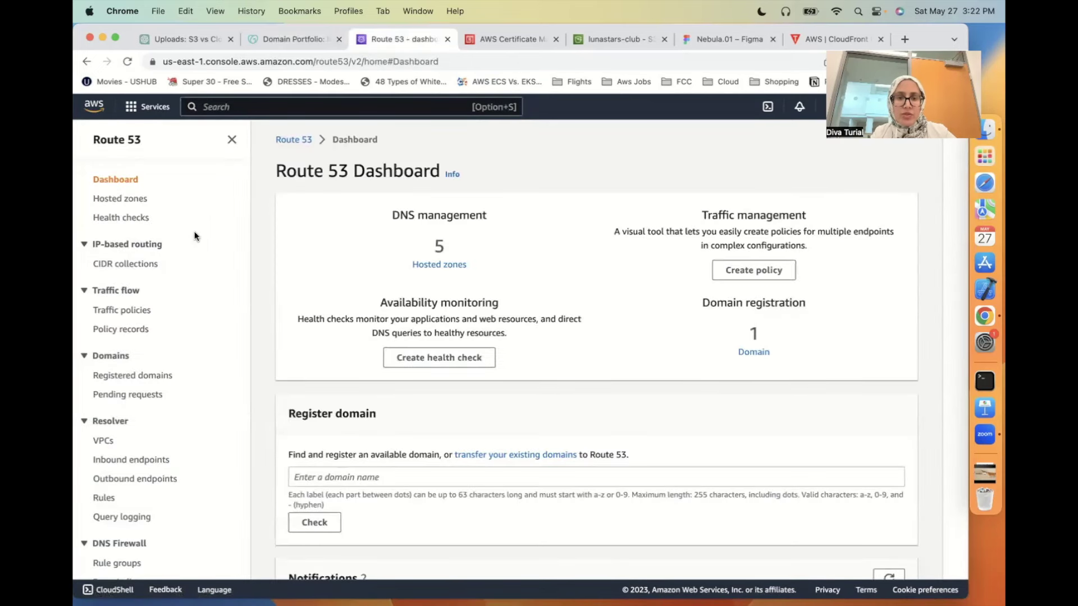
pyautogui.click(121, 204)
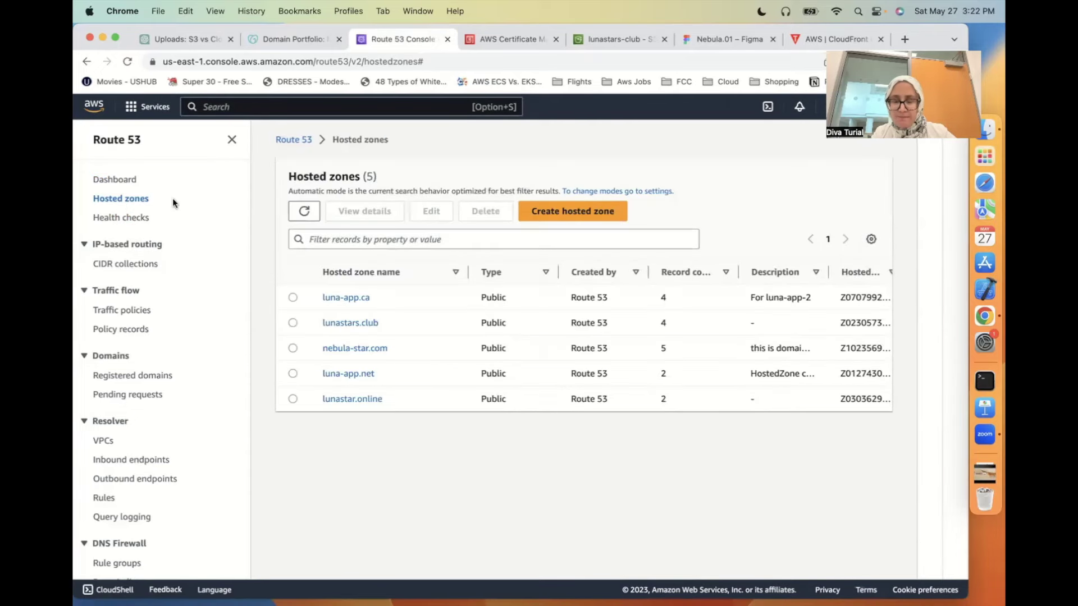
pyautogui.click(555, 218)
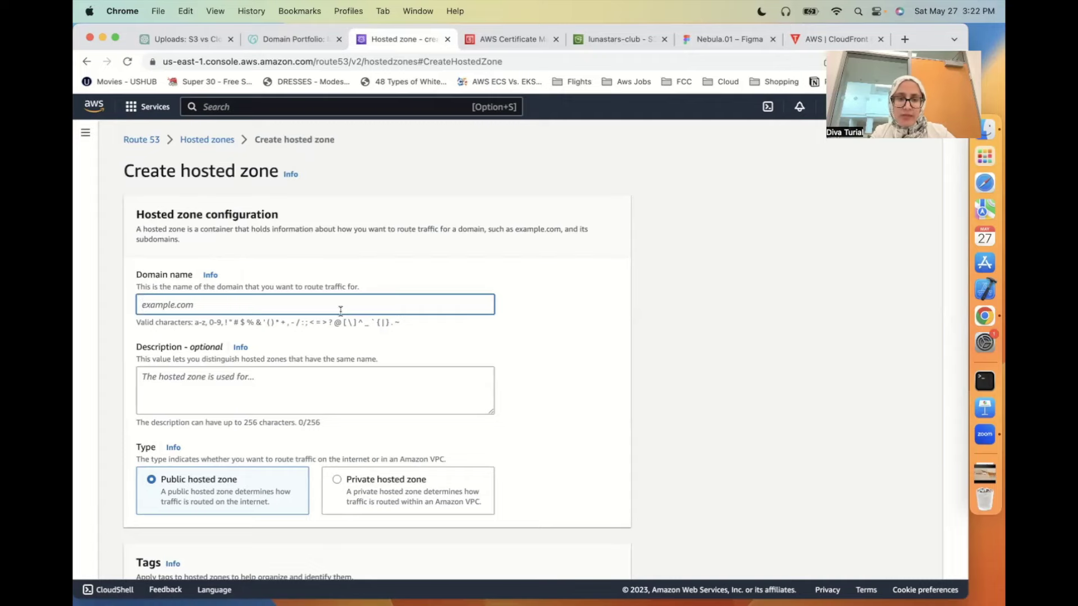
# - Copy the domain name from GoDaddy and enter lunastars.online as the new Route 53 hosted zone's domain name
pyautogui.click(268, 39)
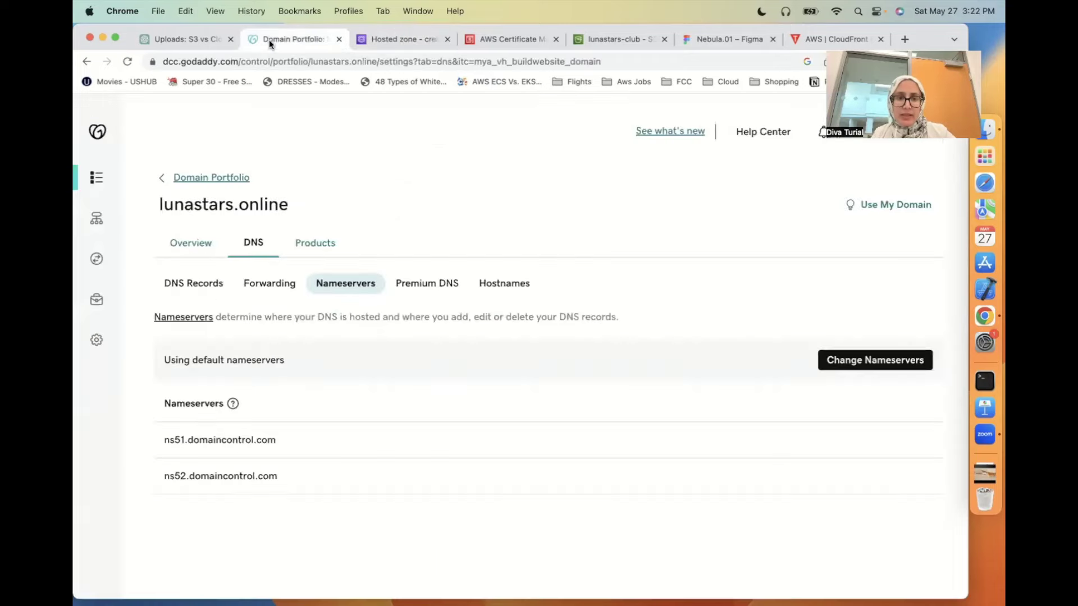
pyautogui.moveTo(293, 204); pyautogui.dragTo(164, 216)
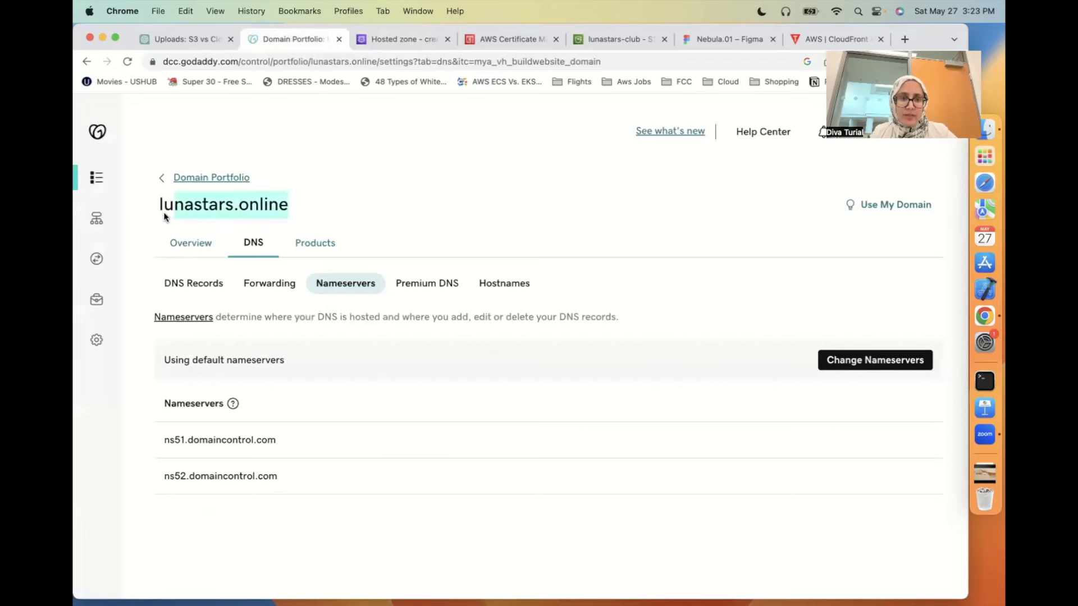
pyautogui.click(380, 38)
pyautogui.write('lunastars.online')
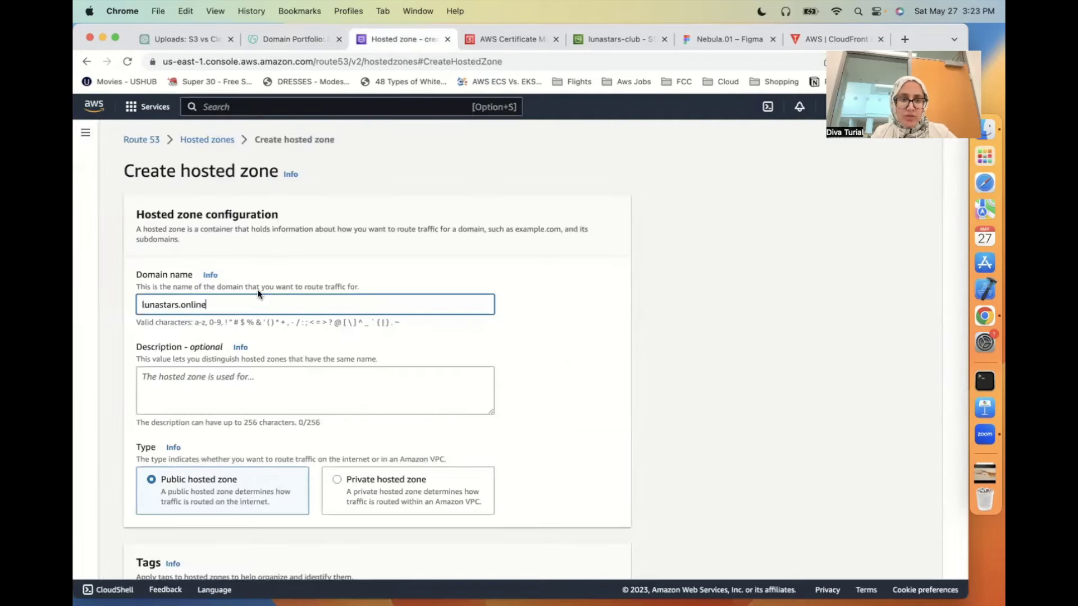
# - Set the description to "The second lunastars.online domain name" and create the zone as a public hosted zone
pyautogui.click(191, 392)
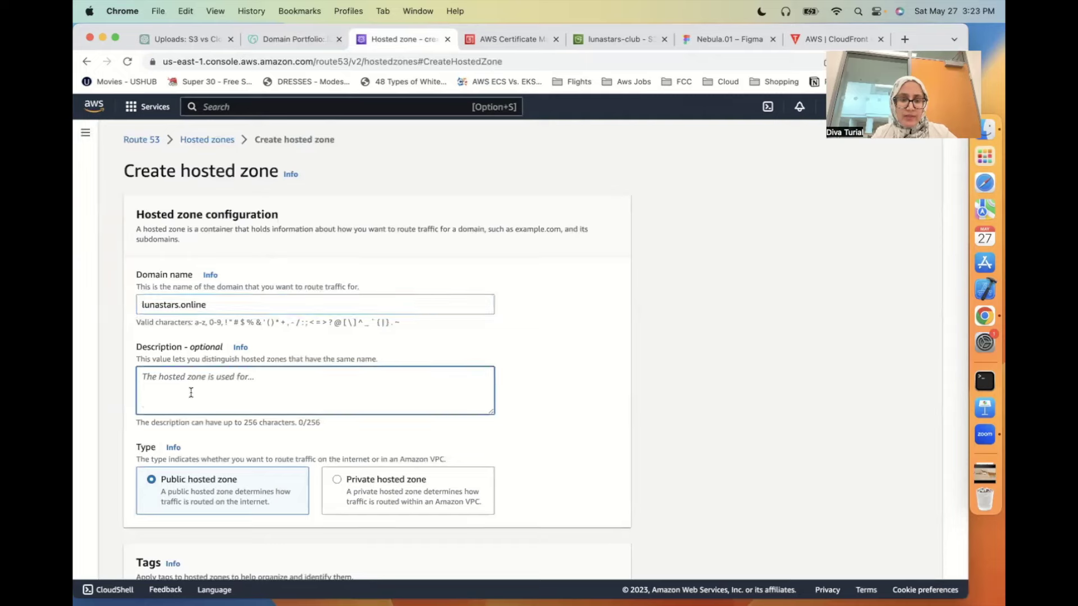
pyautogui.write('the')
pyautogui.press('BackSpace')
pyautogui.press('BackSpace')
pyautogui.press('BackSpace')
pyautogui.write('Te')
pyautogui.write('he second')
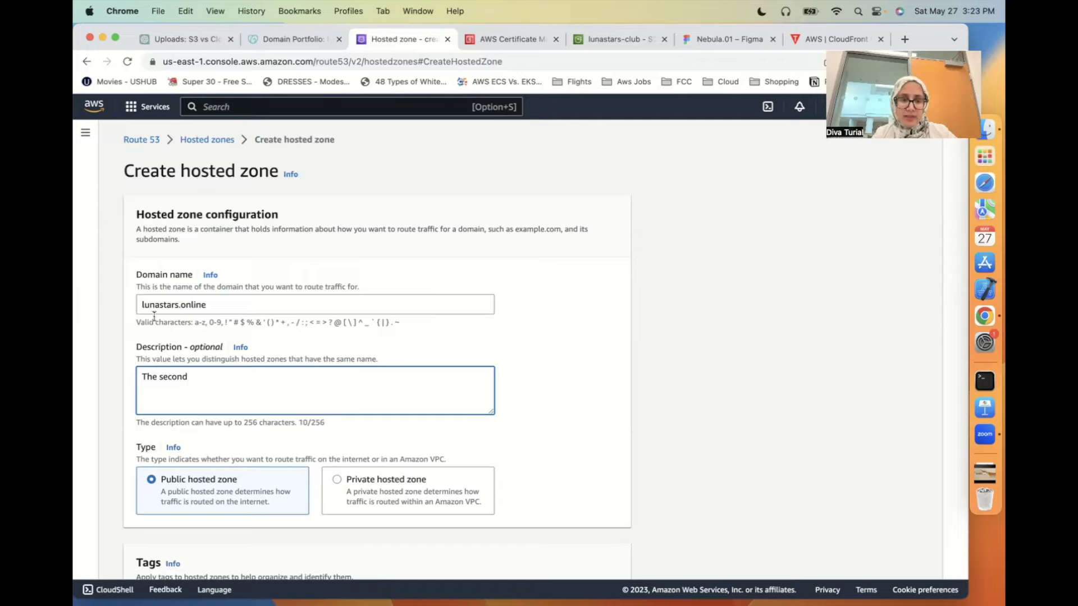
pyautogui.click(176, 304)
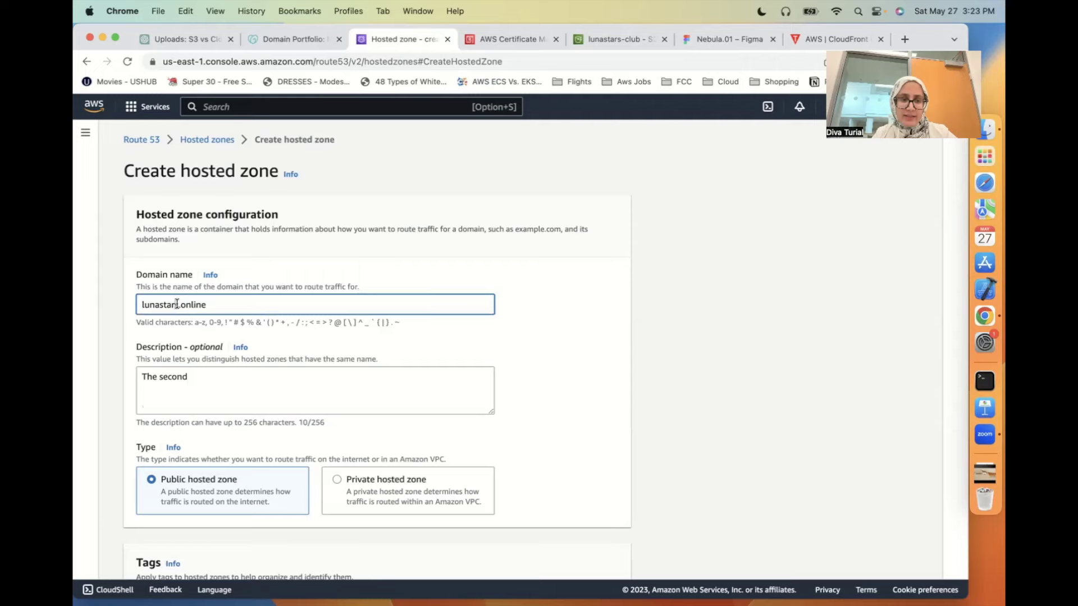
pyautogui.click(211, 382)
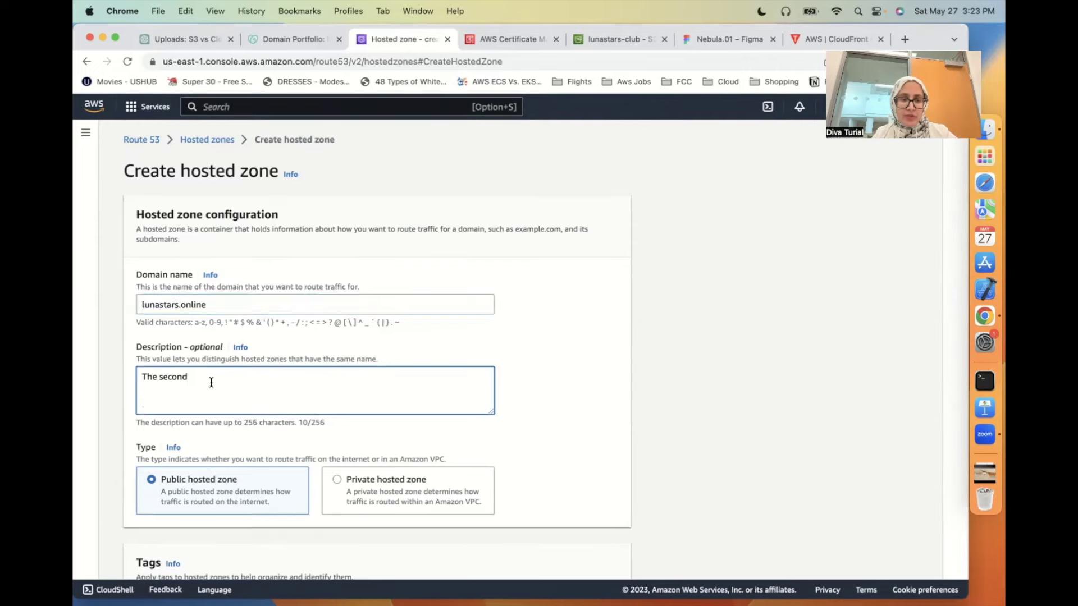
pyautogui.write('lunastars.online')
pyautogui.press('Return')
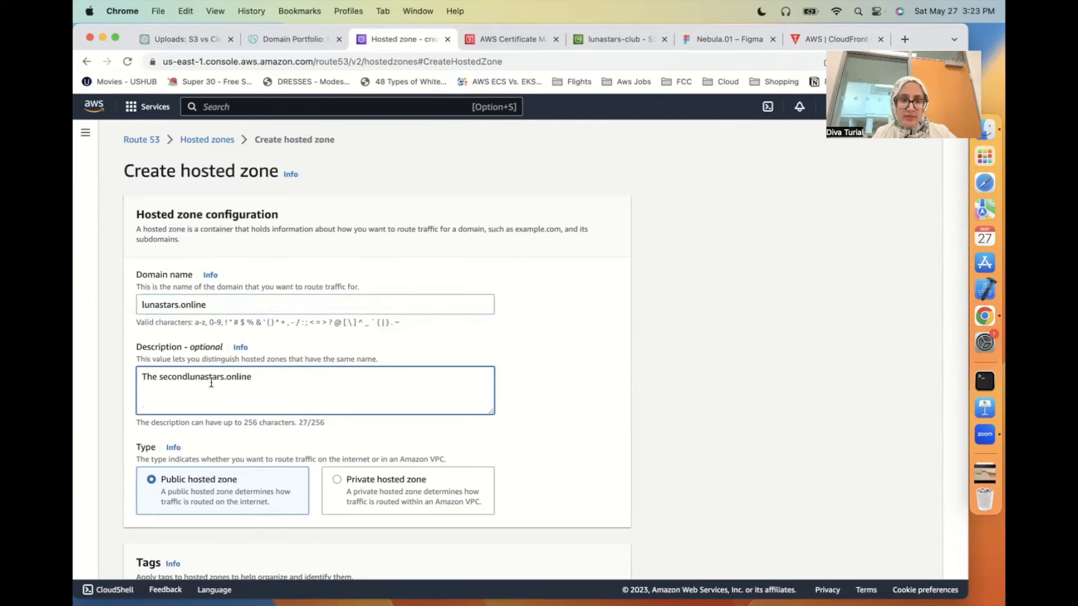
pyautogui.click(188, 376)
pyautogui.click(276, 377)
pyautogui.write('domaio')
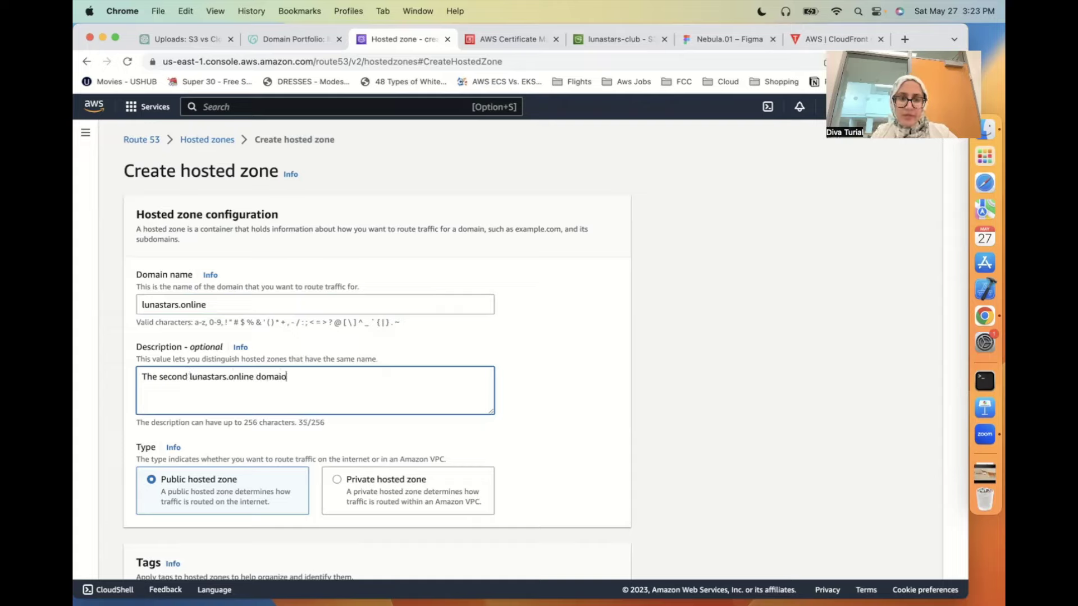
pyautogui.press('BackSpace')
pyautogui.press('BackSpace')
pyautogui.write('in name')
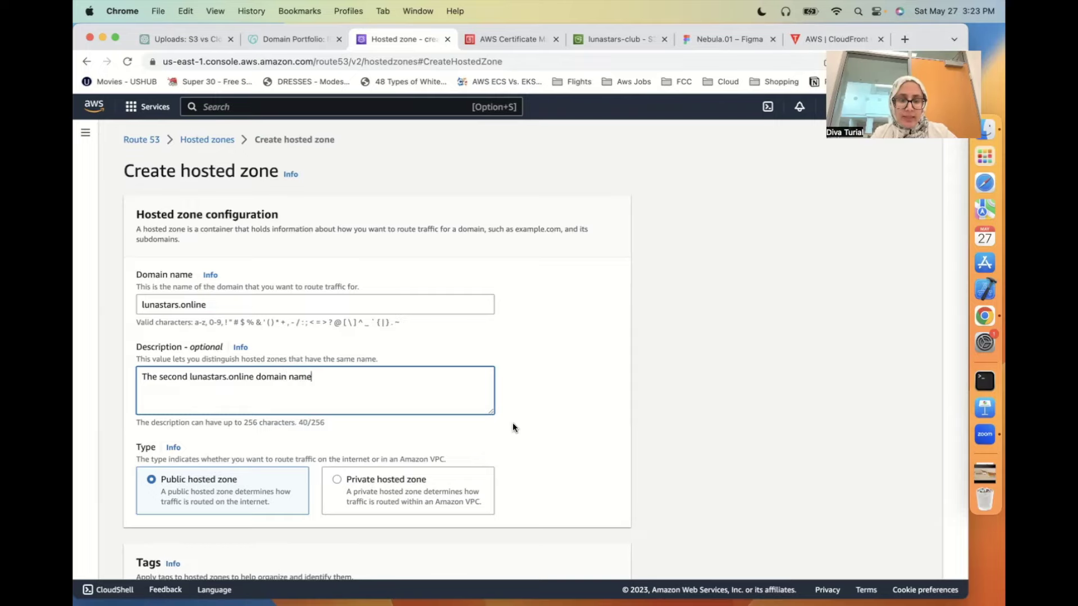
pyautogui.scroll(-5, 513, 423)
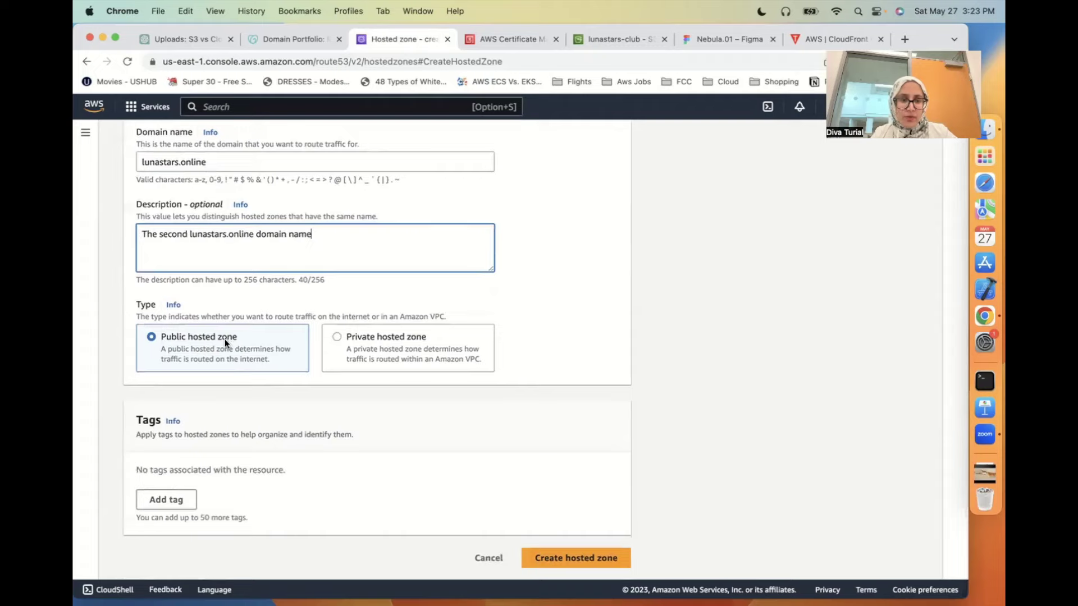
pyautogui.click(572, 563)
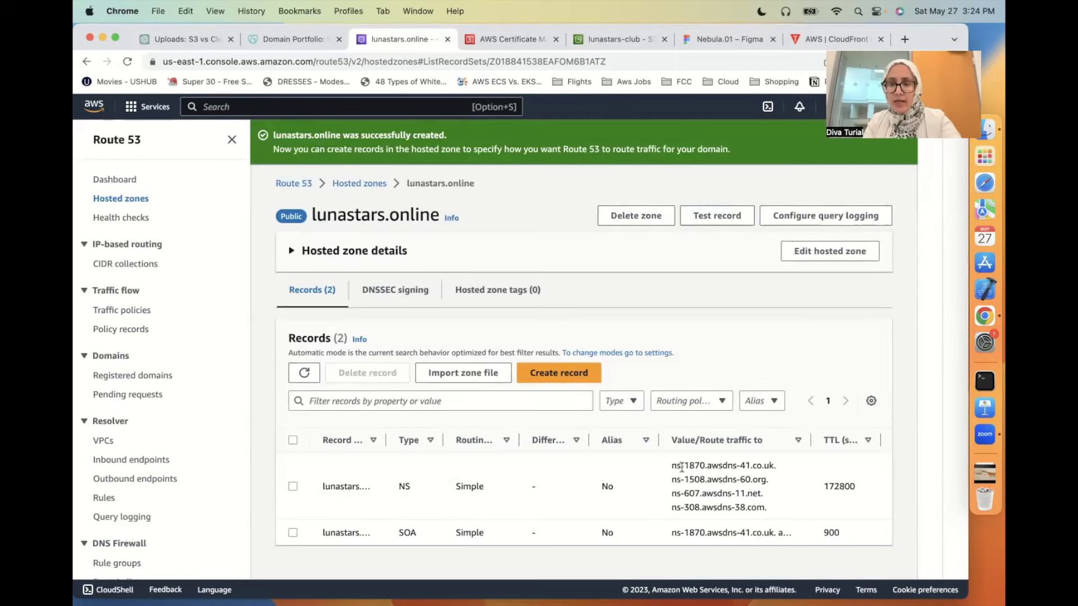
# - Copy the first name server, ns-1870.awsdns-41.co.uk without its trailing dot, from the NS record of the lunastars.online zone
pyautogui.moveTo(671, 465); pyautogui.dragTo(773, 461)
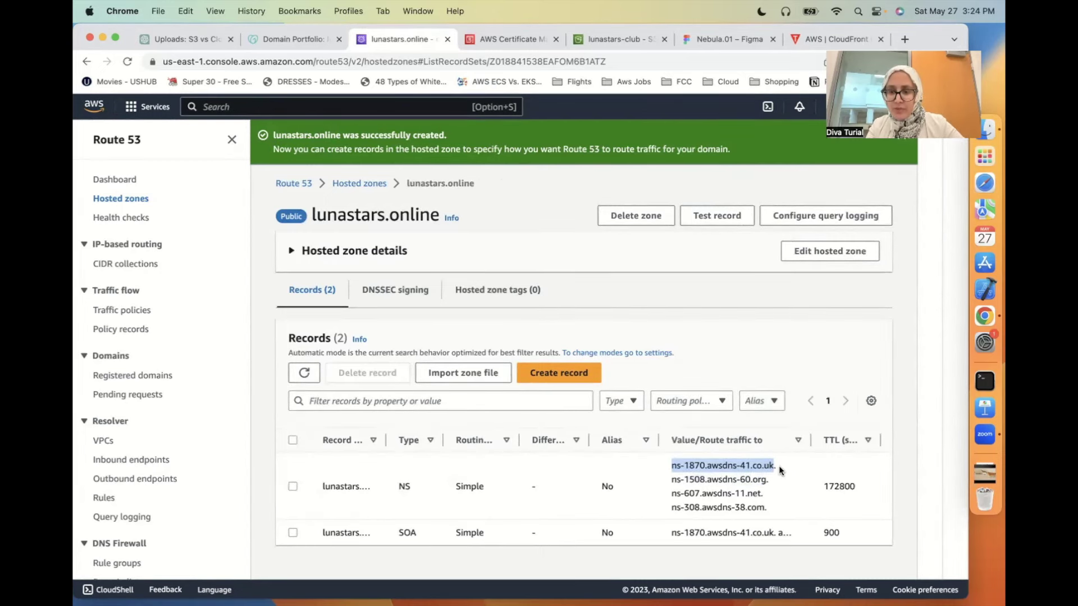
pyautogui.click(777, 468)
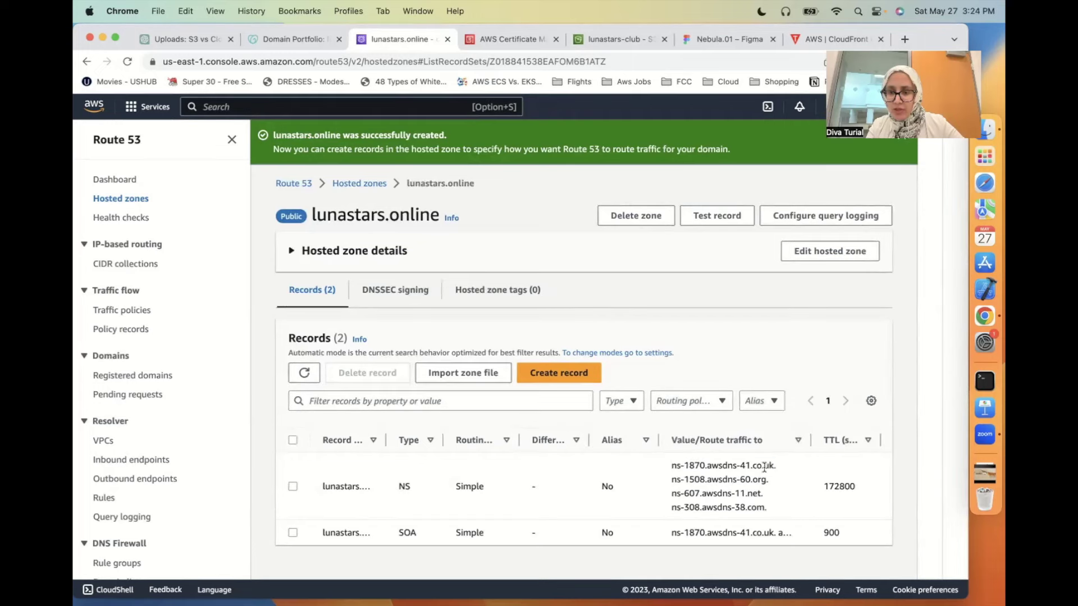
pyautogui.moveTo(777, 468); pyautogui.dragTo(672, 466)
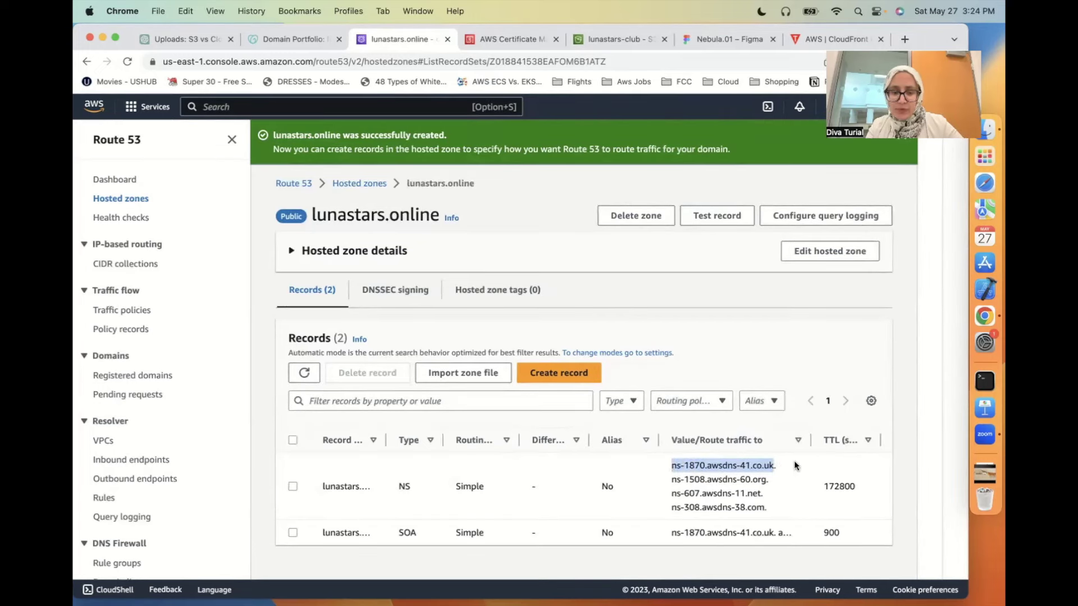
pyautogui.press('super+c')
# - In GoDaddy, switch lunastars.online to its own nameservers with four entries and enter ns-1870.awsdns-41.co.uk as Nameserver 1
pyautogui.click(298, 40)
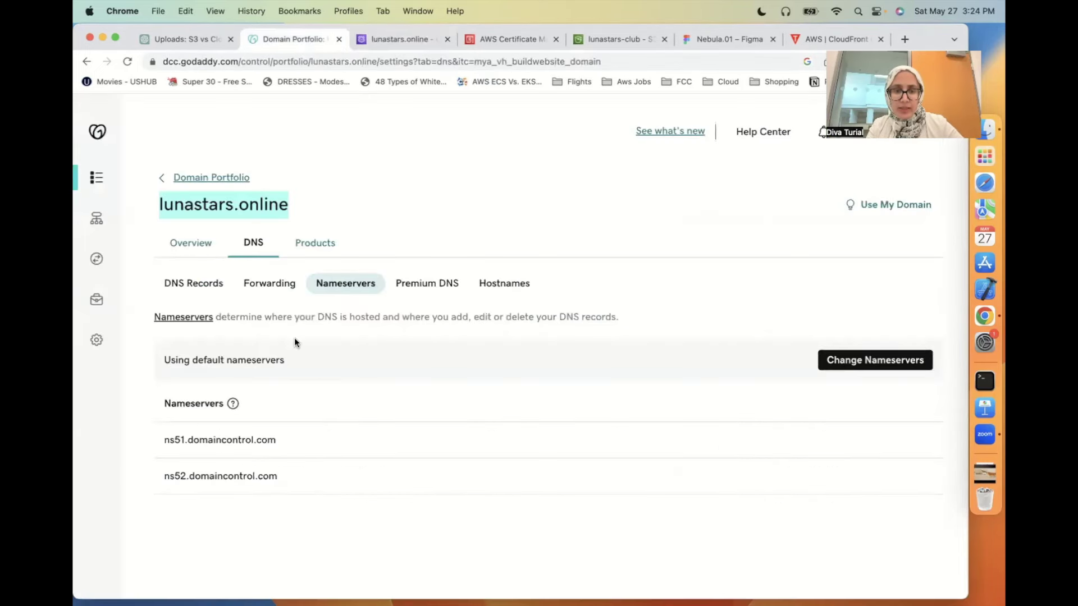
pyautogui.click(845, 365)
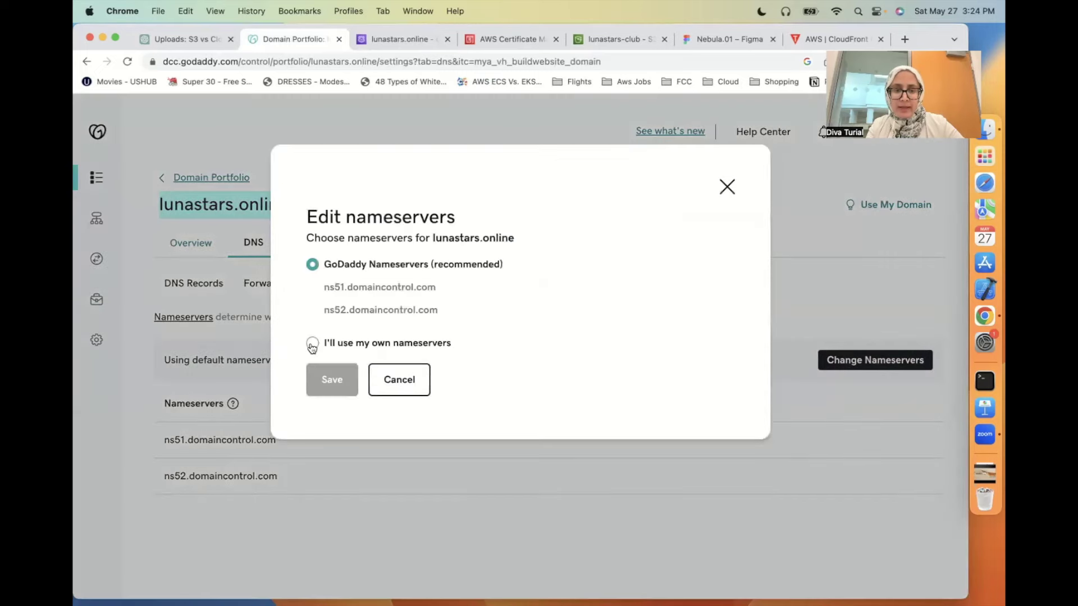
pyautogui.click(312, 344)
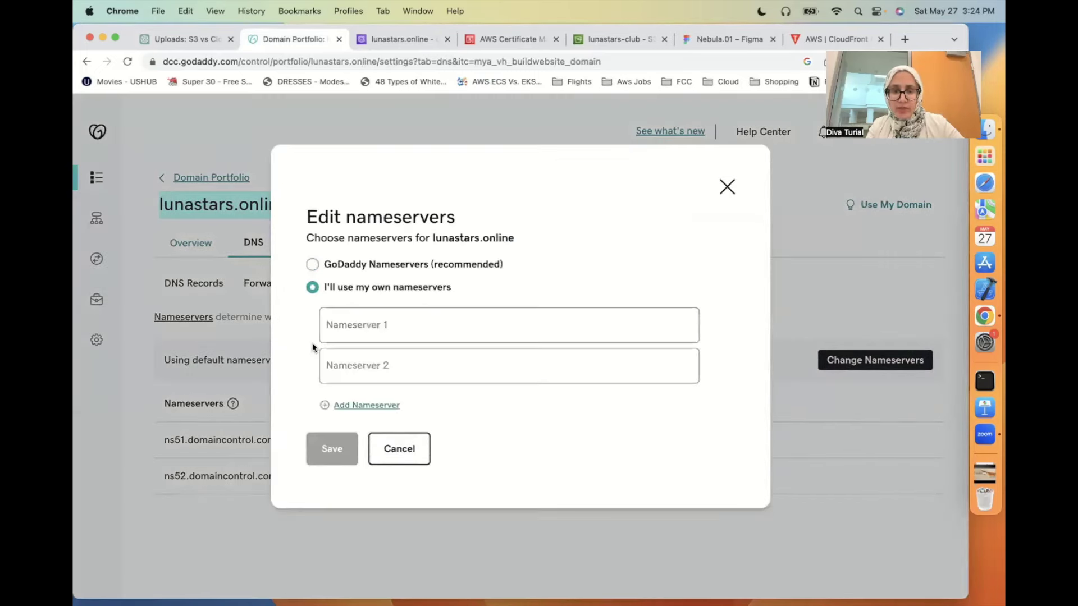
pyautogui.click(340, 406)
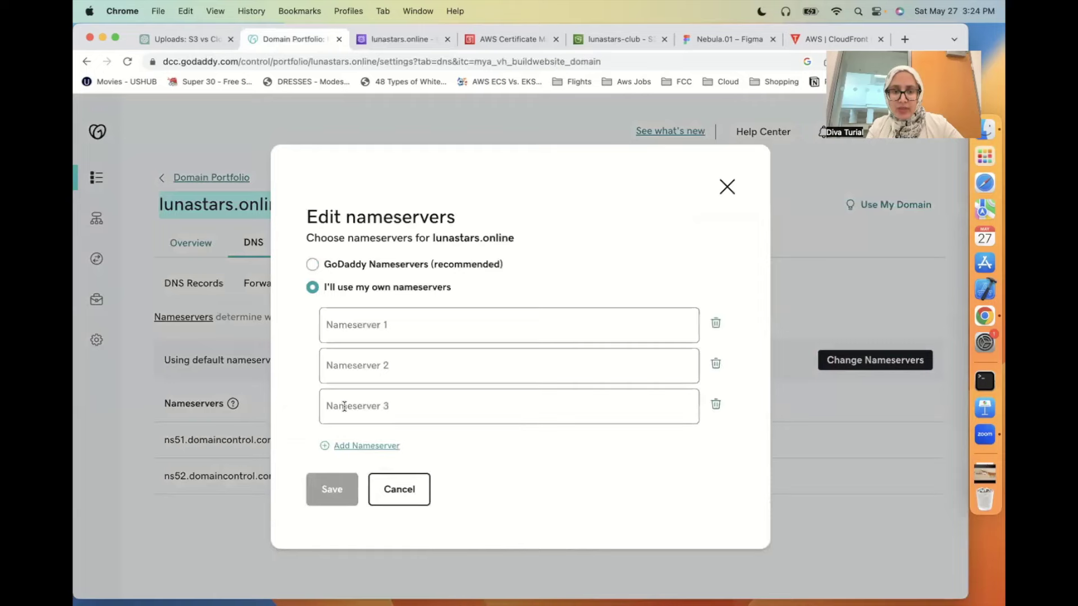
pyautogui.click(345, 446)
pyautogui.click(386, 325)
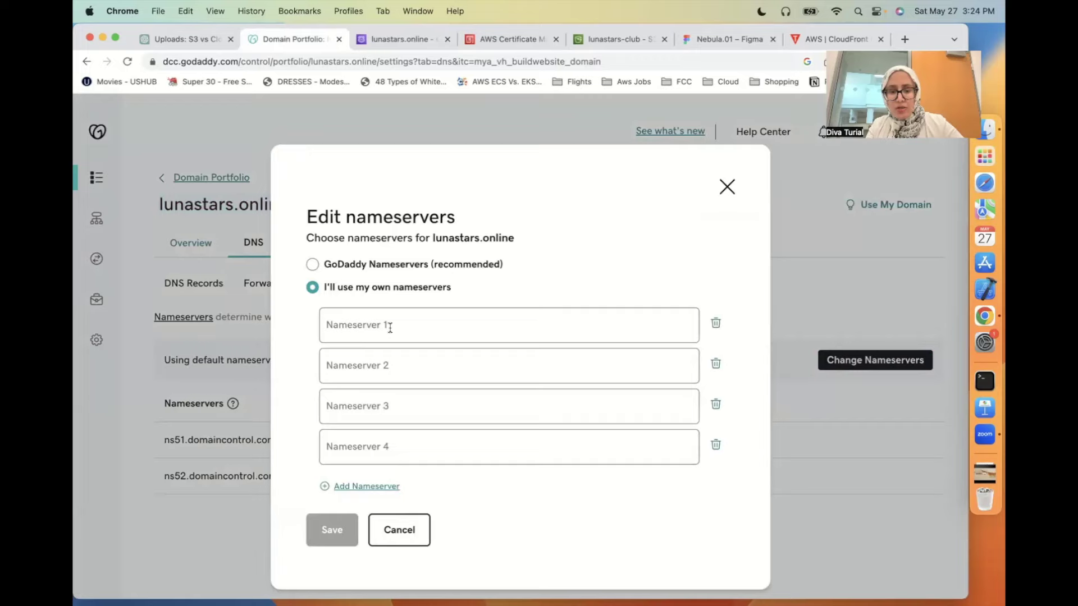
pyautogui.press('super+v')
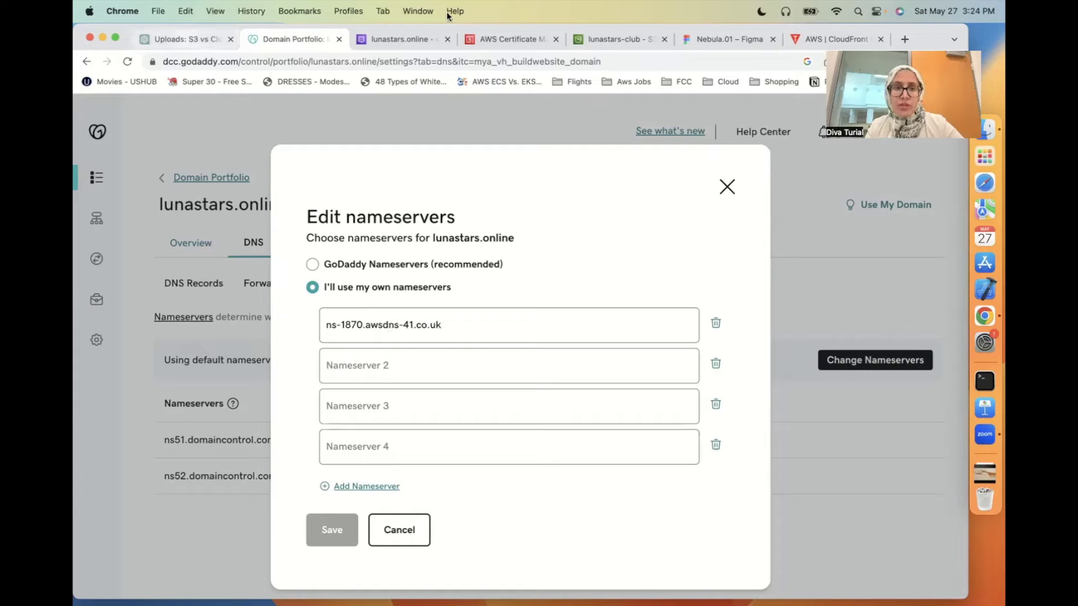
# - Copy ns-1508.awsdns-60.org from the Route 53 NS record and enter it as Nameserver 2 in GoDaddy
pyautogui.click(415, 42)
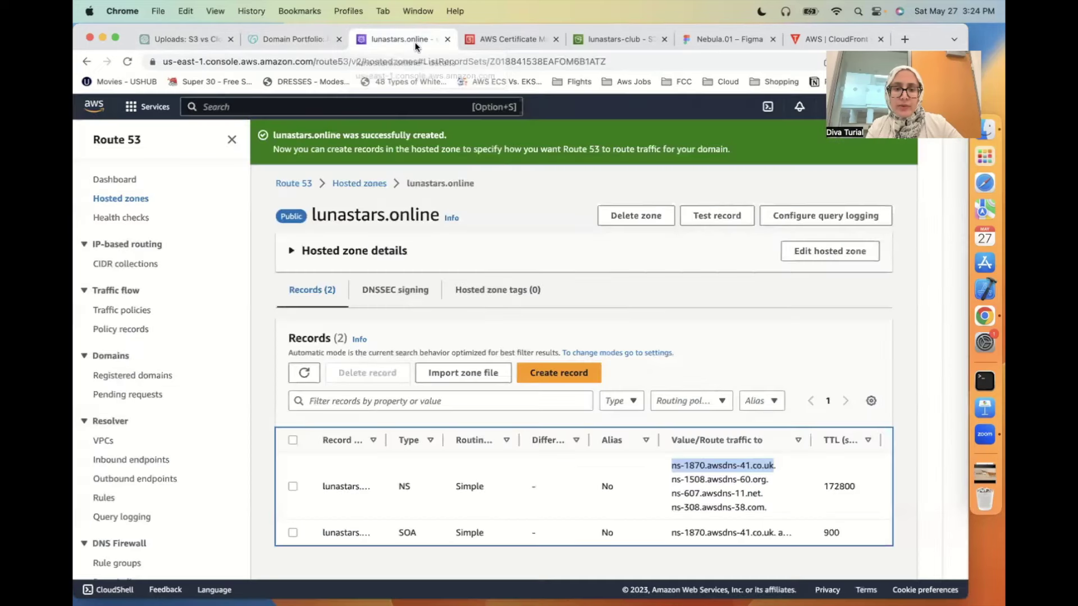
pyautogui.moveTo(766, 479); pyautogui.dragTo(670, 484)
pyautogui.press('super+c')
pyautogui.click(308, 38)
pyautogui.click(388, 368)
pyautogui.press('super+v')
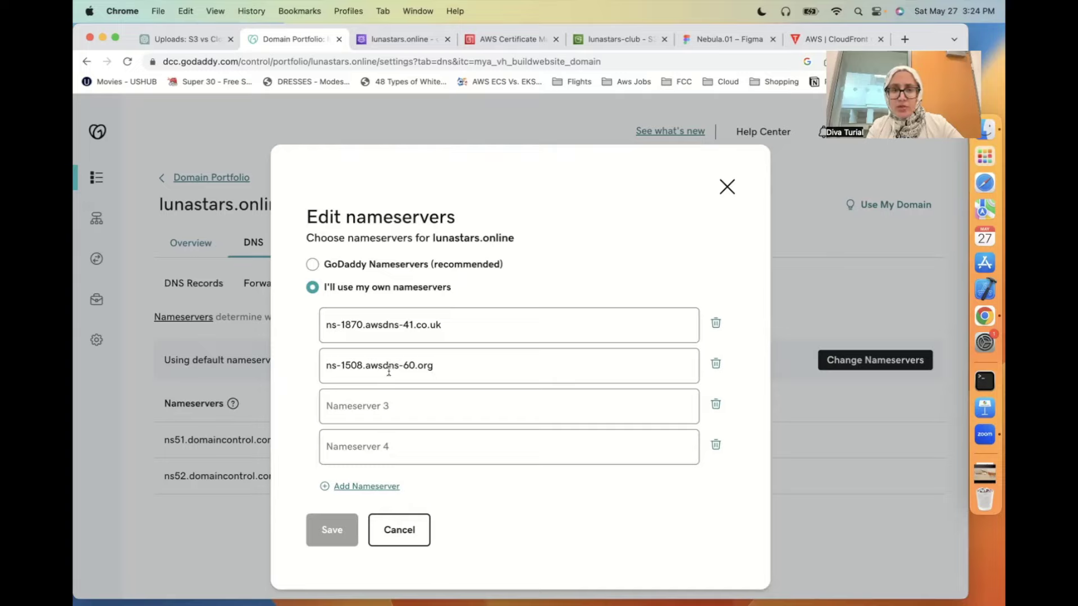
# - Copy ns-607.awsdns-11.net from the Route 53 NS record and enter it as Nameserver 3 in GoDaddy
pyautogui.click(405, 38)
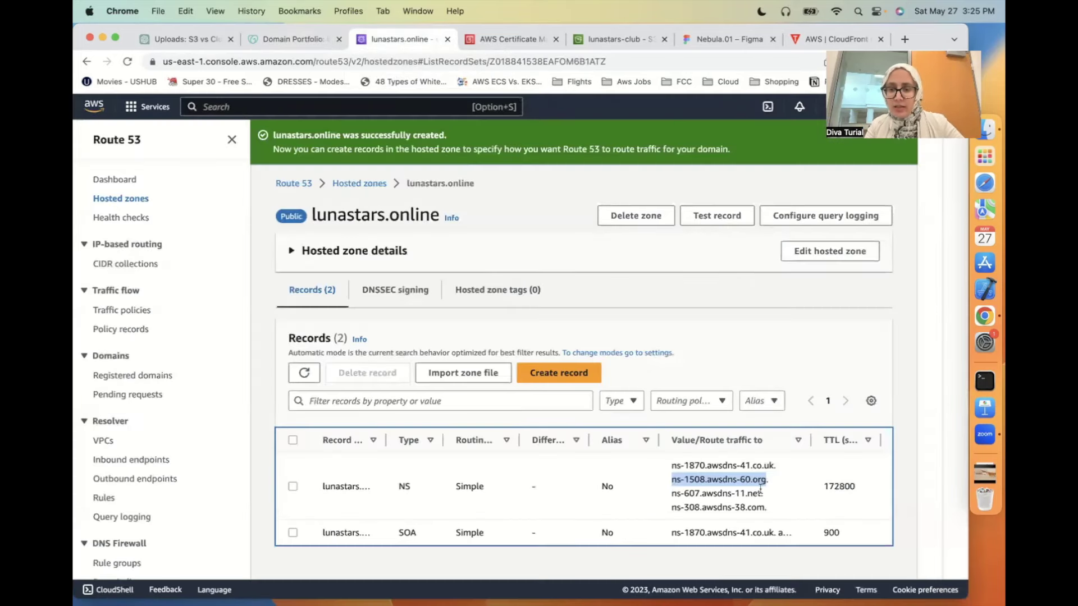
pyautogui.moveTo(761, 492); pyautogui.dragTo(669, 489)
pyautogui.press('super+c')
pyautogui.click(289, 38)
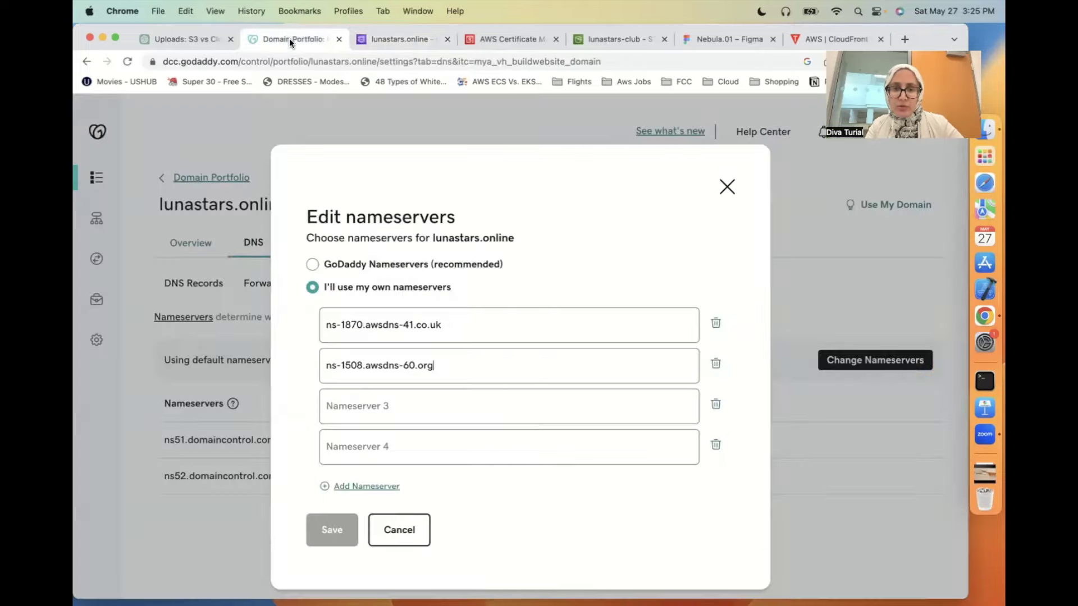
pyautogui.click(424, 409)
pyautogui.press('super+v')
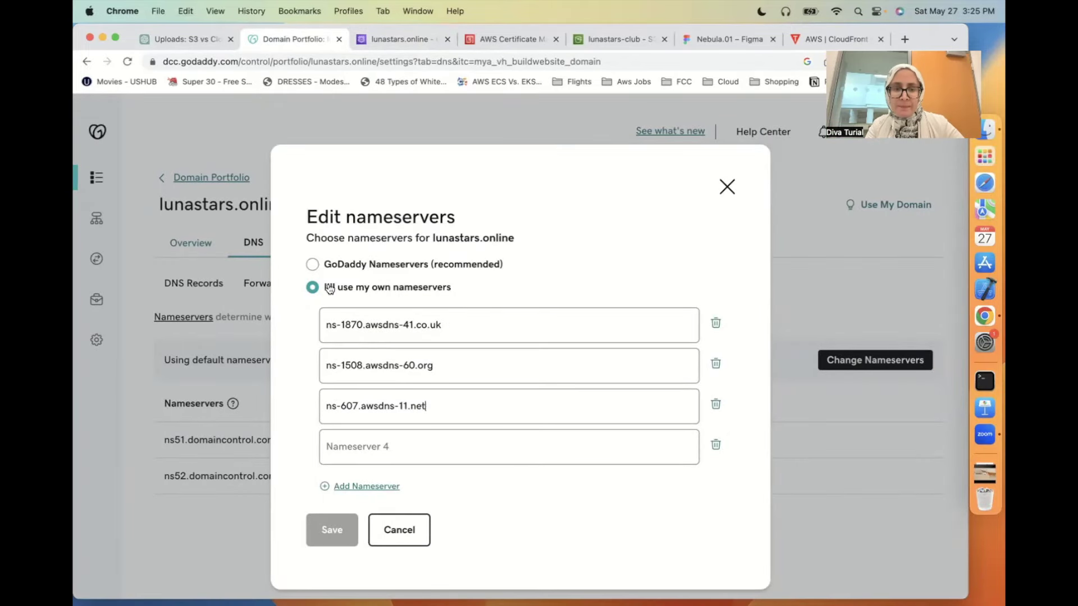
# - Copy ns-308.awsdns-38.com from the Route 53 NS record, enter it as Nameserver 4 in GoDaddy, and save with consent to the nameserver update
pyautogui.click(396, 38)
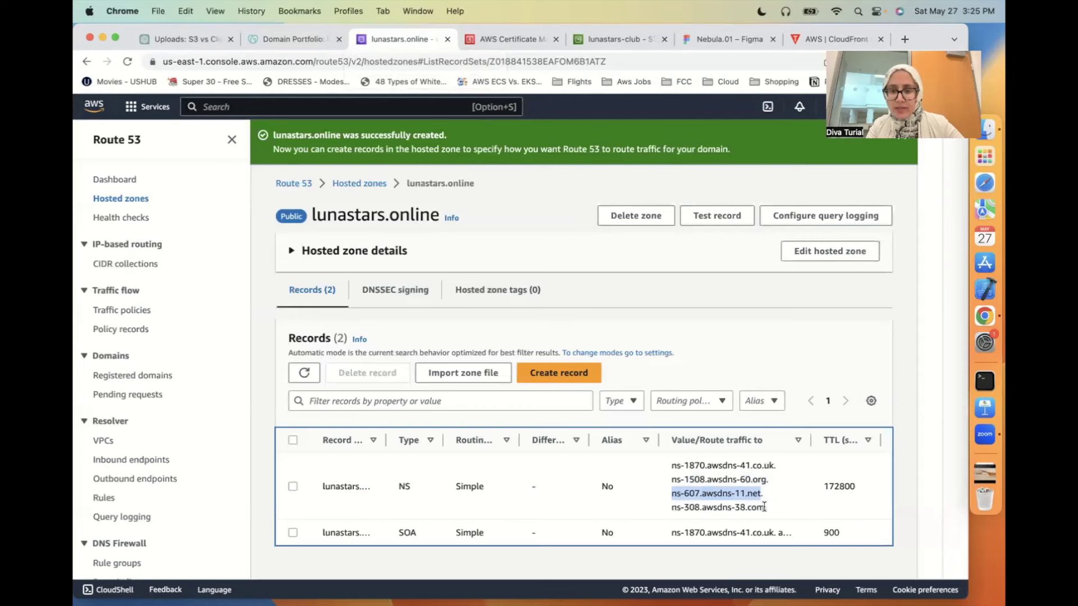
pyautogui.moveTo(763, 506); pyautogui.dragTo(663, 512)
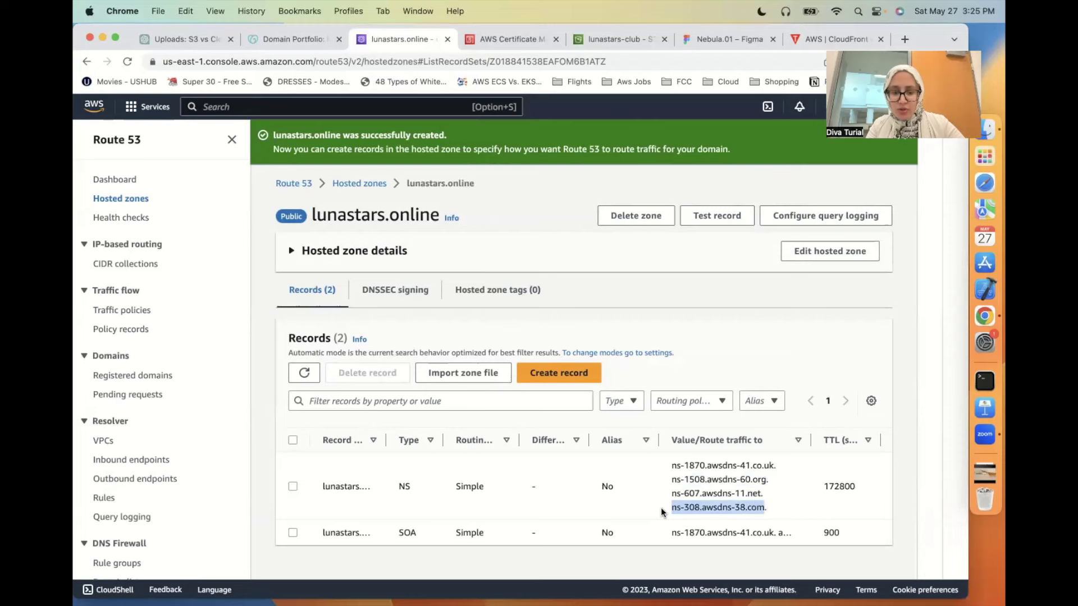
pyautogui.press('super+c')
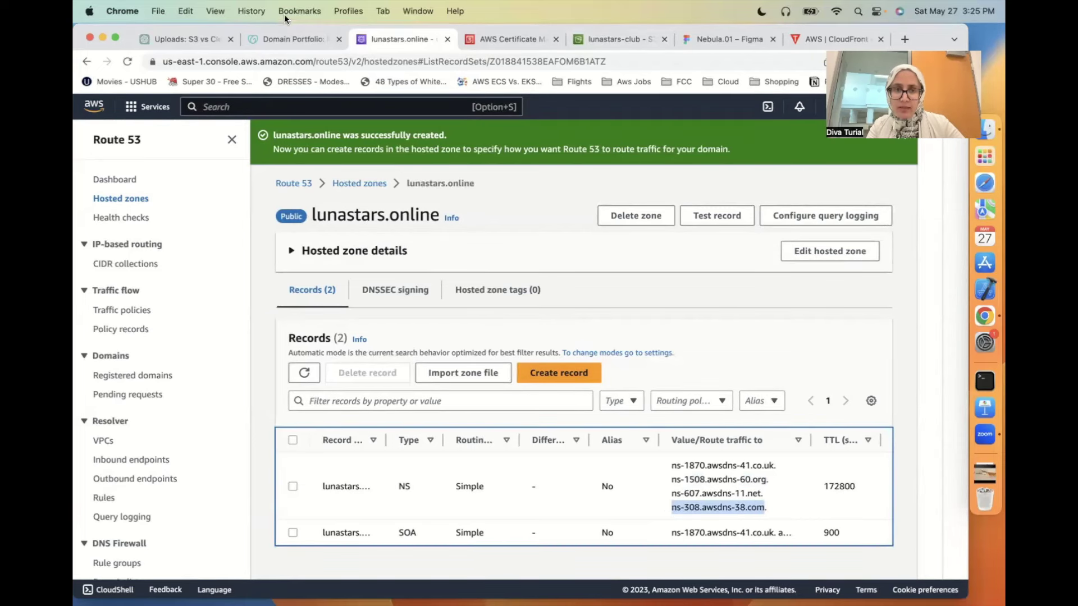
pyautogui.click(281, 37)
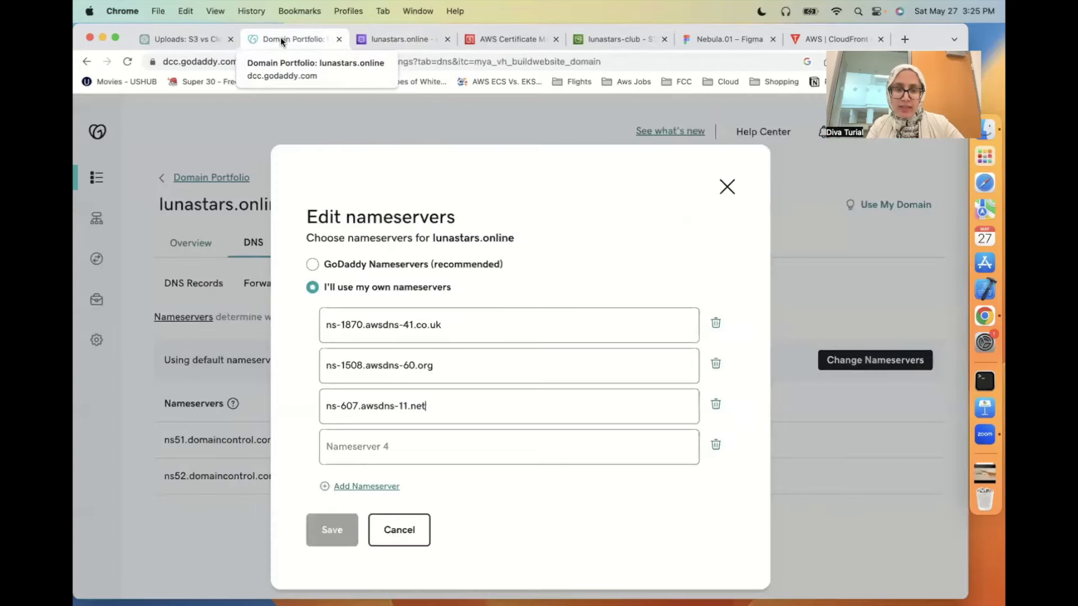
pyautogui.click(373, 445)
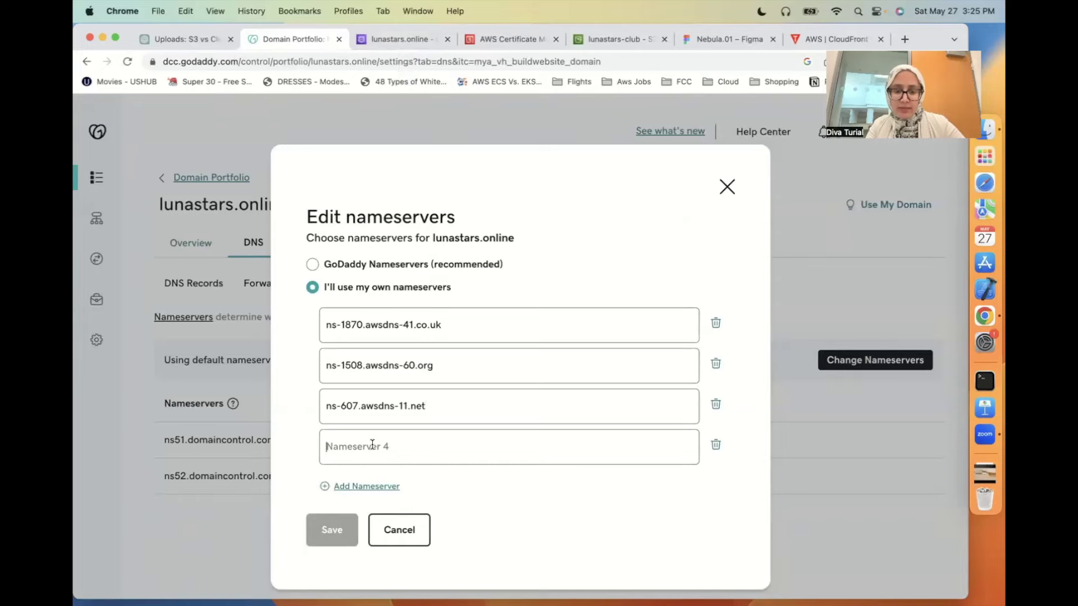
pyautogui.press('super+v')
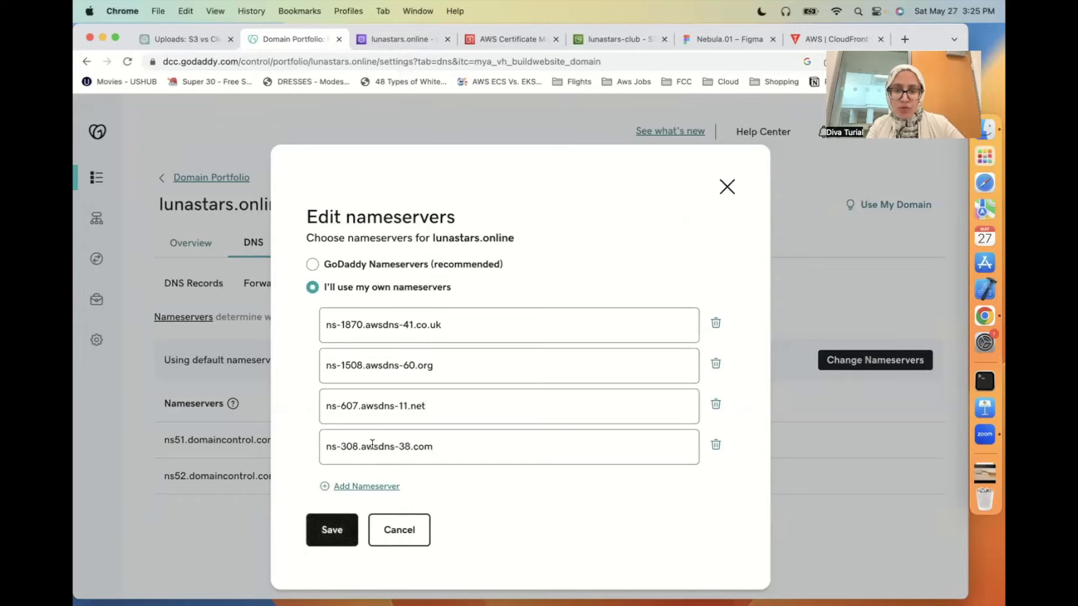
pyautogui.click(336, 533)
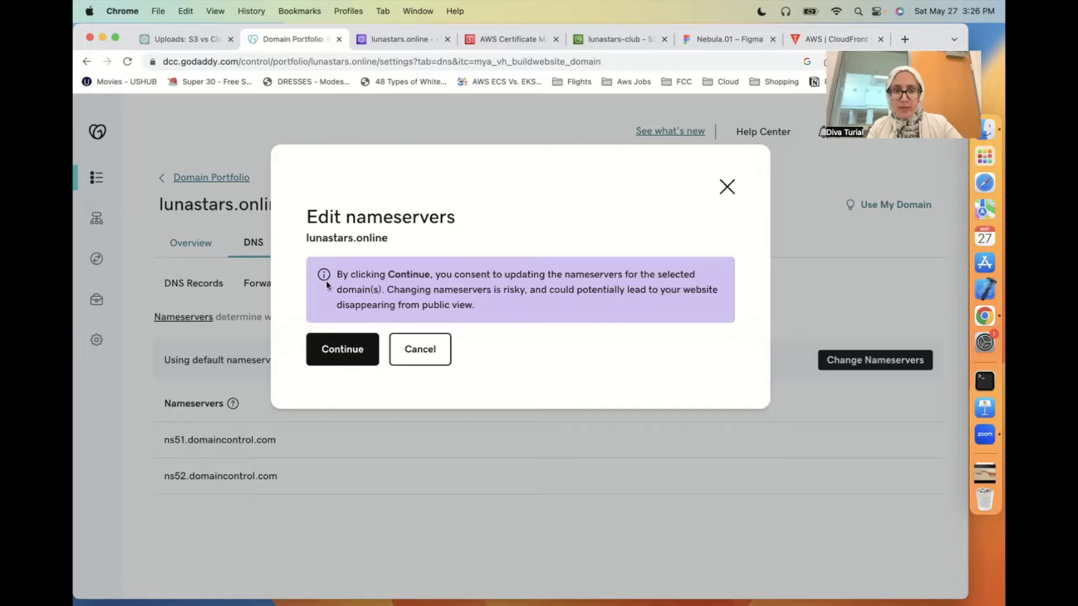
pyautogui.click(335, 362)
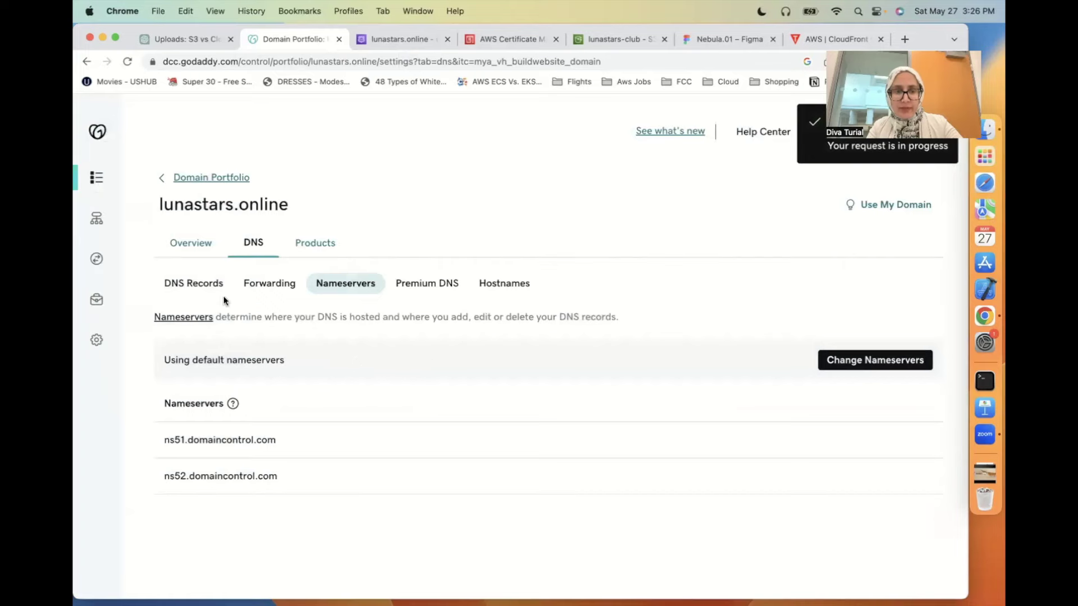
# - Check the DNS records and nameservers of lunastars.online in GoDaddy, reloading the page to get the updated settings
pyautogui.click(208, 292)
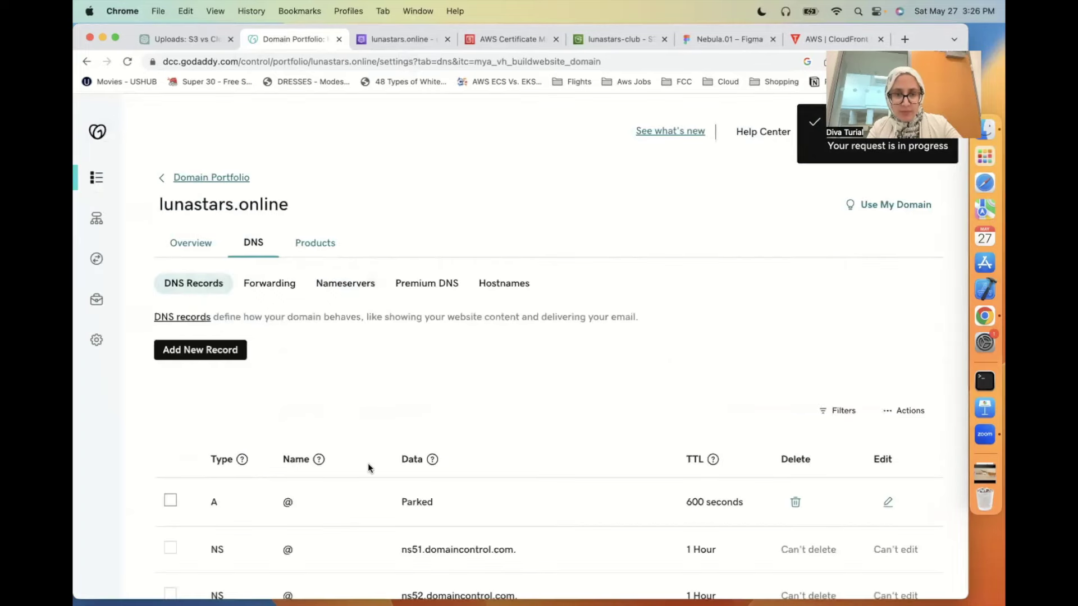
pyautogui.scroll(-3, 368, 463)
pyautogui.scroll(2, 324, 446)
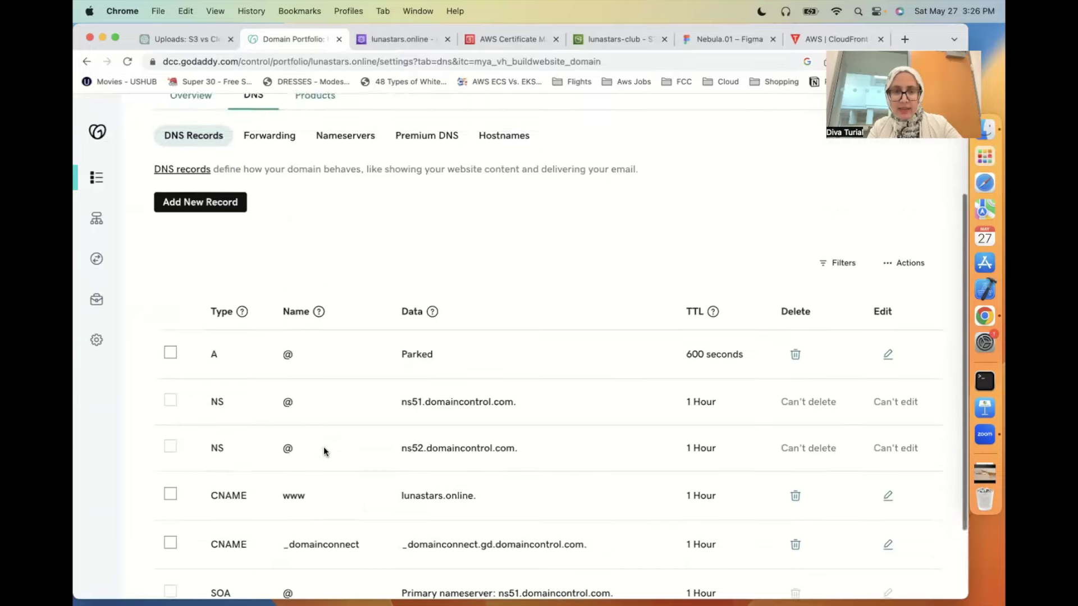
pyautogui.click(330, 166)
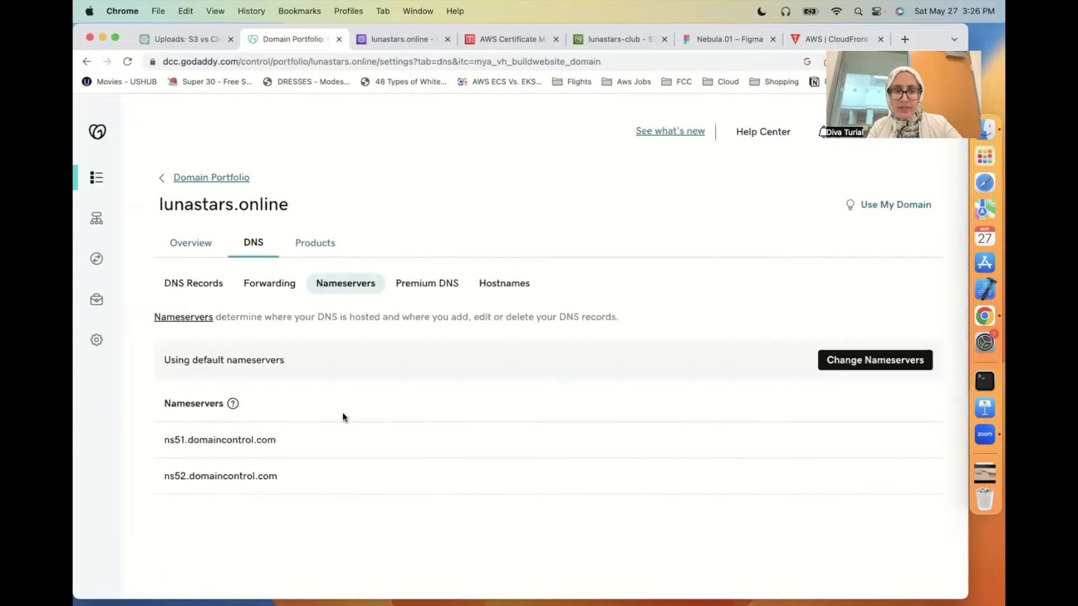
pyautogui.click(128, 63)
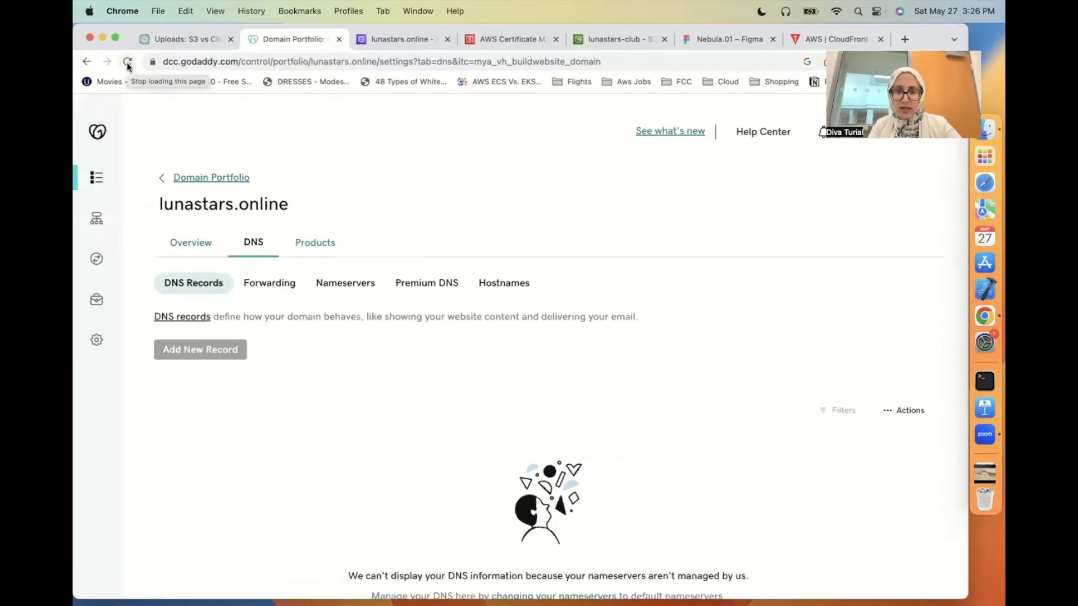
pyautogui.scroll(-1, 318, 438)
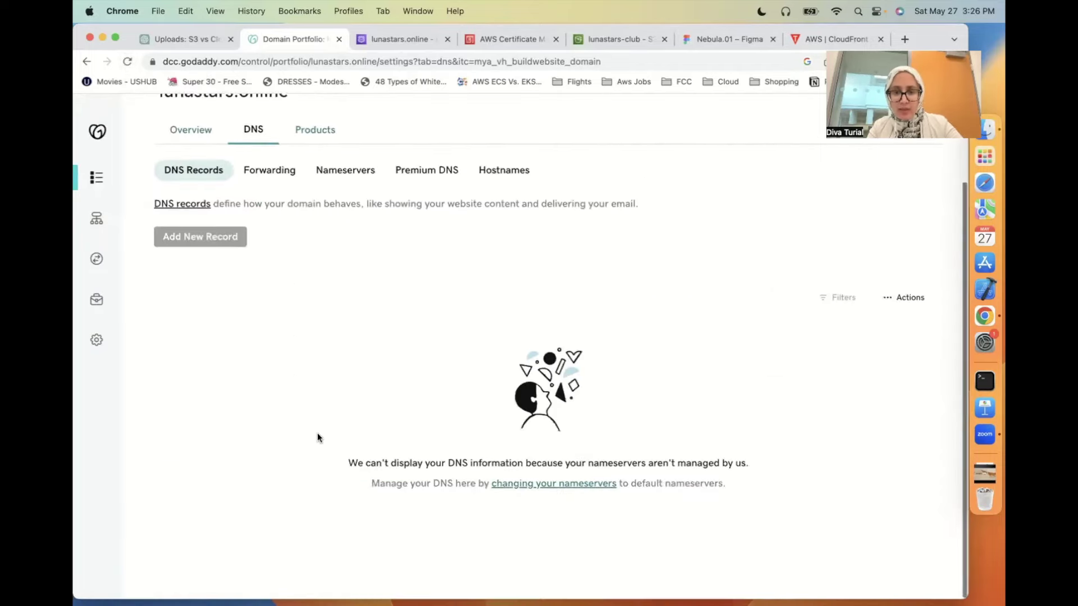
pyautogui.scroll(1, 318, 438)
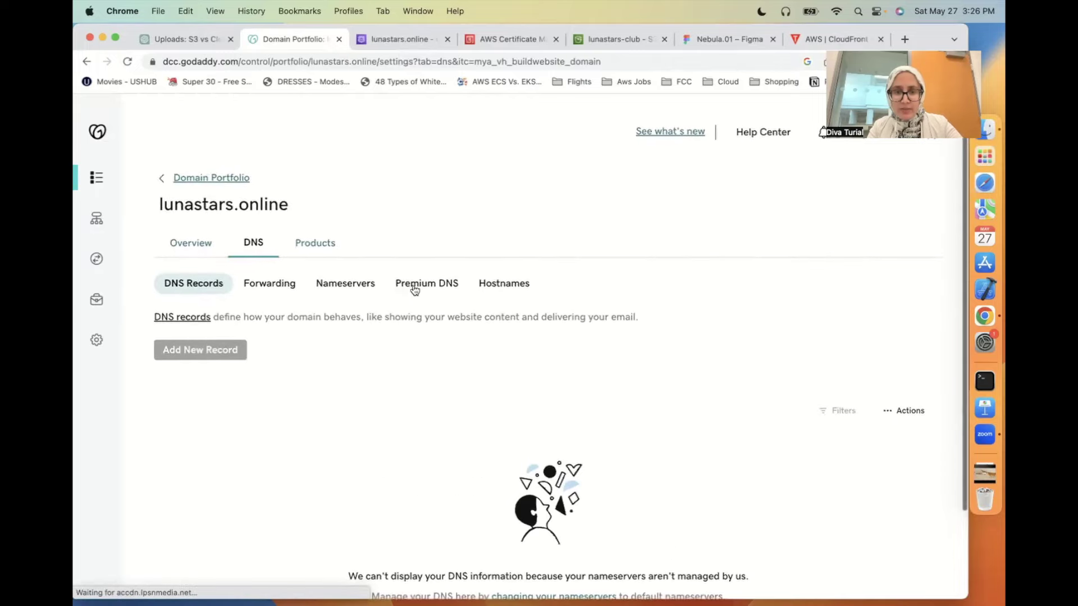
pyautogui.click(348, 284)
pyautogui.scroll(-1, 339, 502)
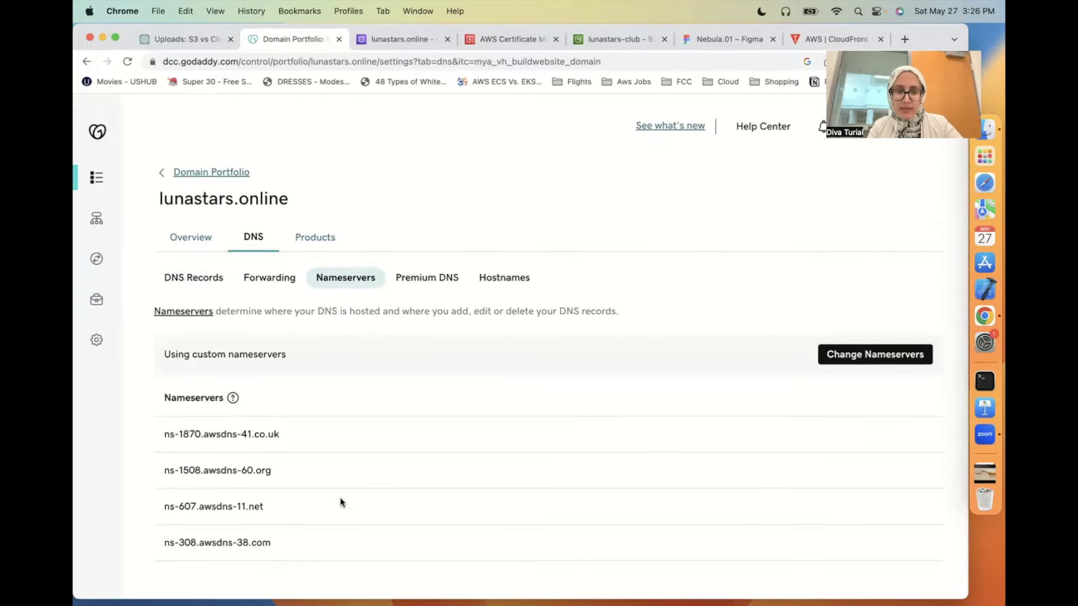
pyautogui.scroll(1, 341, 501)
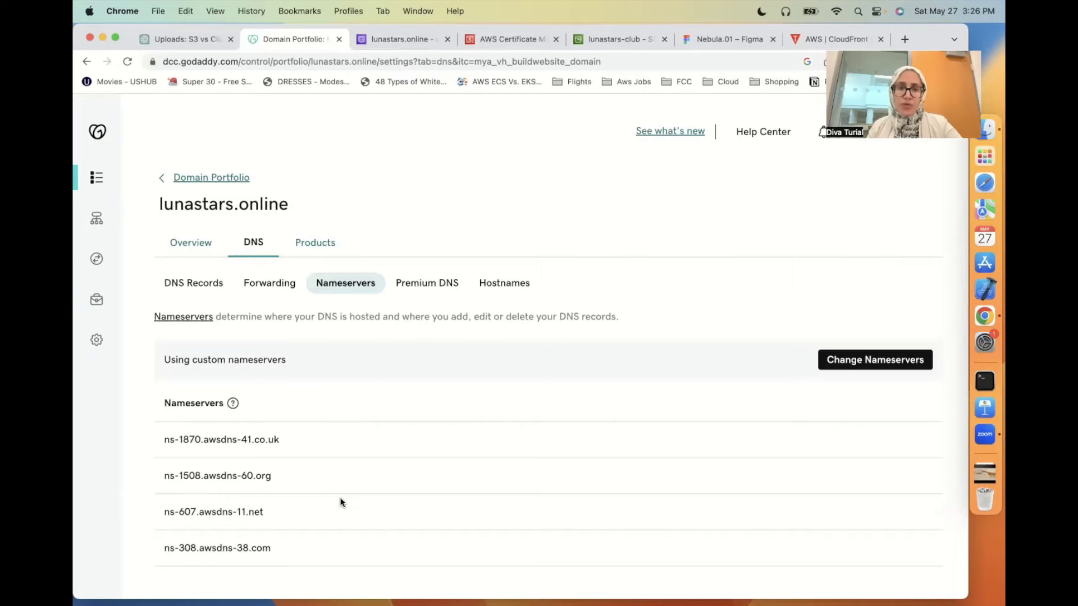
# - Compare the four NS record values of the lunastars.online zone in Route 53 with the domain's nameservers in GoDaddy
pyautogui.click(386, 41)
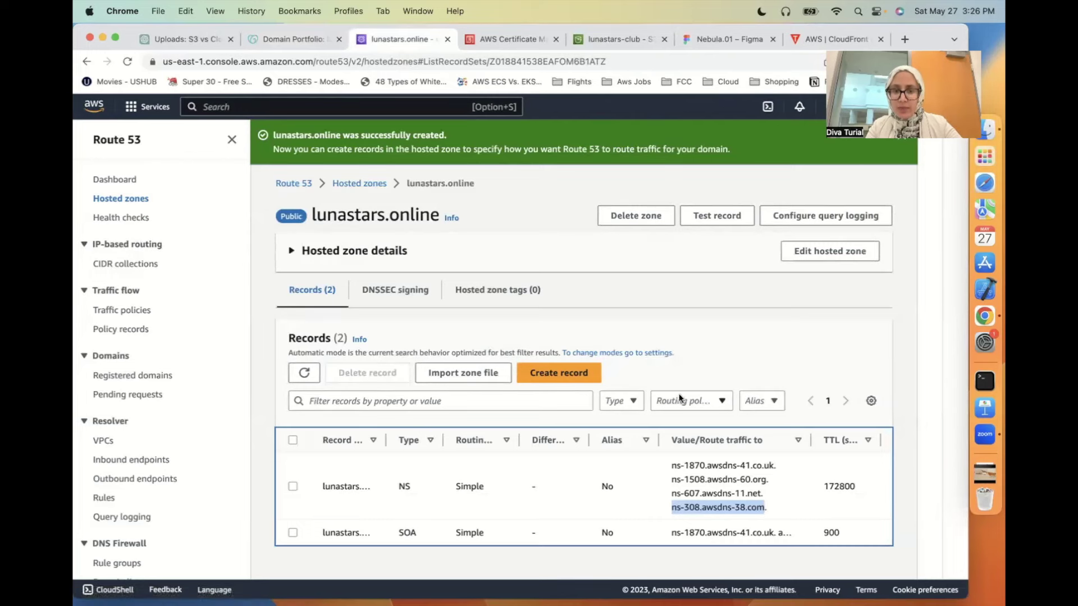
pyautogui.moveTo(673, 466); pyautogui.dragTo(771, 511)
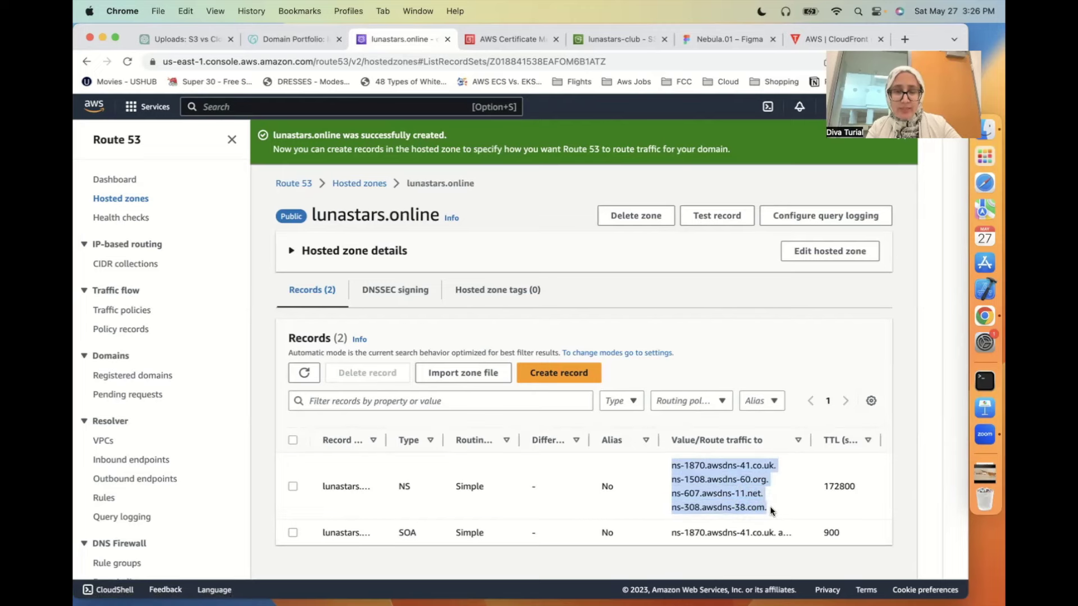
pyautogui.click(291, 39)
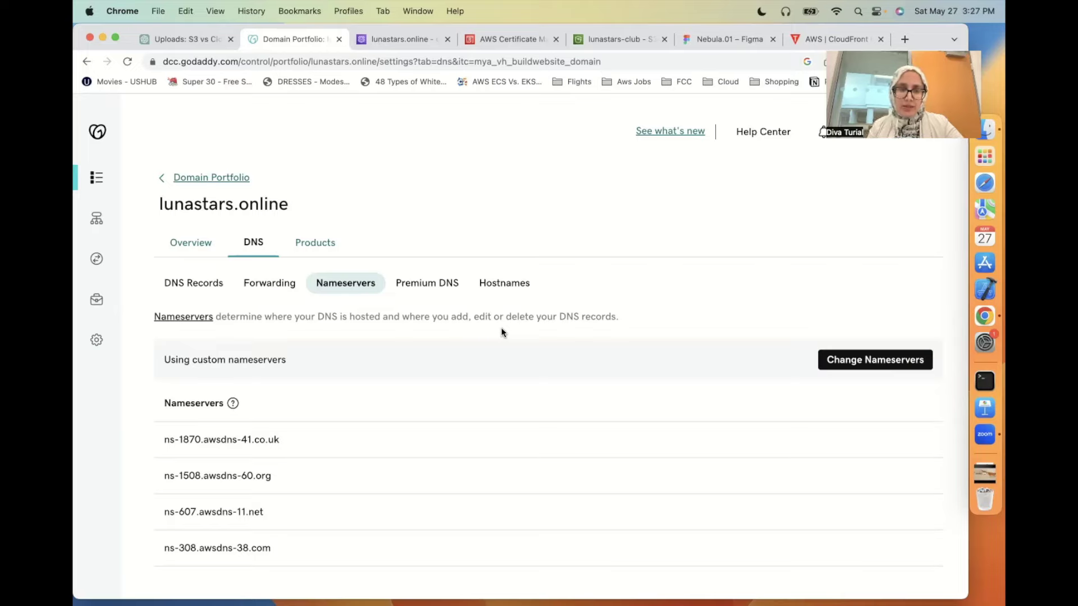
pyautogui.moveTo(158, 205); pyautogui.dragTo(307, 208)
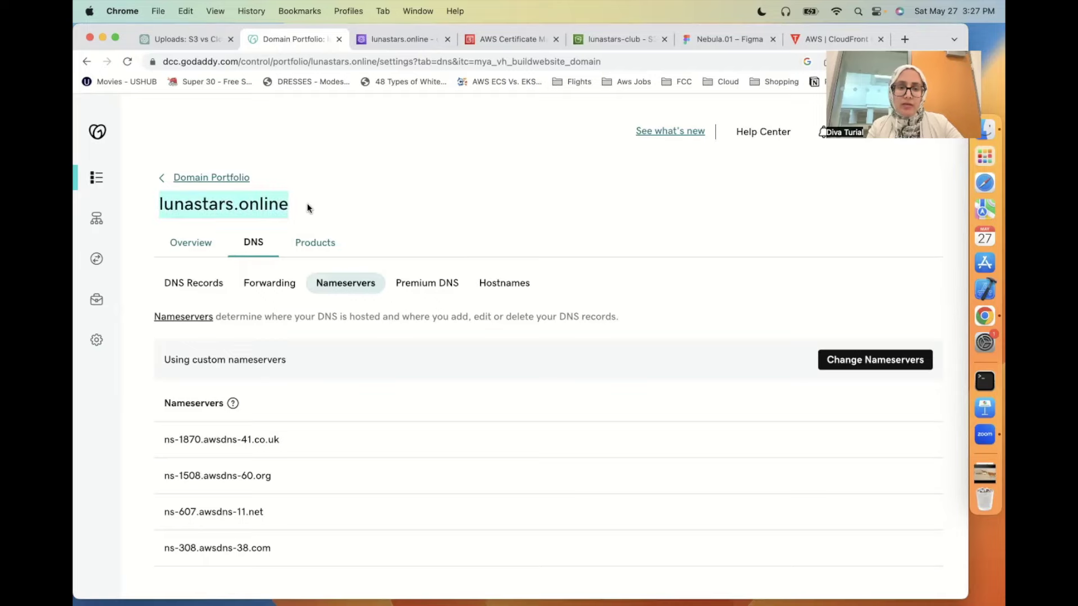
# - Open the DNS nameservers of the other domain, lunastar.online, from the GoDaddy domain portfolio
pyautogui.click(224, 178)
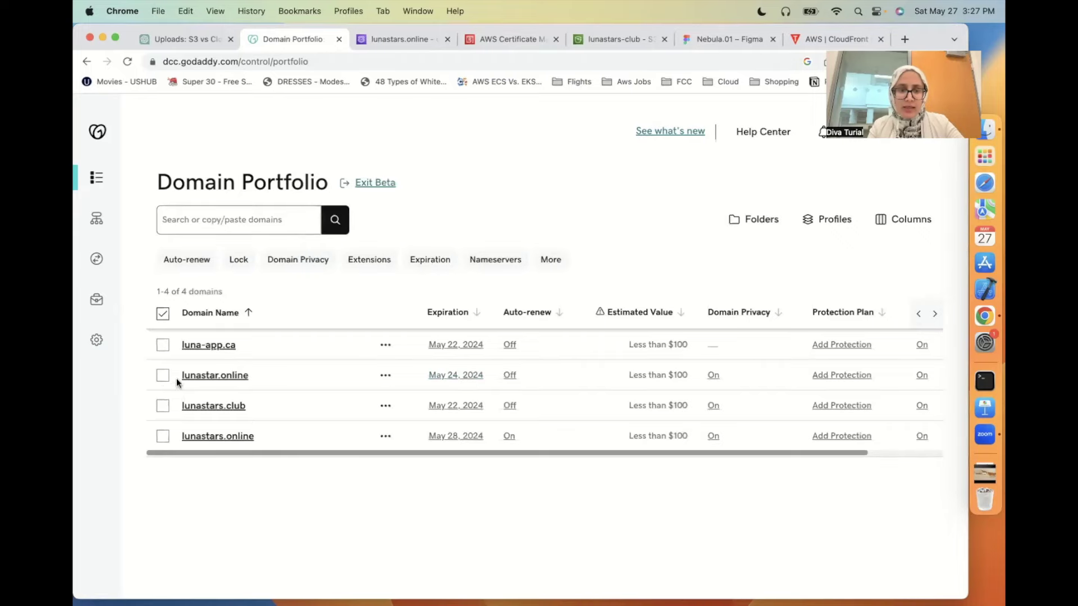
pyautogui.click(201, 380)
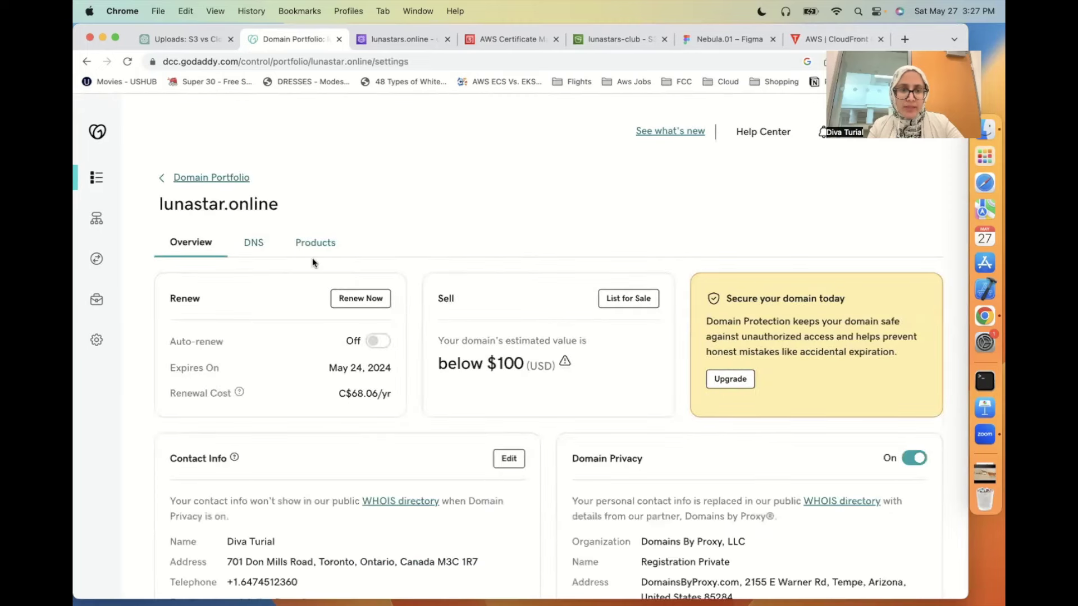
pyautogui.click(254, 251)
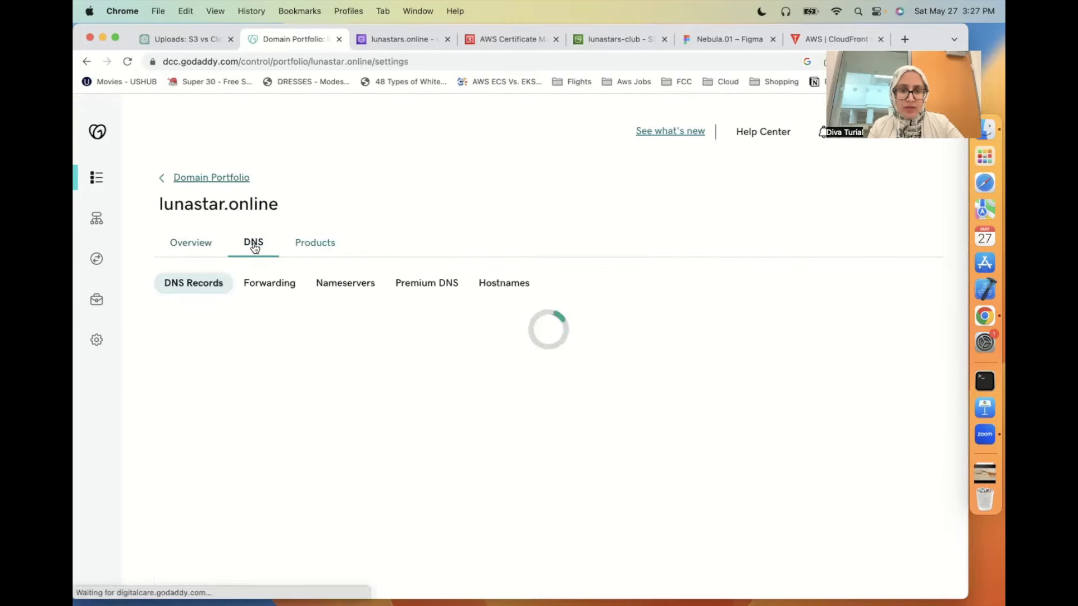
pyautogui.click(357, 287)
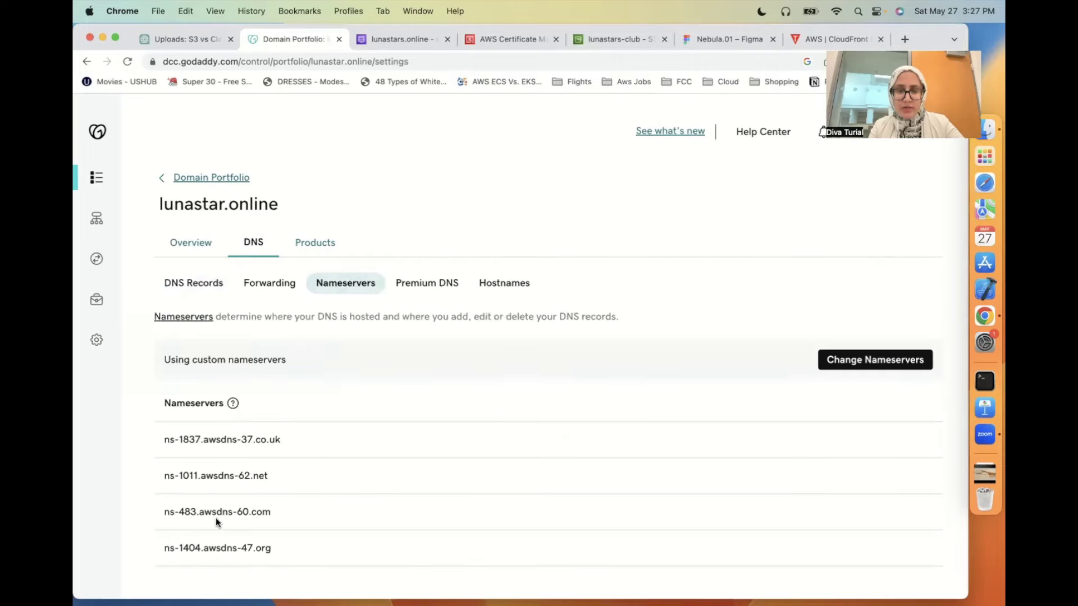
# - Open the lunastar.online hosted zone in Route 53 and compare its NS record values with that domain's nameservers in GoDaddy
pyautogui.click(406, 41)
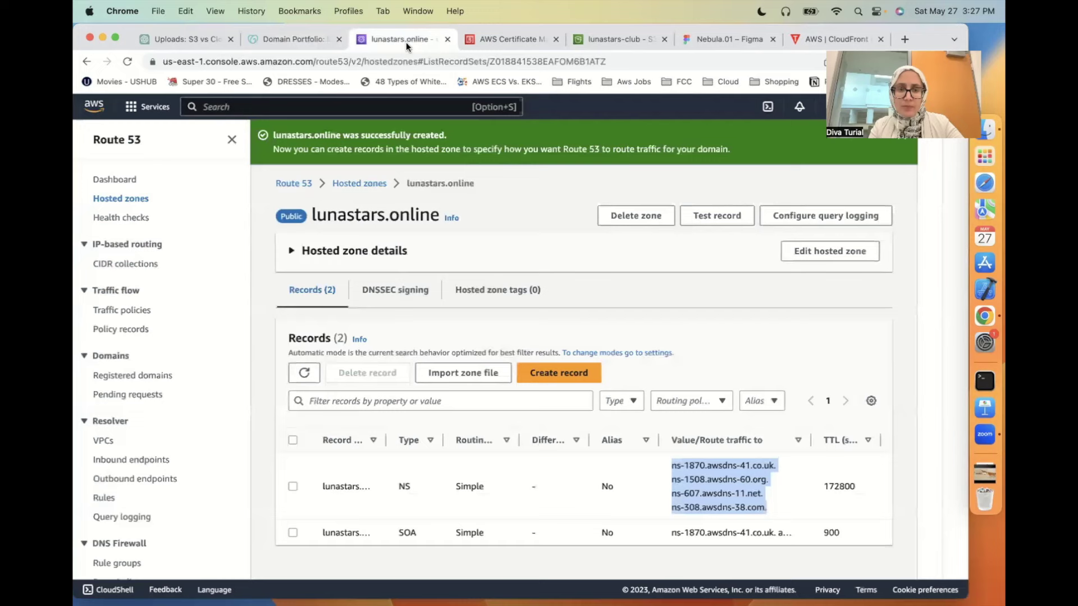
pyautogui.click(335, 187)
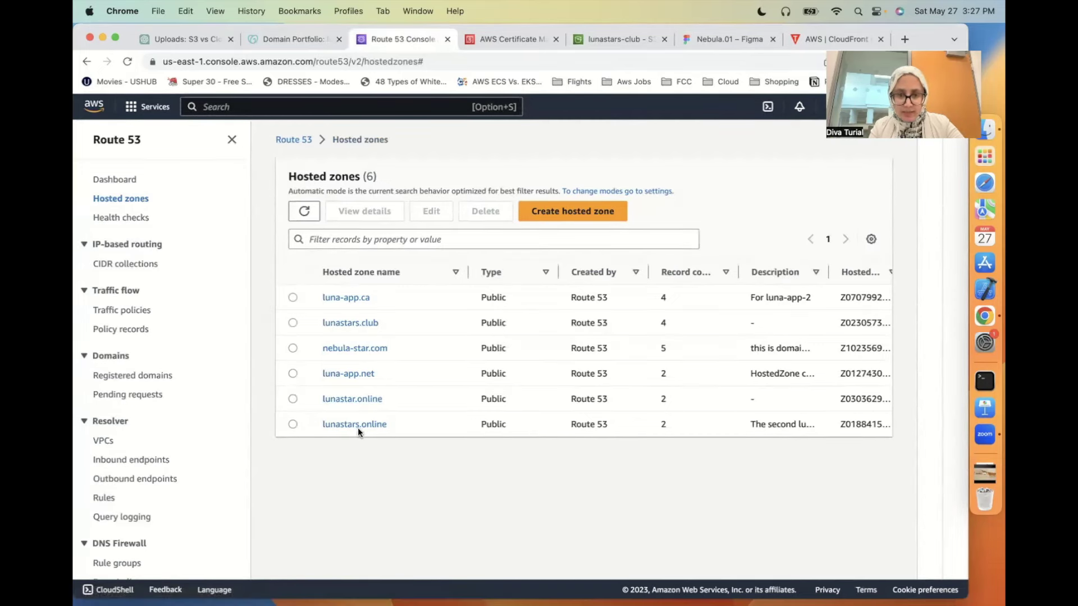
pyautogui.click(362, 400)
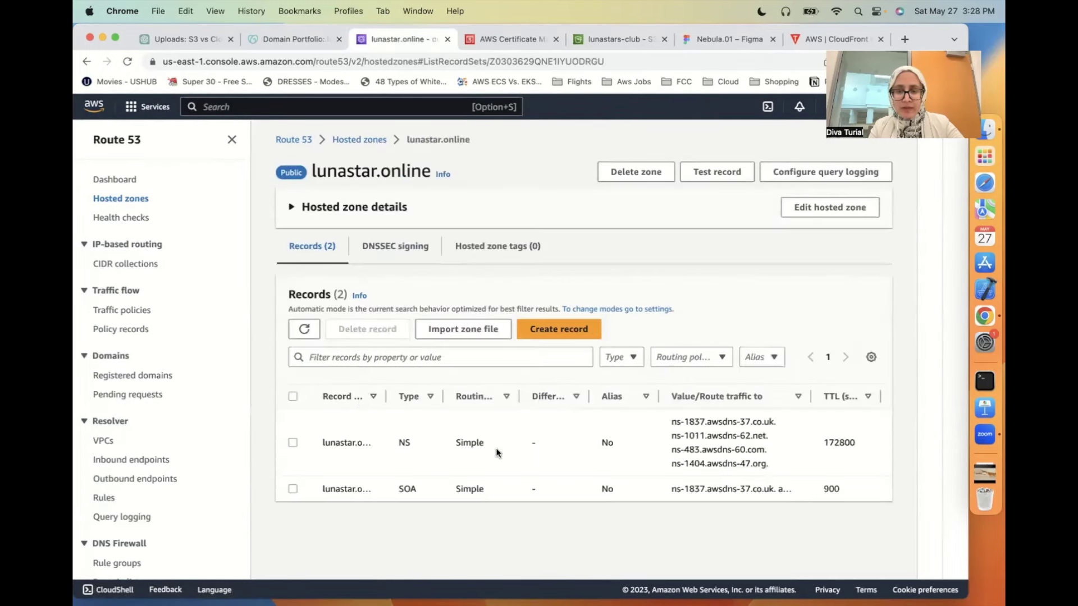
pyautogui.moveTo(672, 421); pyautogui.dragTo(775, 462)
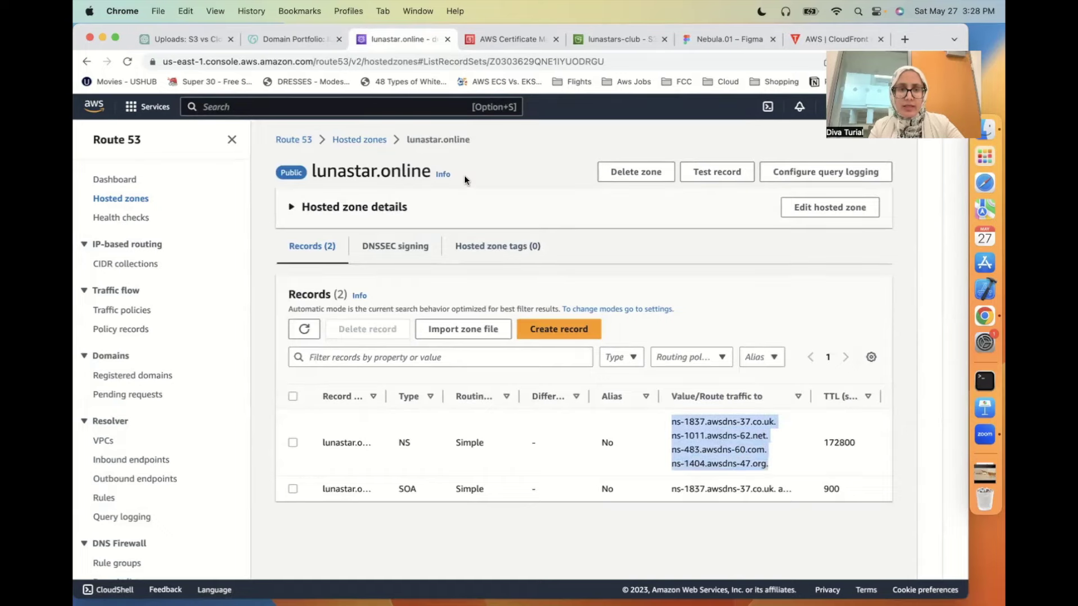
pyautogui.click(299, 44)
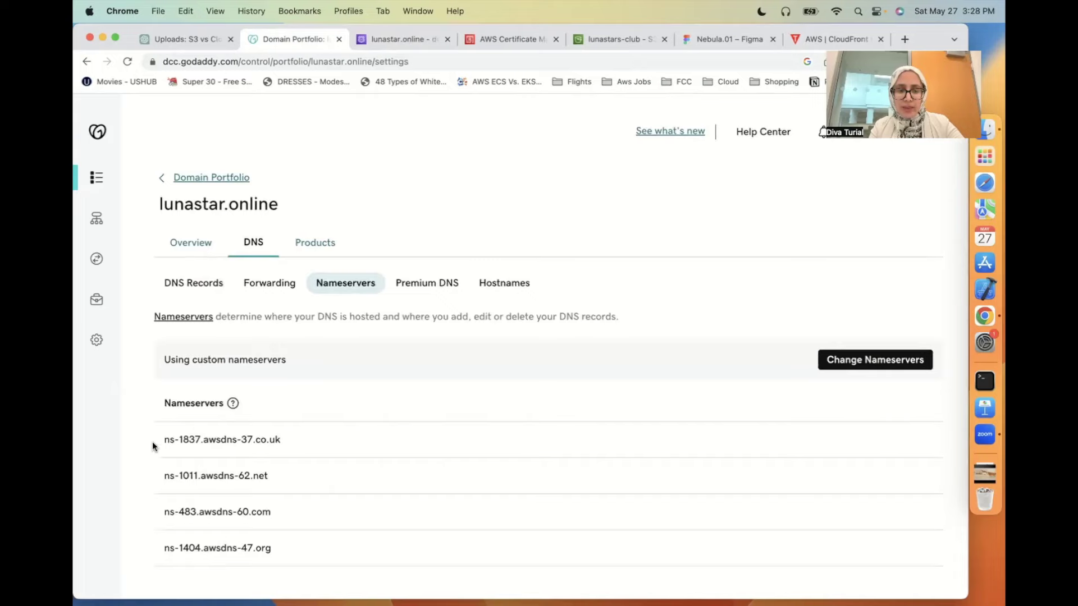
pyautogui.scroll(-1, 153, 445)
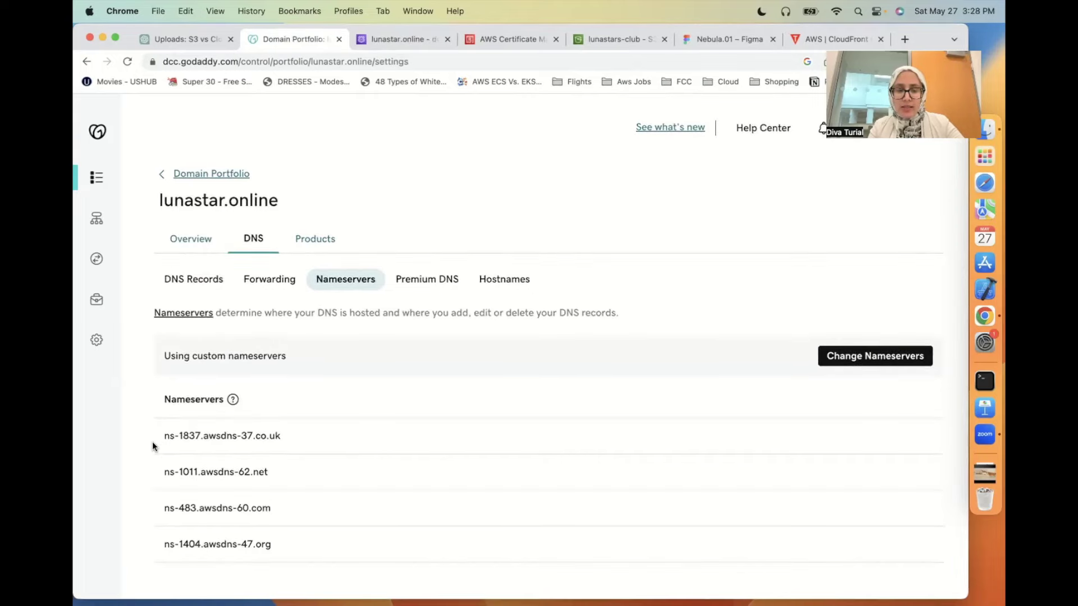
pyautogui.scroll(1, 161, 421)
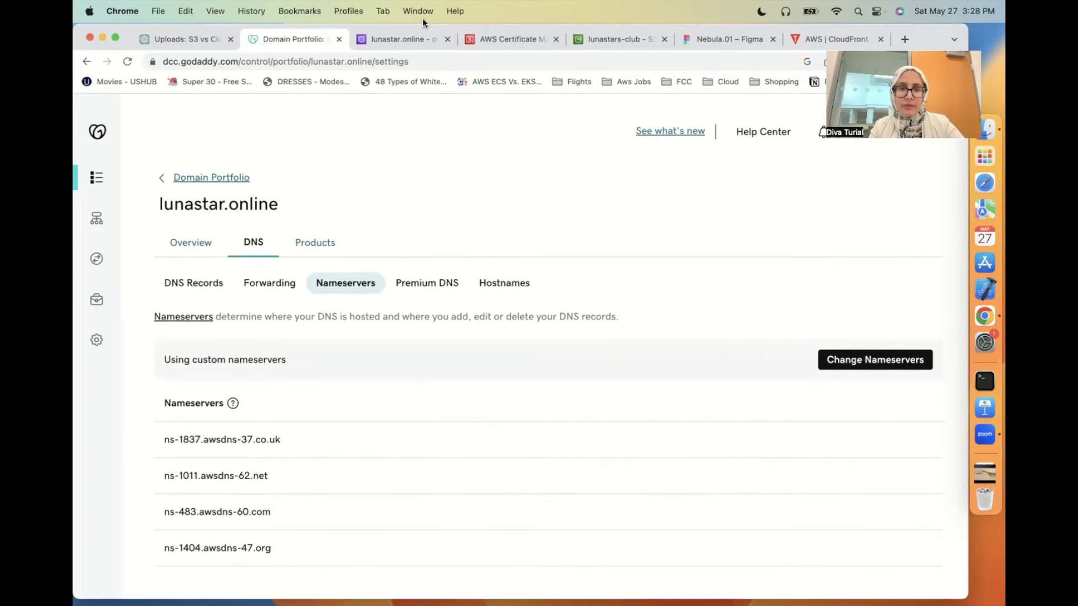
pyautogui.click(406, 39)
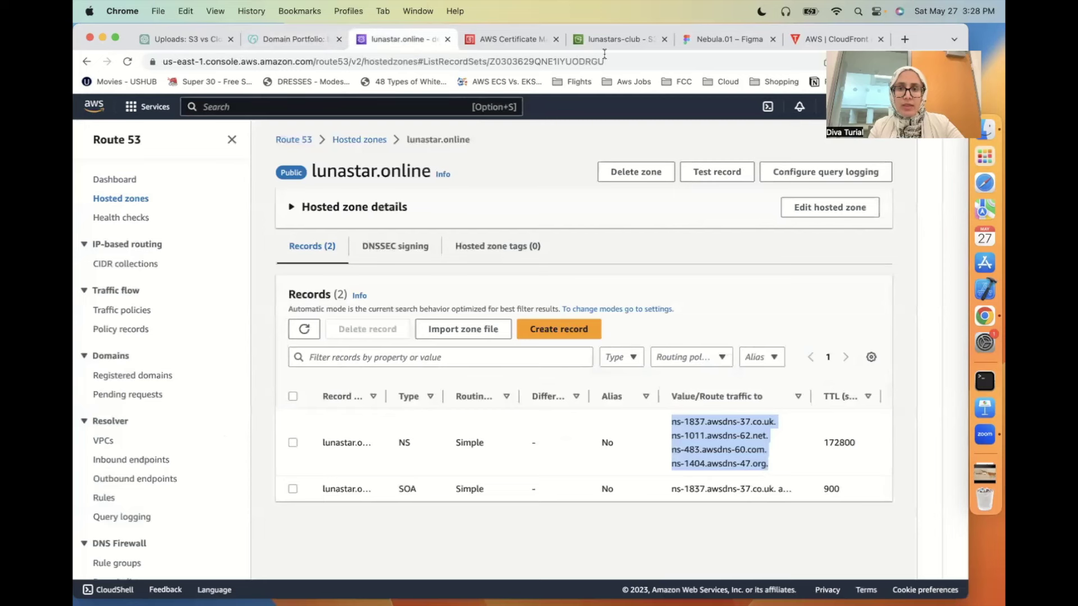
# - Switch to the Figma design's STEPS list and change the domain name in step 1 to lunastars.online
pyautogui.click(736, 38)
pyautogui.scroll(-5, 498, 466)
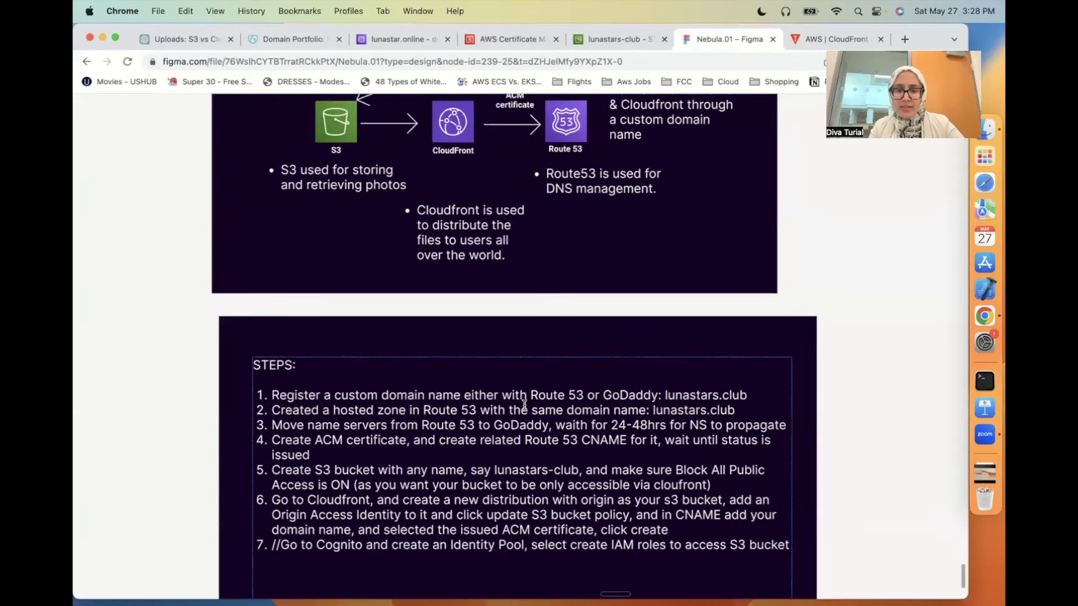
pyautogui.moveTo(748, 395); pyautogui.dragTo(275, 394)
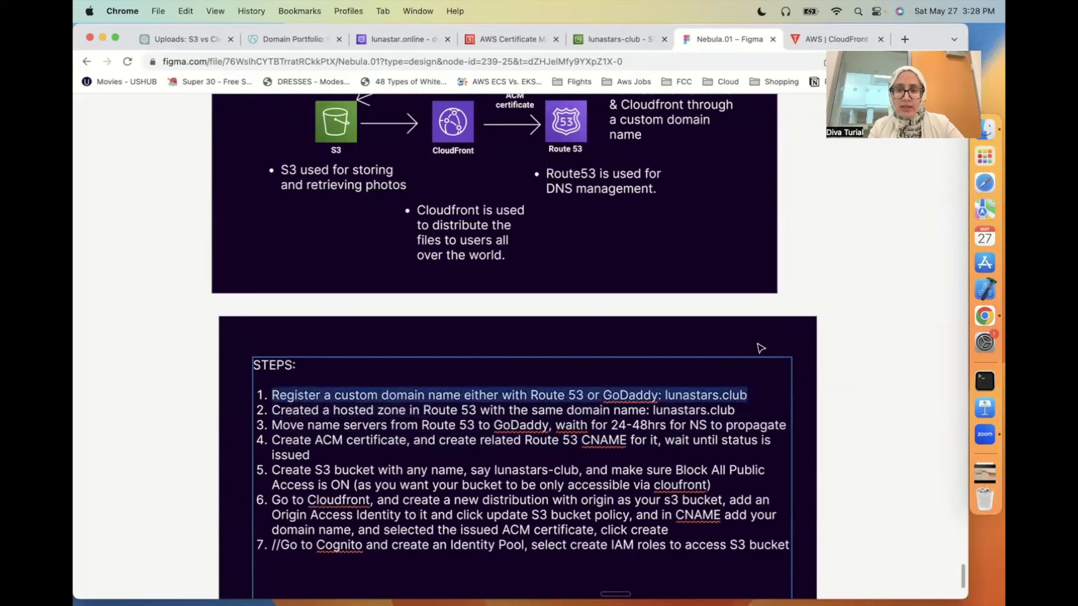
pyautogui.click(751, 393)
pyautogui.press('BackSpace')
pyautogui.press('BackSpace')
pyautogui.press('BackSpace')
pyautogui.press('BackSpace')
pyautogui.write('online')
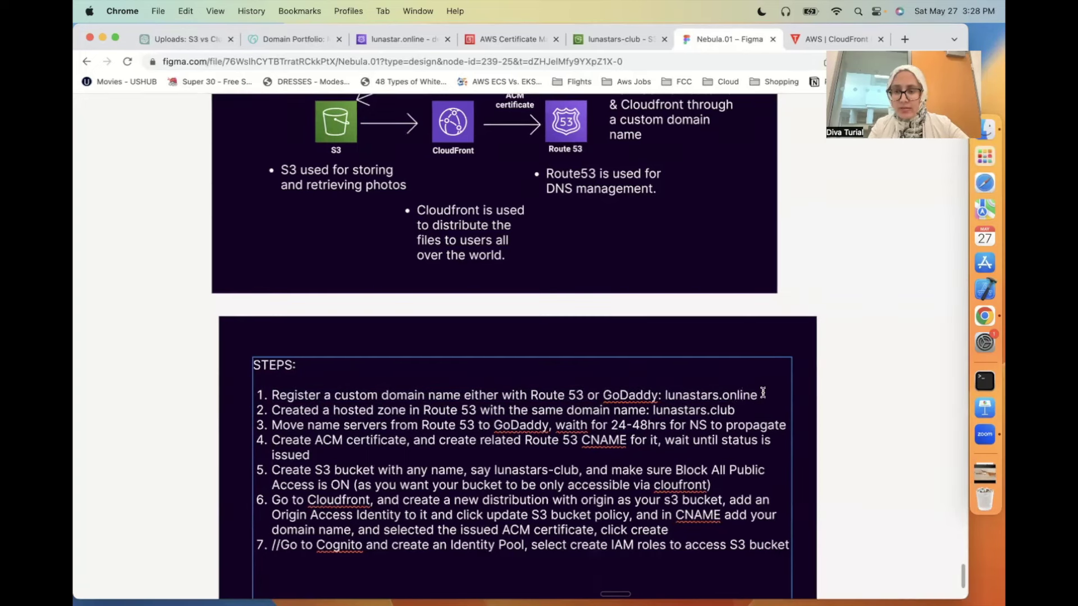
# - Correct the domain name in step 1 of the STEPS list to lunastar.online and select that name
pyautogui.click(717, 393)
pyautogui.press('BackSpace')
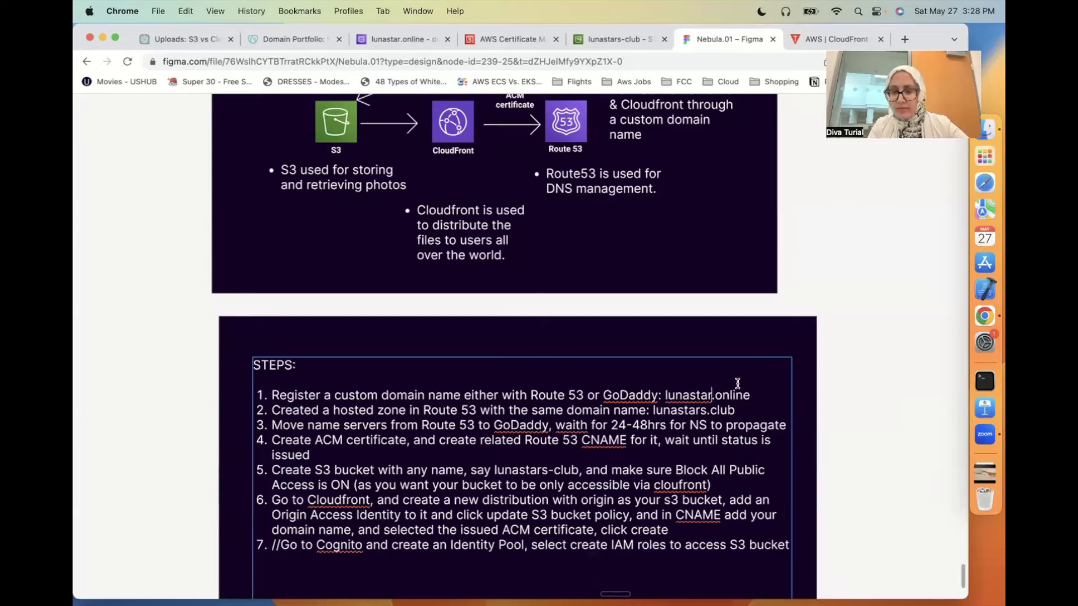
pyautogui.doubleClick(682, 396)
pyautogui.keyDown('shift'); pyautogui.click(751, 396); pyautogui.keyUp('shift')
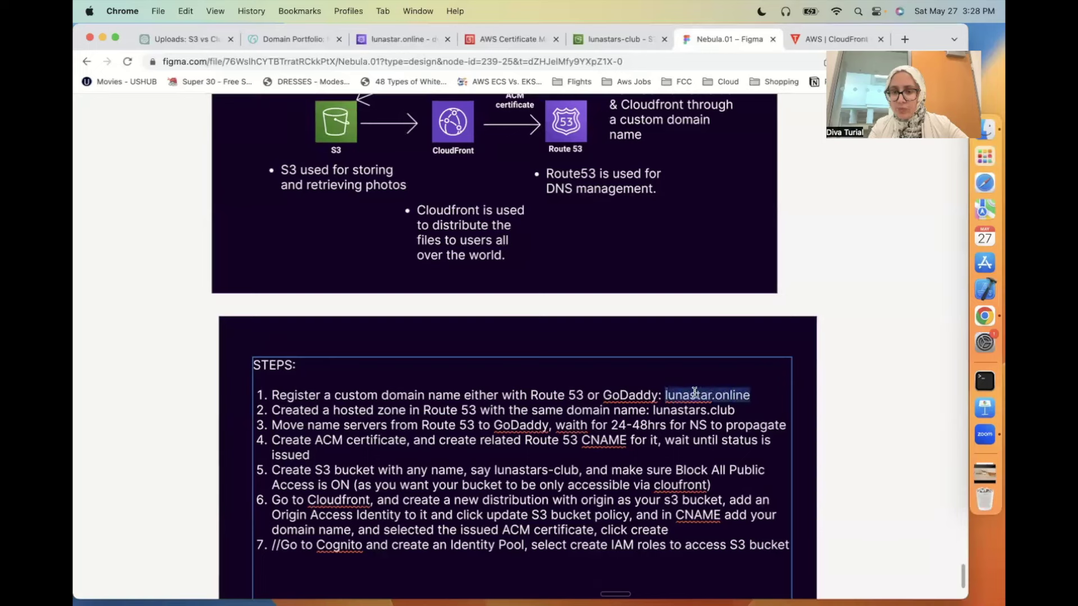
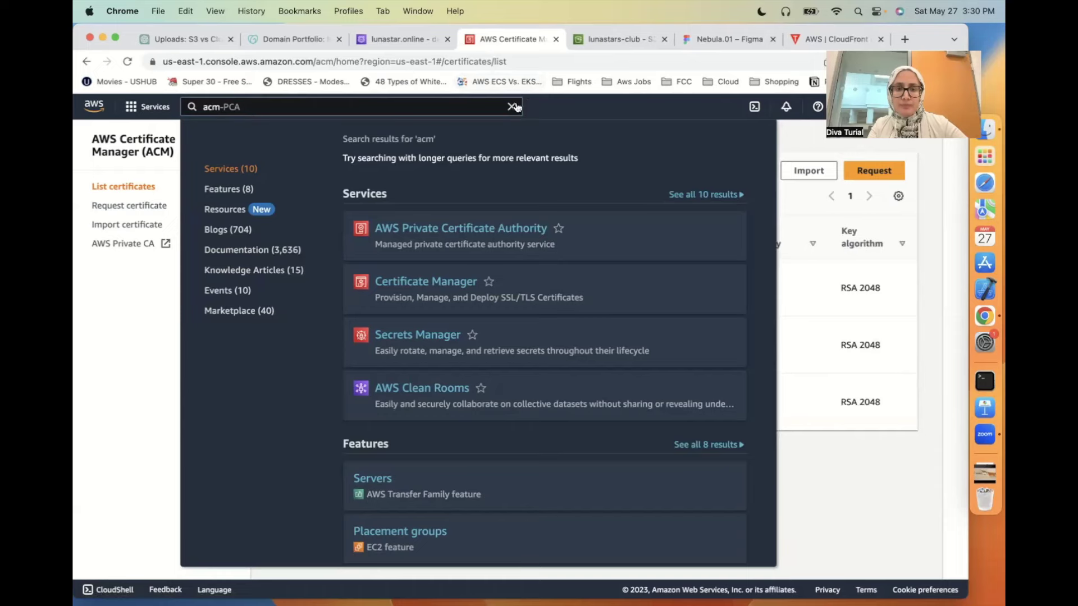
# - Switch to AWS Certificate Manager and start a request for a public certificate
pyautogui.click(123, 347)
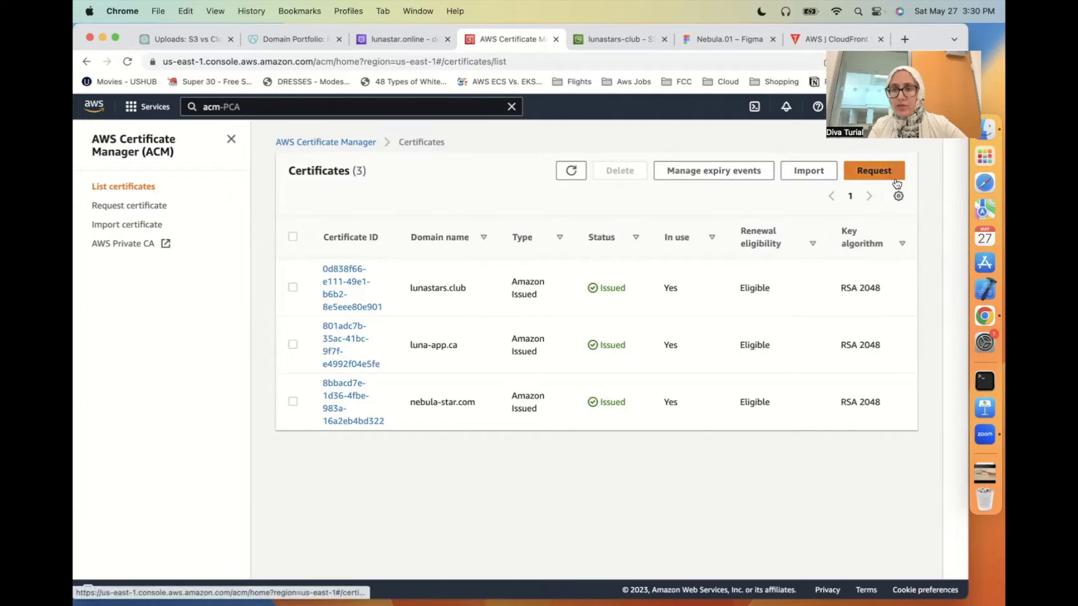
pyautogui.click(872, 175)
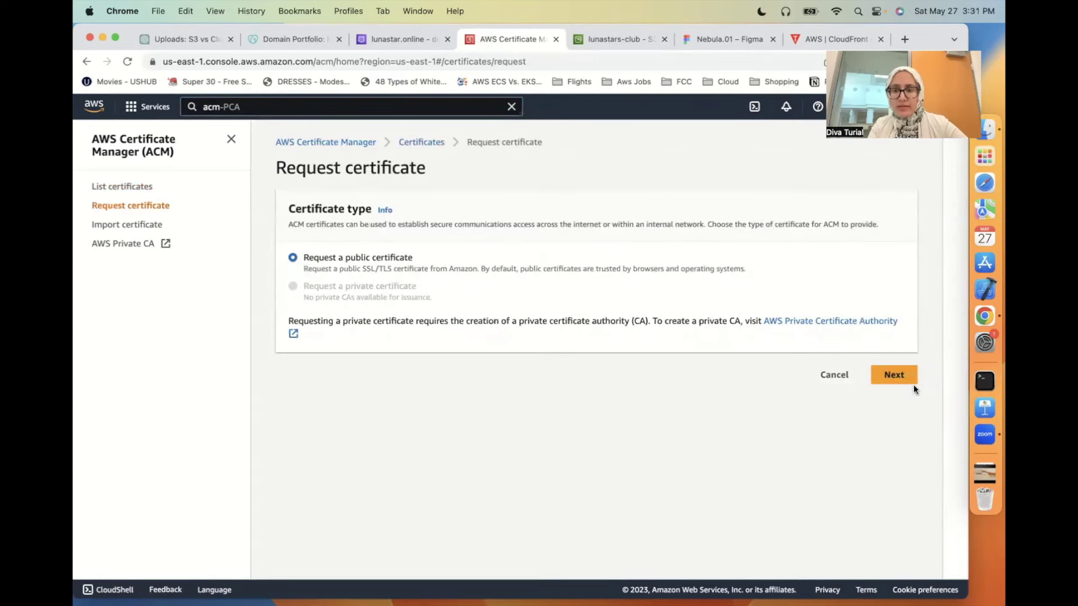
pyautogui.click(898, 376)
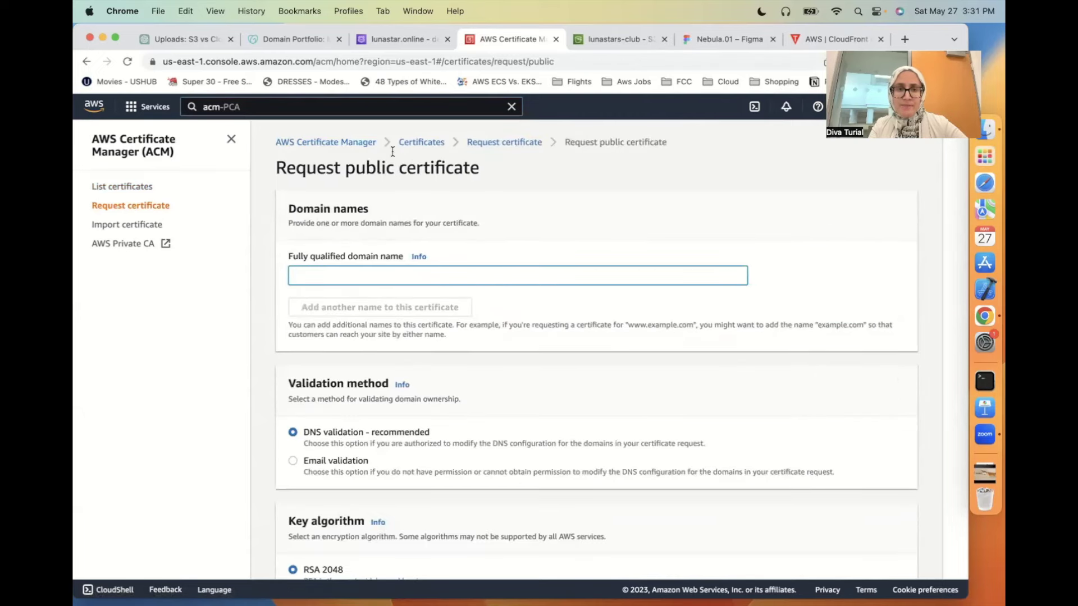
# - Copy the domain name lunastar.online from its Route 53 hosted zone into the certificate request as the fully qualified domain name
pyautogui.click(309, 39)
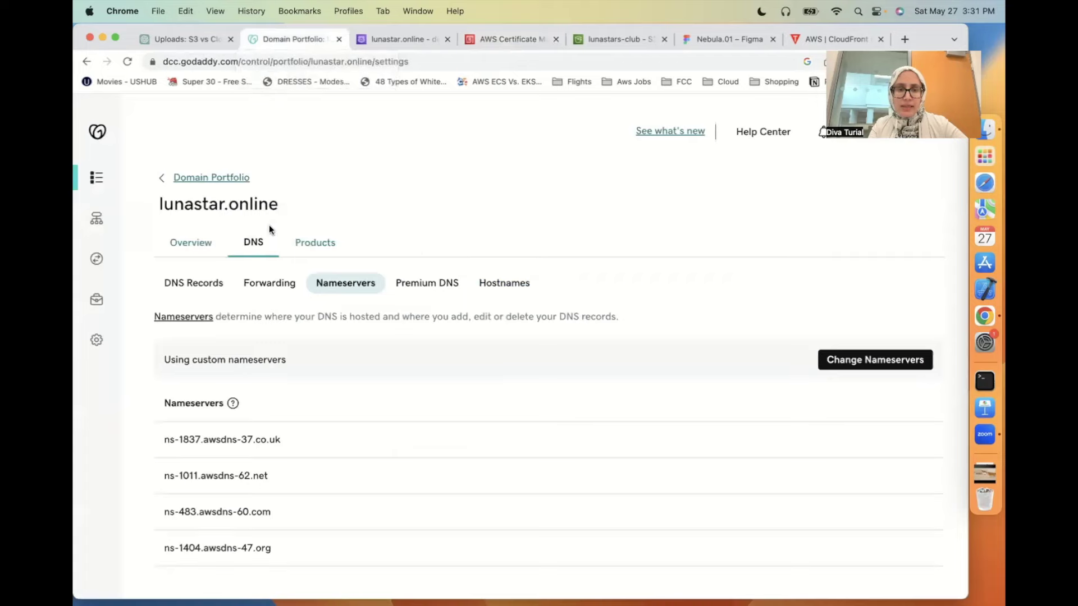
pyautogui.moveTo(281, 208); pyautogui.dragTo(180, 207)
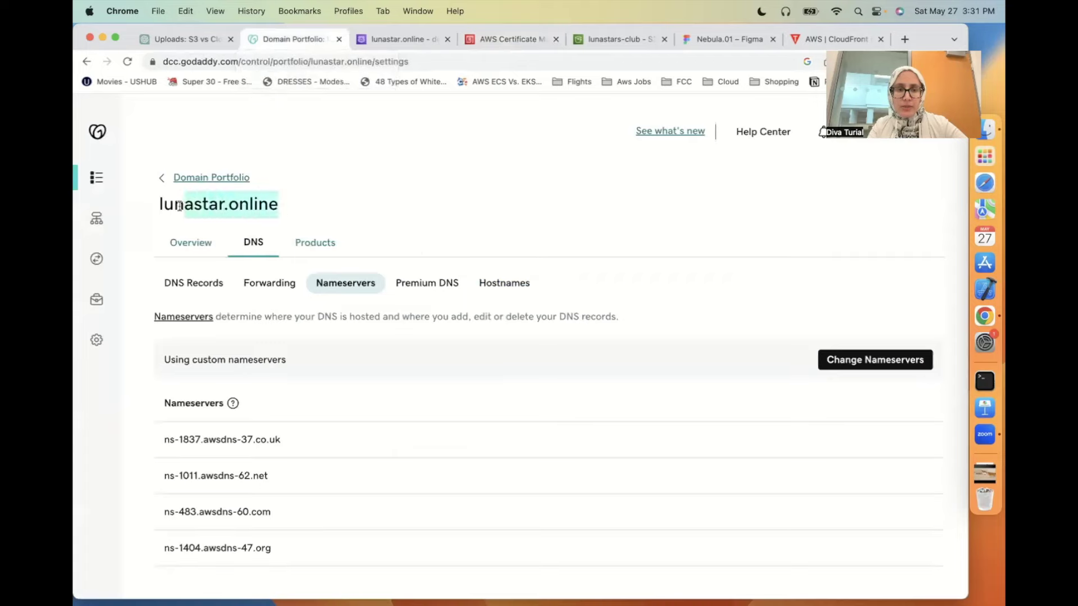
pyautogui.moveTo(160, 199); pyautogui.dragTo(289, 209)
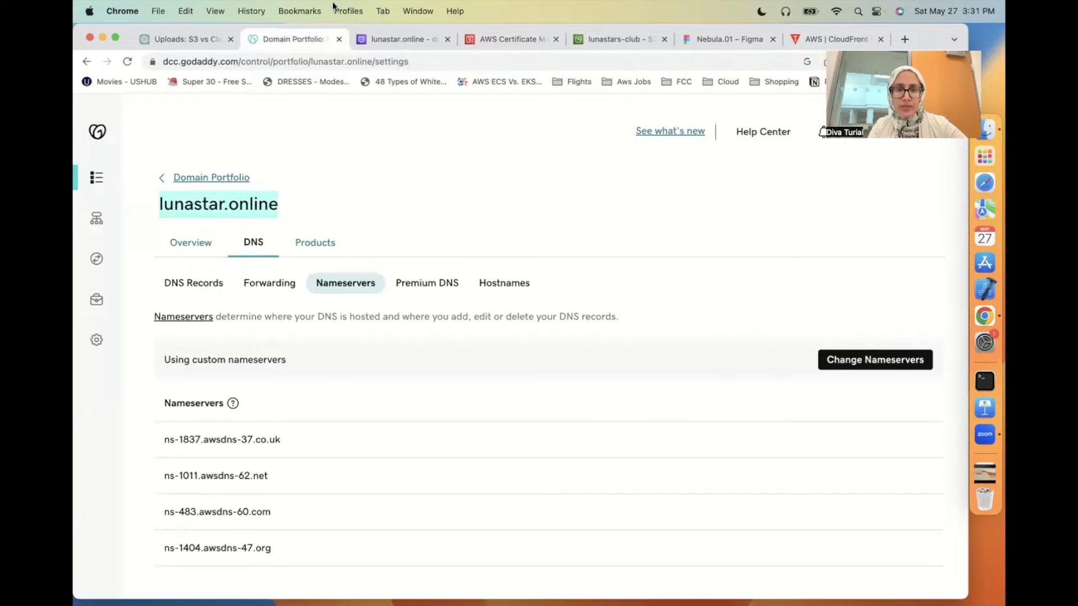
pyautogui.click(387, 38)
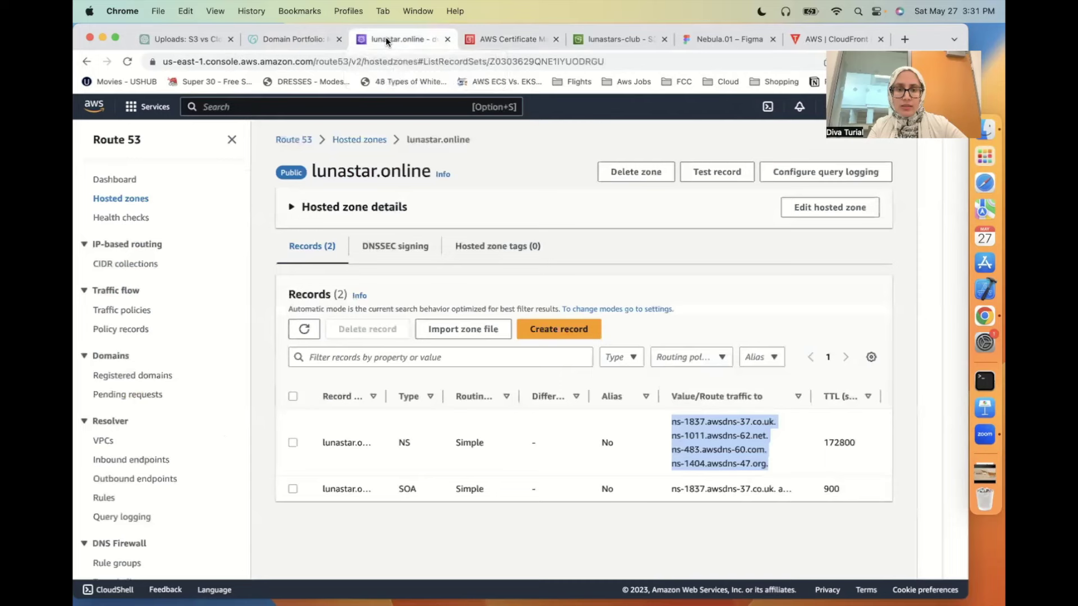
pyautogui.moveTo(313, 170); pyautogui.dragTo(434, 174)
pyautogui.press('super+c')
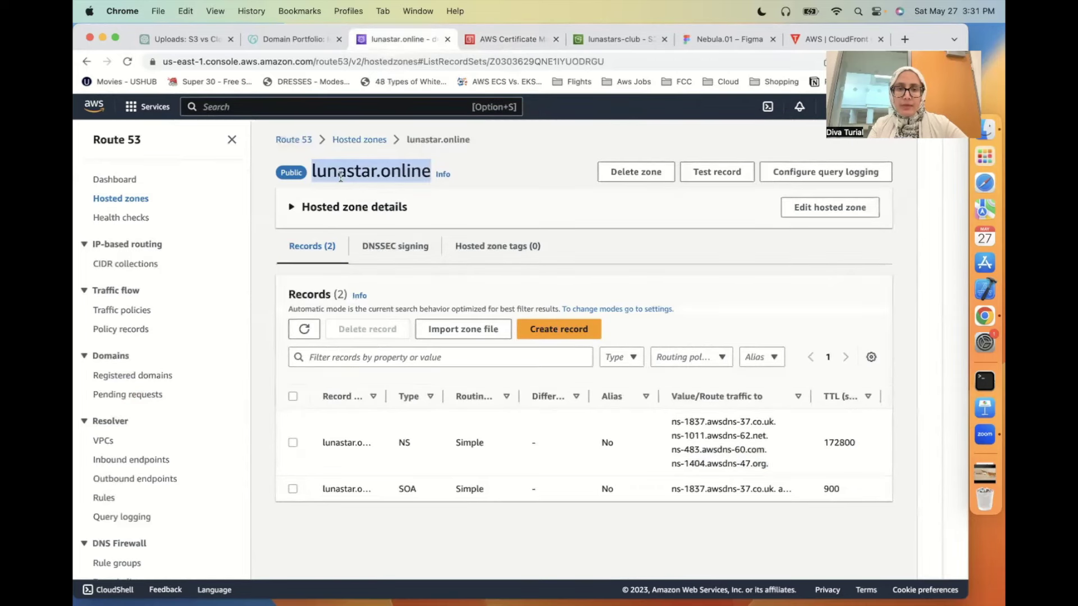
pyautogui.click(508, 39)
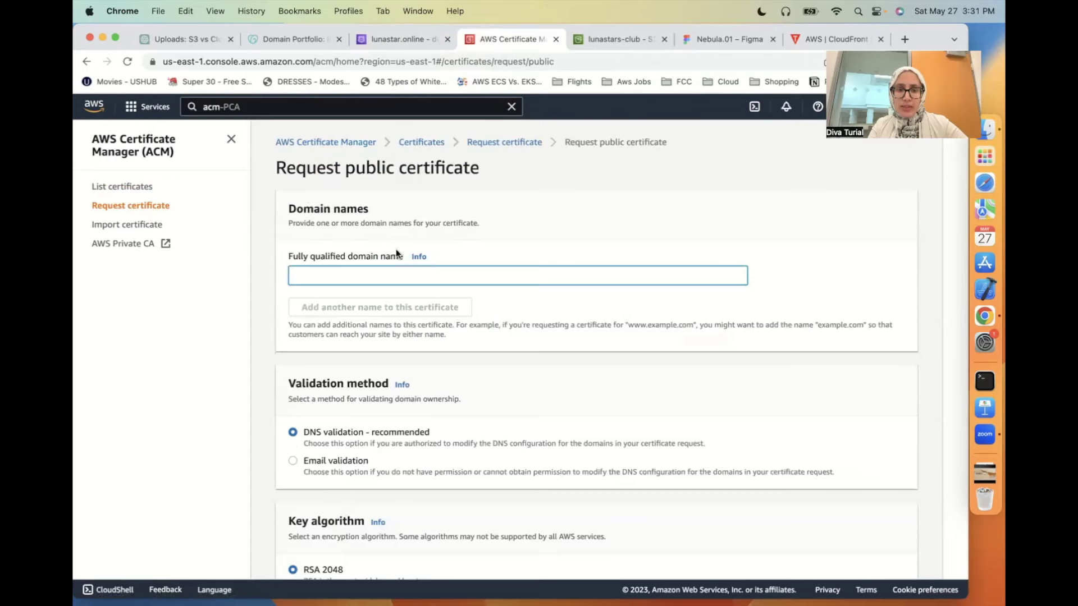
pyautogui.press('super+v')
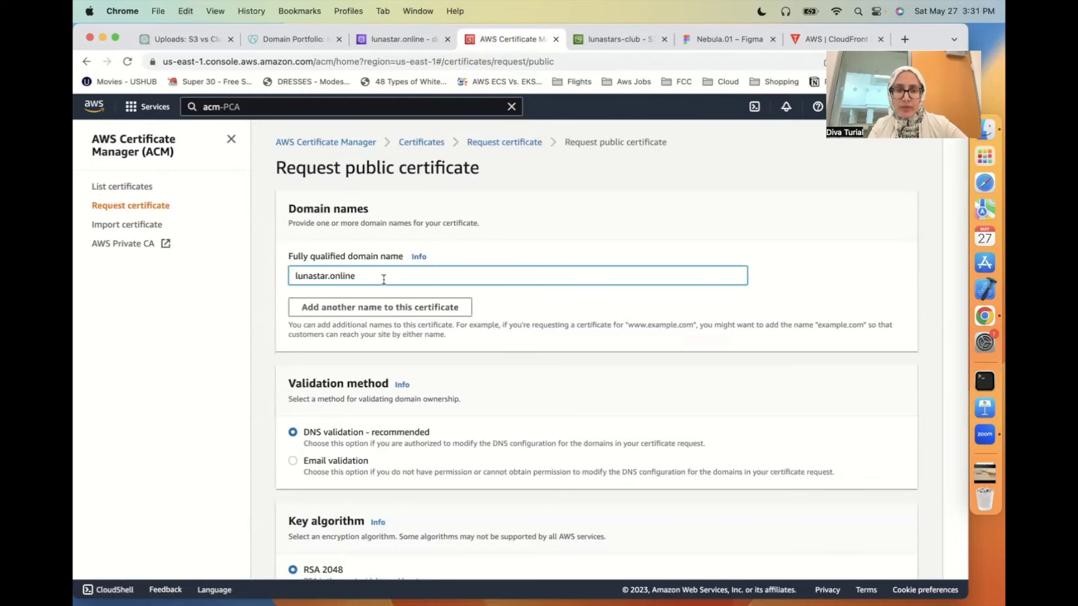
# - Submit the certificate request with DNS validation and the RSA 2048 key algorithm, and open the new certificate's details
pyautogui.scroll(-4, 503, 296)
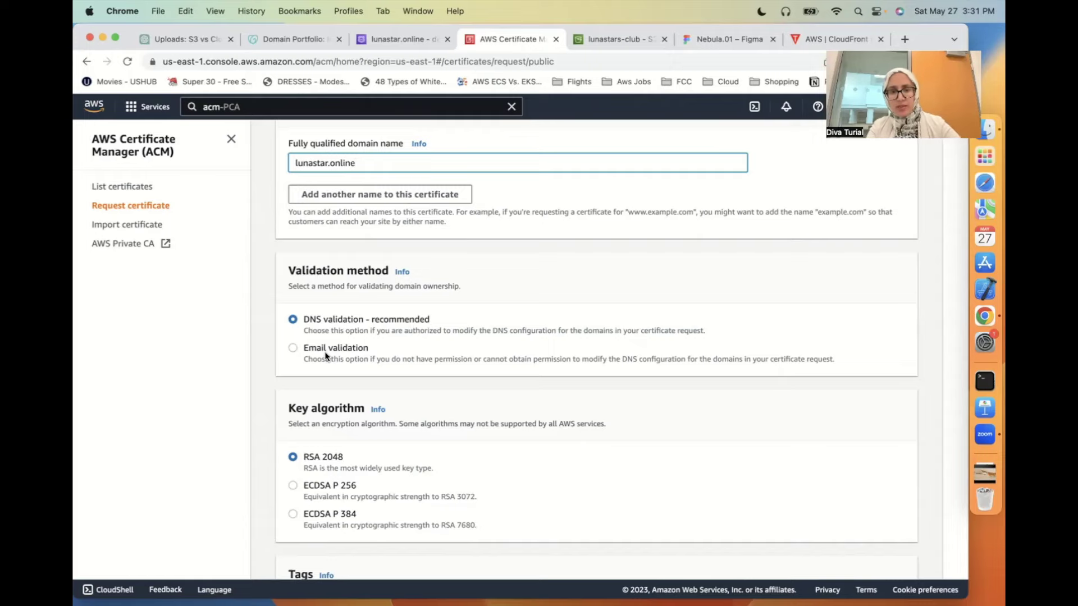
pyautogui.scroll(-5, 325, 351)
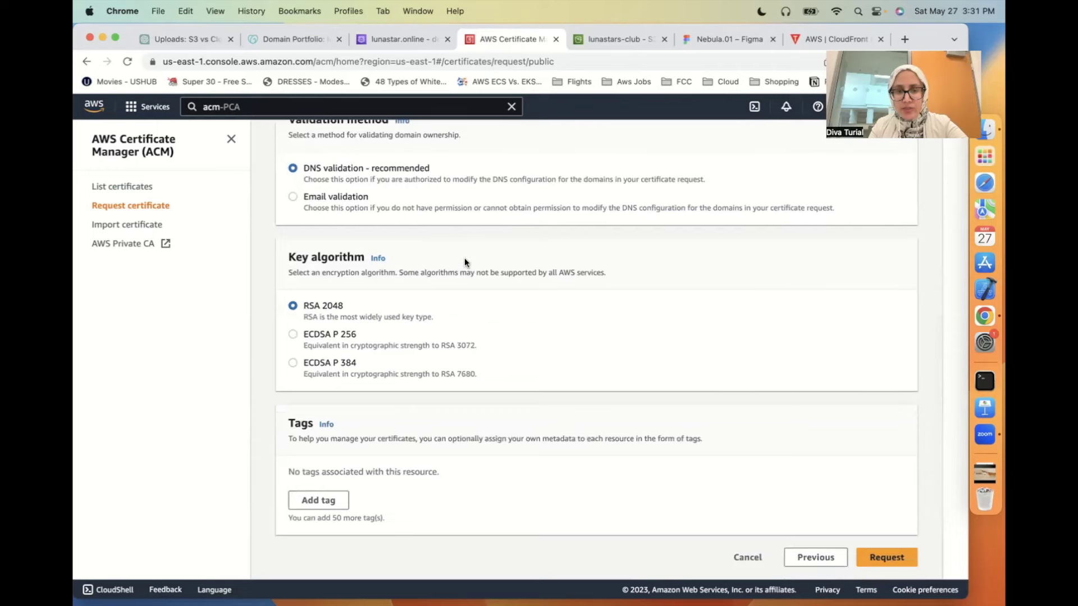
pyautogui.scroll(8, 465, 262)
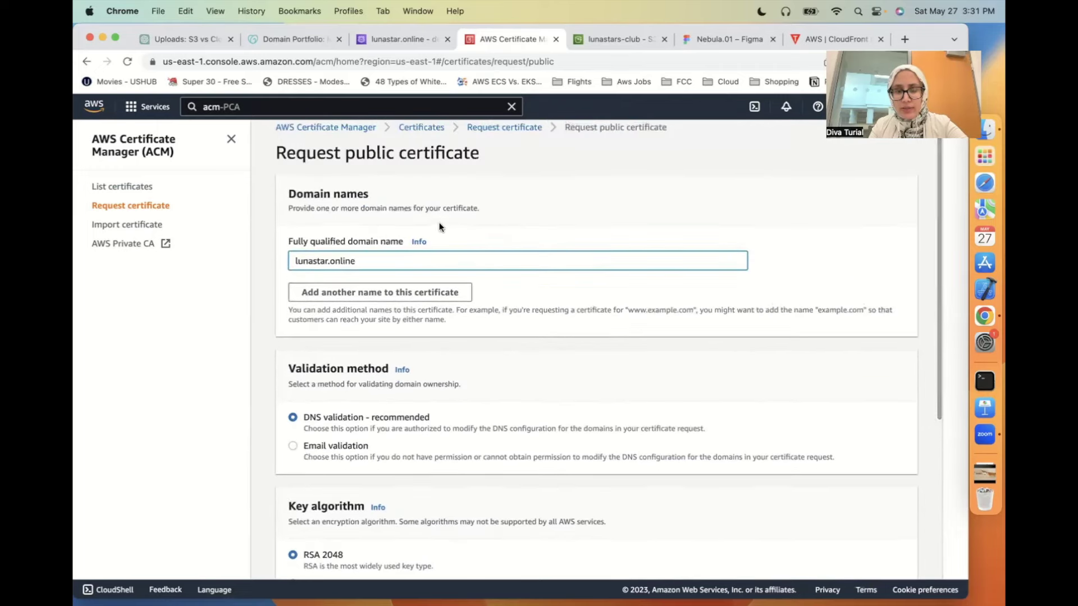
pyautogui.scroll(-5, 473, 308)
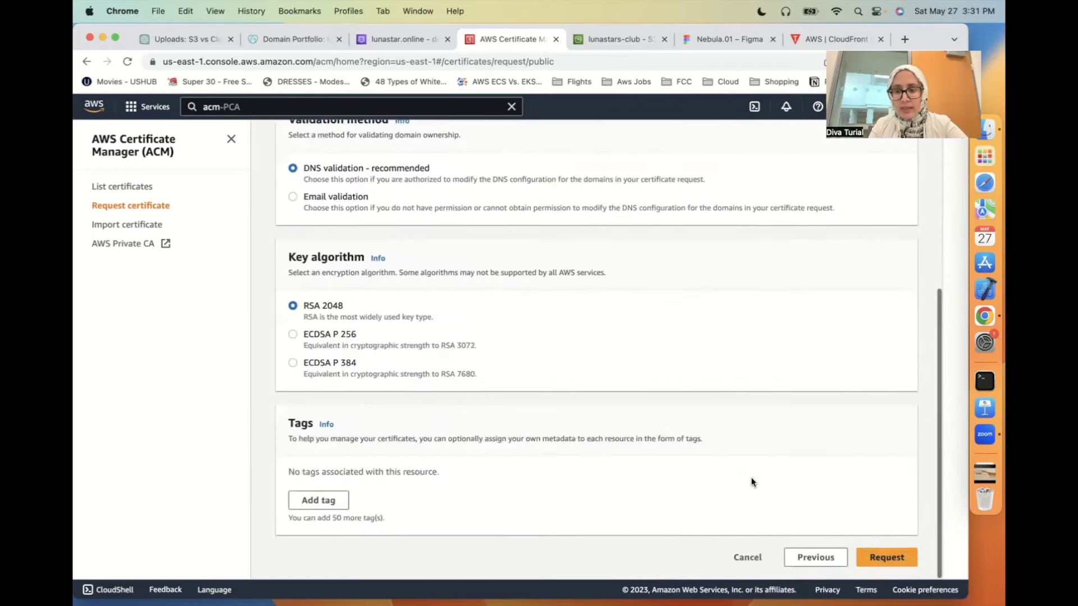
pyautogui.click(886, 557)
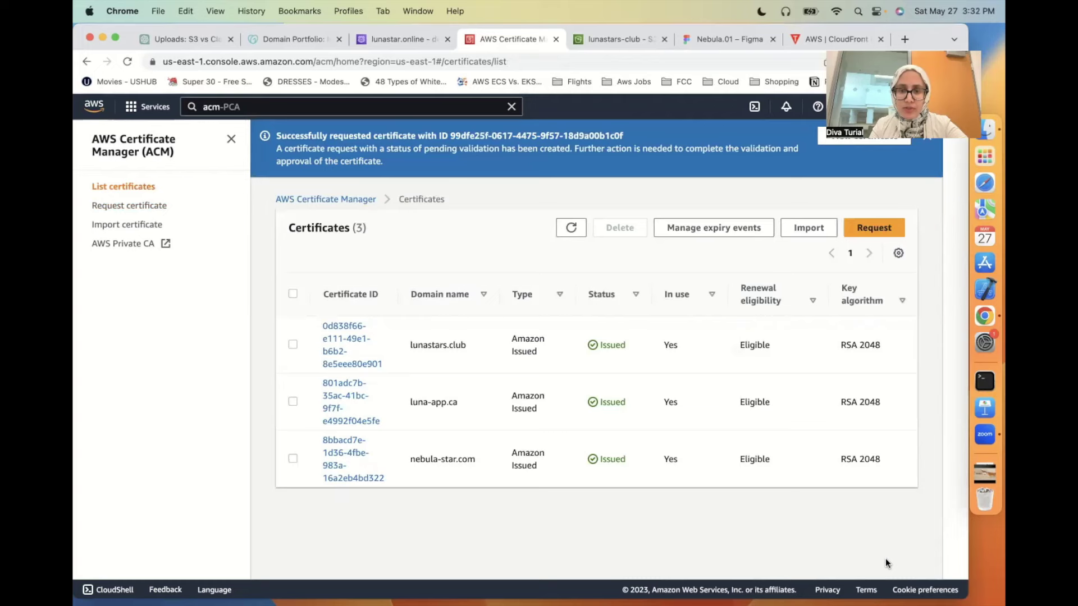
pyautogui.click(821, 140)
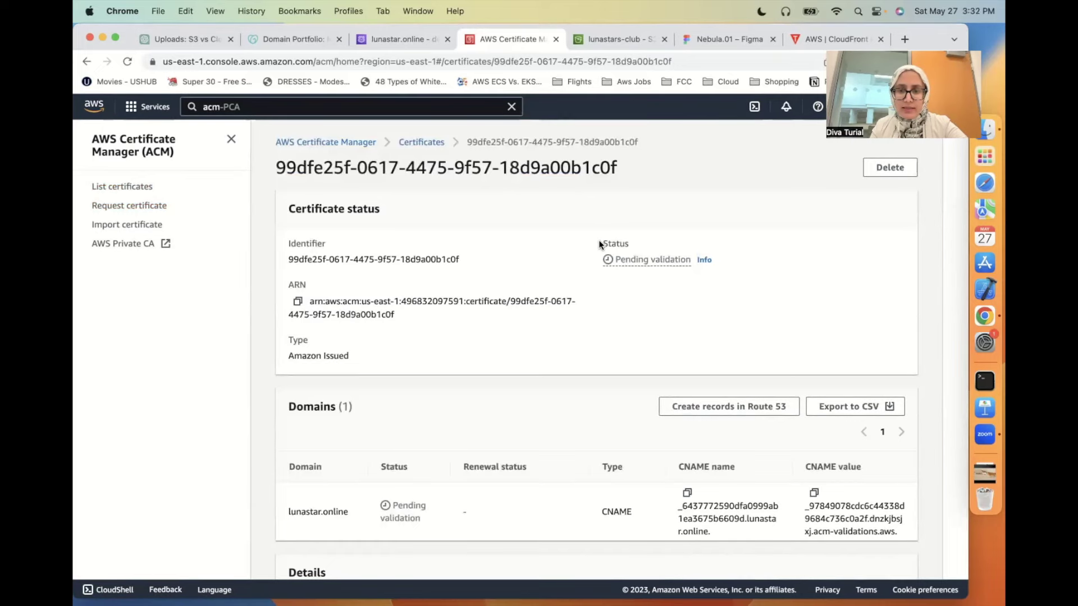
pyautogui.scroll(-3, 599, 292)
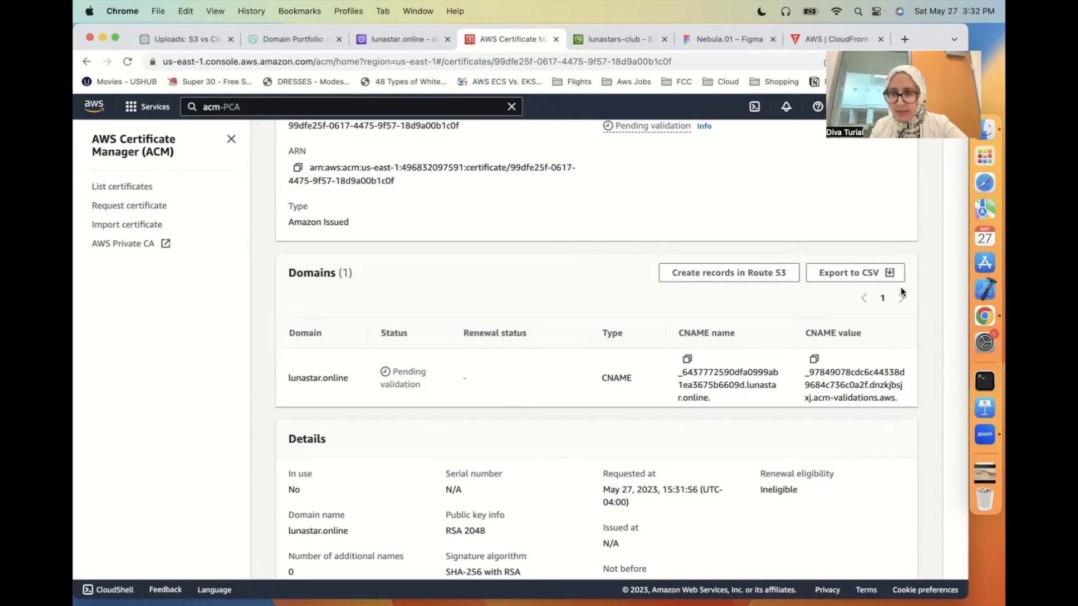
pyautogui.moveTo(409, 41); pyautogui.dragTo(508, 40)
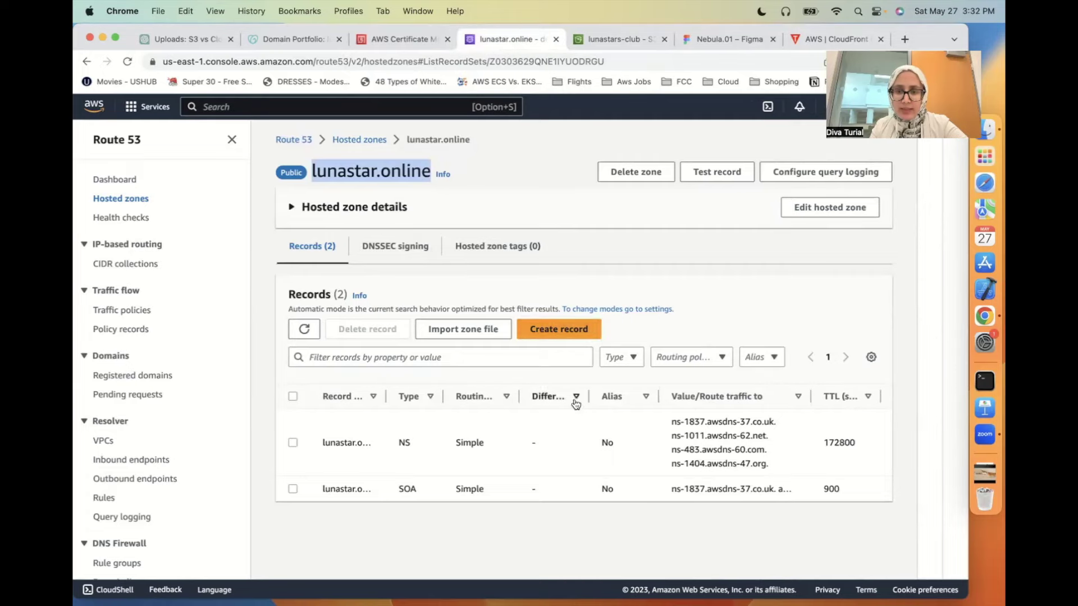
pyautogui.click(558, 329)
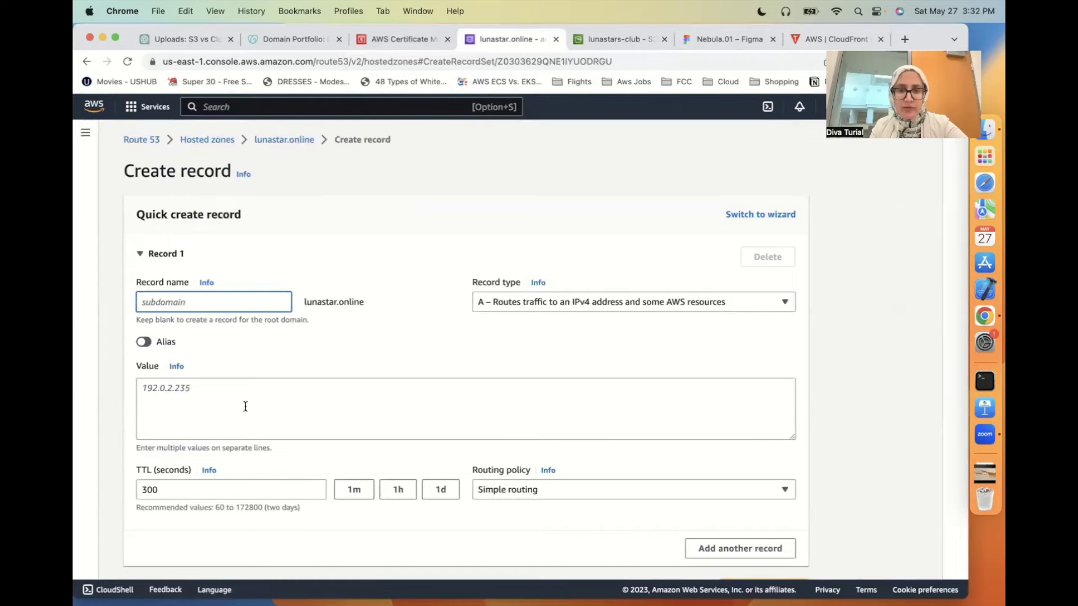
pyautogui.click(284, 140)
pyautogui.click(412, 37)
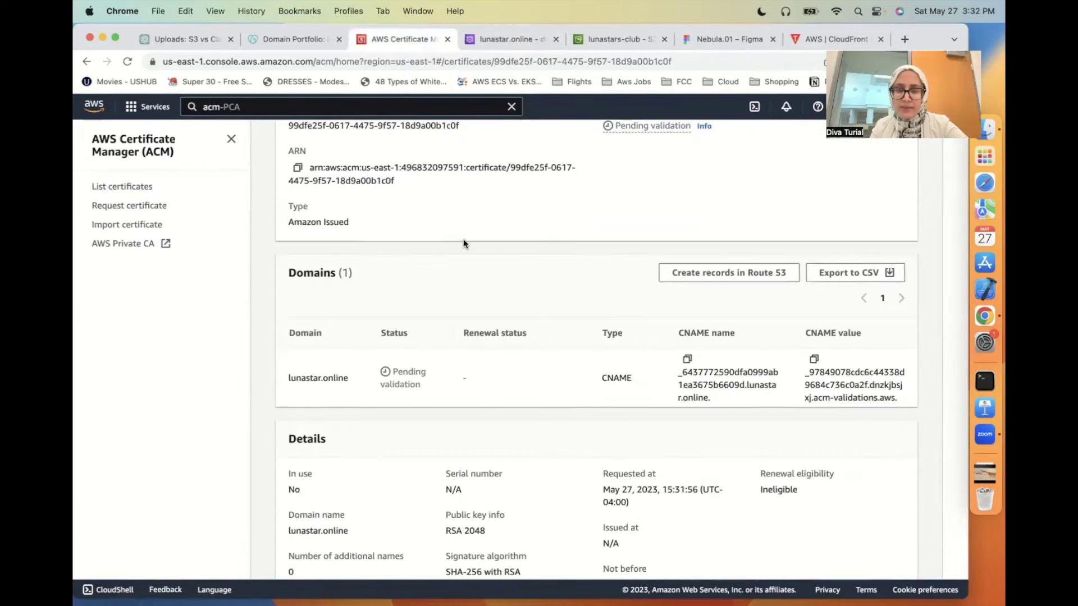
# - Create the certificate's CNAME validation record for lunastar.online in Route 53 directly from Certificate Manager
pyautogui.click(729, 276)
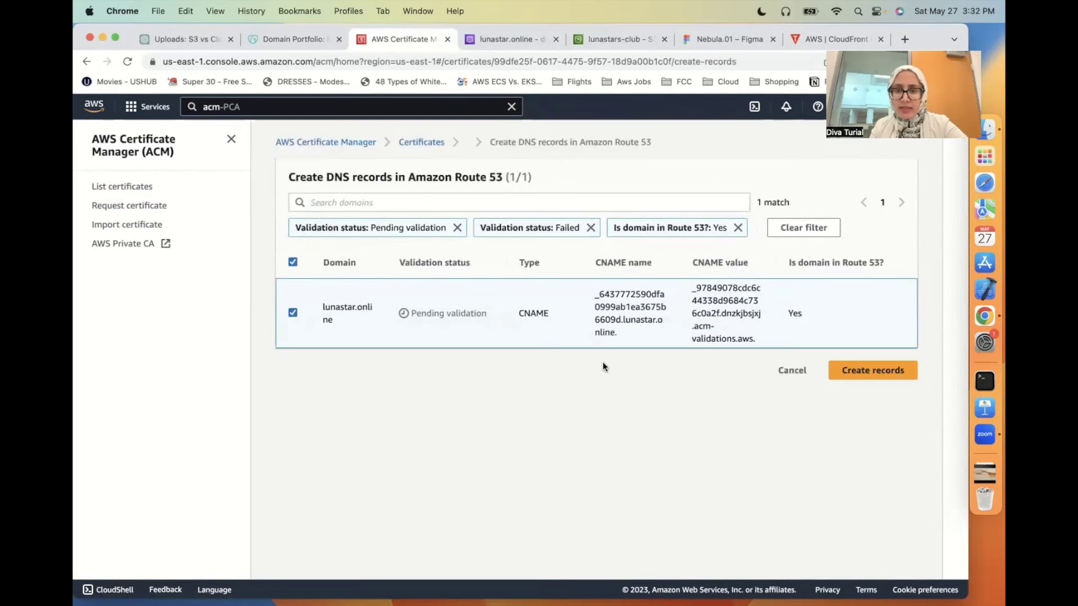
pyautogui.click(738, 229)
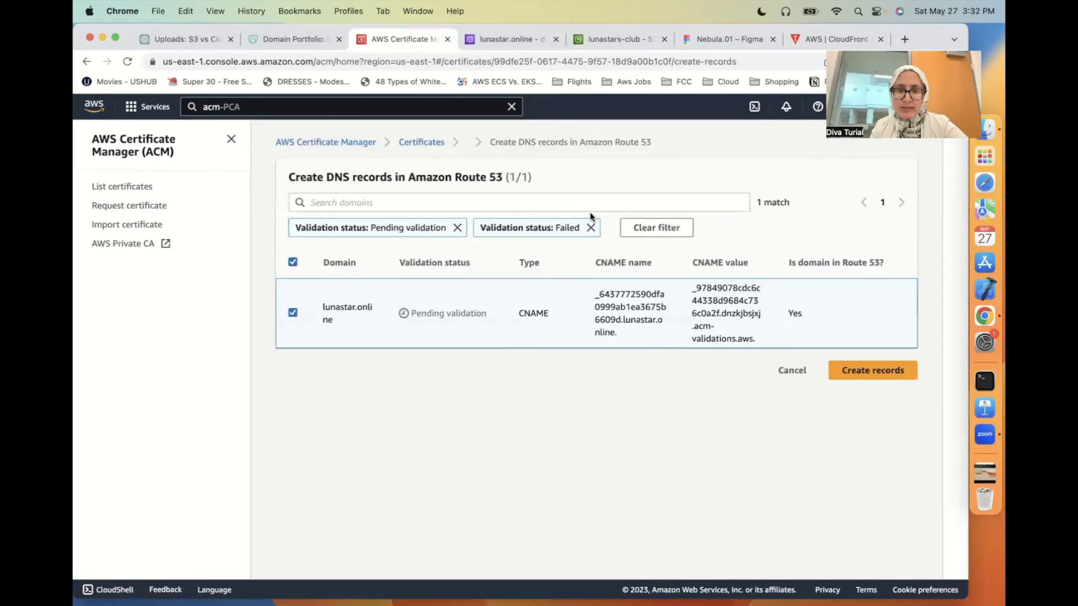
pyautogui.click(591, 228)
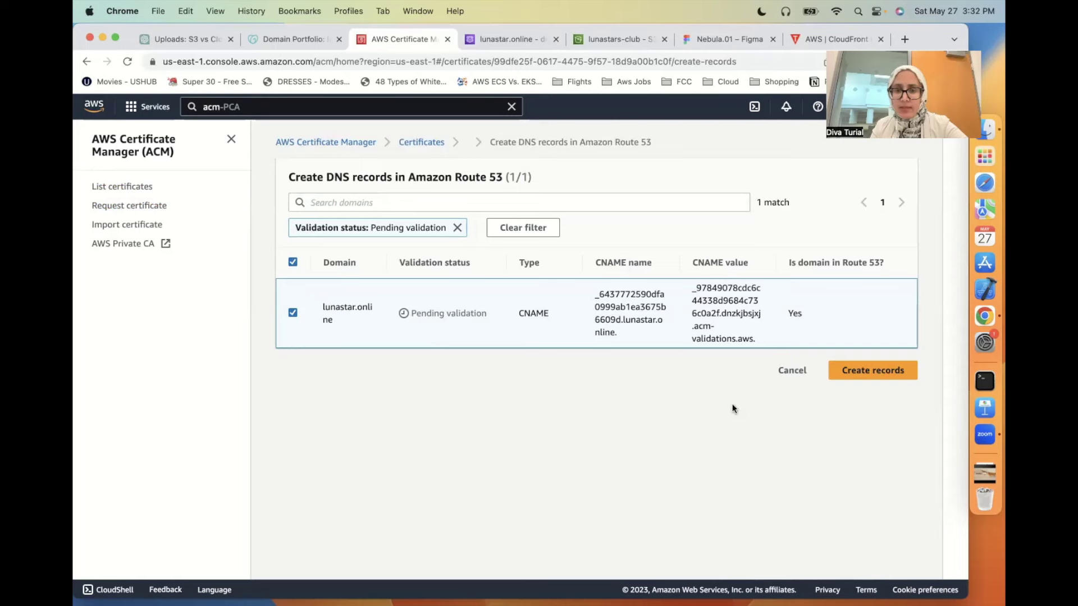
pyautogui.click(876, 372)
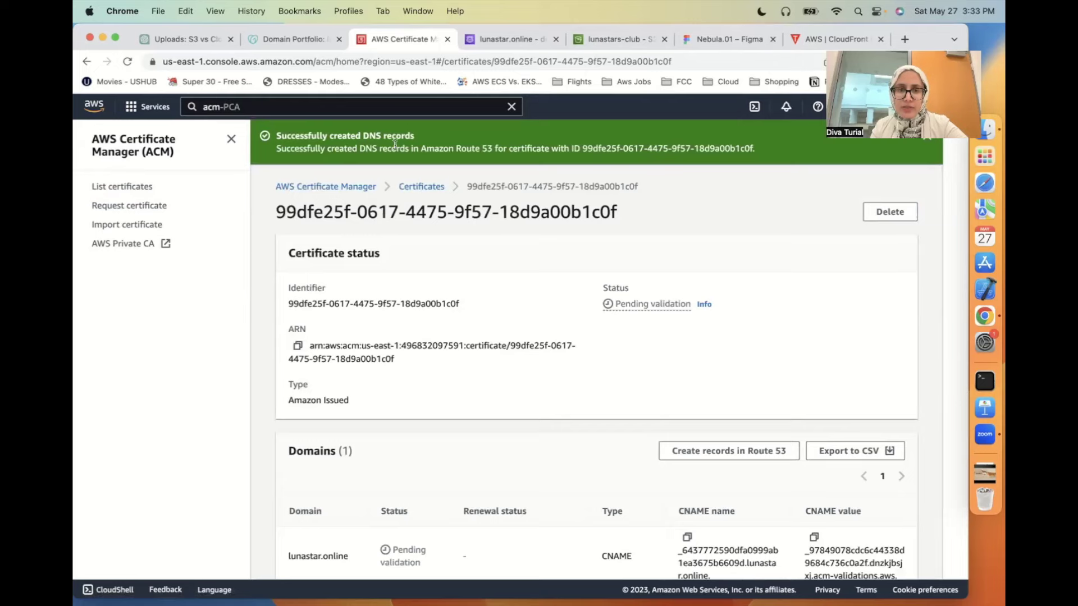
# - Reopen the lunastar.online hosted zone in Route 53, examine its CNAME record with the record name column widened, and return to the certificate
pyautogui.scroll(-2, 416, 428)
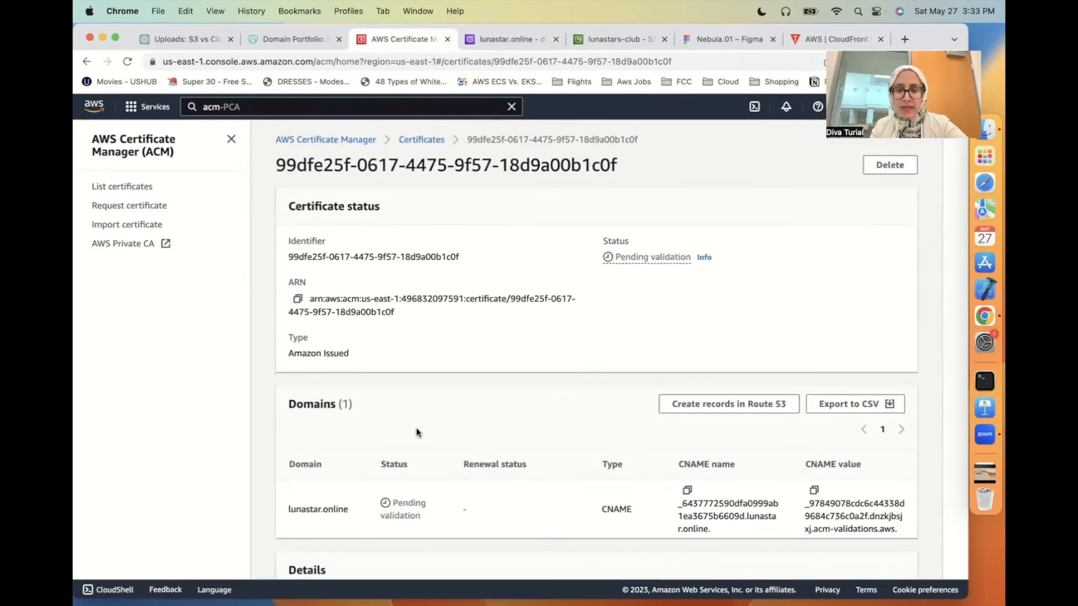
pyautogui.scroll(-3, 416, 427)
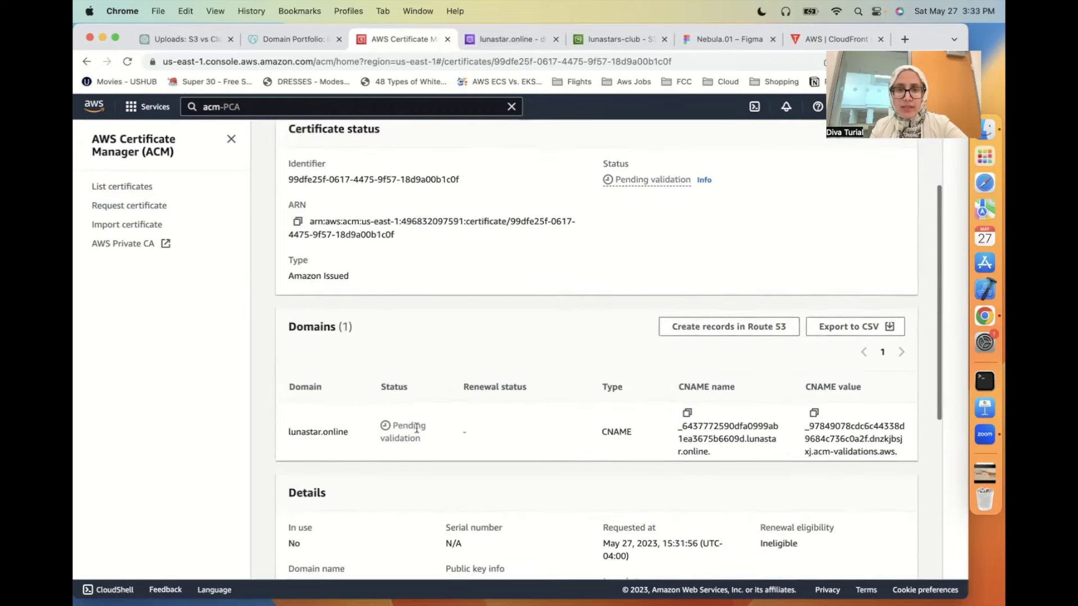
pyautogui.click(493, 40)
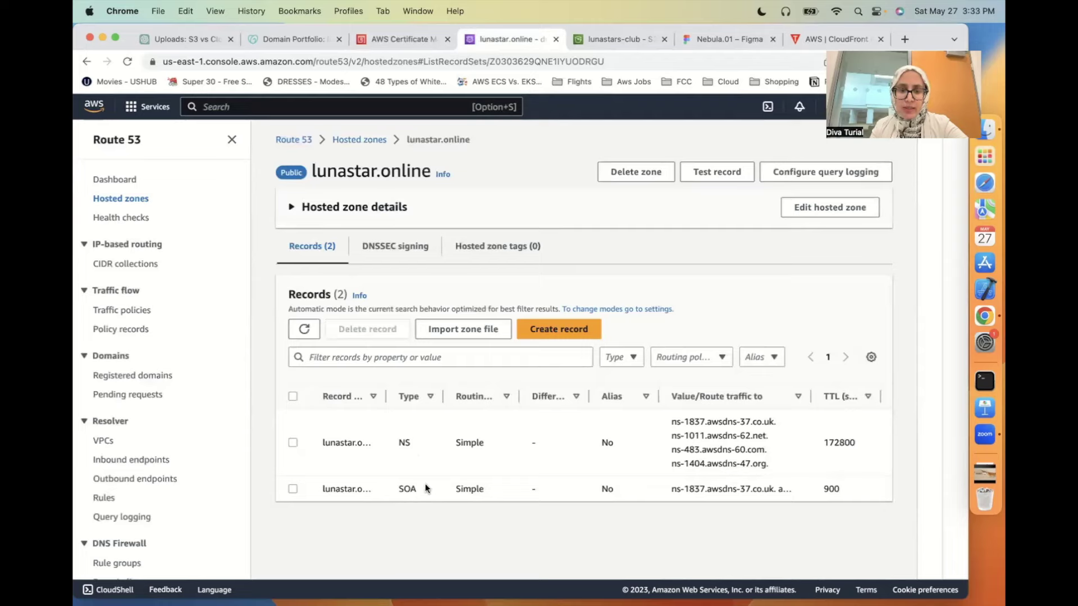
pyautogui.click(358, 146)
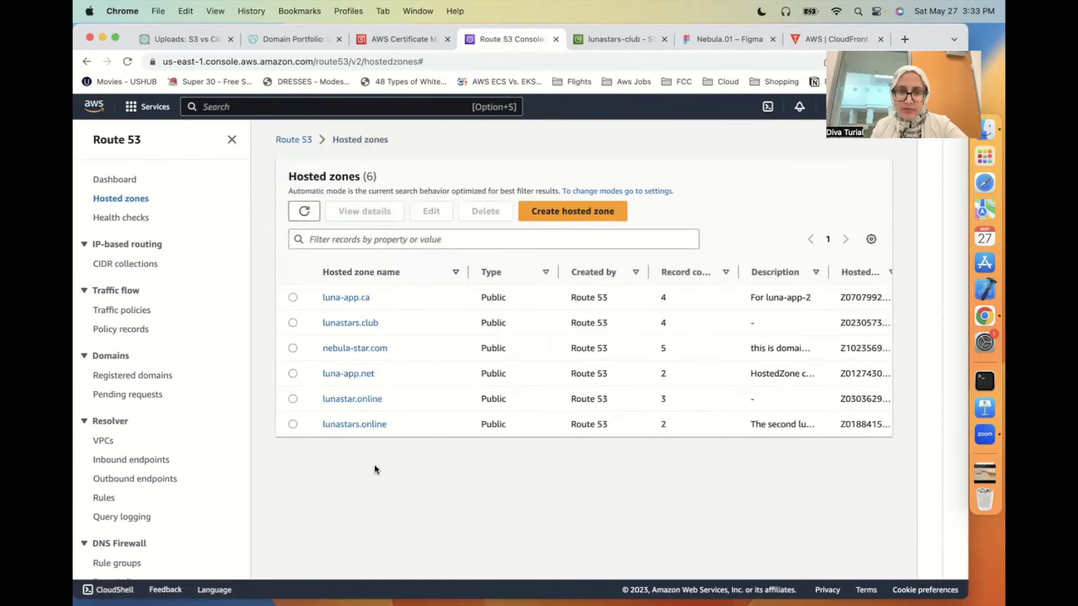
pyautogui.click(339, 399)
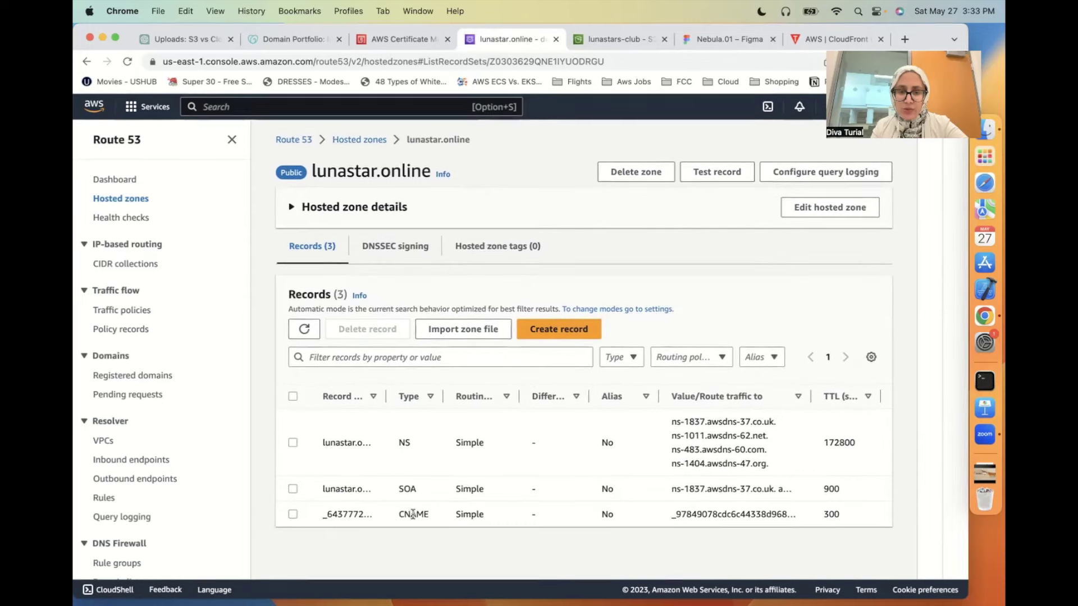
pyautogui.moveTo(386, 395); pyautogui.dragTo(451, 478)
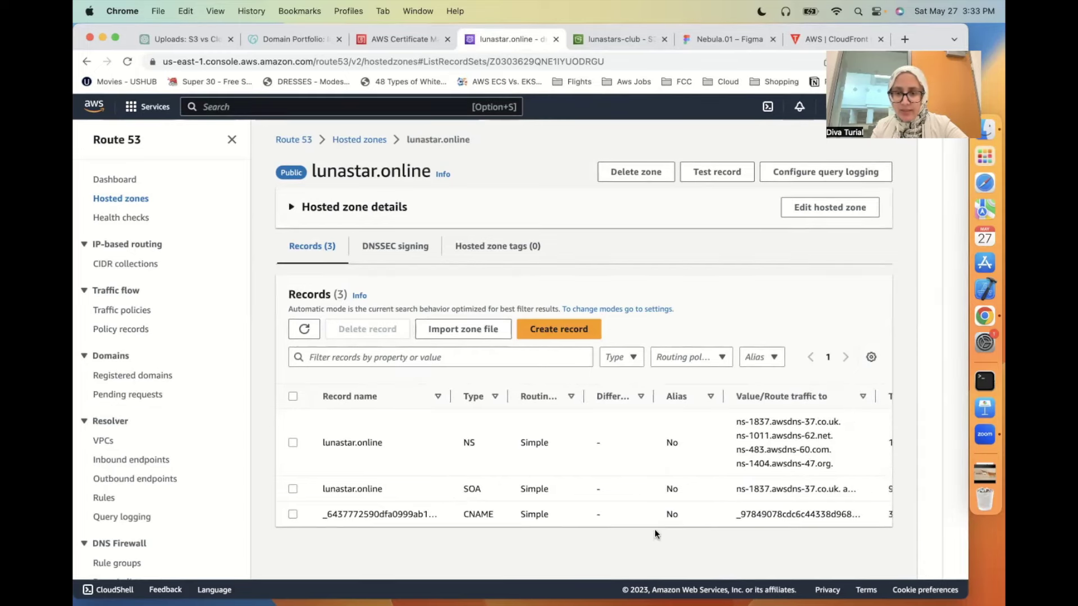
pyautogui.hscroll(5, 819, 508)
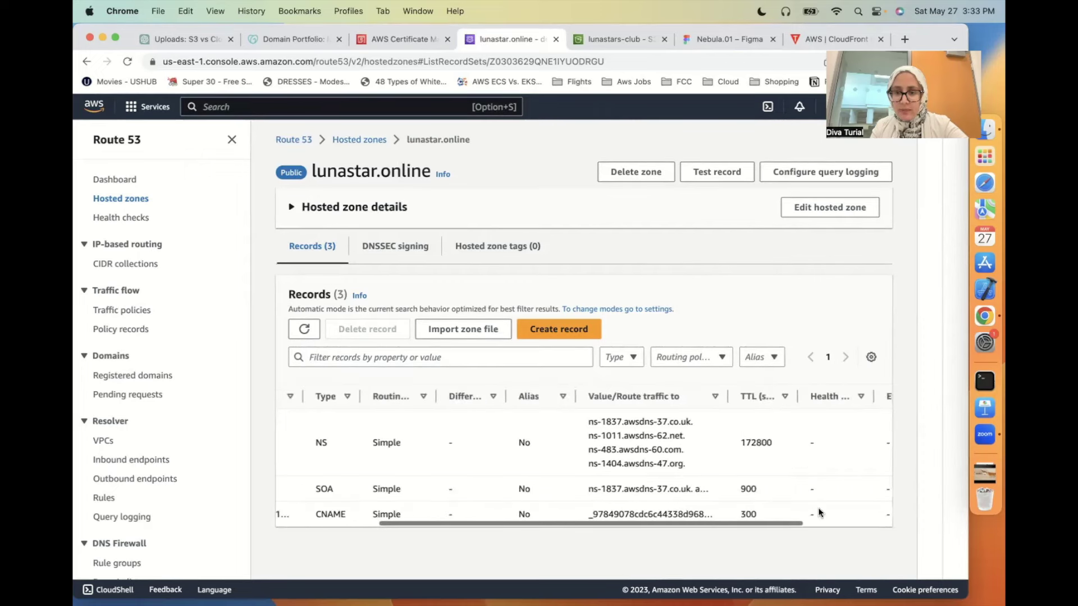
pyautogui.click(416, 40)
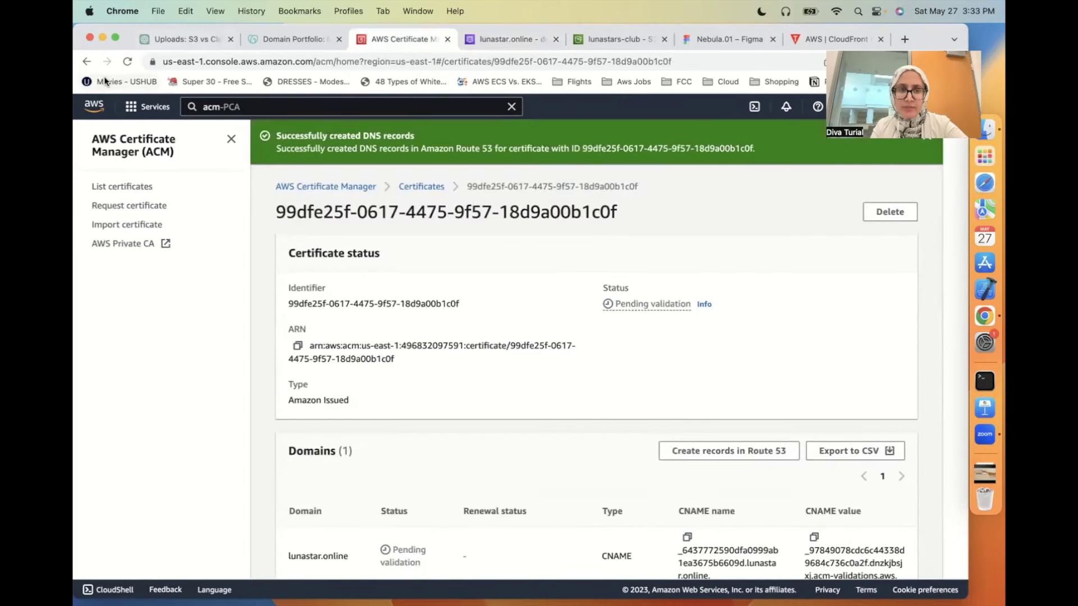
# - Reload the lunastar.online certificate's details and check its validation status
pyautogui.click(126, 64)
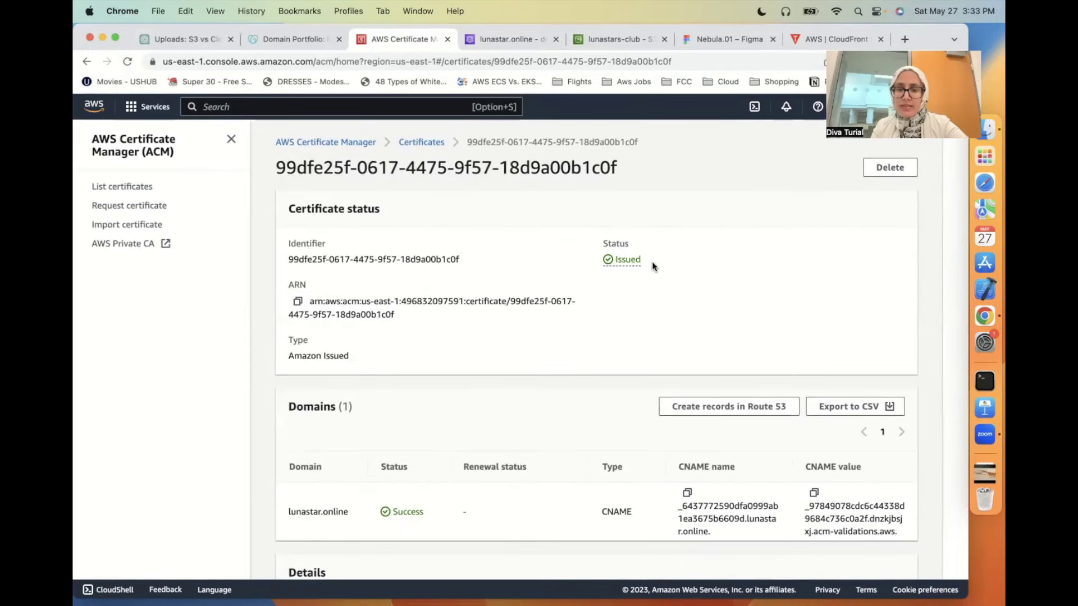
pyautogui.moveTo(651, 261); pyautogui.dragTo(571, 257)
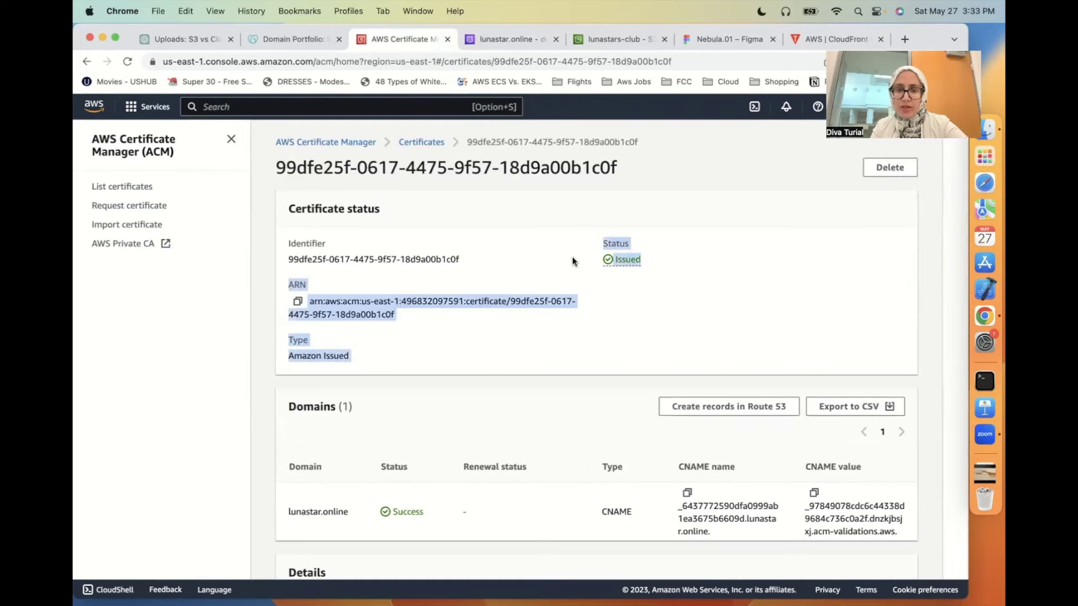
pyautogui.click(557, 221)
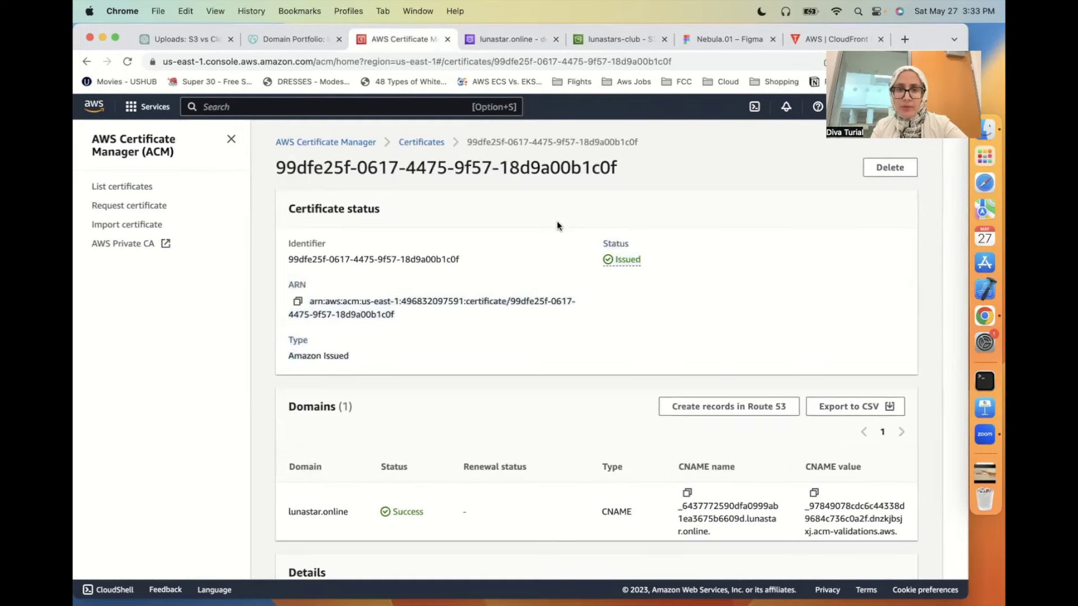
# - Switch to the Figma steps list and review the steps for the certificate and the S3 bucket
pyautogui.click(720, 39)
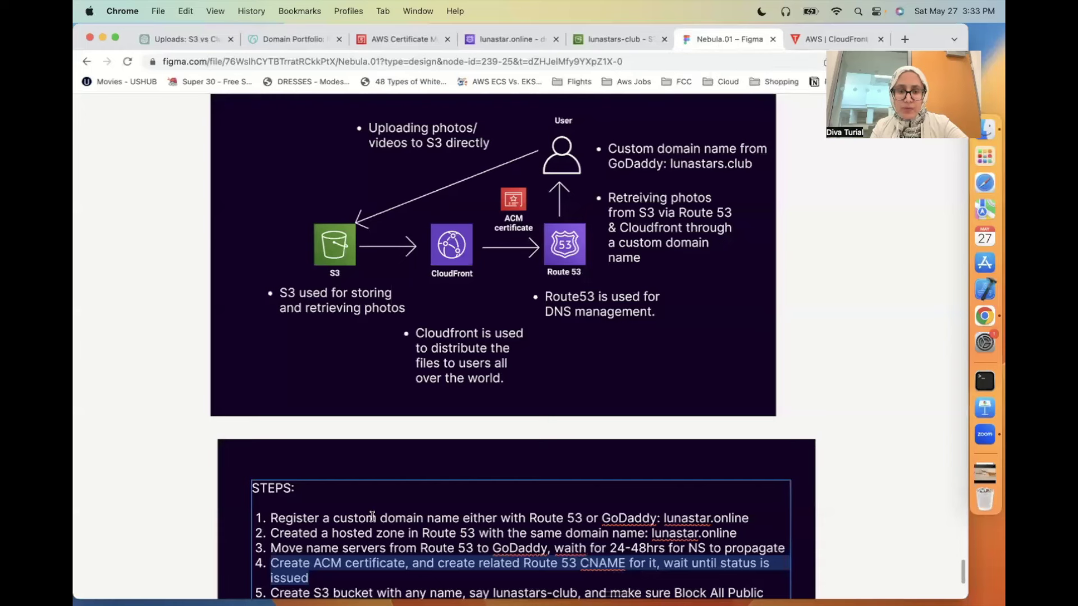
pyautogui.scroll(-5, 373, 508)
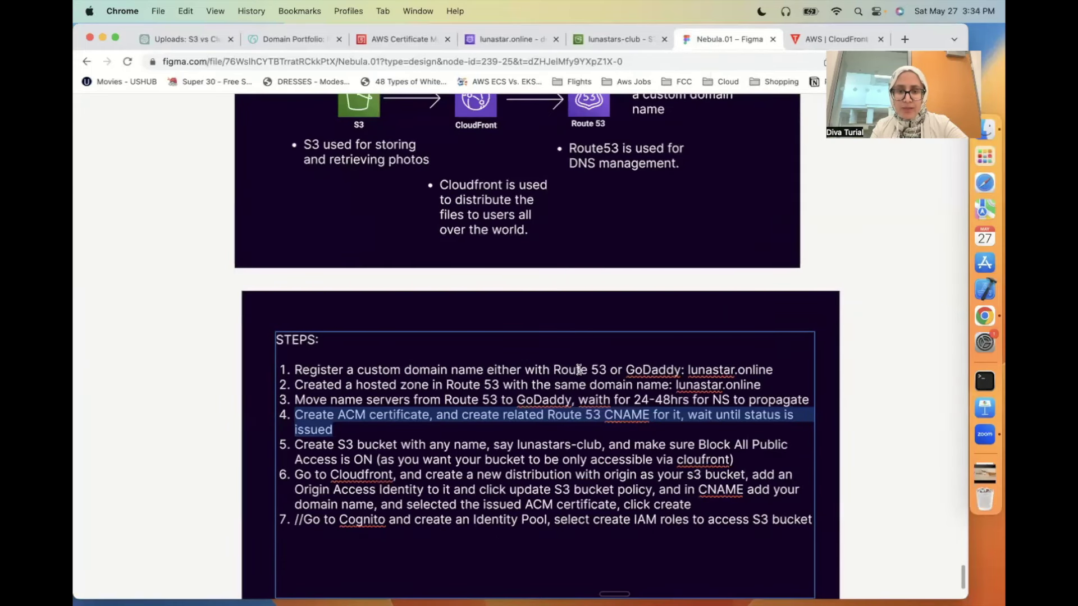
pyautogui.click(626, 385)
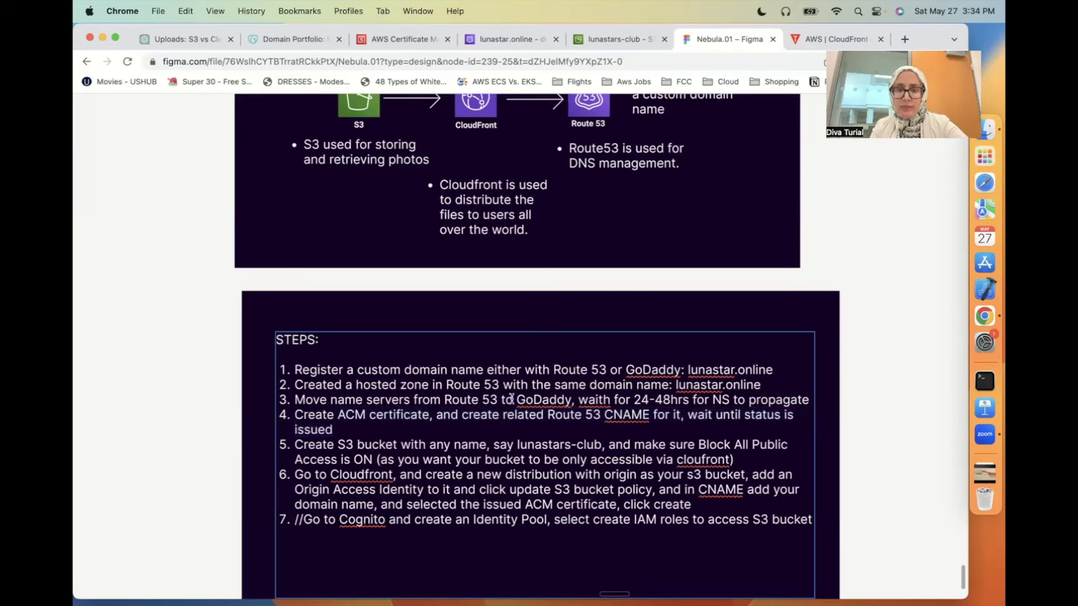
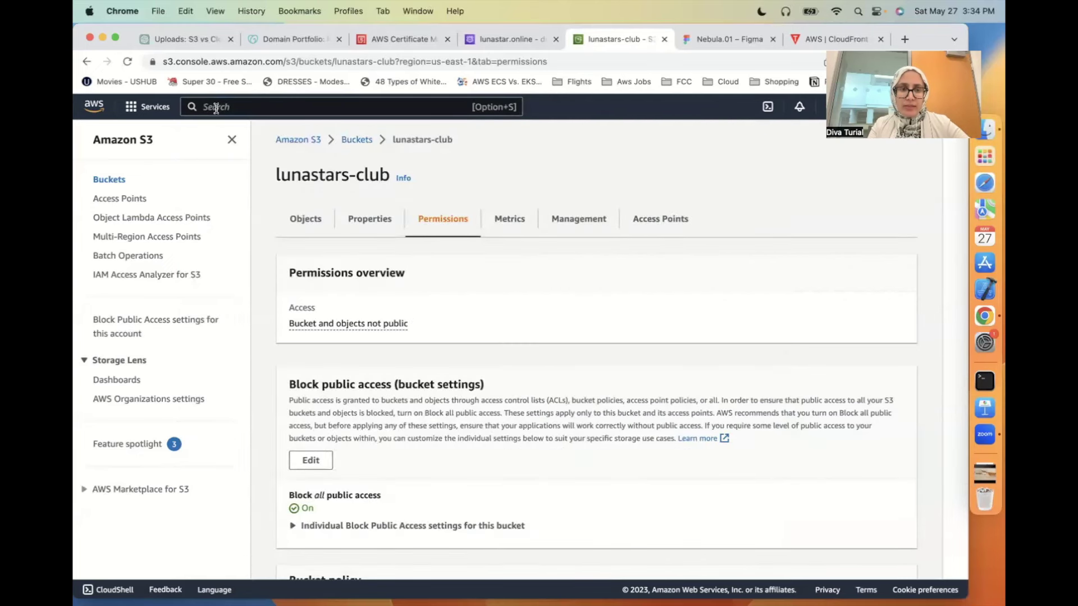
# - Open the S3 service and start a new bucket named lunastar in US East (N. Virginia) us-east-1
pyautogui.write('s3')
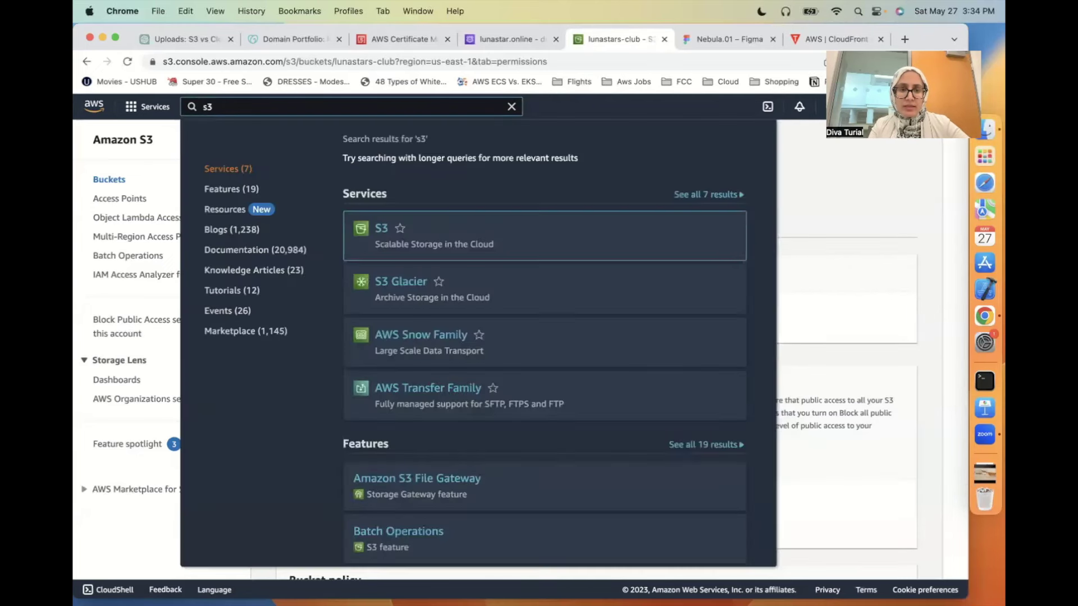
pyautogui.click(381, 231)
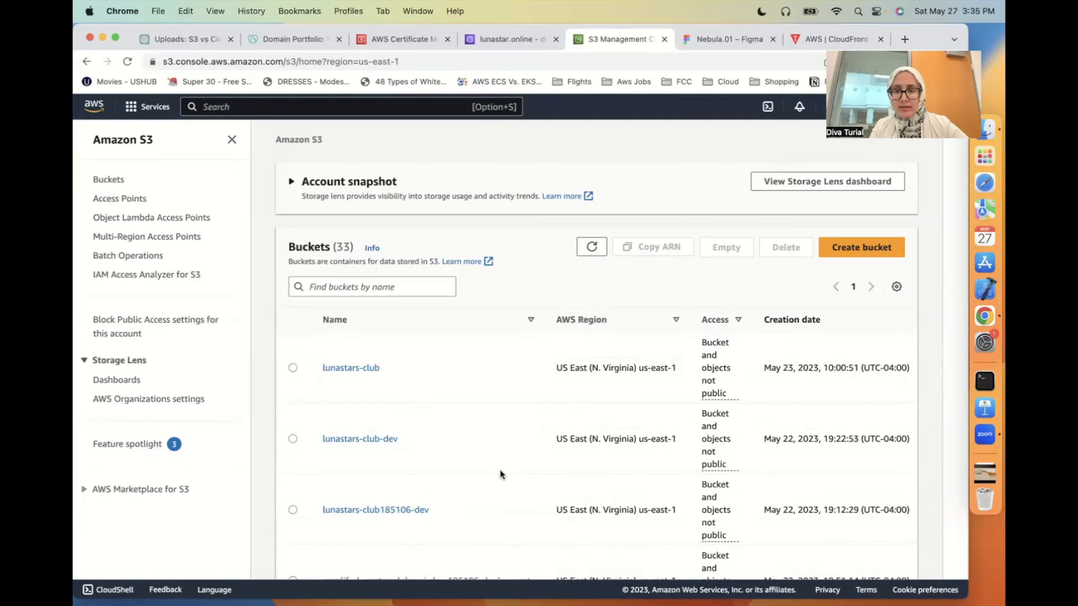
pyautogui.click(851, 253)
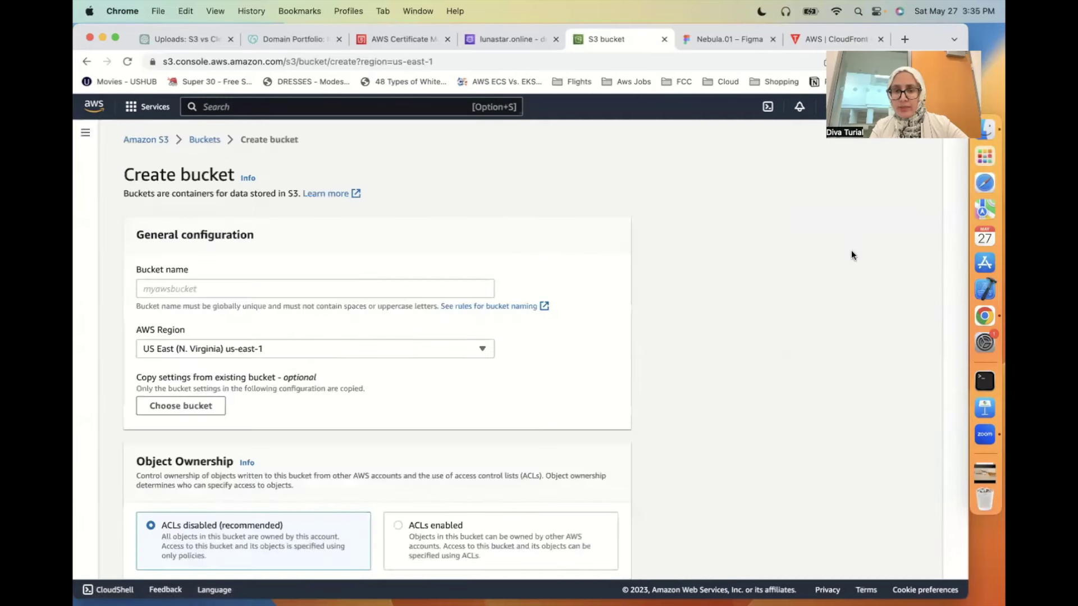
pyautogui.click(415, 288)
pyautogui.write('lunastar')
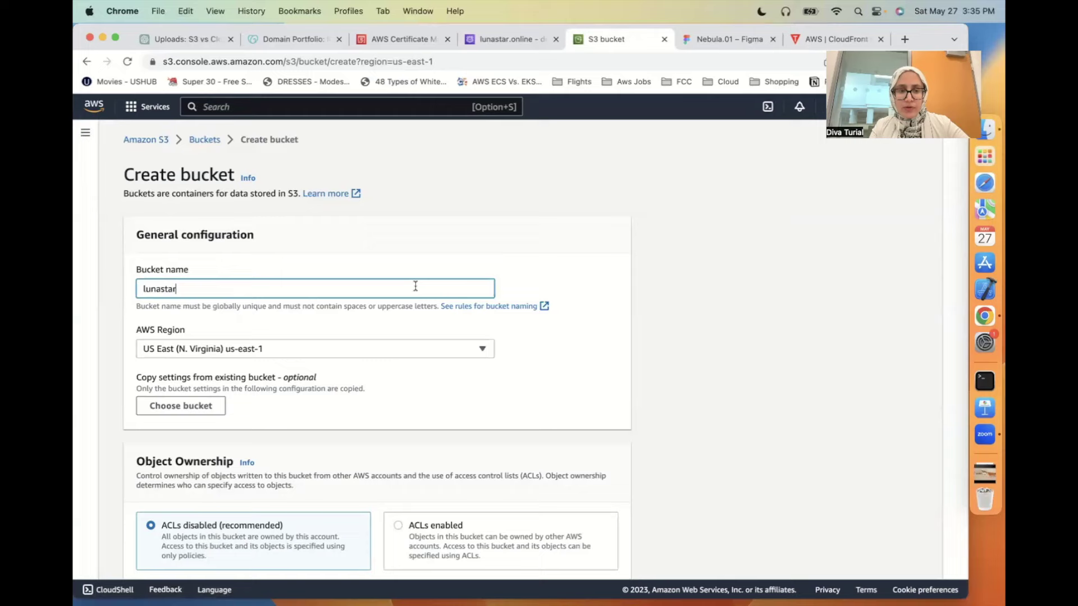
pyautogui.click(555, 326)
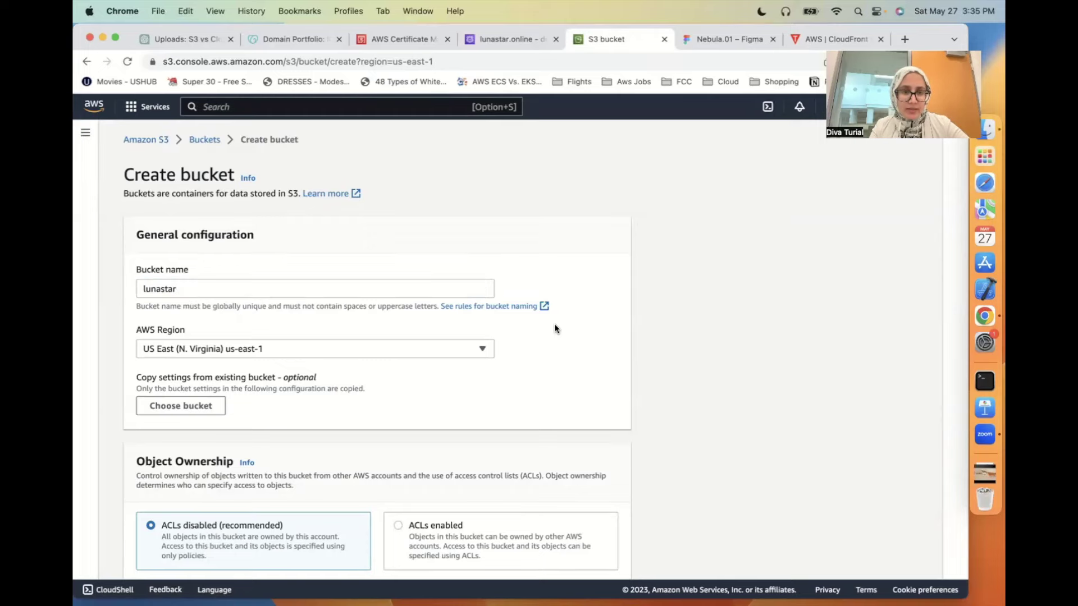
# - Create the bucket with ACLs disabled, all public access blocked, versioning disabled and Amazon S3 managed keys (SSE-S3) encryption
pyautogui.scroll(-2, 555, 325)
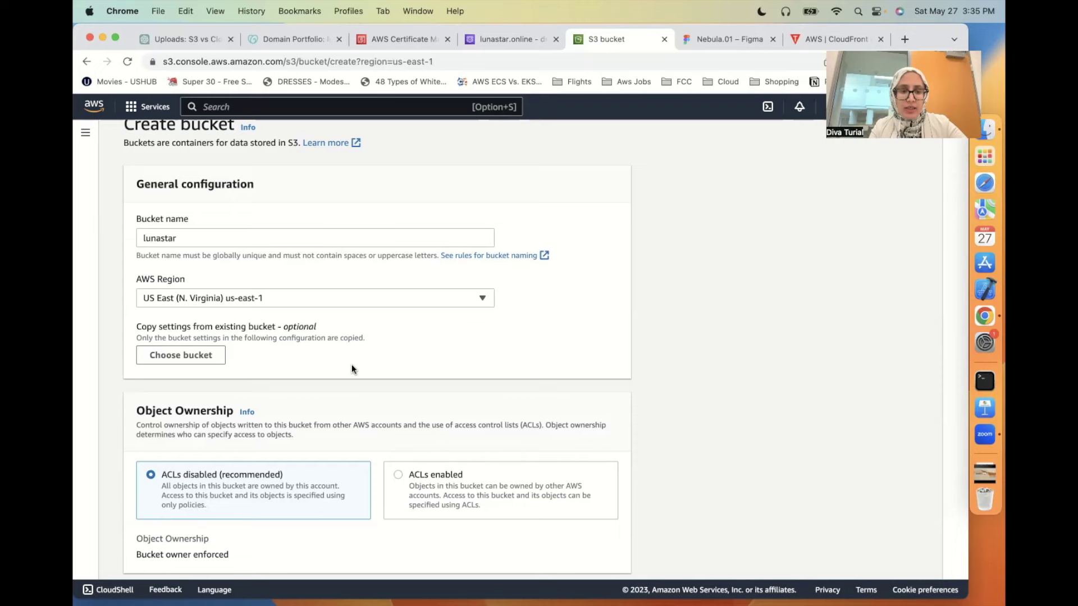
pyautogui.scroll(-5, 351, 369)
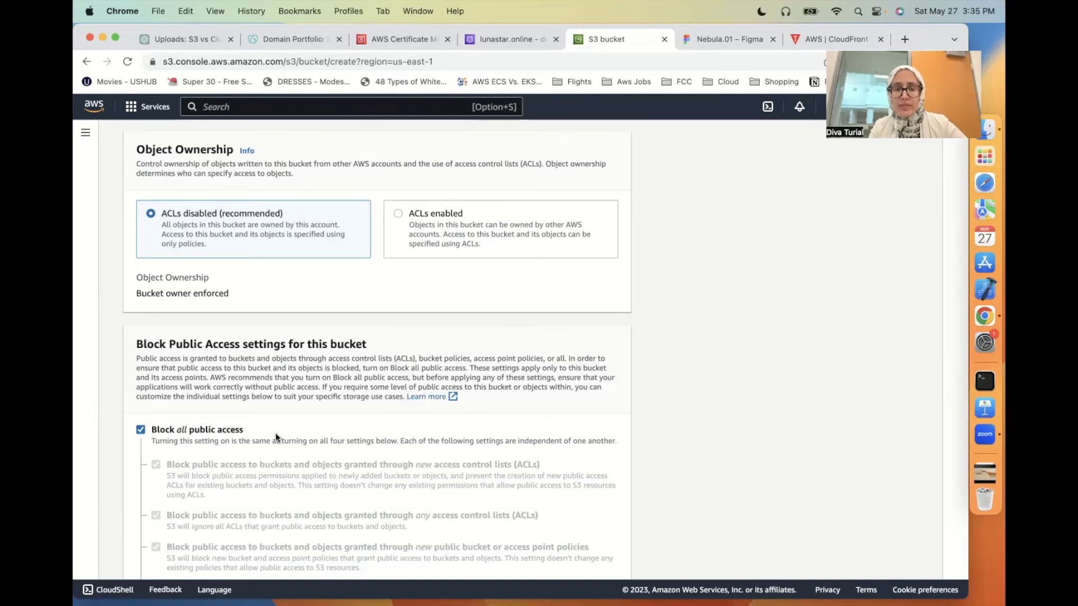
pyautogui.scroll(-4, 275, 432)
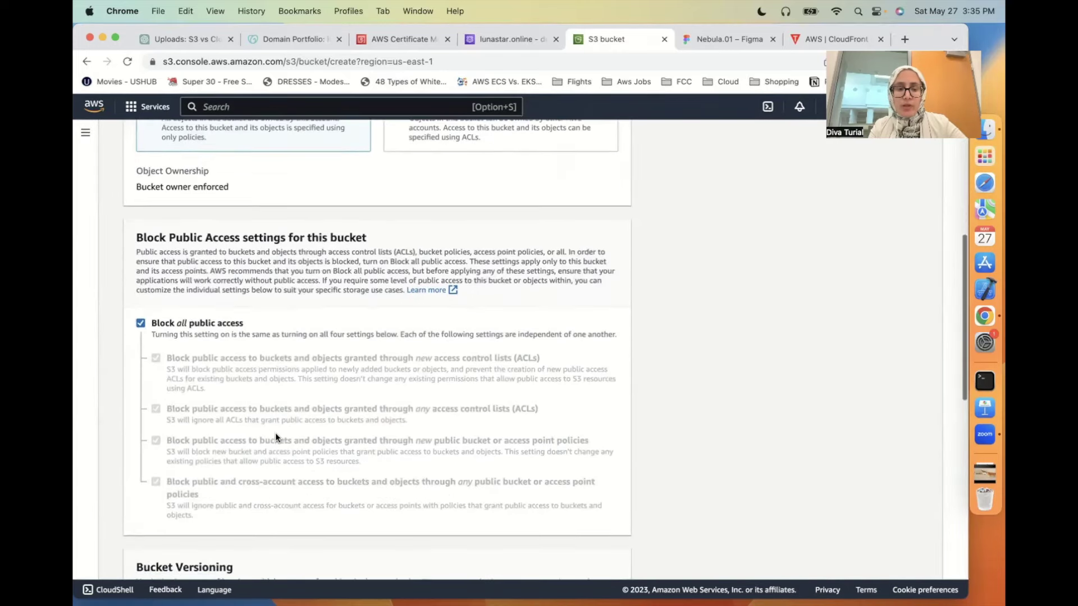
pyautogui.scroll(-4, 275, 437)
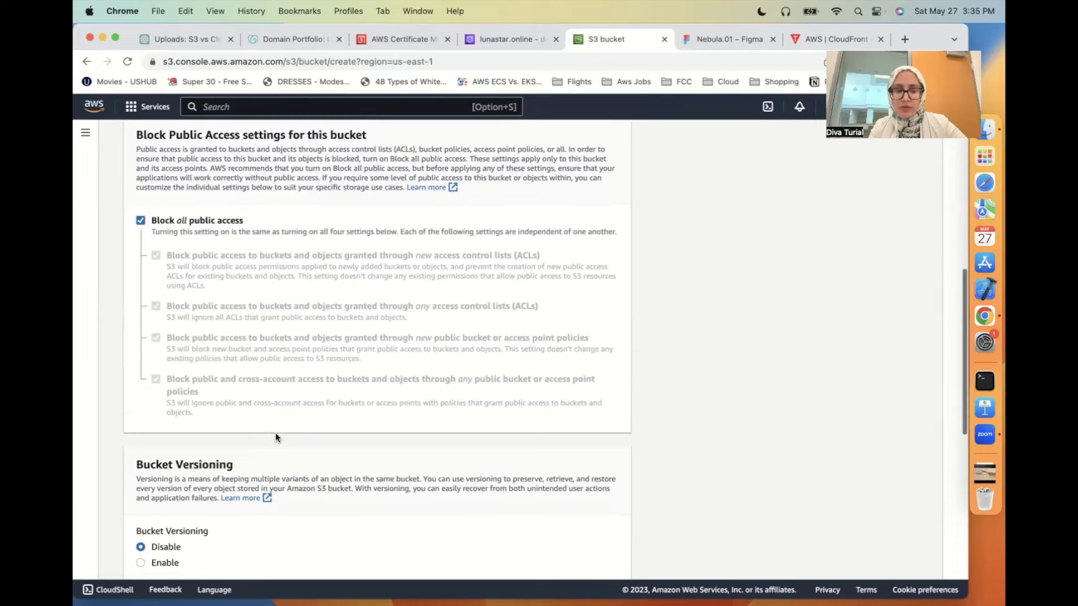
pyautogui.scroll(-4, 275, 437)
pyautogui.scroll(-5, 275, 436)
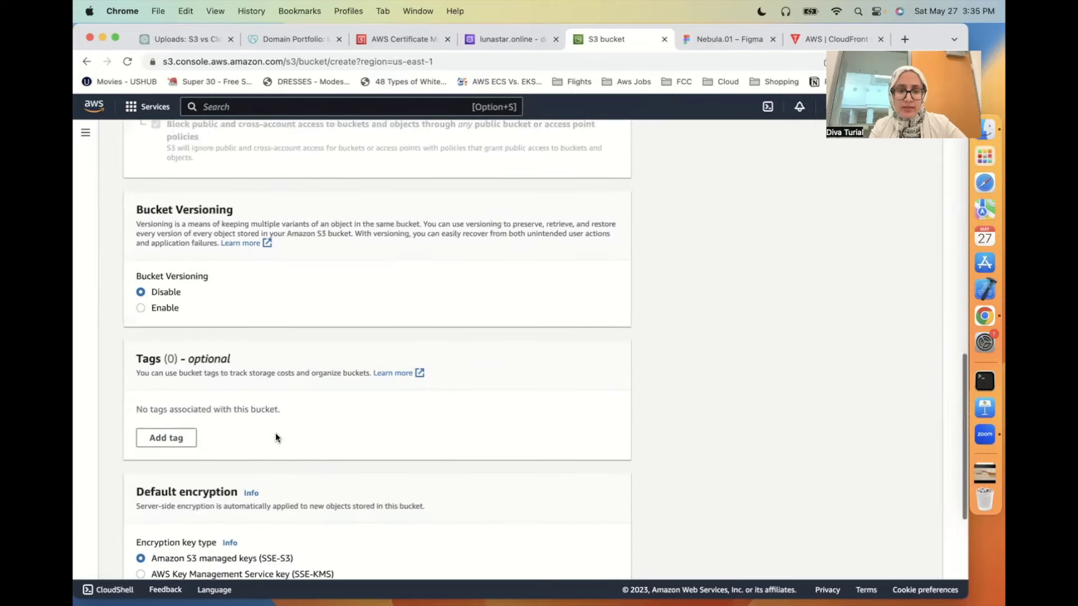
pyautogui.scroll(-5, 275, 434)
pyautogui.scroll(-3, 275, 434)
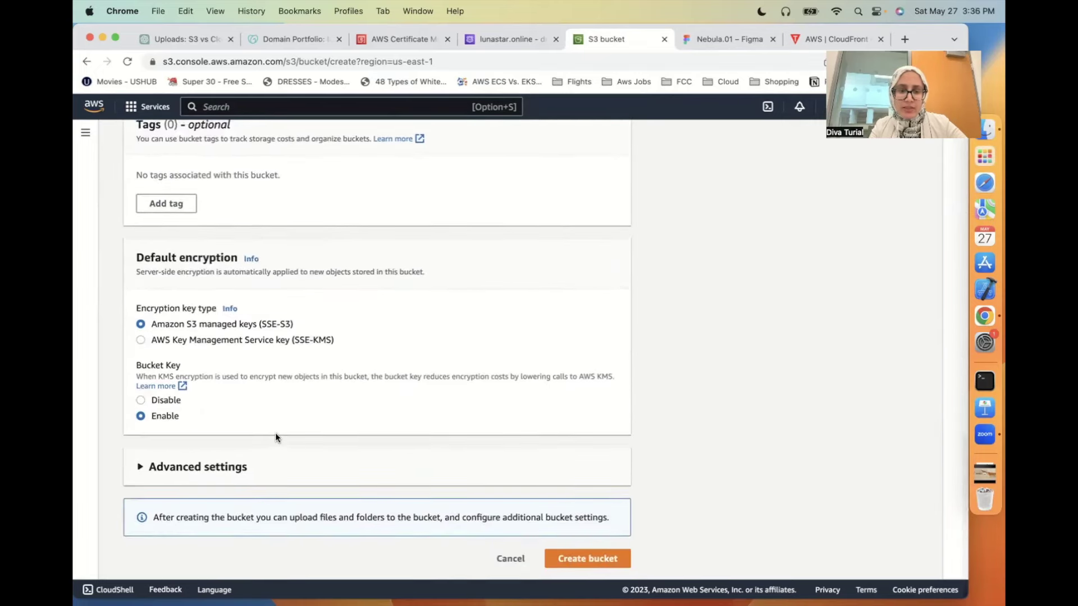
pyautogui.click(581, 561)
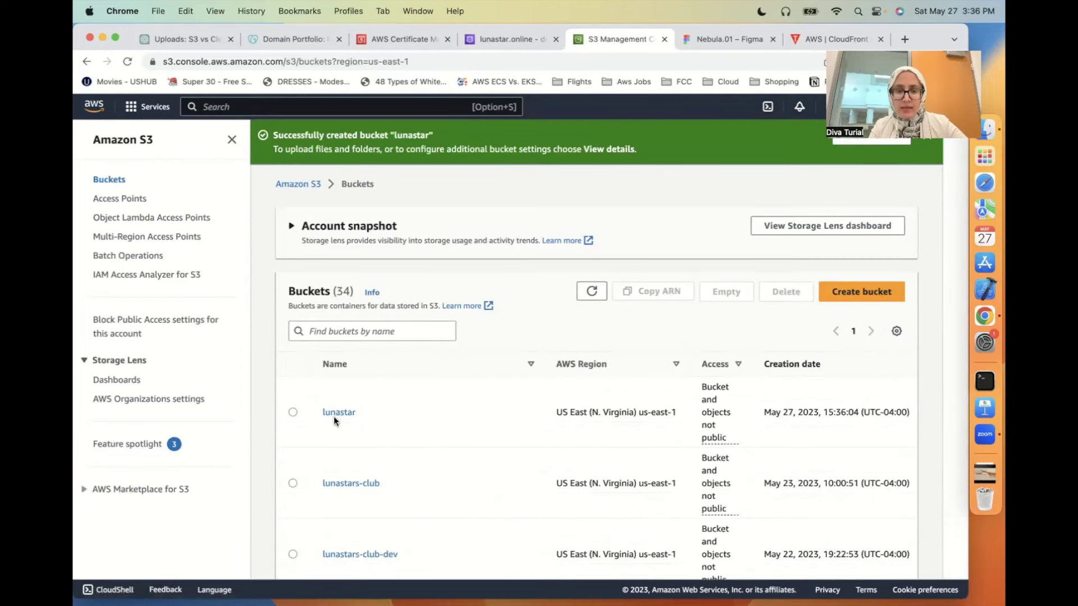
# - Open the lunastar bucket's permissions and examine its Block Public Access settings and bucket policy
pyautogui.click(336, 414)
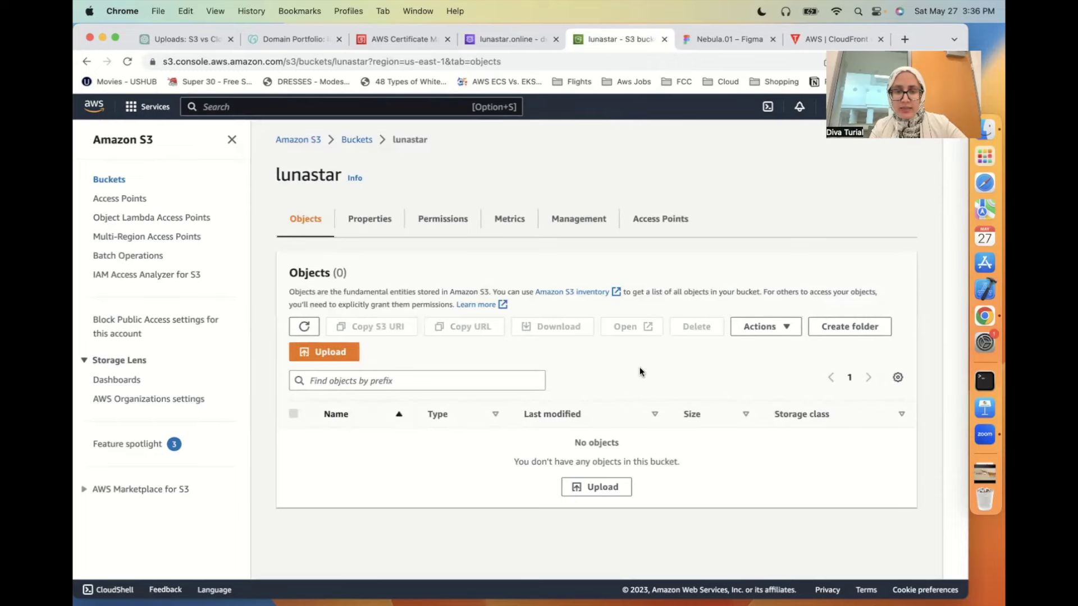
pyautogui.click(426, 220)
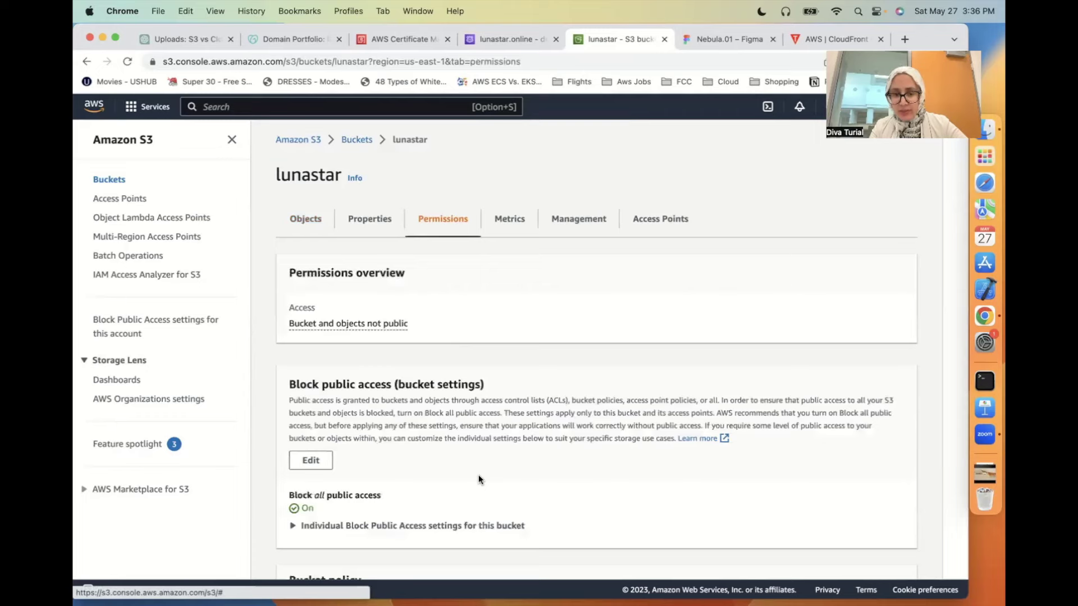
pyautogui.scroll(-10, 479, 475)
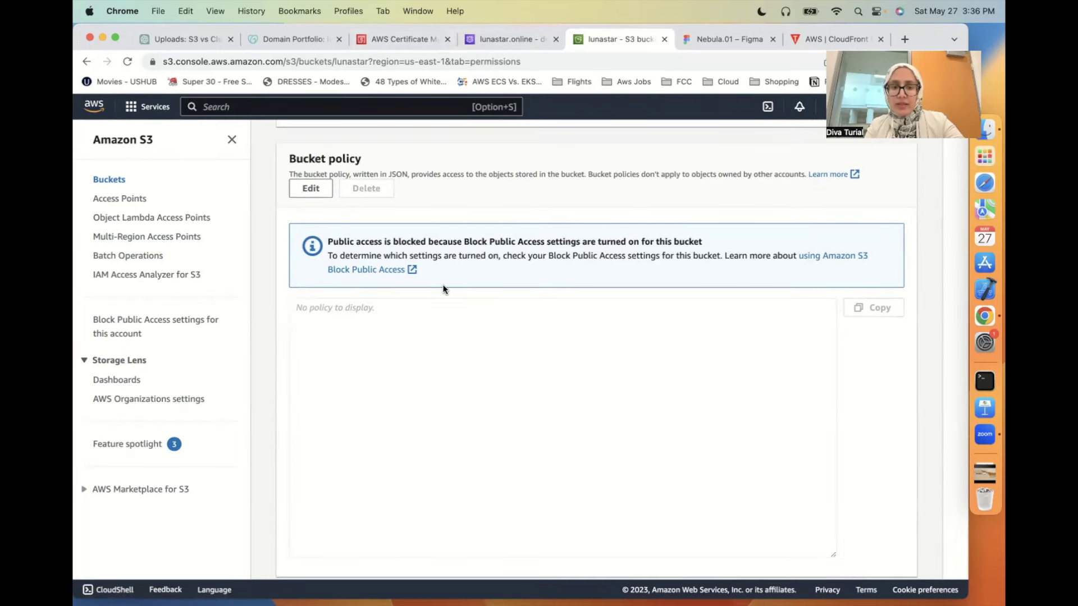
# - In the Figma steps list, highlight step 5 on the bucket and step 6 on CloudFront, including the Origin Access Identity phrase
pyautogui.click(703, 39)
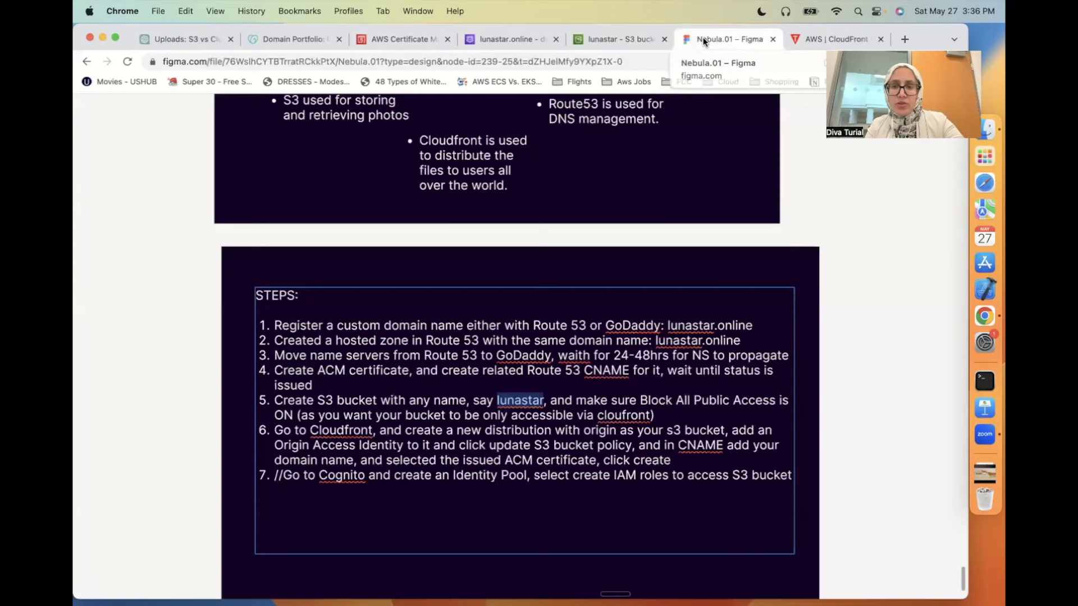
pyautogui.moveTo(274, 399); pyautogui.dragTo(784, 418)
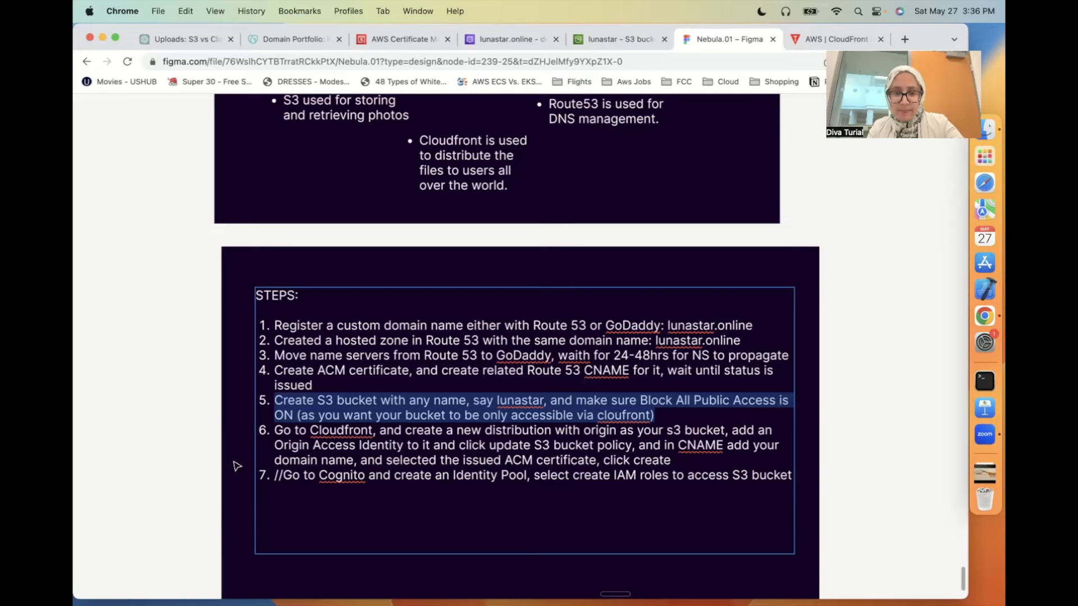
pyautogui.click(270, 434)
pyautogui.moveTo(270, 434); pyautogui.dragTo(695, 455)
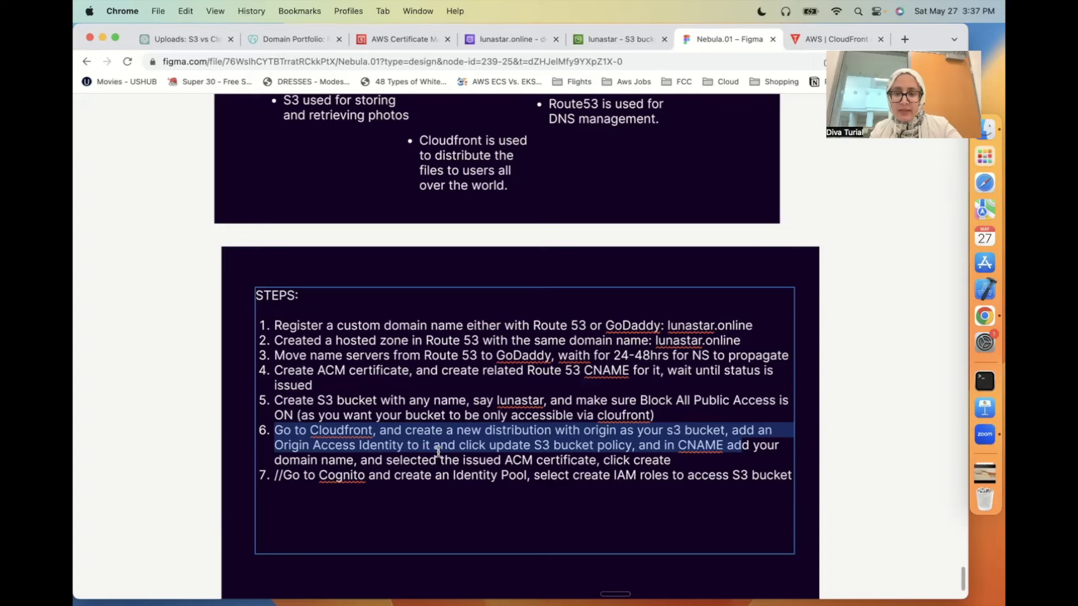
pyautogui.moveTo(405, 449)
pyautogui.mouseDown()
pyautogui.moveTo(274, 444)
pyautogui.moveTo(401, 445)
pyautogui.mouseUp()
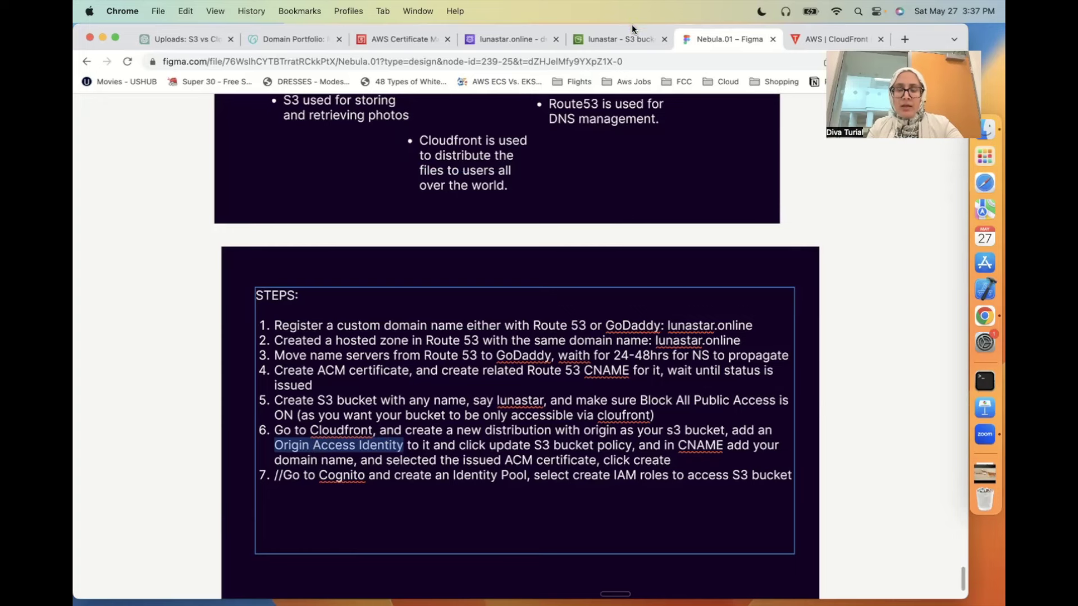
# - Return to the AWS console, search for CloudFront and open its distributions in a separate browser tab
pyautogui.click(627, 38)
pyautogui.click(413, 106)
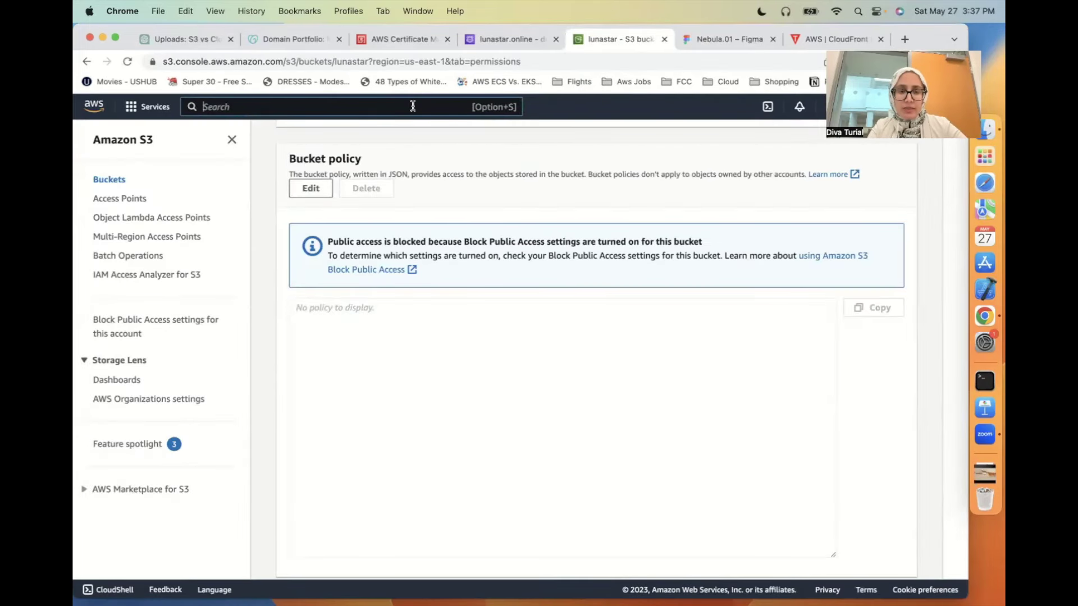
pyautogui.write('cloudfront')
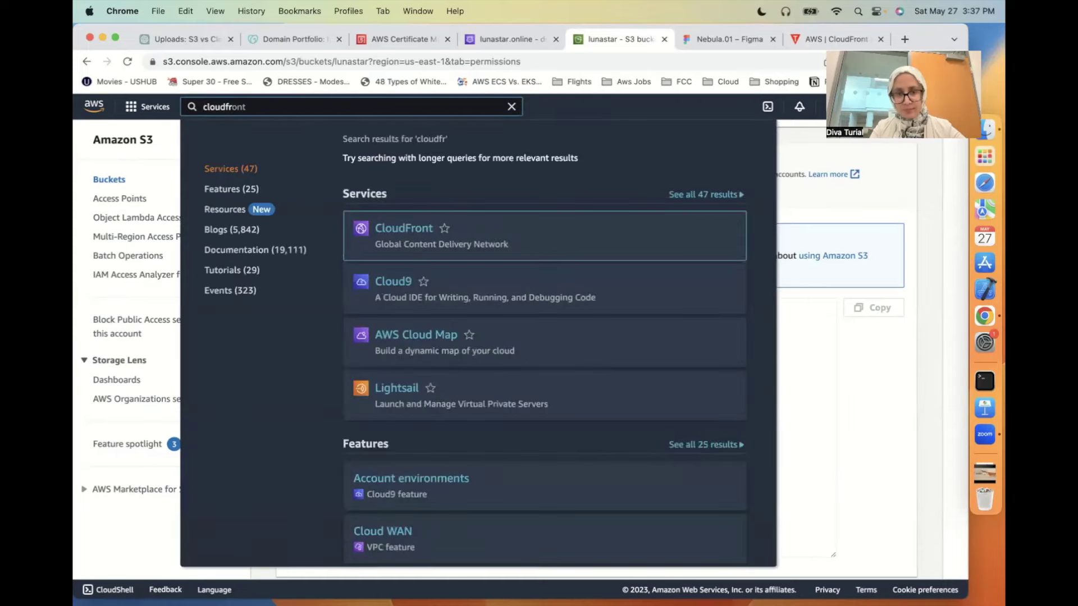
pyautogui.rightClick(411, 232)
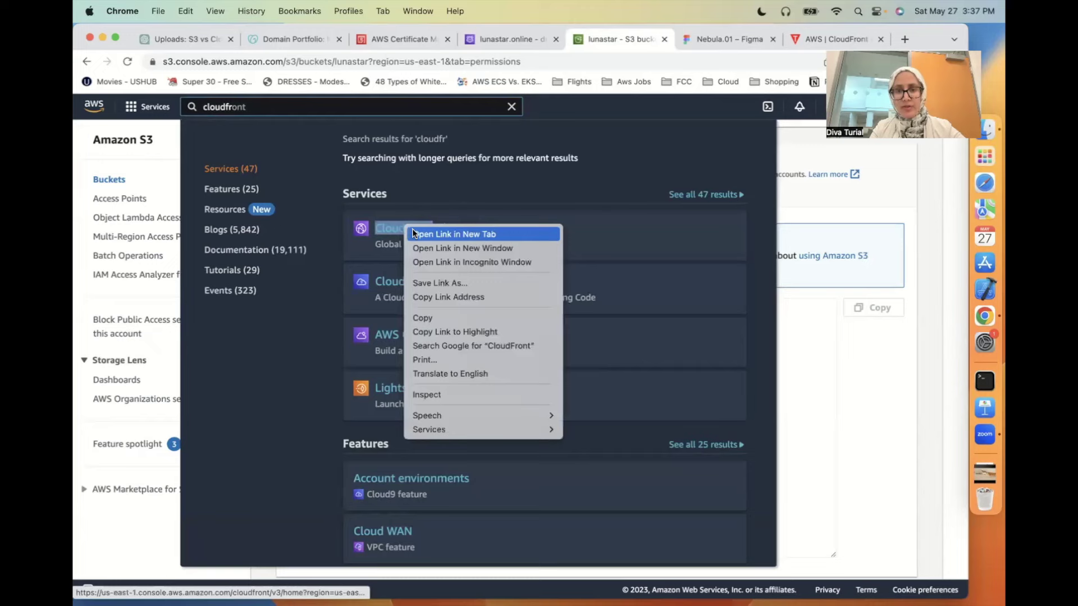
pyautogui.click(411, 233)
pyautogui.click(807, 152)
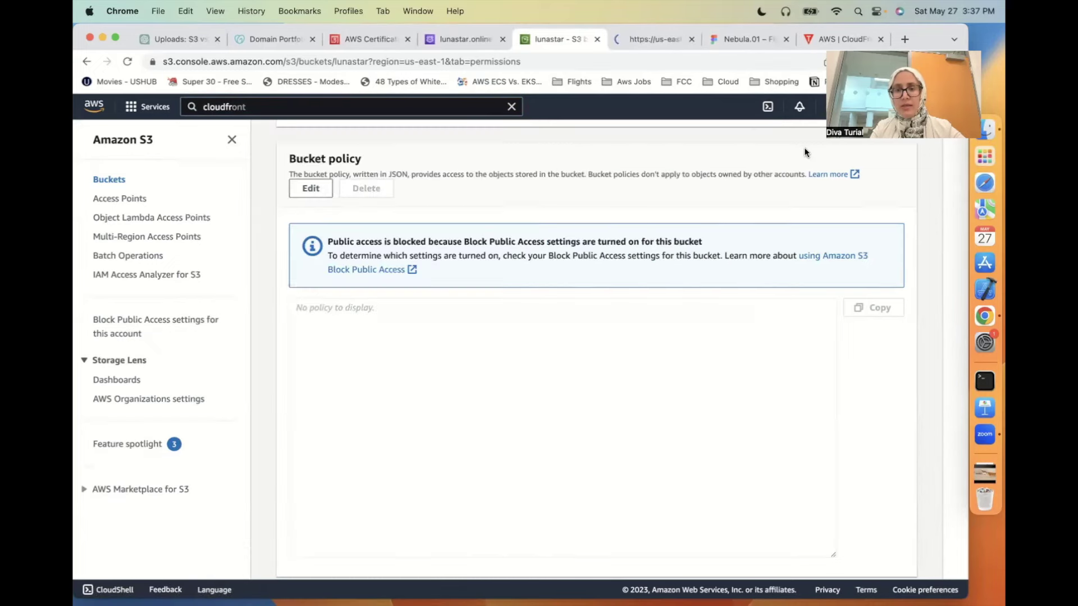
pyautogui.click(652, 39)
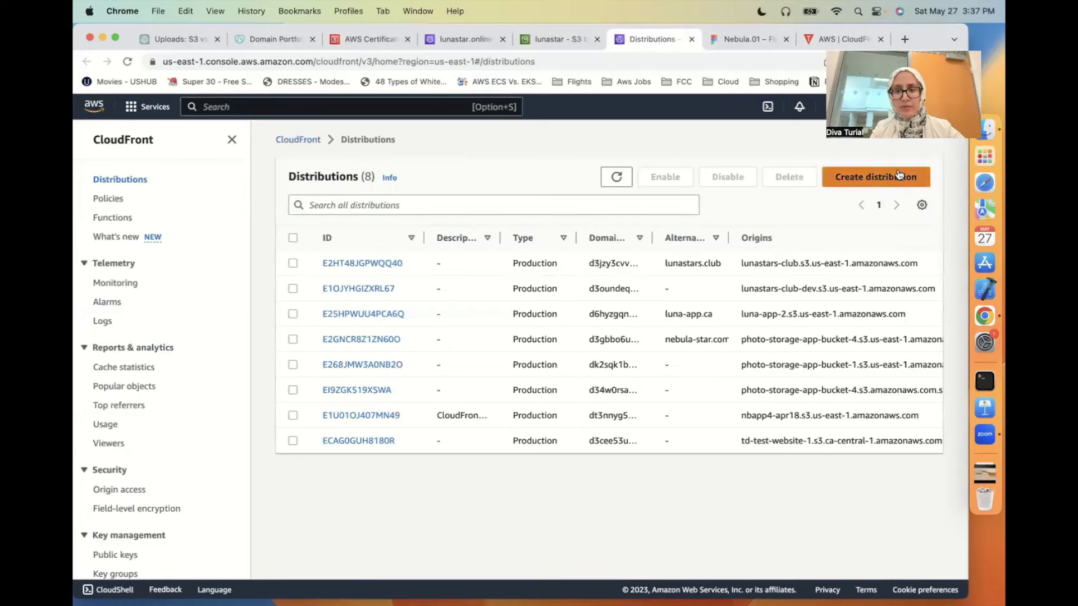
# - Start a new CloudFront distribution with the lunastar S3 bucket, lunastar.s3.us-east-1.amazonaws.com, as its origin domain
pyautogui.click(849, 178)
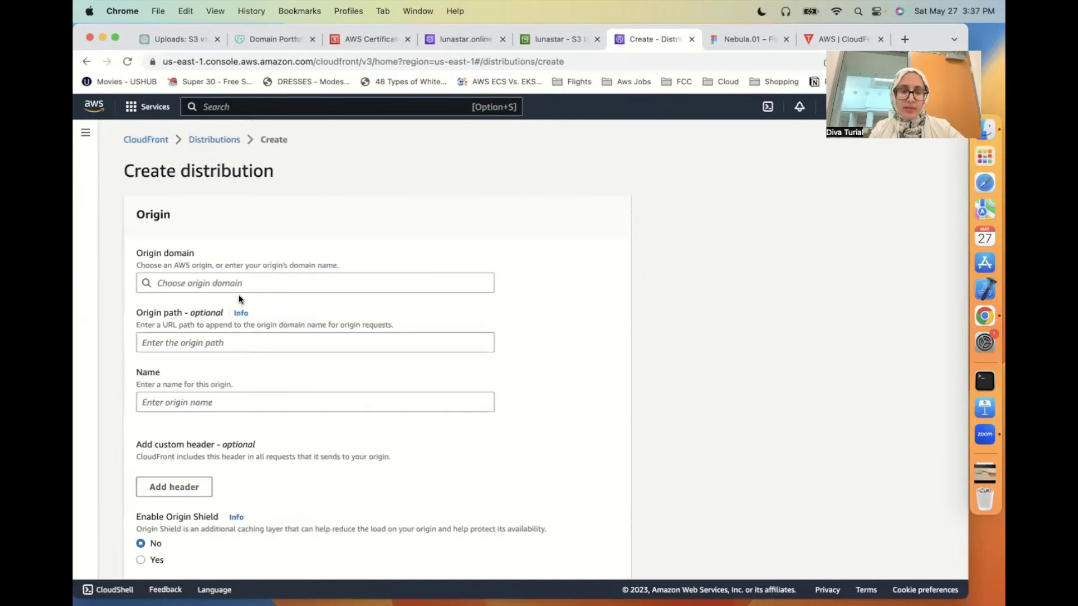
pyautogui.click(239, 285)
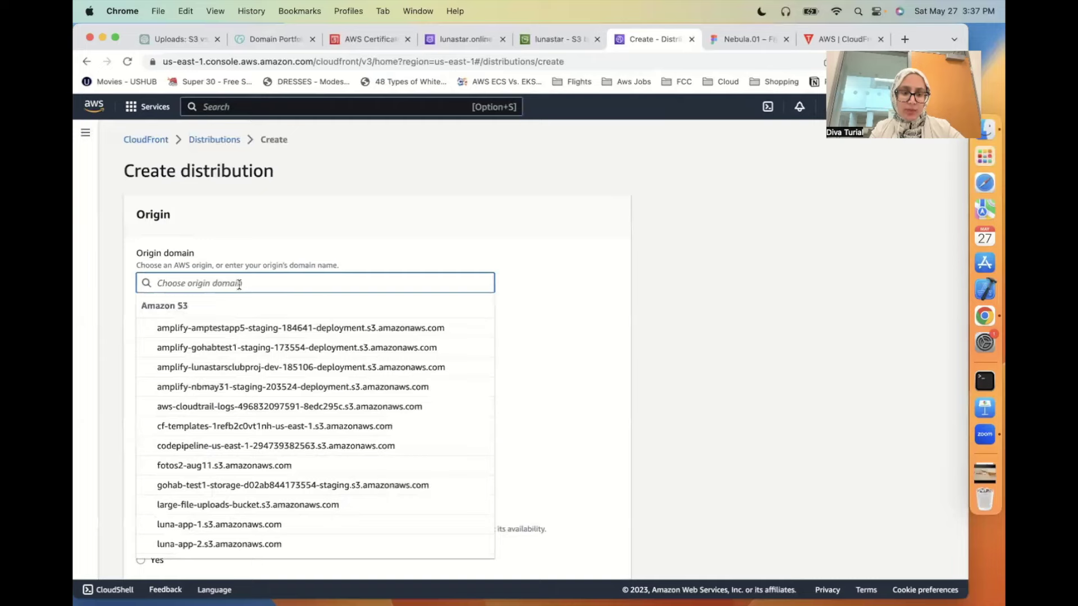
pyautogui.write('lunastar')
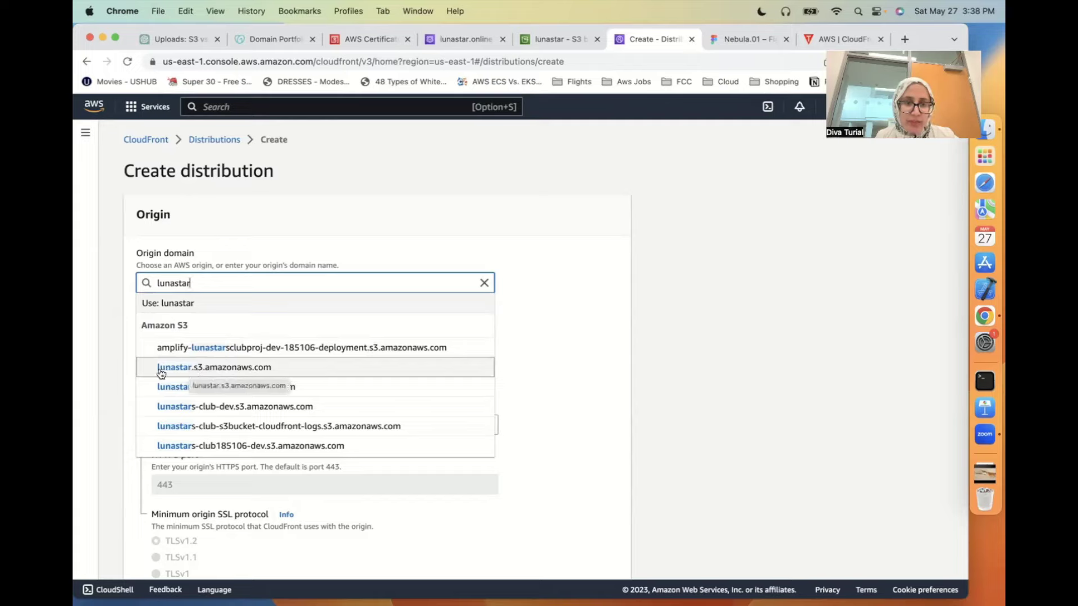
pyautogui.click(233, 367)
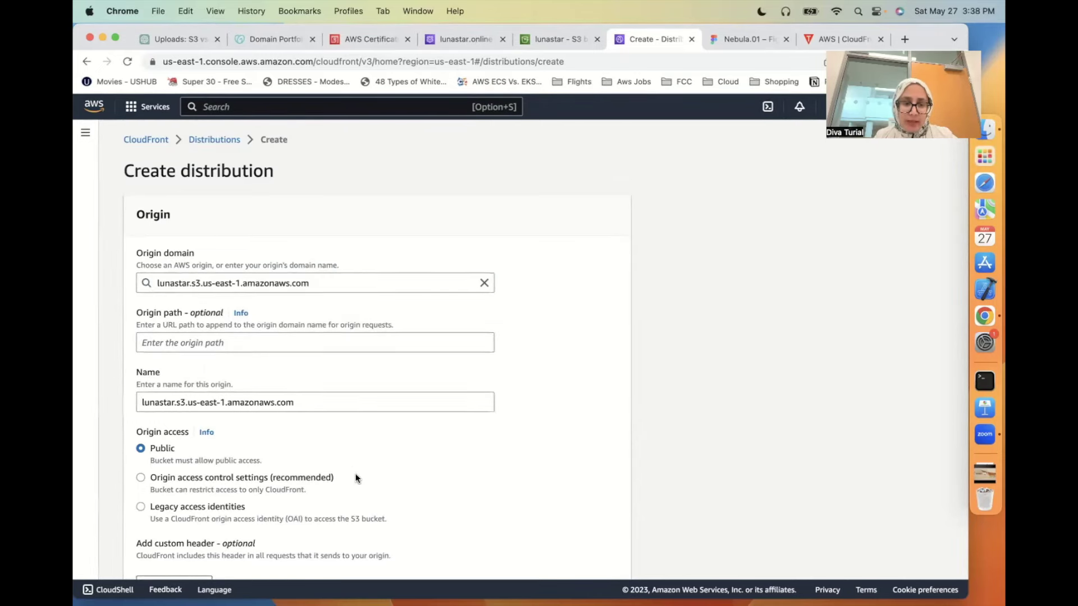
# - Set the origin access to Legacy access identities and choose "Yes, update the bucket policy"
pyautogui.scroll(-4, 357, 478)
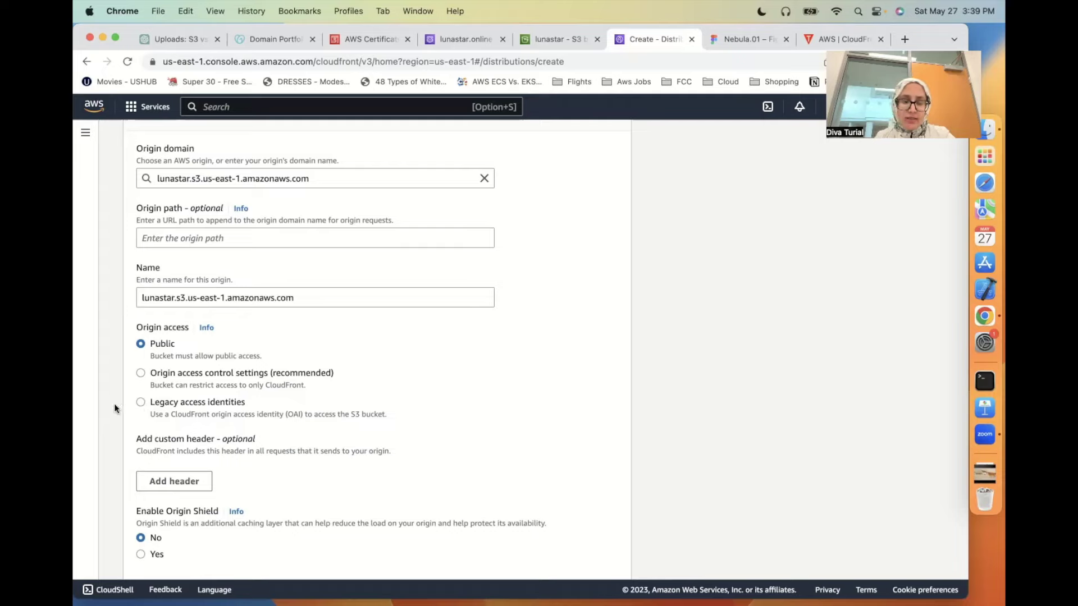
pyautogui.click(201, 385)
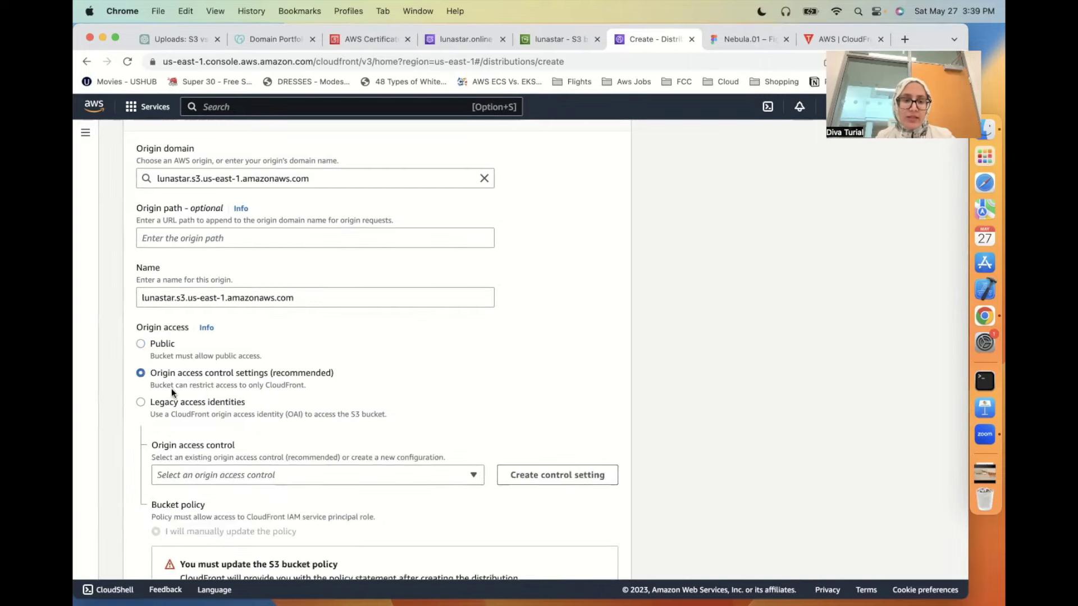
pyautogui.scroll(-3, 186, 413)
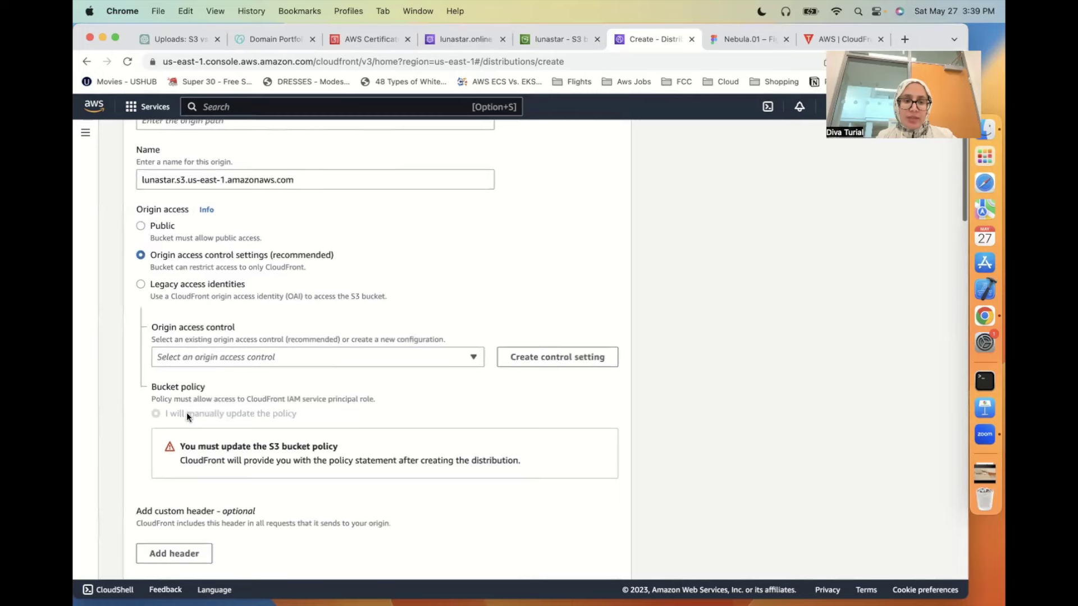
pyautogui.click(140, 284)
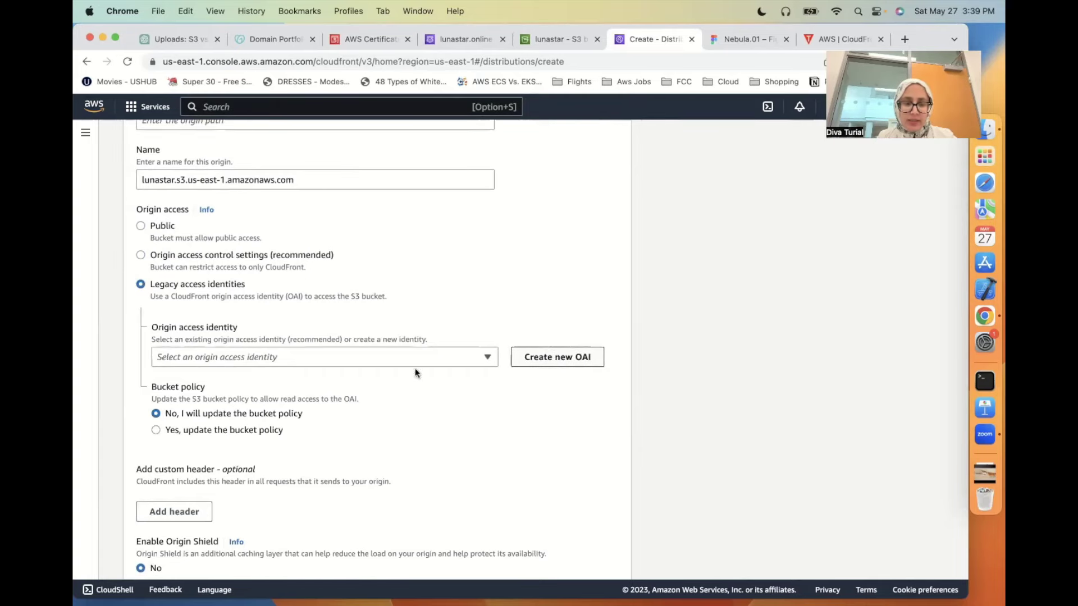
pyautogui.click(155, 430)
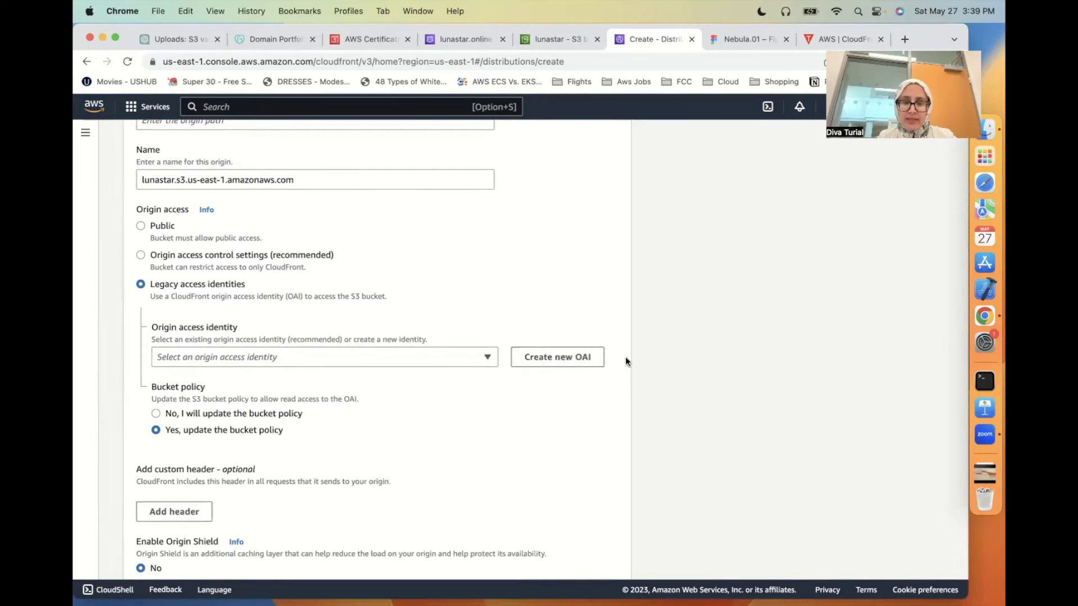
# - Create a new origin access identity named OAI-lunastar-May27 for the S3 origin
pyautogui.click(557, 359)
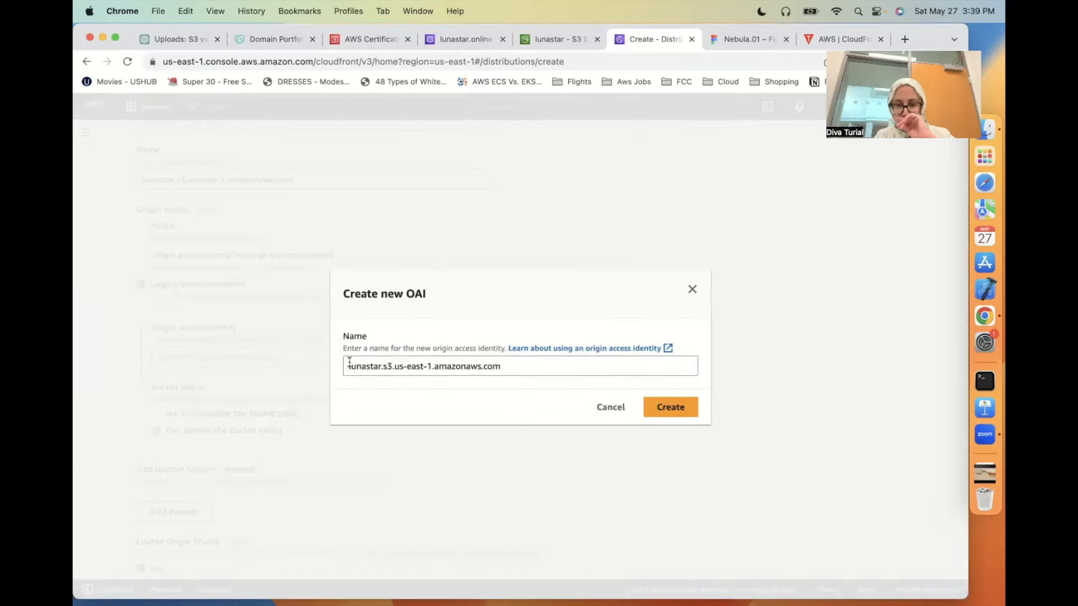
pyautogui.click(503, 366)
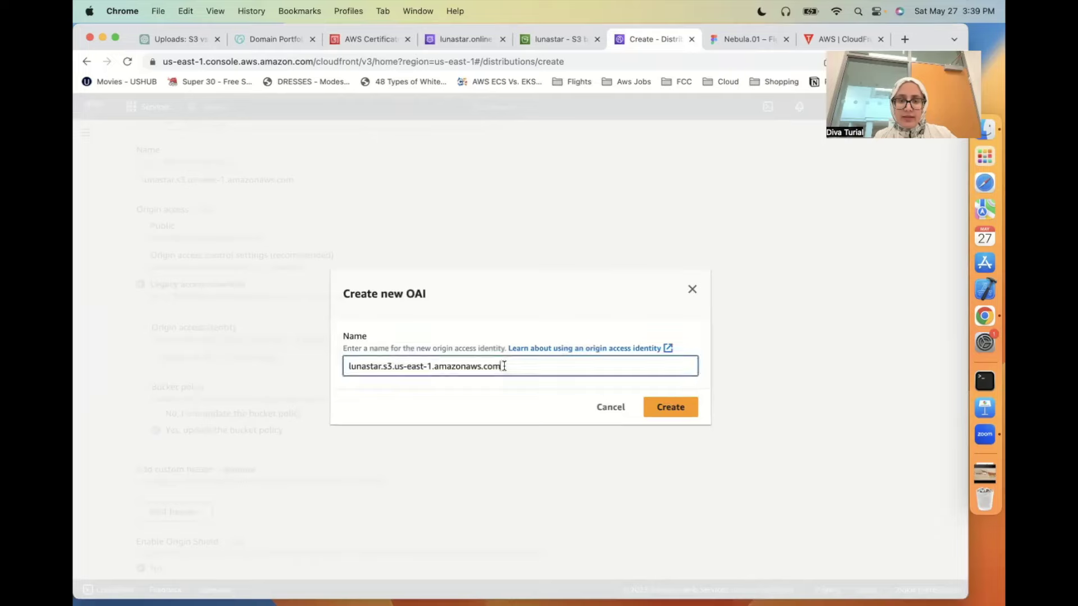
pyautogui.press('super+a')
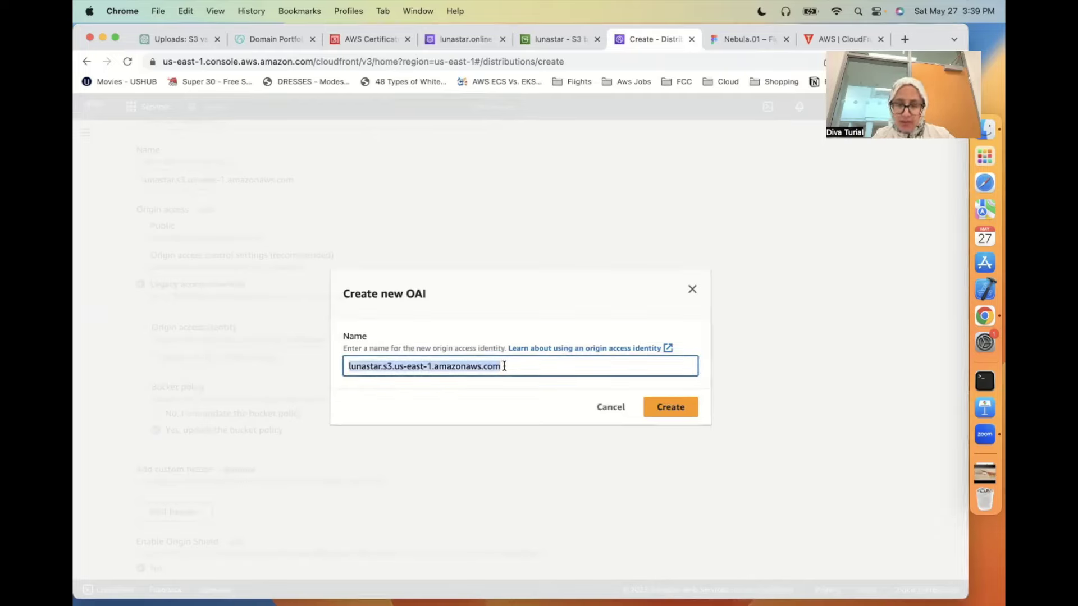
pyautogui.write('OAC')
pyautogui.press('BackSpace')
pyautogui.write('I-')
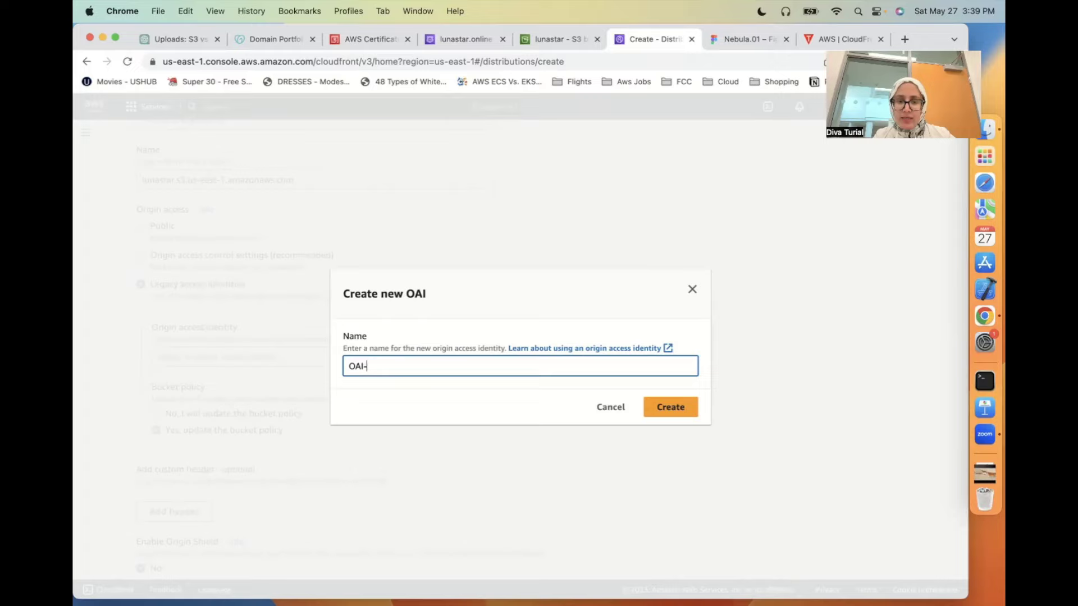
pyautogui.write('lunastar')
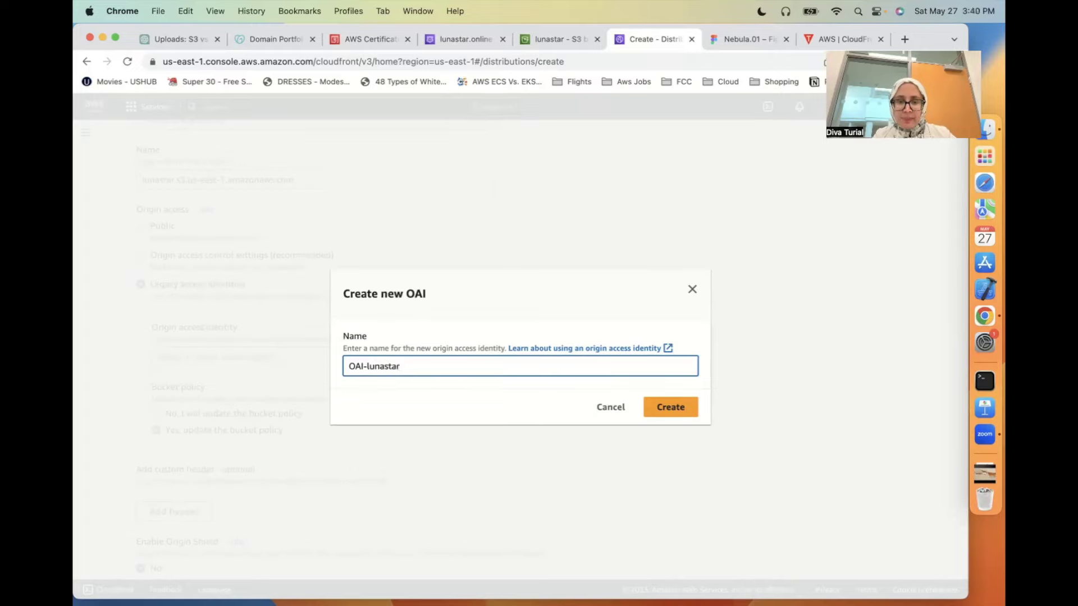
pyautogui.write('-')
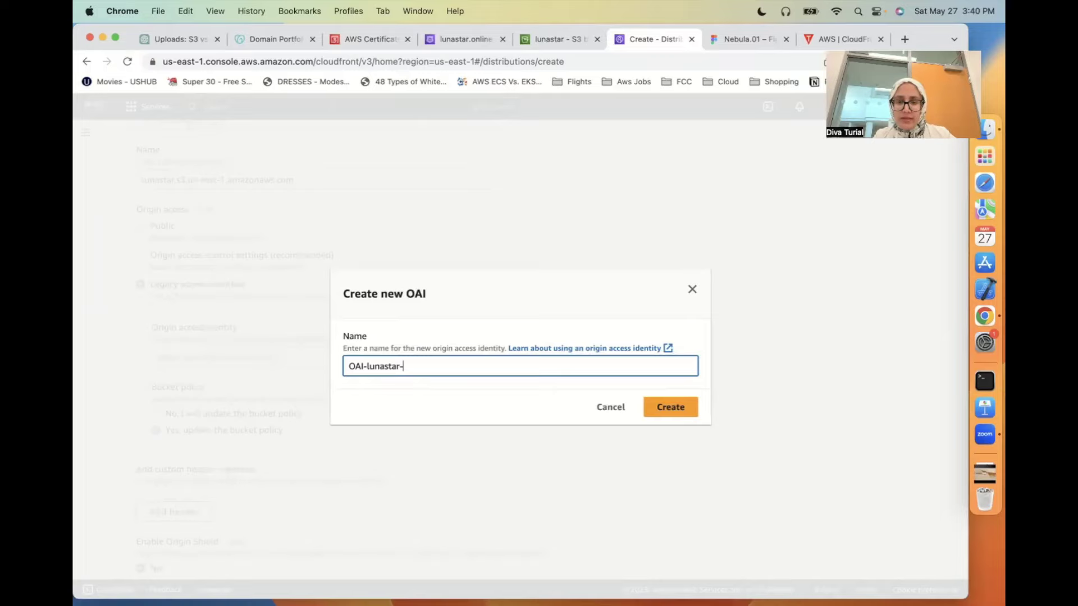
pyautogui.write('May 27')
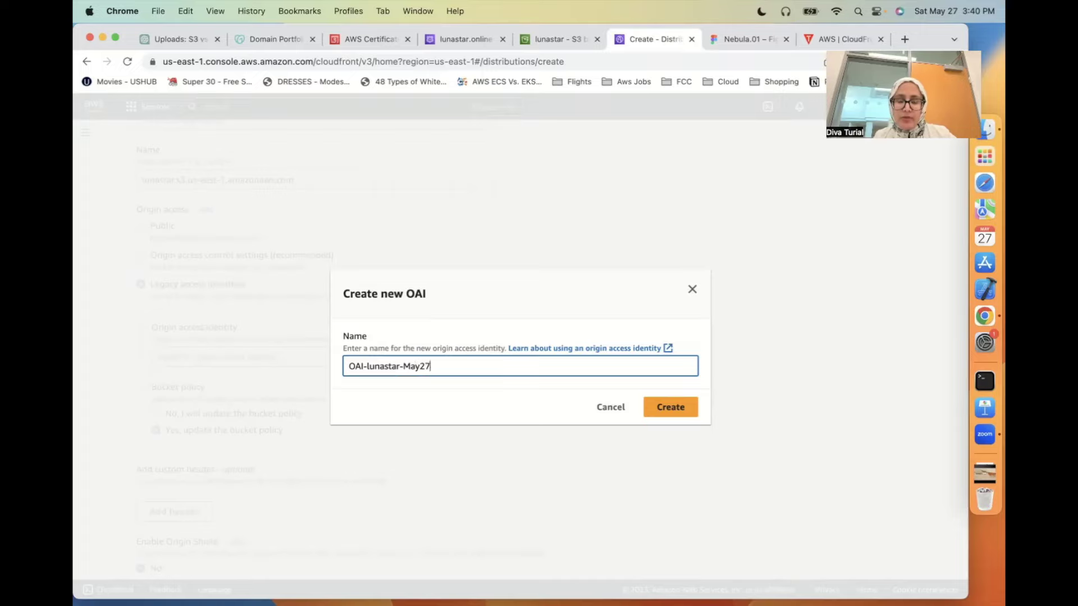
pyautogui.click(663, 412)
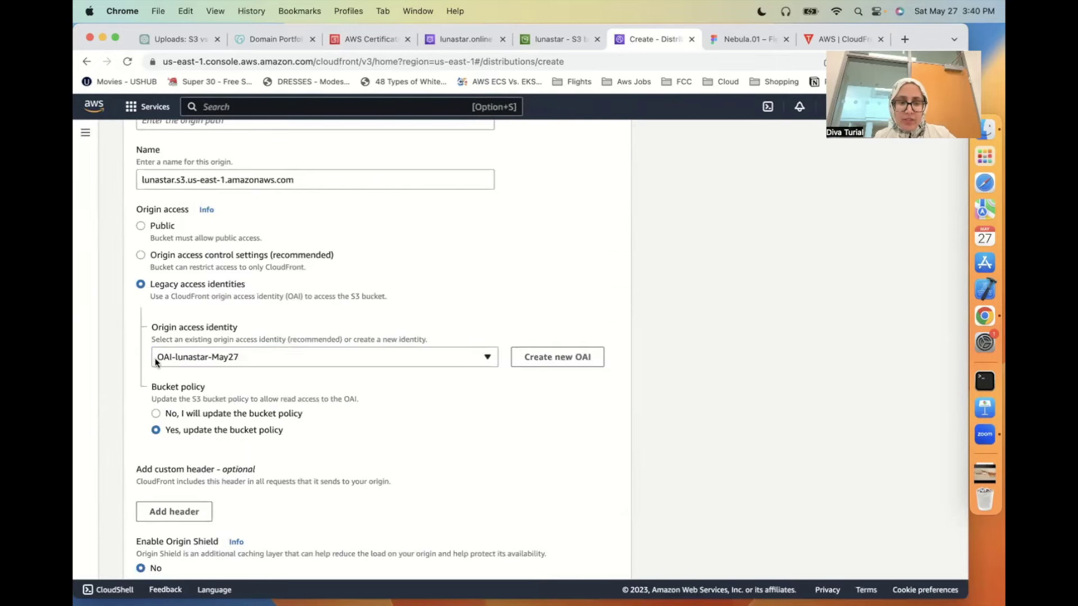
# - Expand the origin's additional settings for review, and set the default cache behavior's viewer protocol policy to Redirect HTTP to HTTPS
pyautogui.scroll(-3, 338, 421)
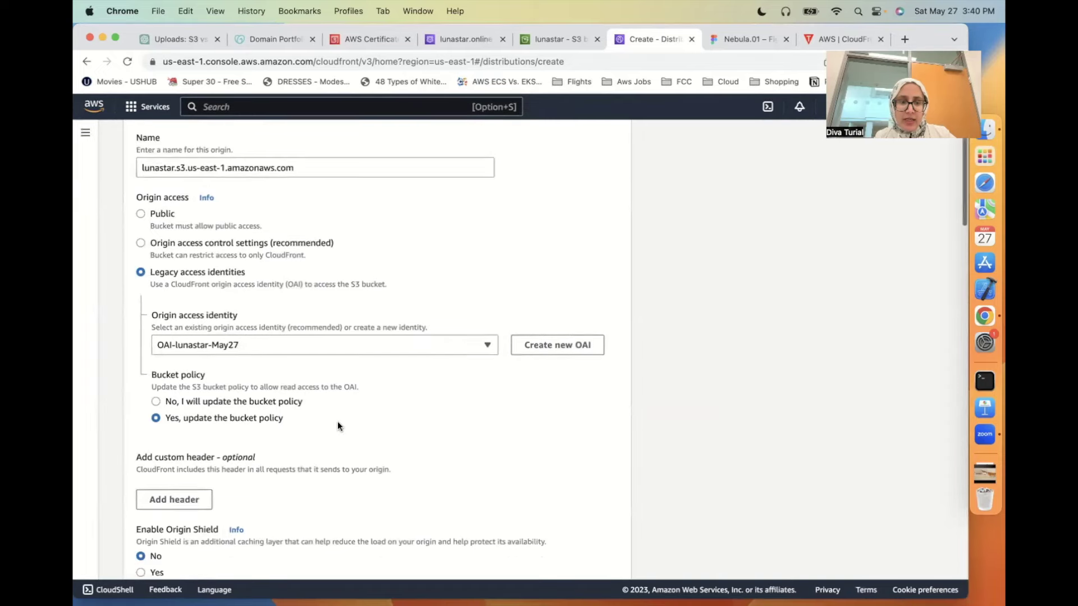
pyautogui.scroll(-3, 273, 368)
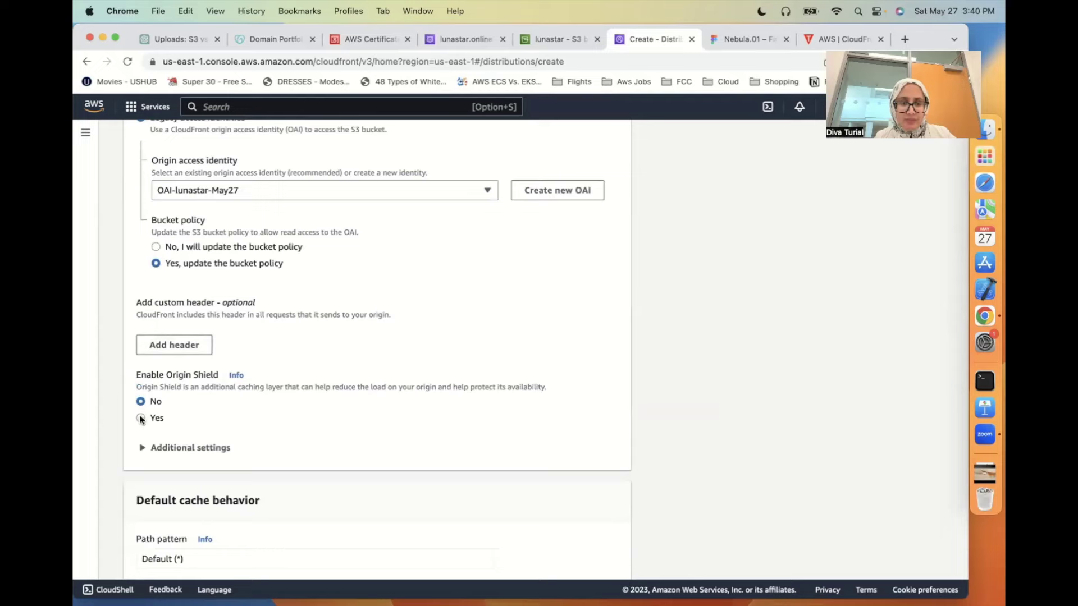
pyautogui.click(143, 447)
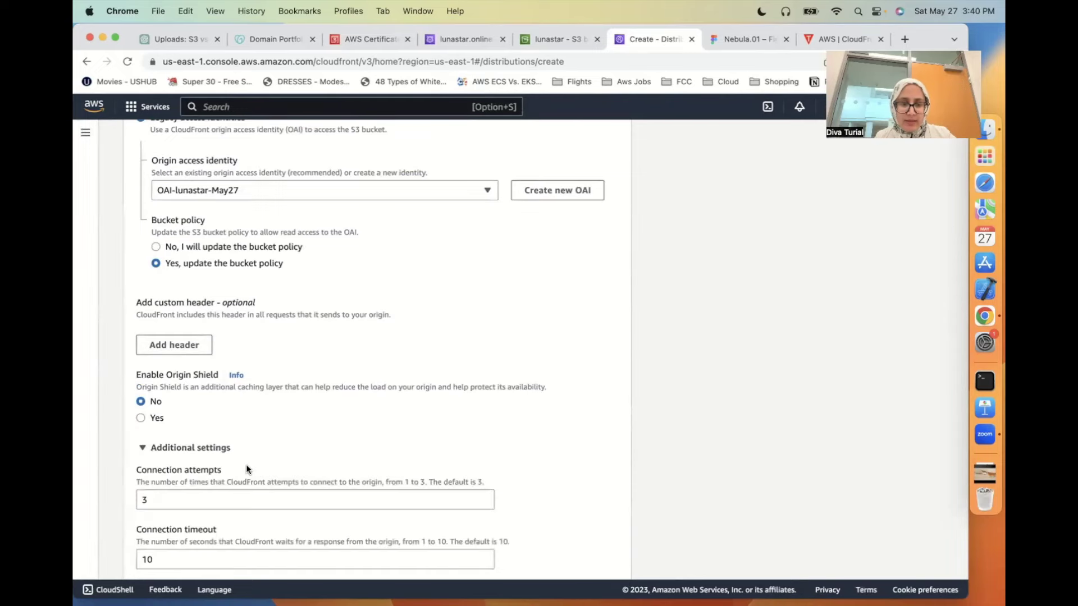
pyautogui.scroll(-8, 247, 466)
pyautogui.scroll(10, 245, 463)
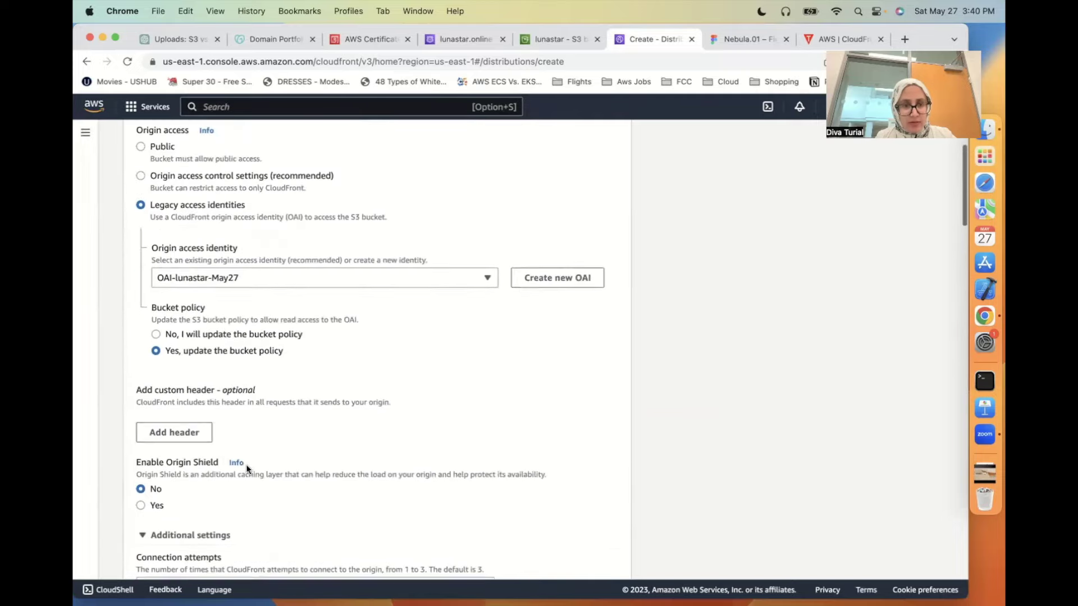
pyautogui.scroll(-8, 246, 464)
pyautogui.scroll(-2, 246, 464)
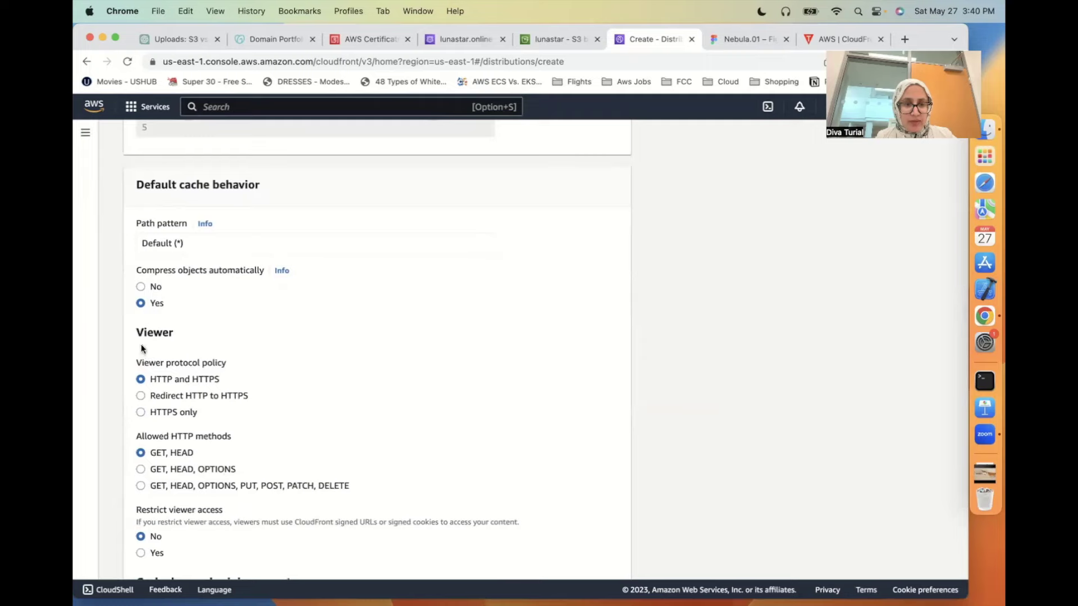
pyautogui.click(136, 396)
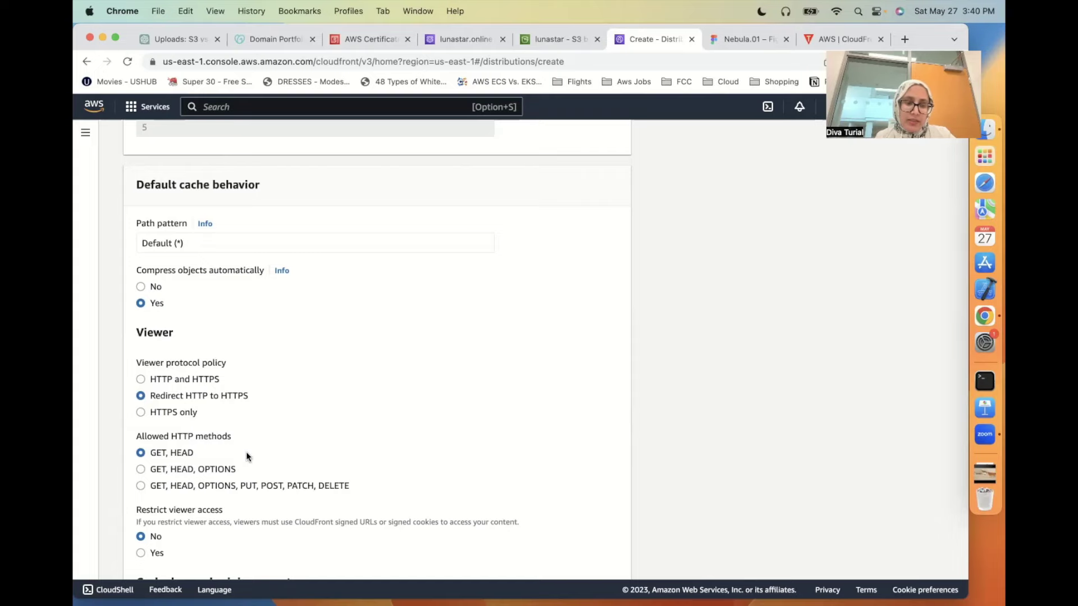
# - Examine the allowed HTTP methods, cache policy, function associations, Web Application Firewall options and price class of the new distribution
pyautogui.scroll(-3, 245, 451)
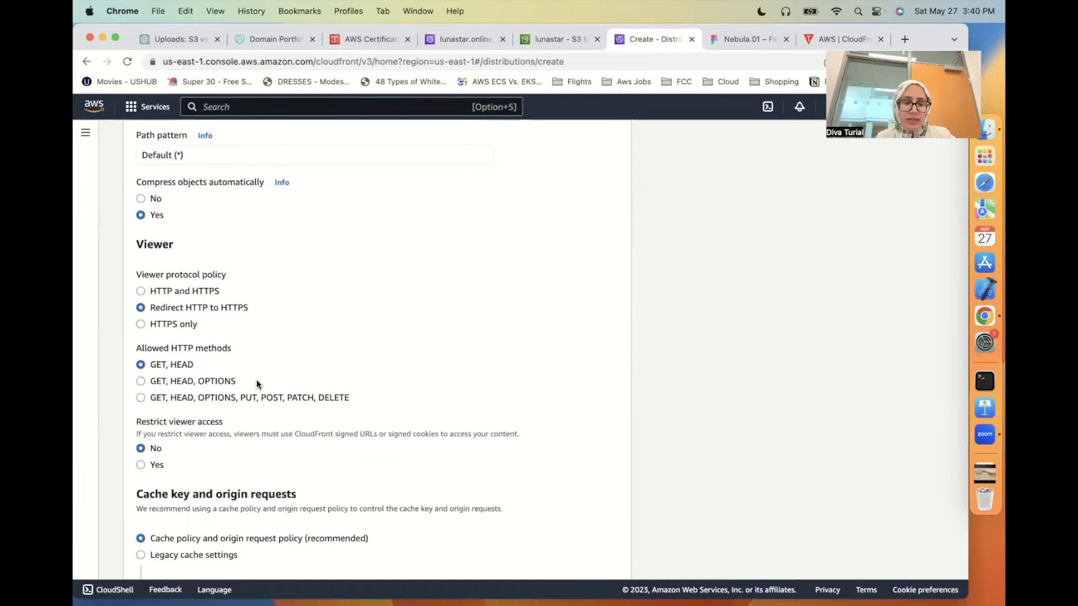
pyautogui.scroll(-2, 256, 380)
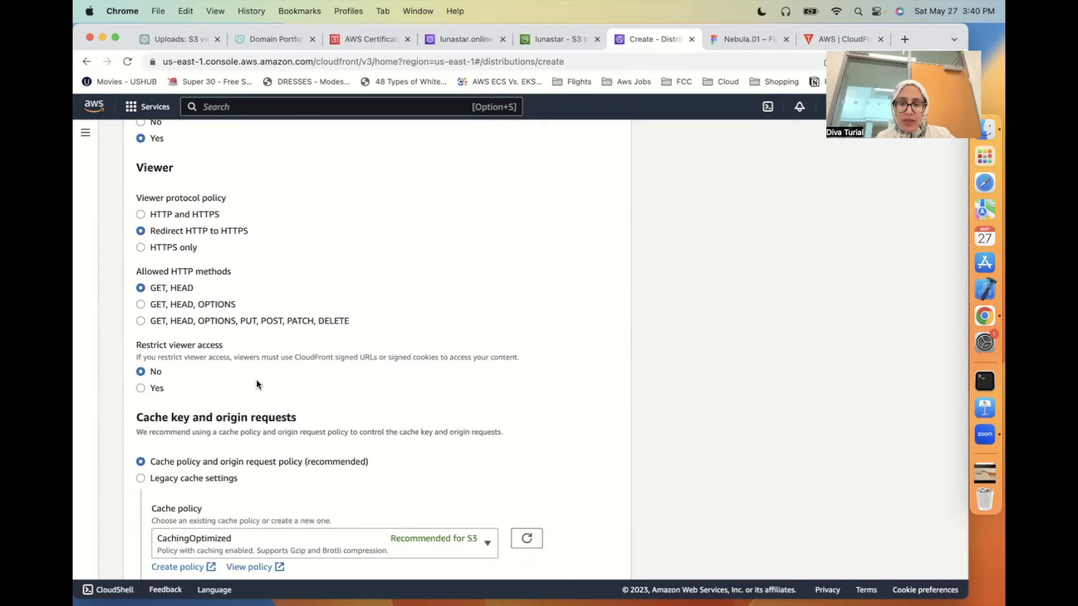
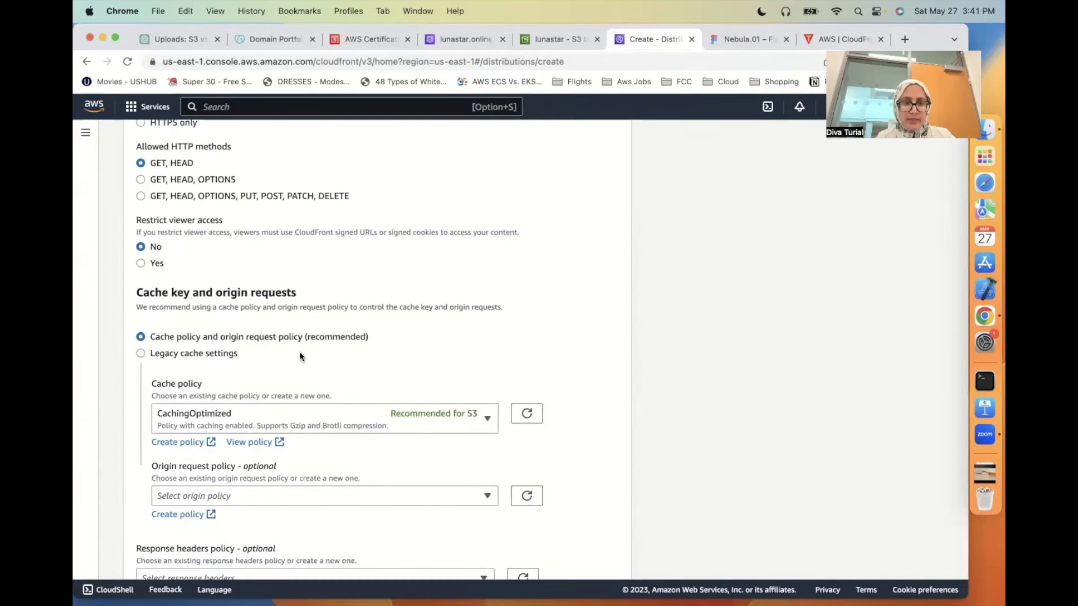
pyautogui.scroll(-5, 297, 506)
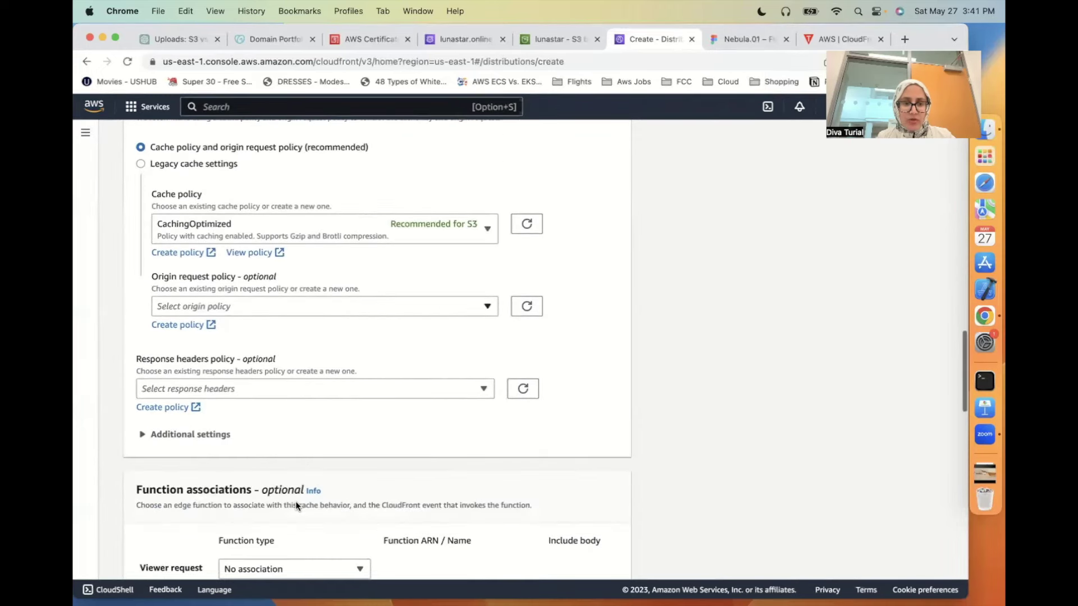
pyautogui.scroll(-5, 296, 504)
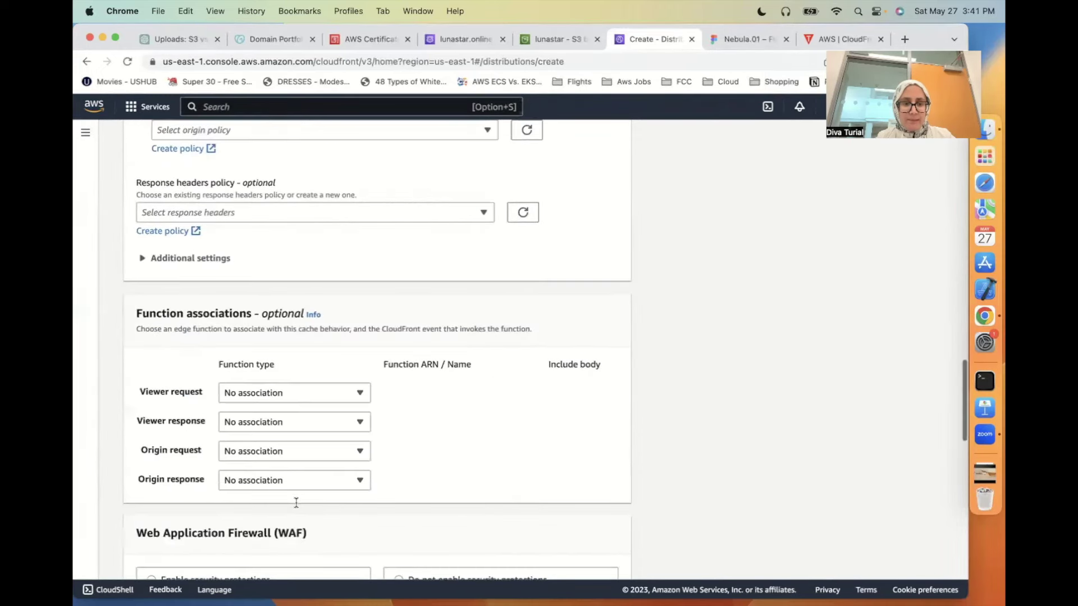
pyautogui.scroll(-10, 296, 503)
pyautogui.scroll(-4, 296, 505)
pyautogui.scroll(2, 296, 507)
pyautogui.scroll(2, 296, 507)
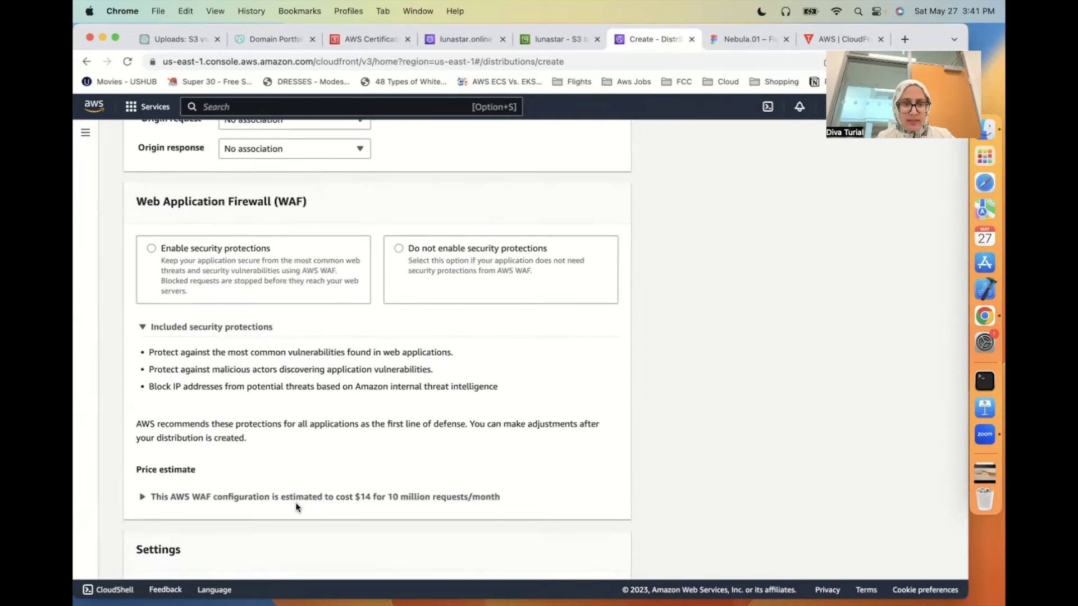
pyautogui.scroll(-8, 295, 503)
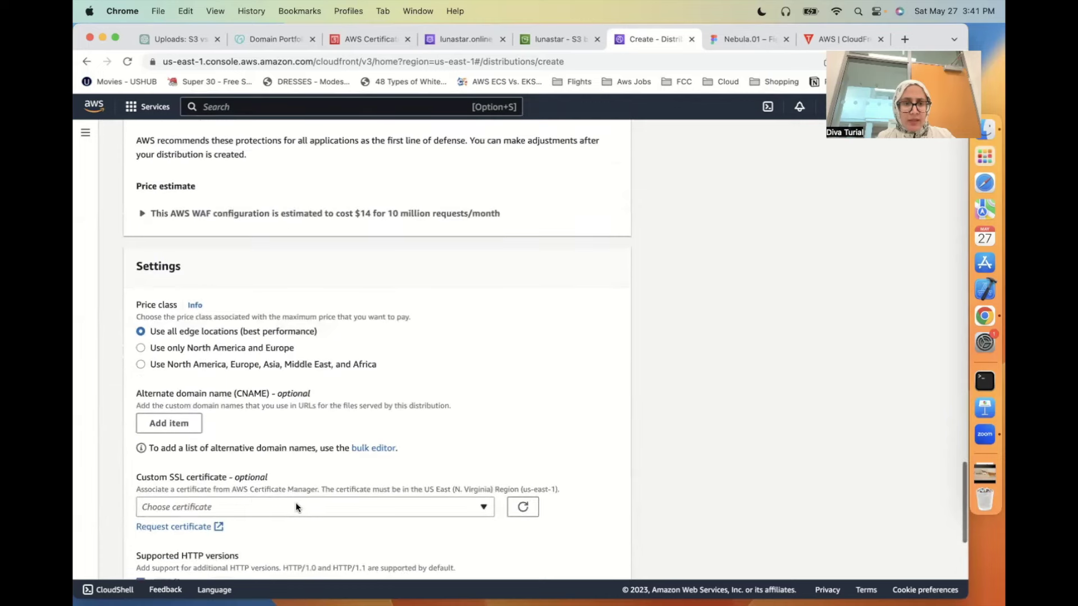
pyautogui.scroll(-2, 178, 424)
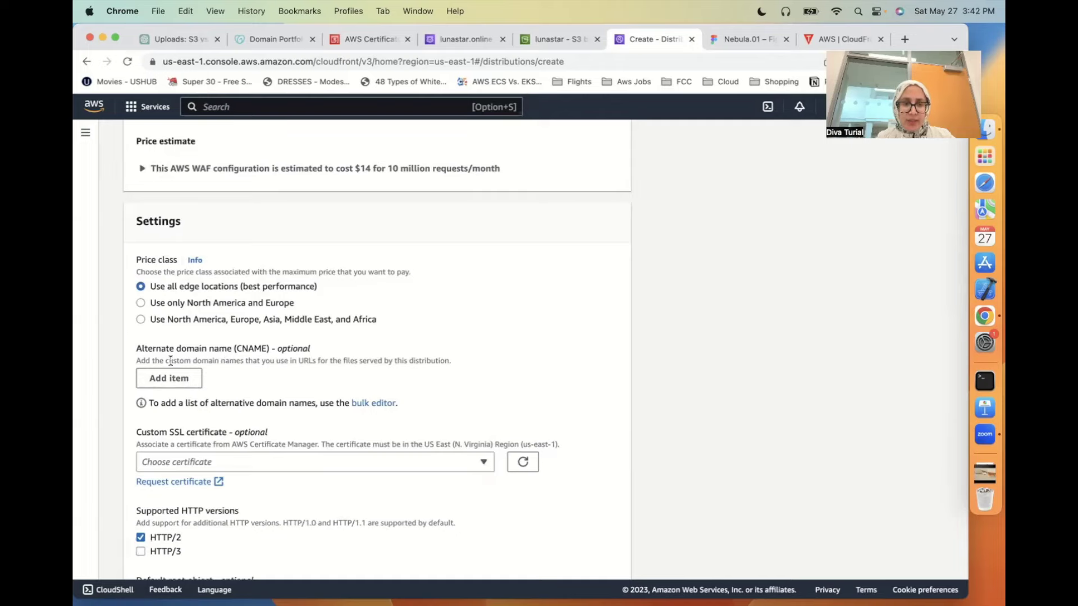
# - Add lunastar.online as the alternate domain name (CNAME), copying it from the Route 53 hosted zone's title
pyautogui.click(167, 387)
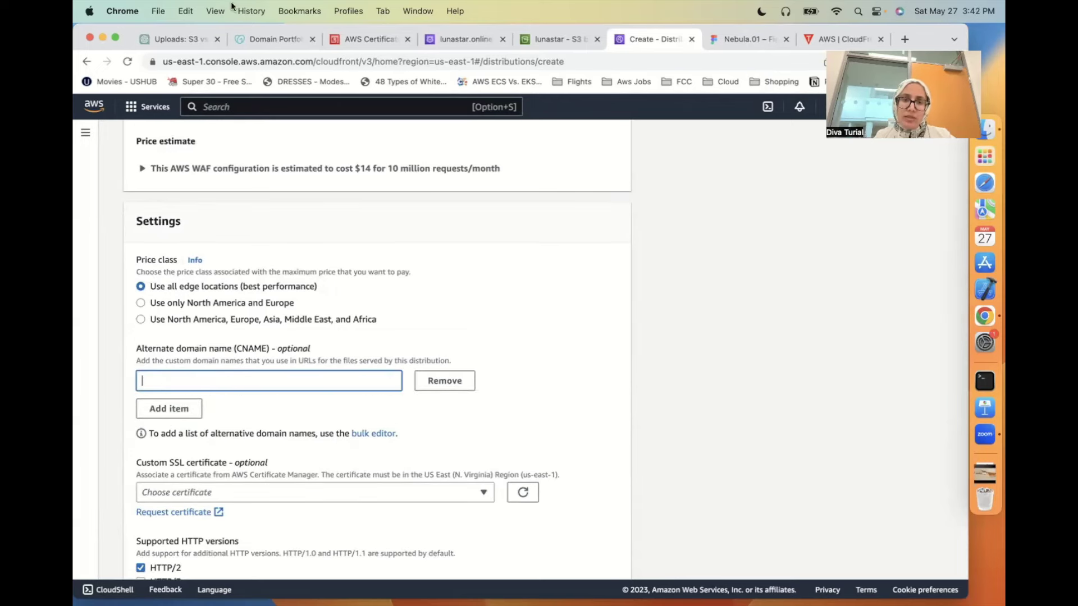
pyautogui.click(463, 40)
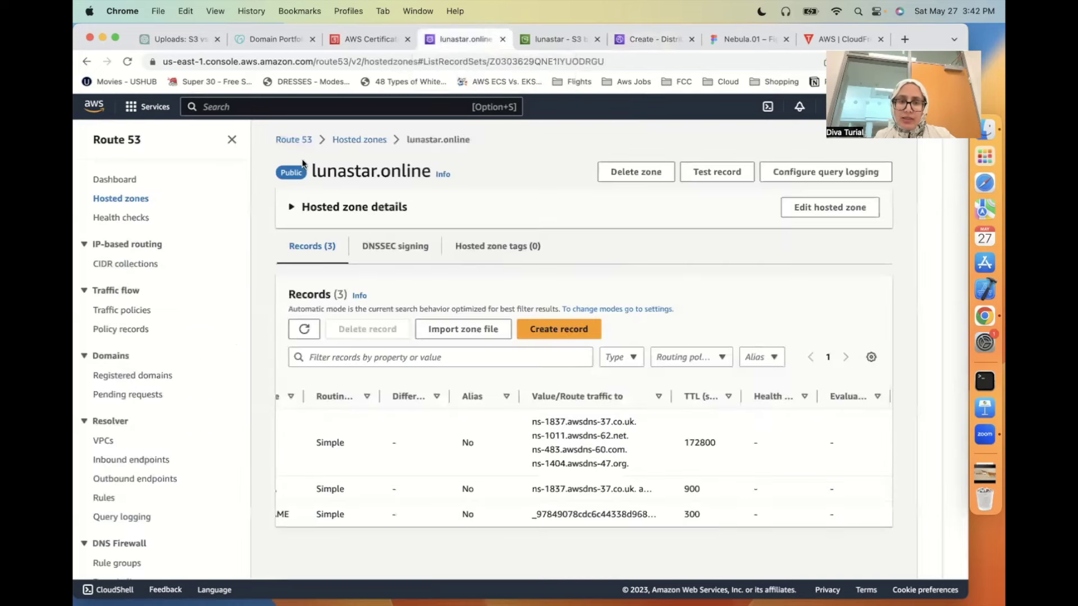
pyautogui.moveTo(430, 170); pyautogui.dragTo(312, 173)
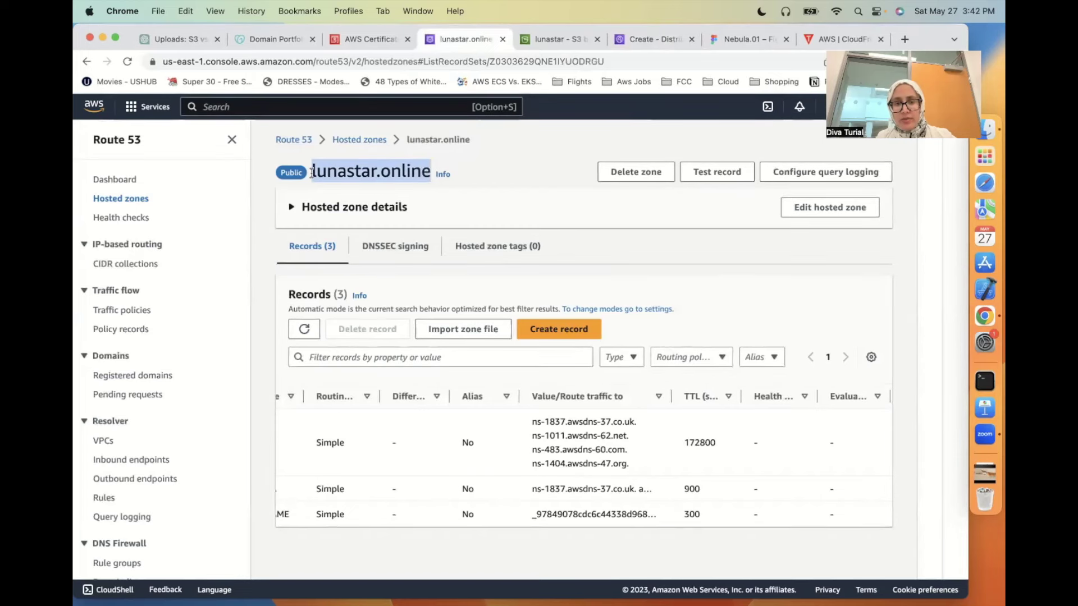
pyautogui.press('super+c')
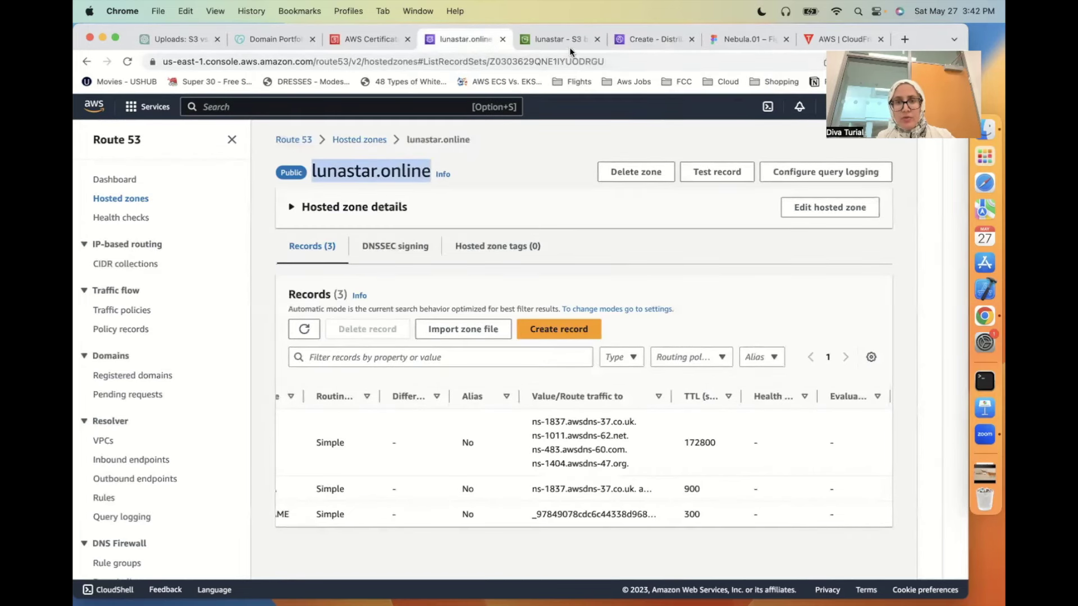
pyautogui.click(636, 42)
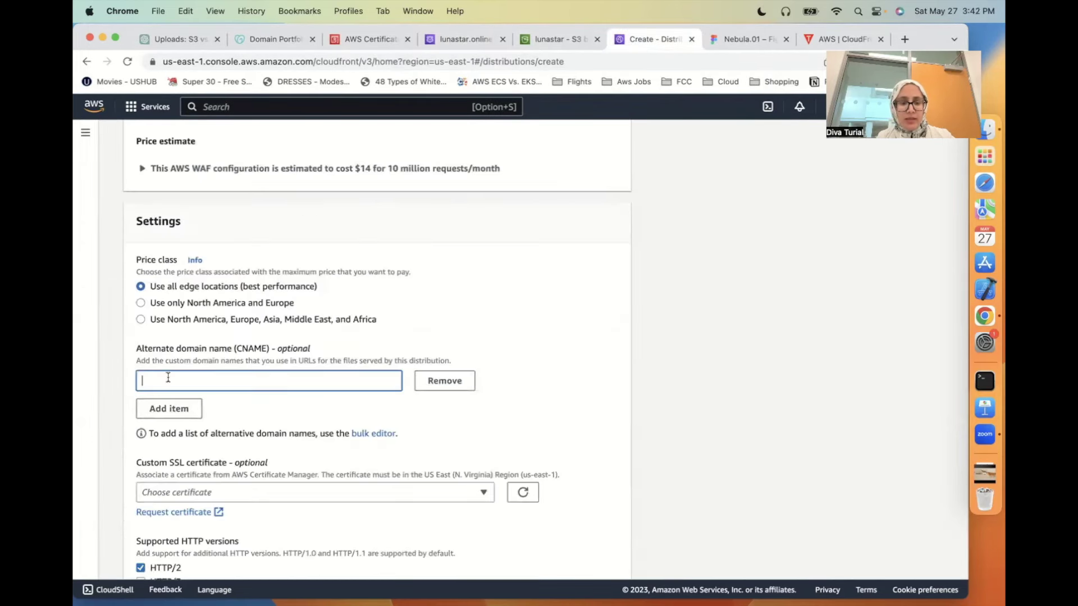
pyautogui.press('super+v')
# - Assign the lunastar.online ACM certificate as the distribution's custom SSL certificate, filtering the certificates by "lunast"
pyautogui.scroll(-2, 417, 463)
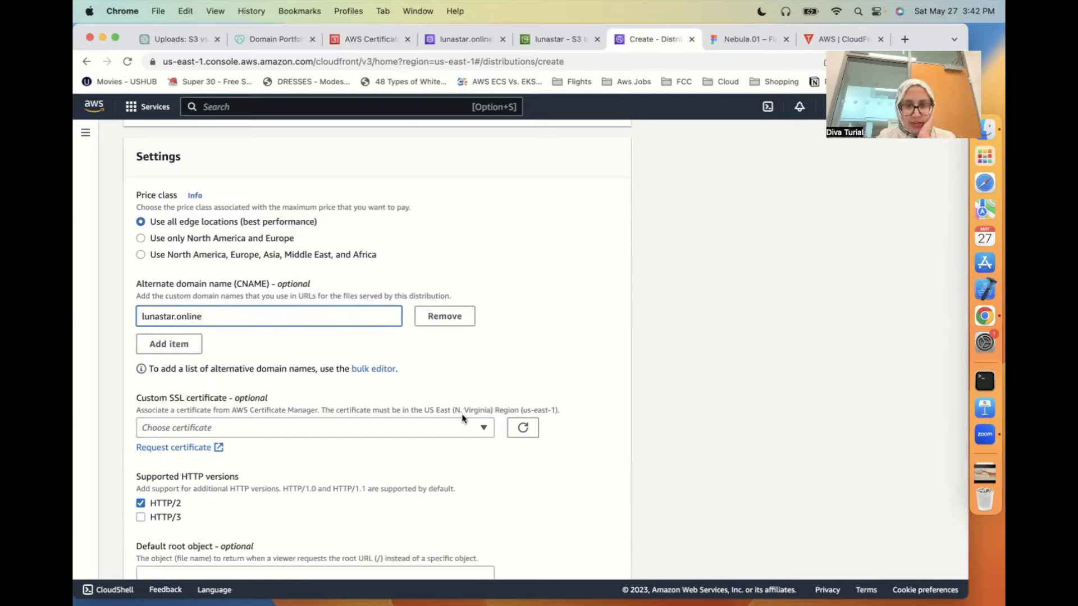
pyautogui.click(483, 429)
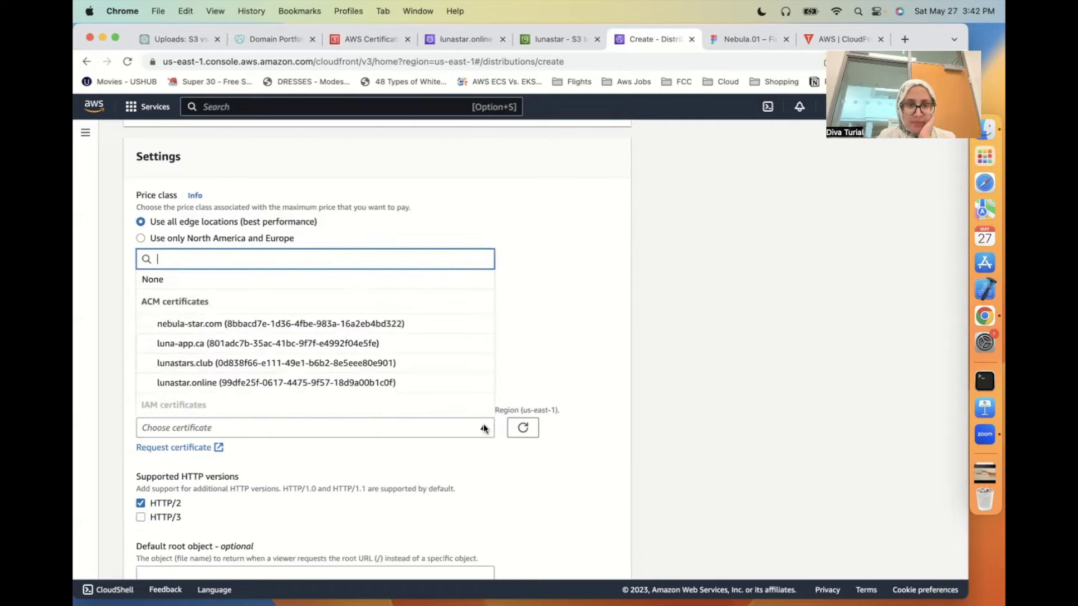
pyautogui.write('lun')
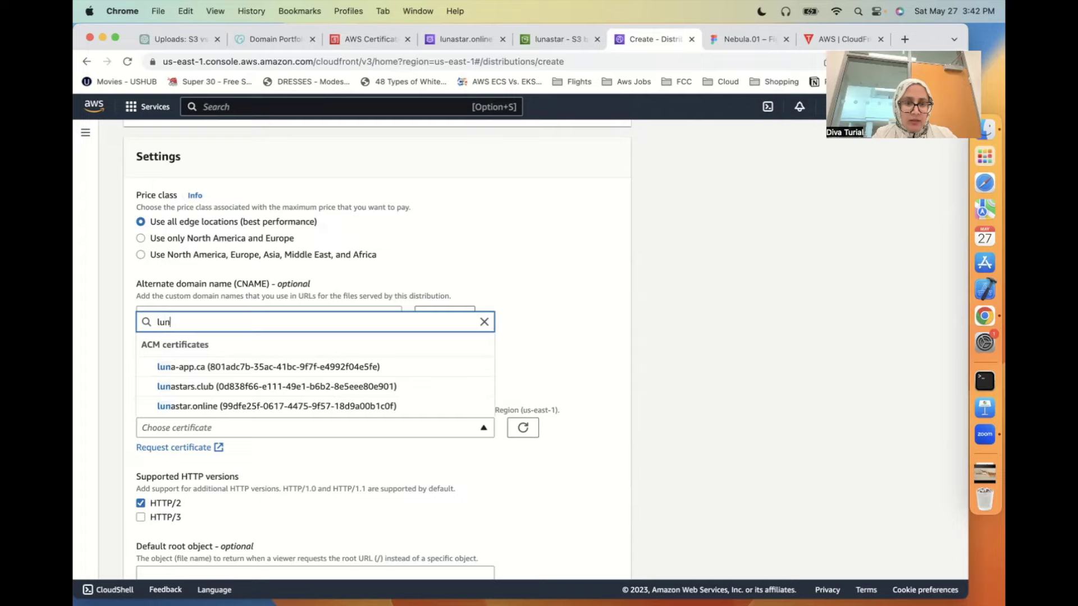
pyautogui.write('ast')
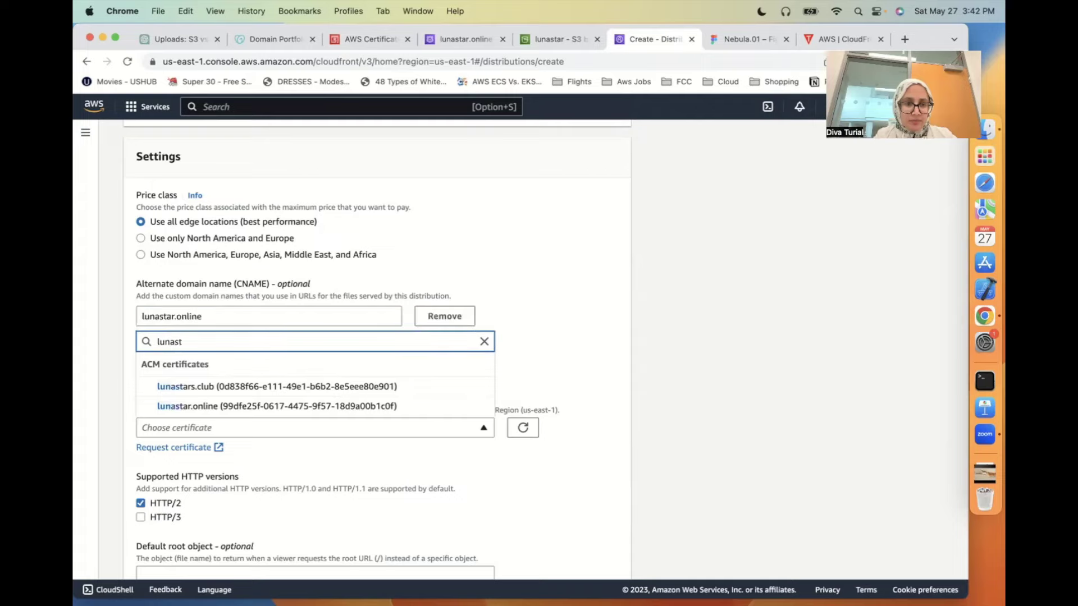
pyautogui.click(181, 413)
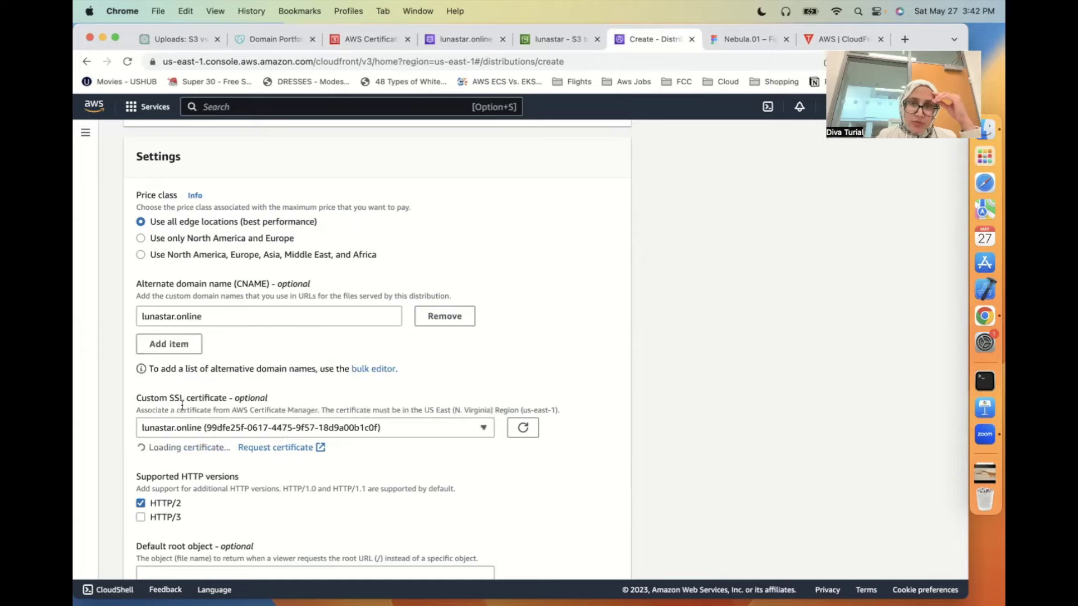
# - Check the lunastar.online entry in the AWS Certificate Manager certificate list, and return to the distribution being created
pyautogui.click(368, 39)
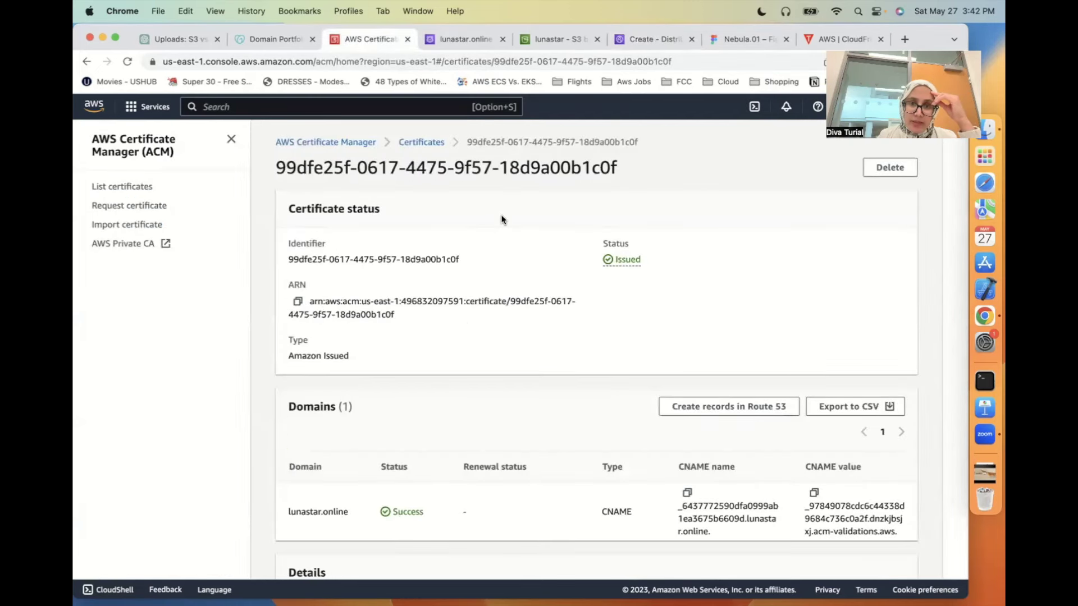
pyautogui.click(422, 143)
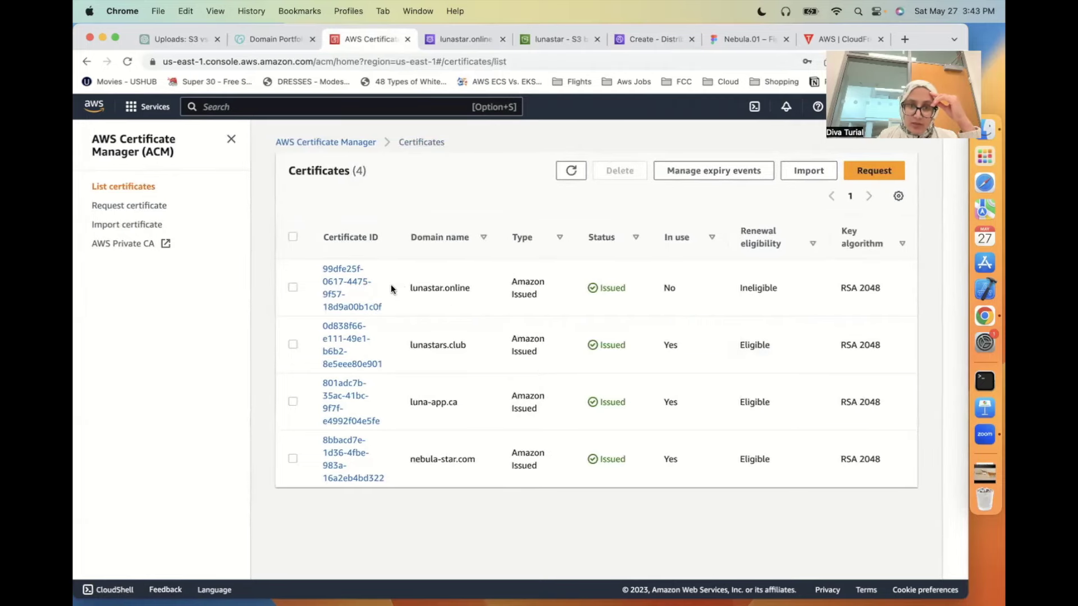
pyautogui.moveTo(410, 287); pyautogui.dragTo(465, 290)
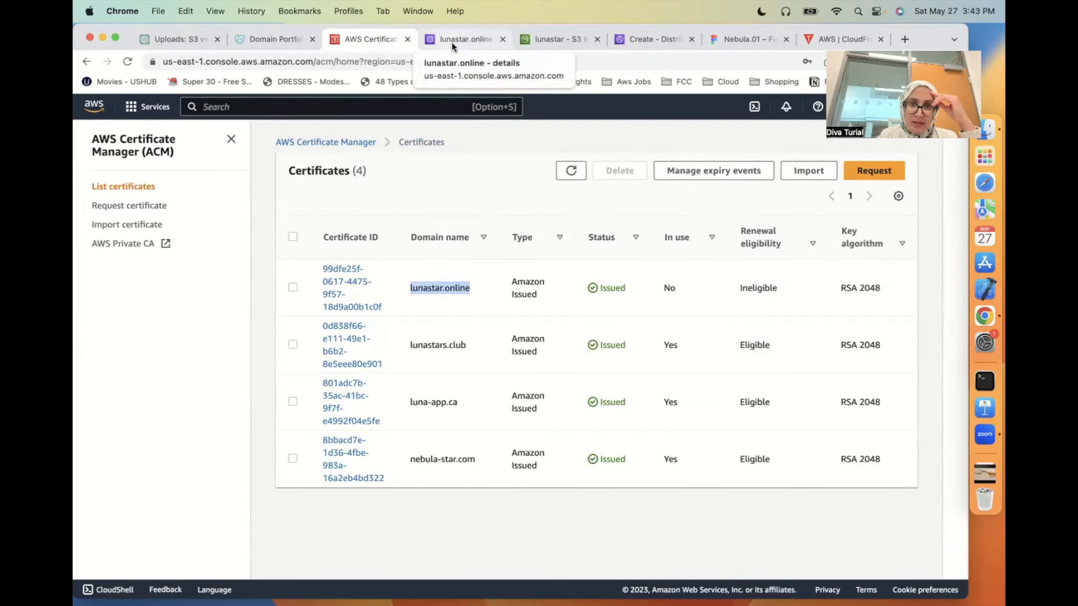
pyautogui.click(637, 39)
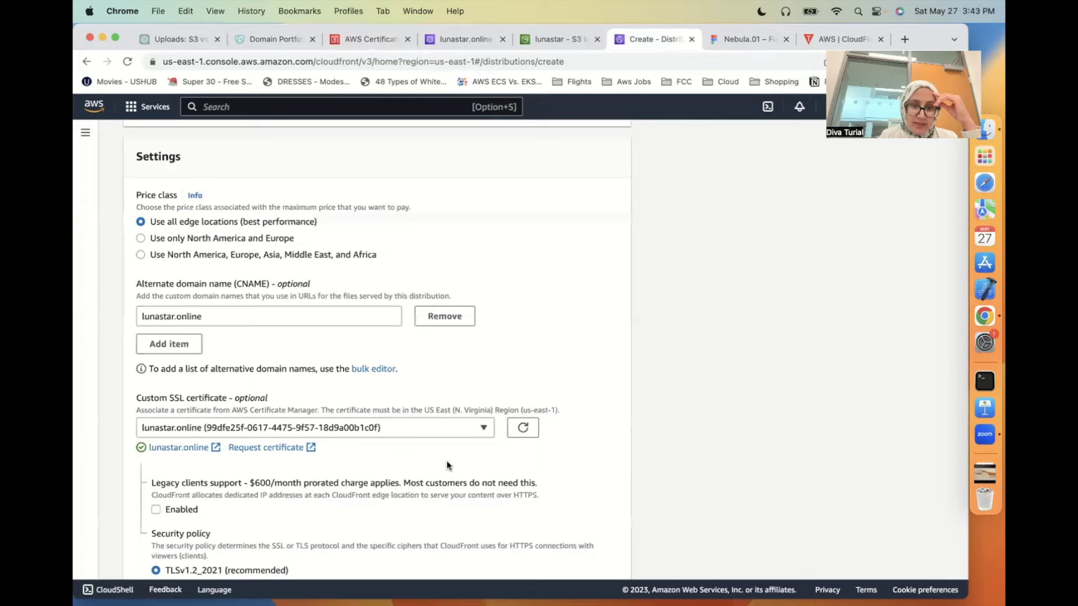
# - Try to create the distribution with the security policy, HTTP versions, logging and IPv6 left at their defaults
pyautogui.scroll(-4, 563, 472)
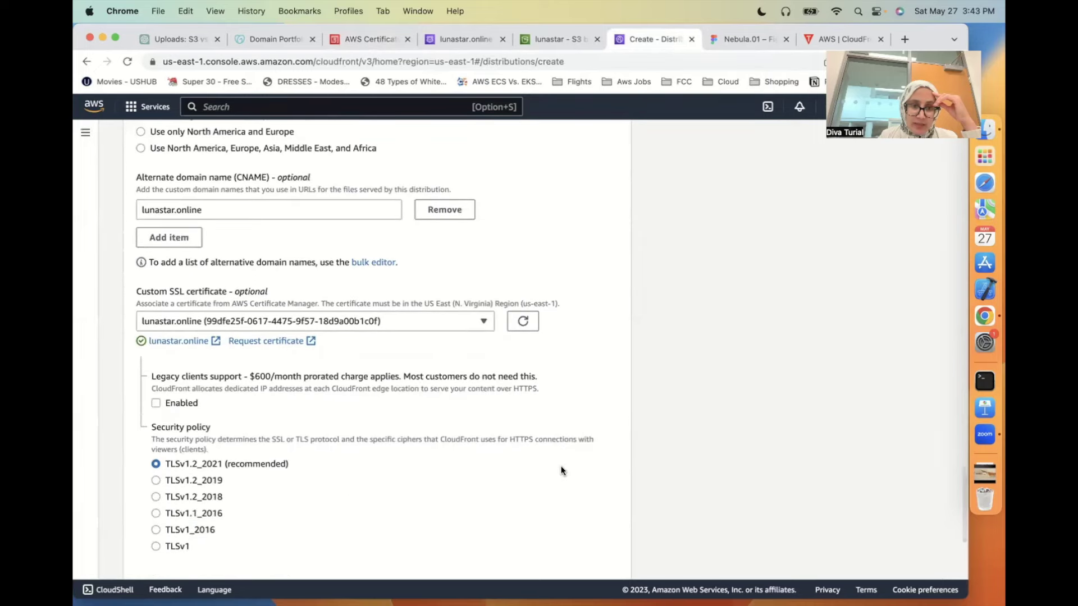
pyautogui.scroll(-4, 562, 470)
pyautogui.scroll(-6, 562, 471)
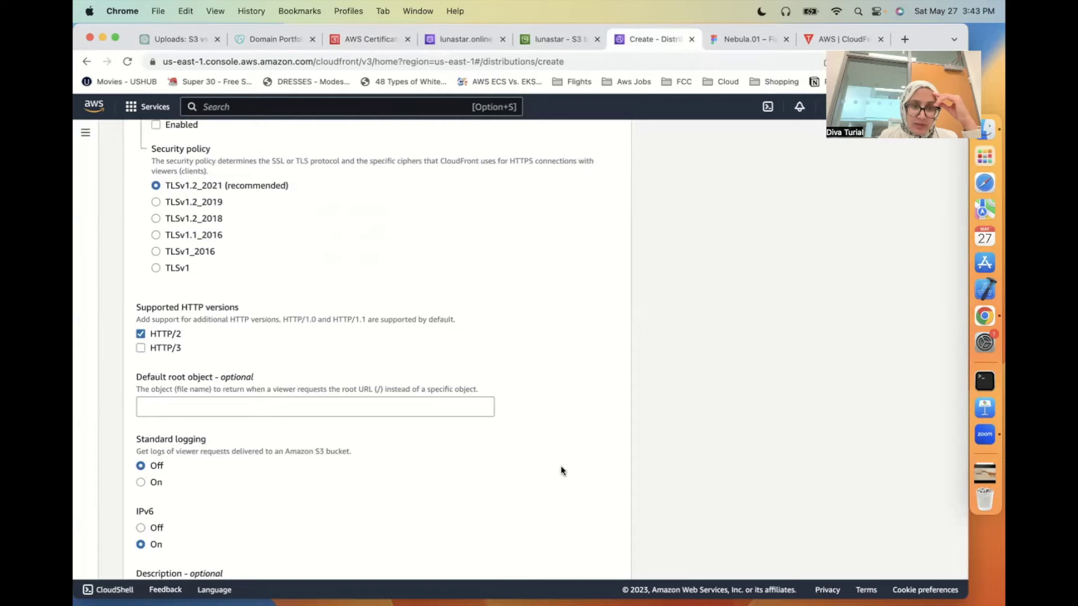
pyautogui.scroll(-3, 562, 471)
pyautogui.click(594, 569)
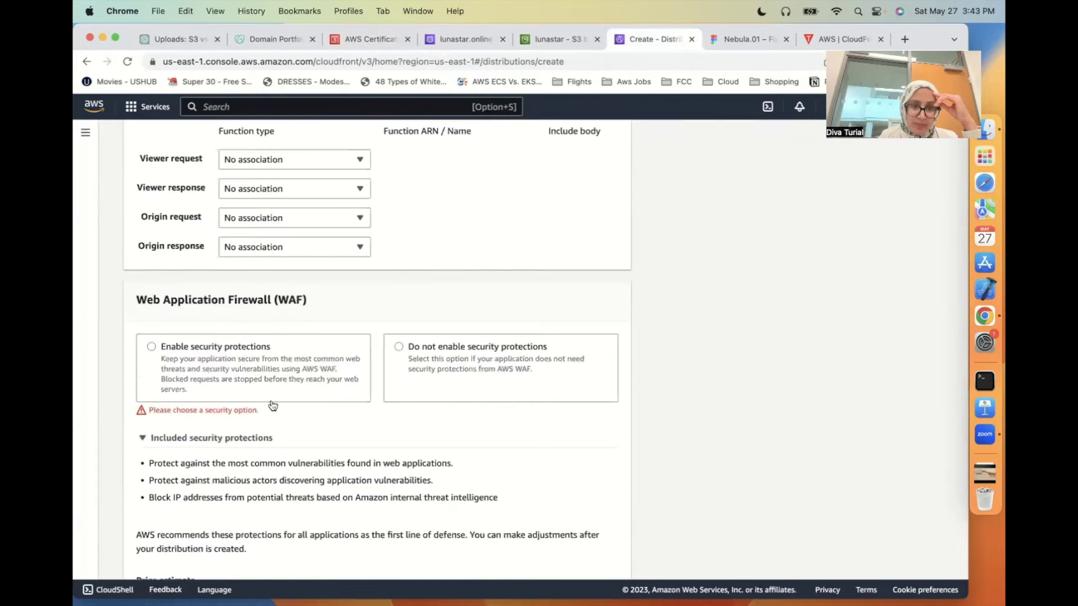
# - Set the Web Application Firewall option to Do not enable security protections and create the distribution
pyautogui.click(401, 346)
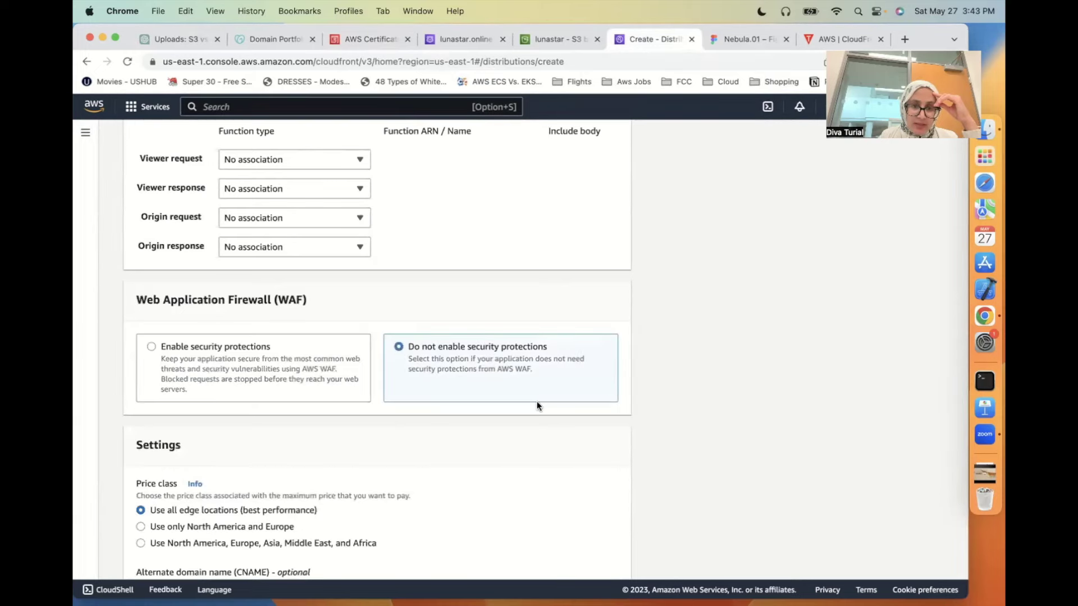
pyautogui.scroll(-15, 646, 410)
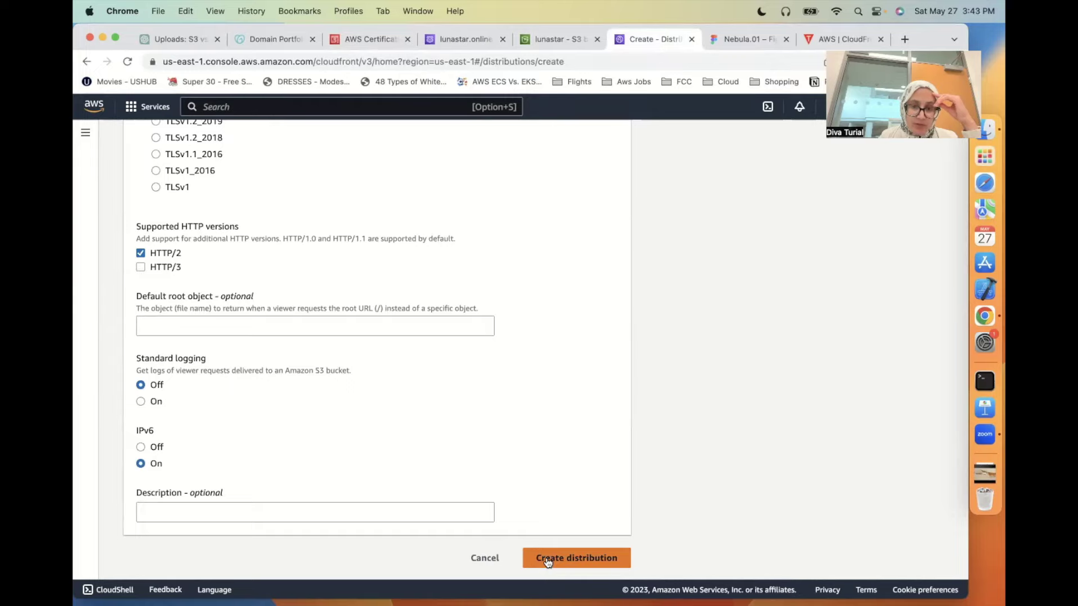
# - Create the CloudFront distribution with the configured settings and check its deployment status
pyautogui.click(548, 562)
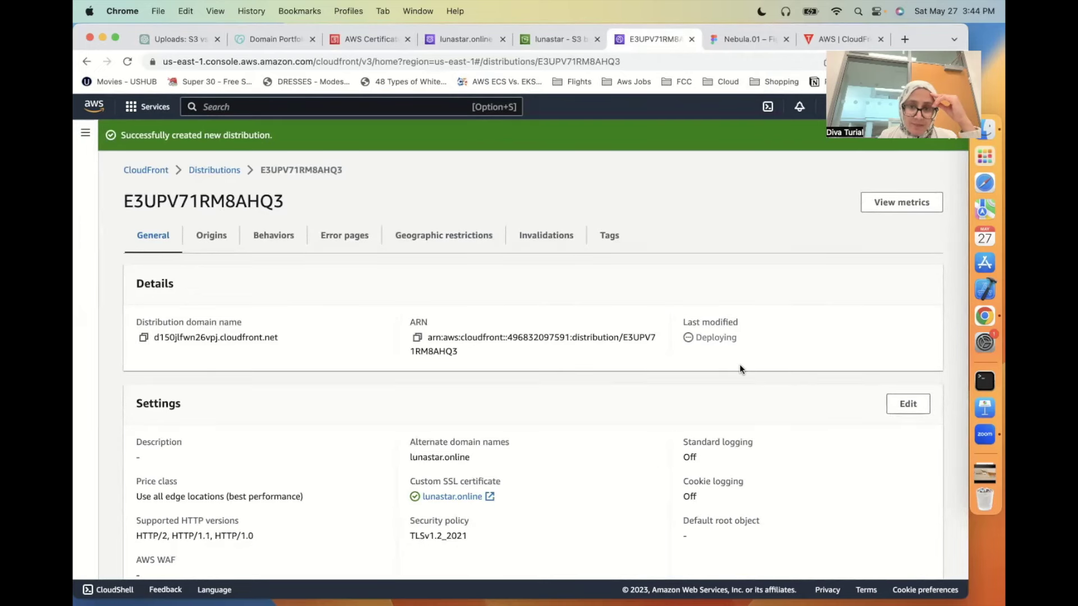
pyautogui.moveTo(712, 340); pyautogui.dragTo(739, 339)
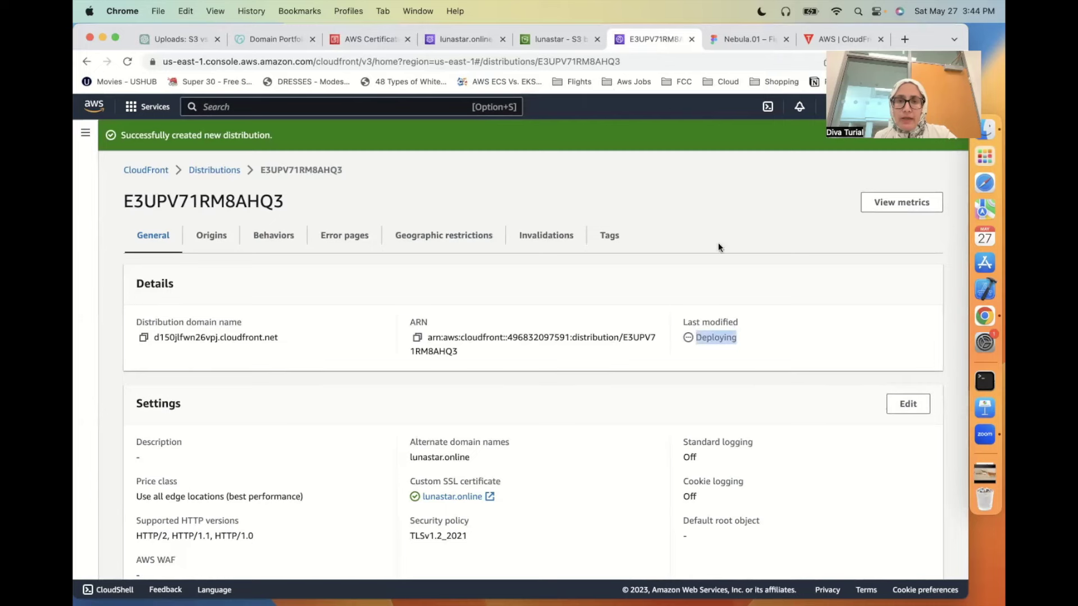
# - Reload the lunastar bucket's permissions and examine the origin access identity in its bucket policy
pyautogui.click(548, 38)
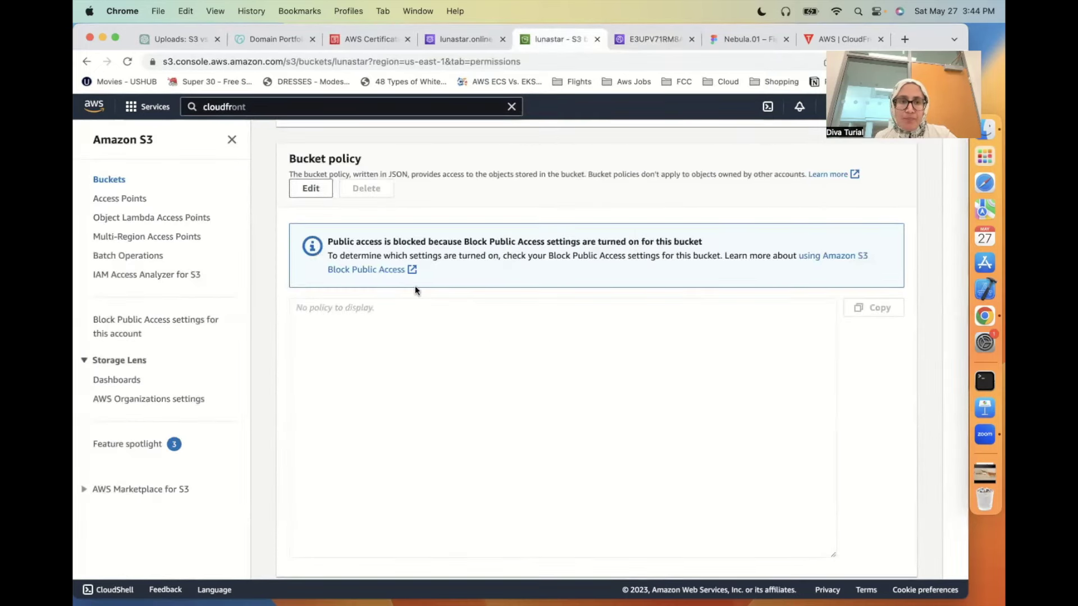
pyautogui.click(127, 63)
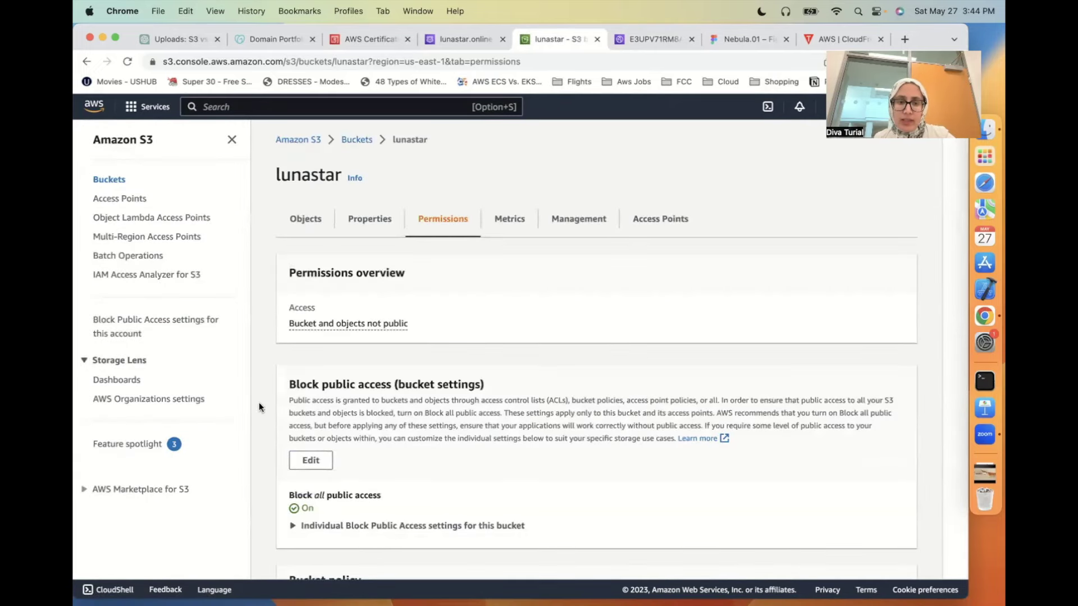
pyautogui.scroll(-8, 273, 483)
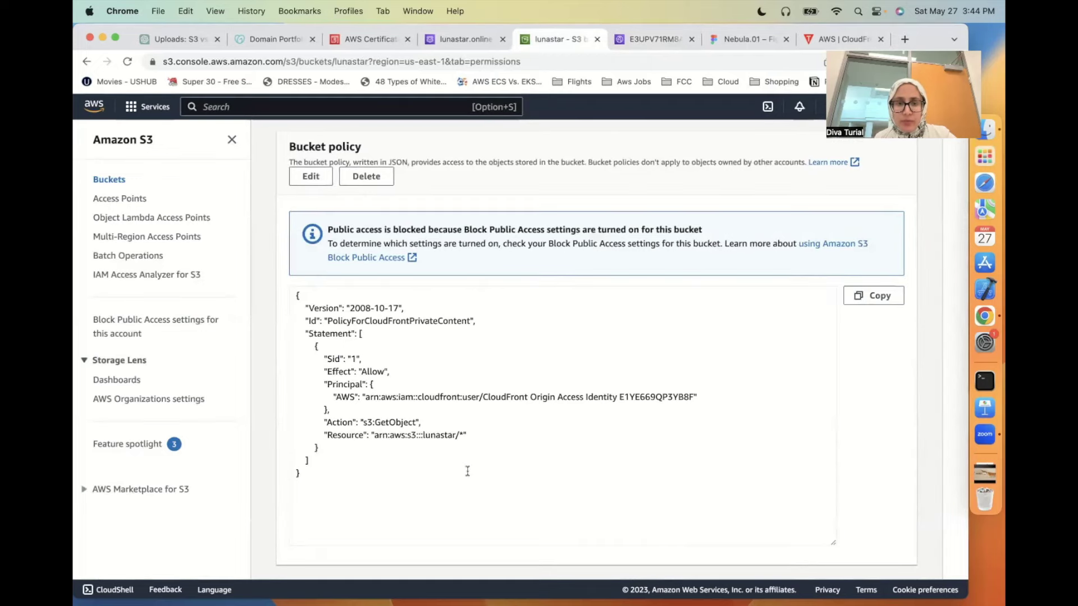
pyautogui.scroll(5, 352, 388)
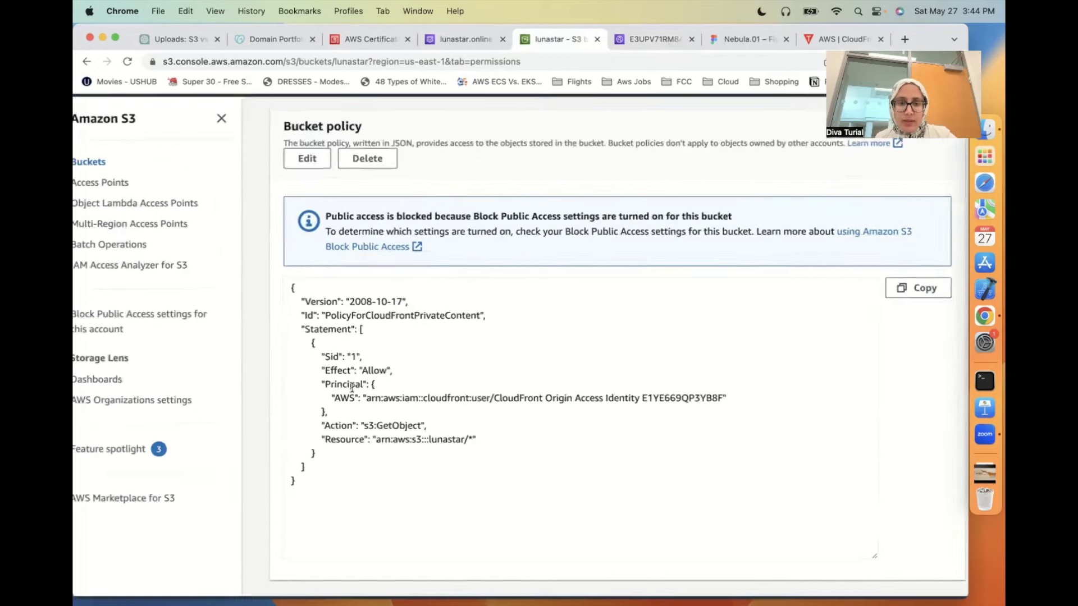
pyautogui.hscroll(1, 352, 387)
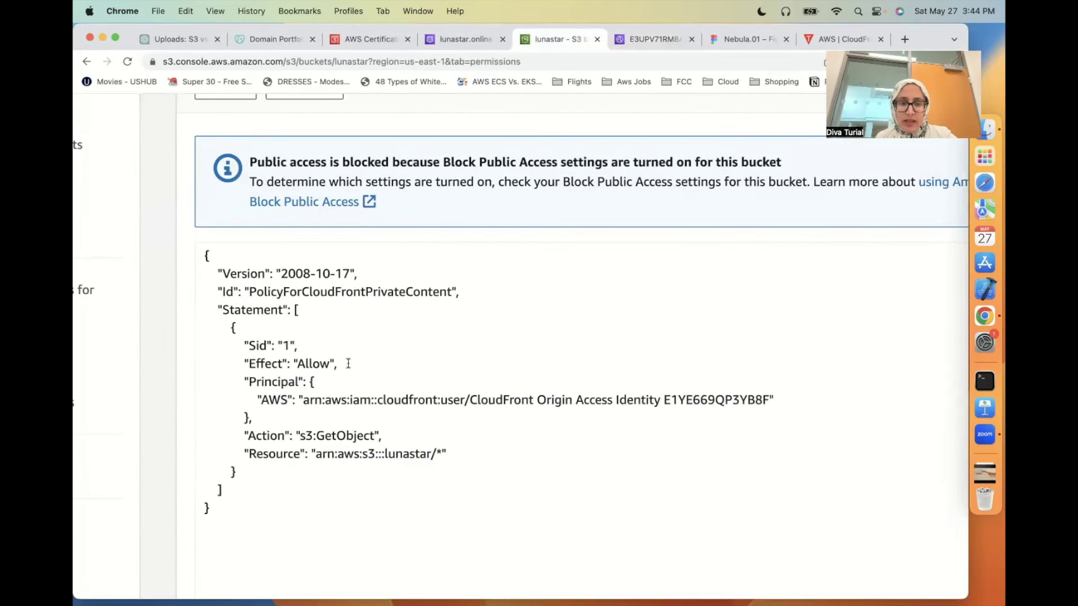
pyautogui.click(768, 396)
pyautogui.moveTo(768, 396); pyautogui.dragTo(663, 400)
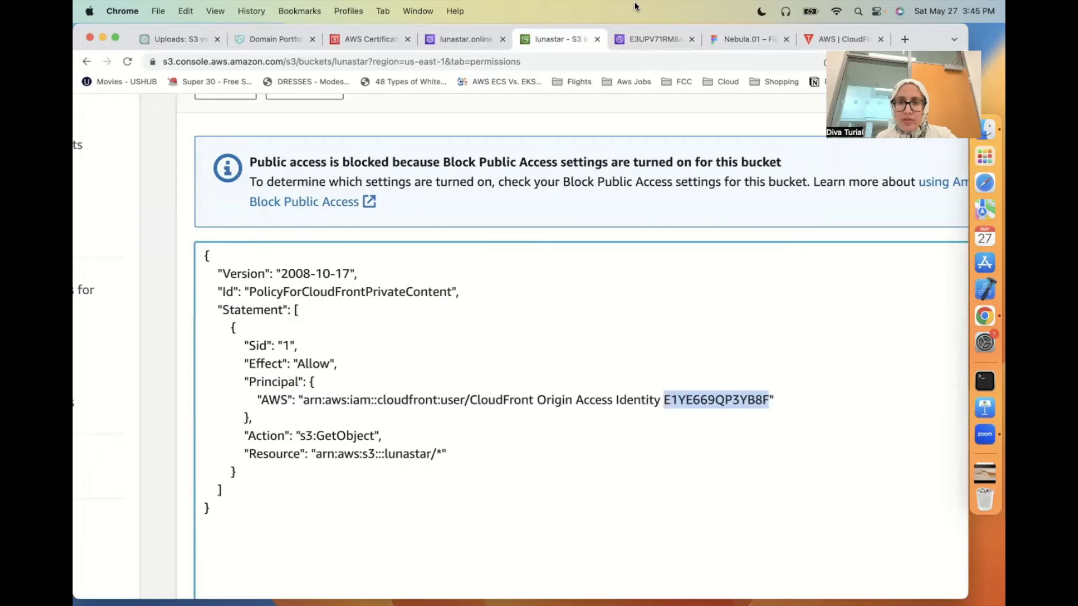
# - Compare the new distribution's ID with the origin access identity named in the lunastar bucket policy
pyautogui.click(649, 41)
pyautogui.moveTo(284, 200); pyautogui.dragTo(249, 197)
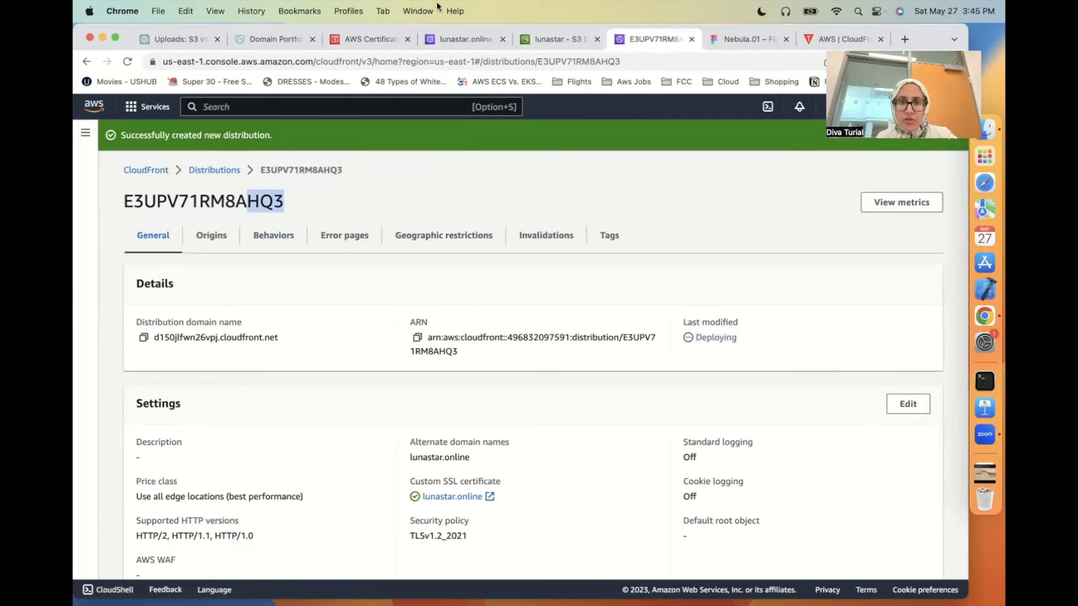
pyautogui.click(553, 39)
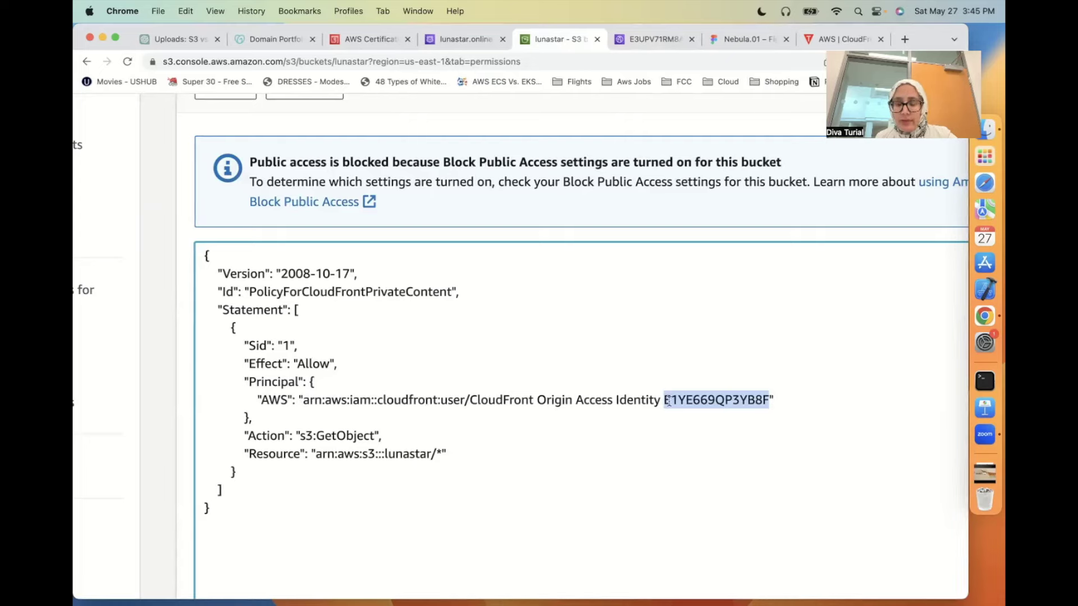
pyautogui.click(769, 404)
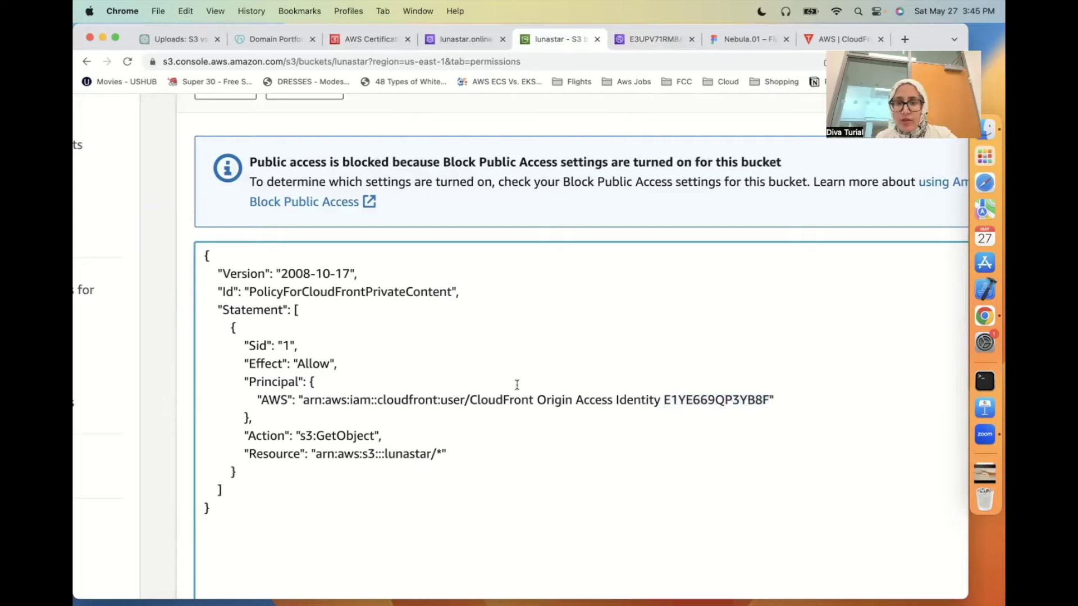
pyautogui.moveTo(538, 400); pyautogui.dragTo(769, 406)
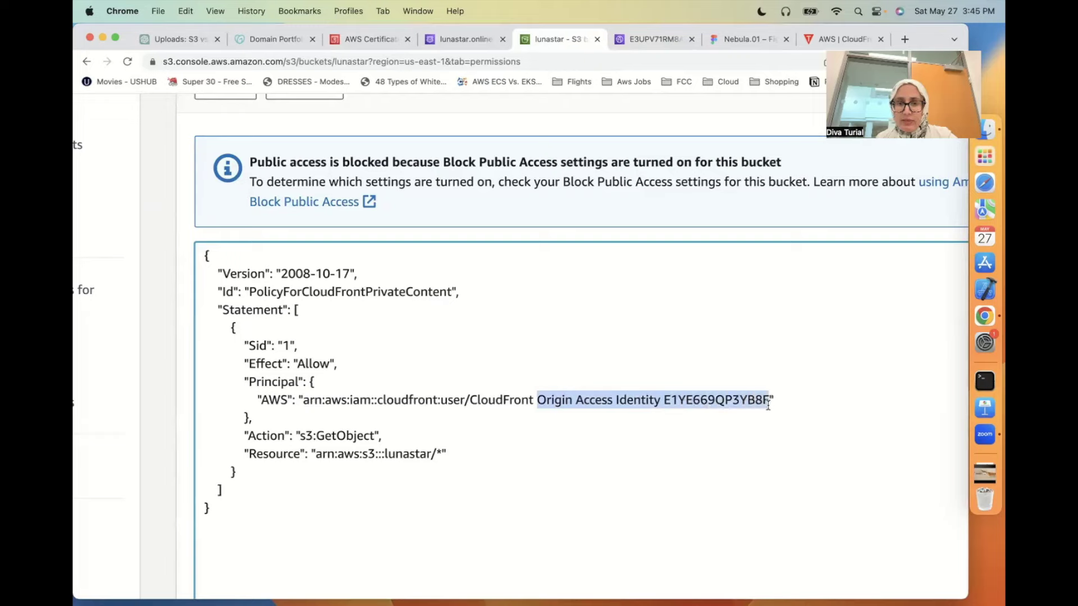
# - Look for the bucket policy's identity in CloudFront's origin access control settings and reload the list
pyautogui.click(627, 39)
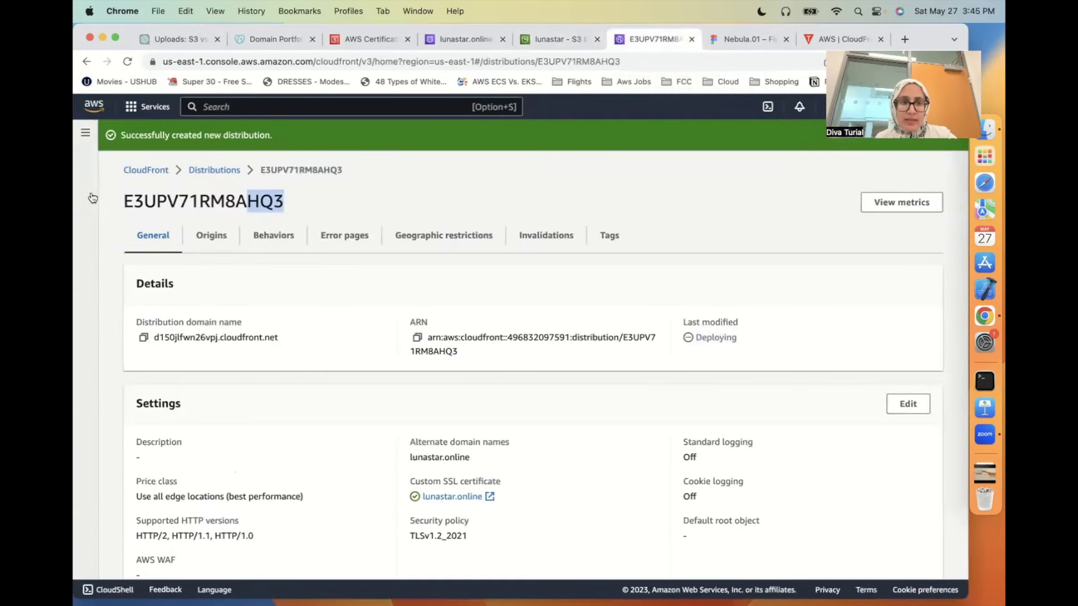
pyautogui.click(85, 133)
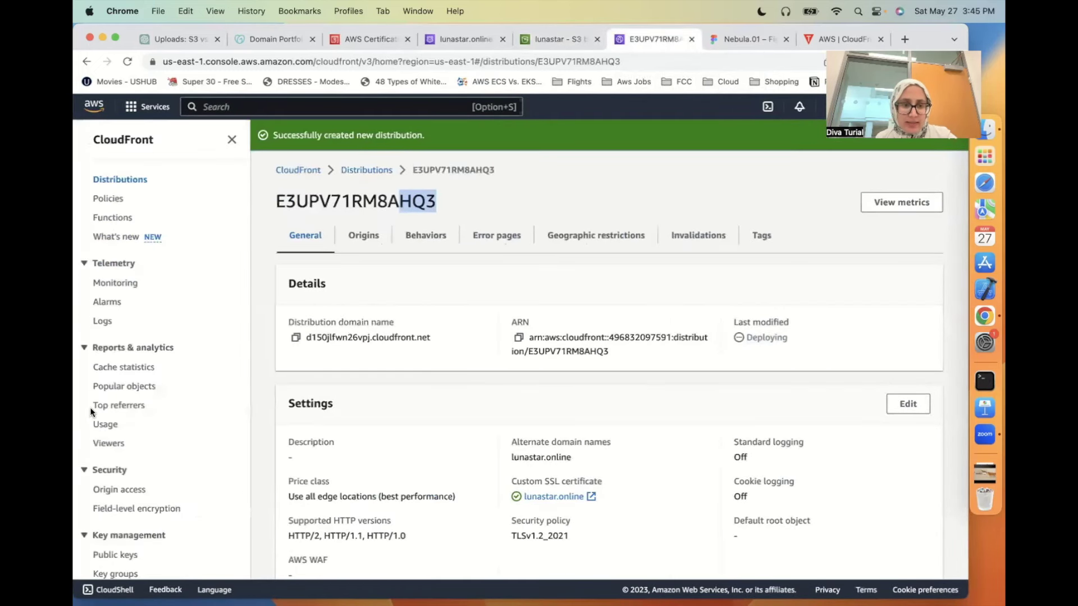
pyautogui.click(99, 494)
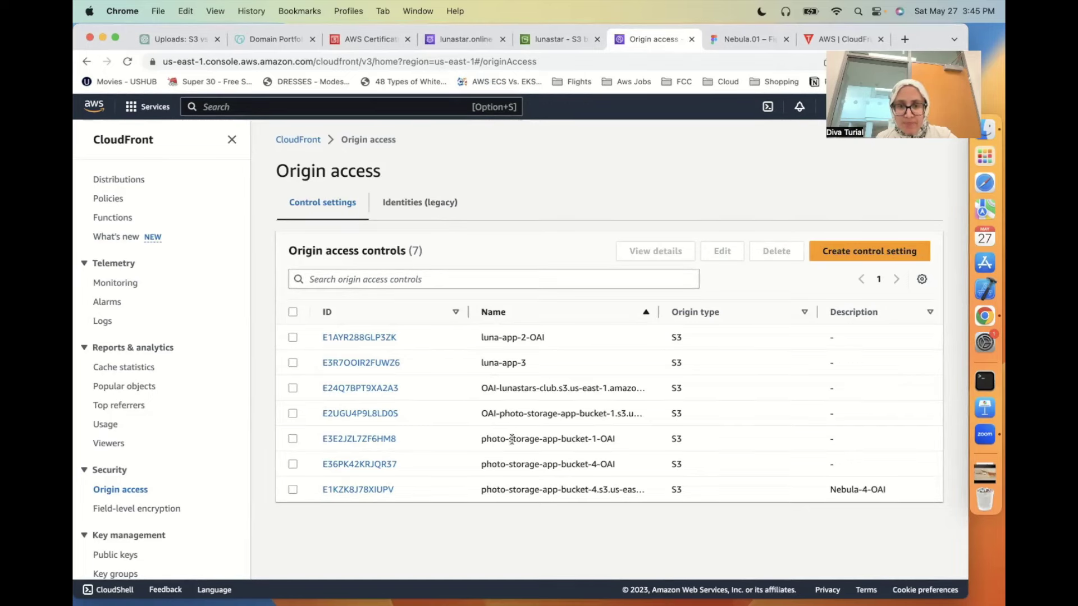
pyautogui.scroll(-1, 513, 442)
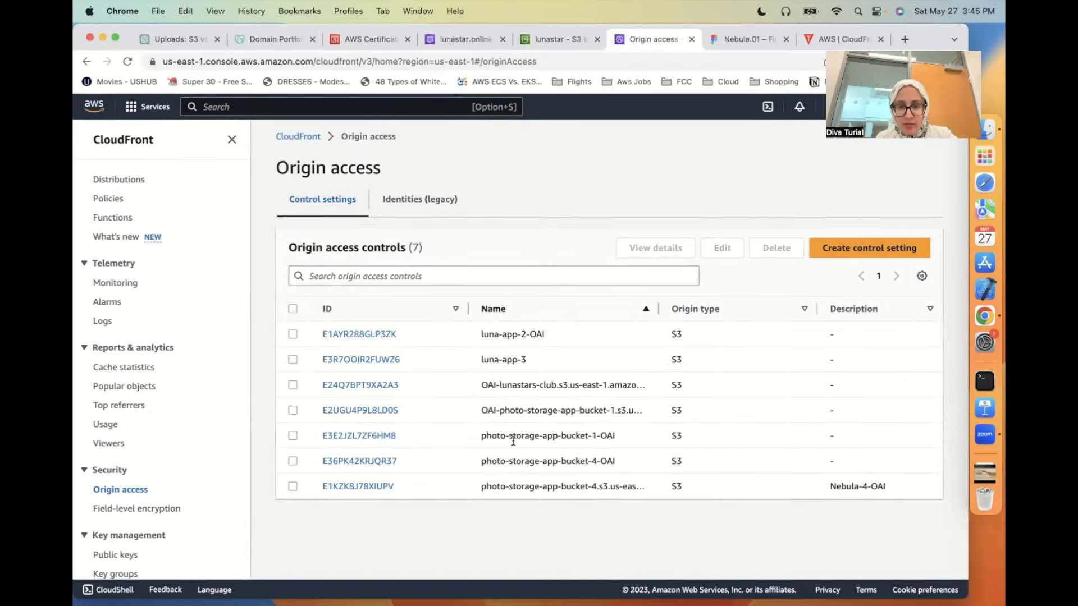
pyautogui.scroll(1, 513, 441)
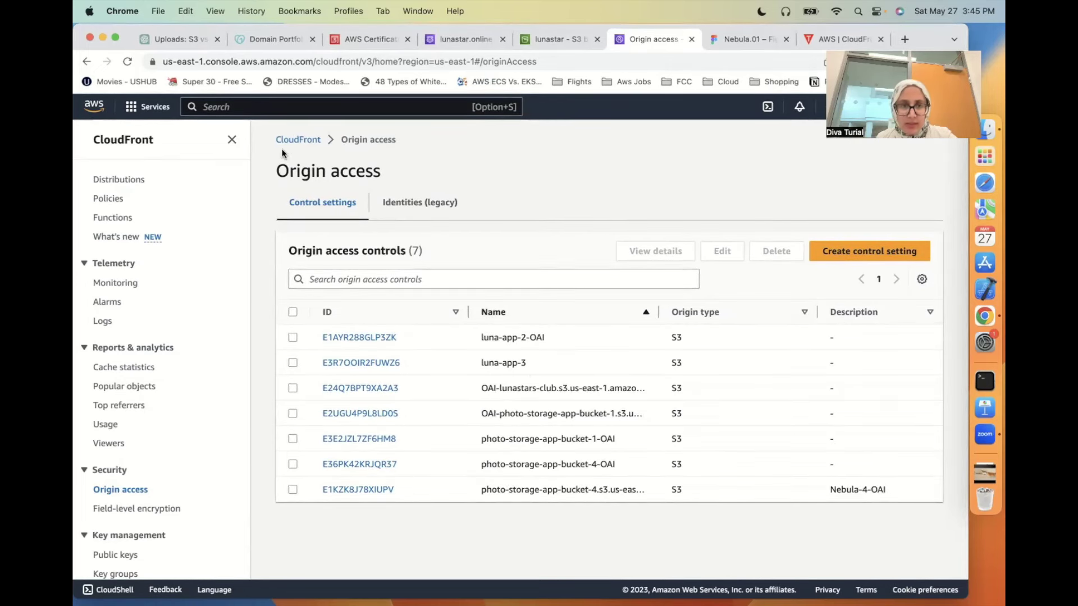
pyautogui.click(128, 61)
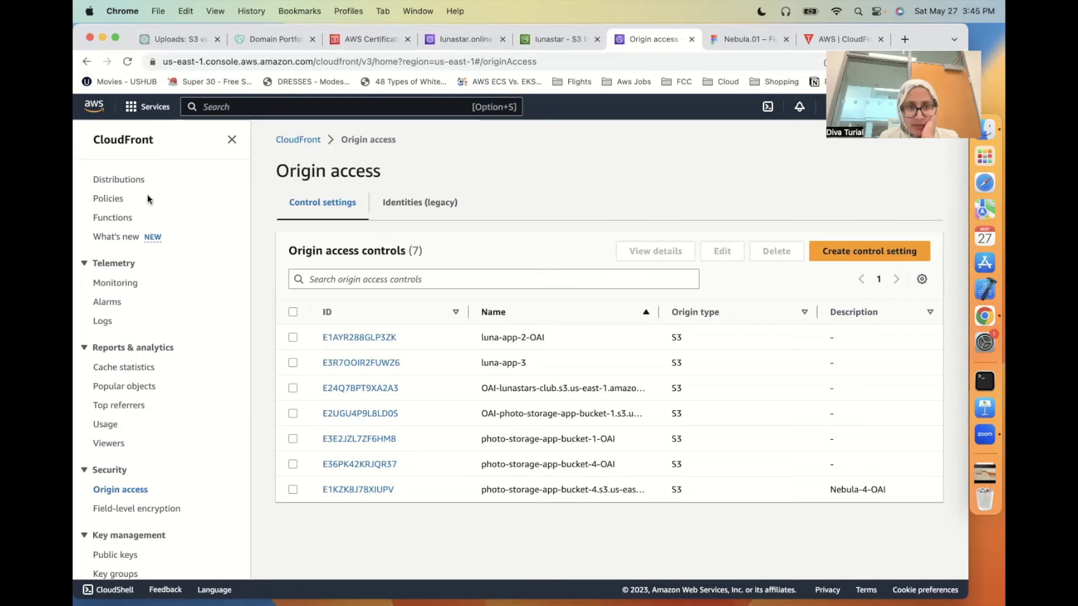
# - Open the lunastar.online distribution's origins and widen the Origin access column to read the full identity
pyautogui.click(137, 180)
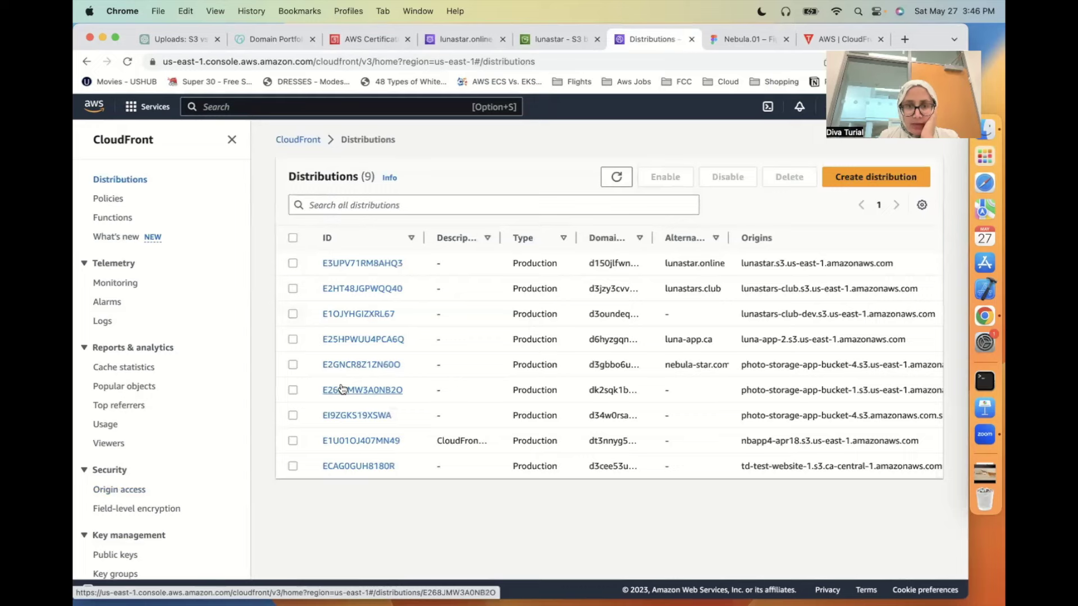
pyautogui.click(390, 269)
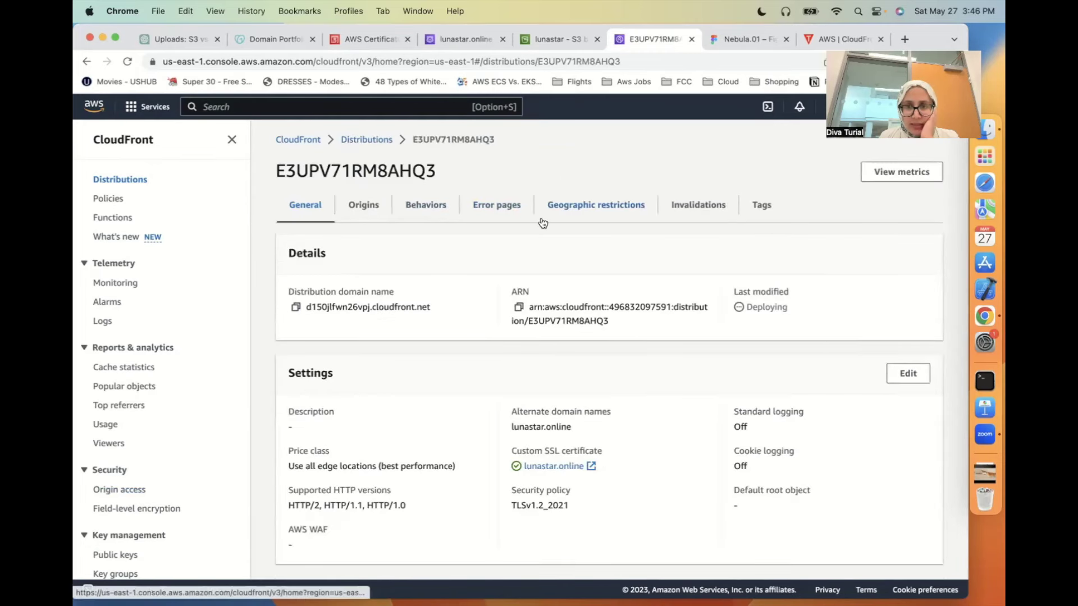
pyautogui.click(364, 207)
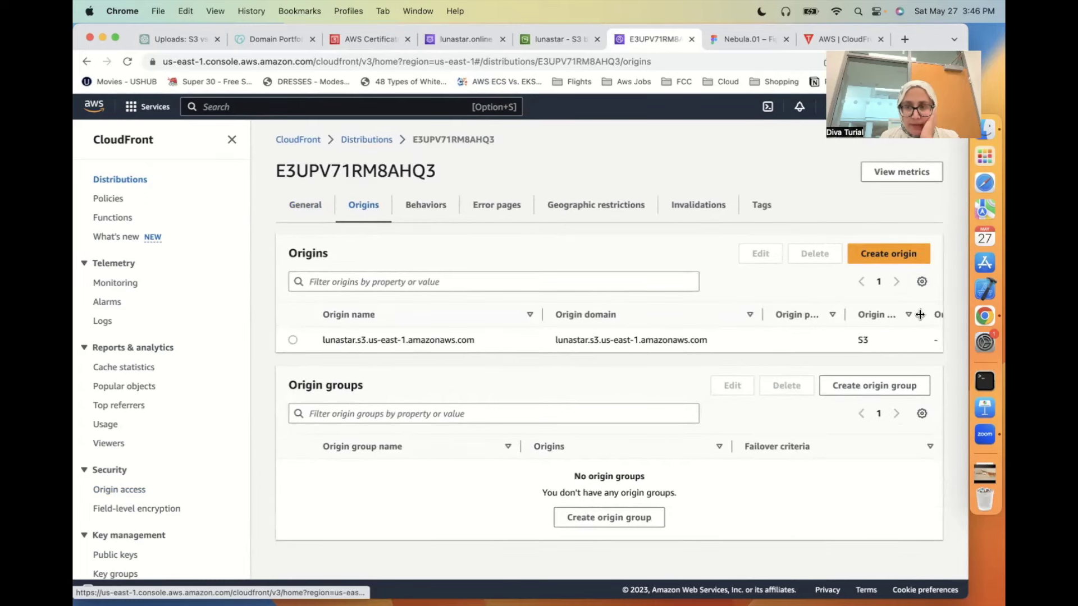
pyautogui.hscroll(5, 916, 341)
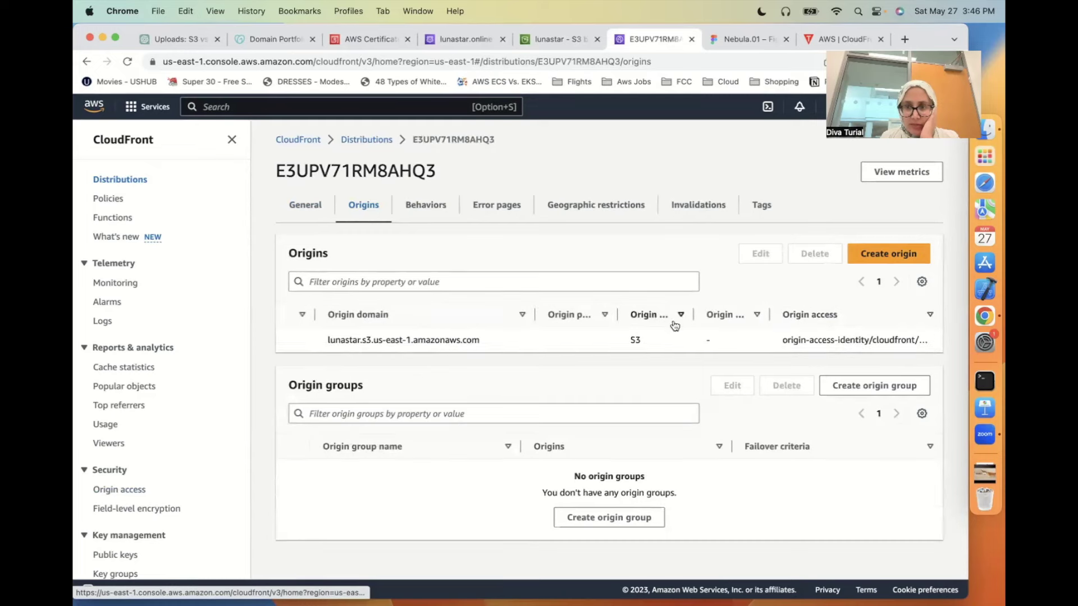
pyautogui.moveTo(932, 316); pyautogui.dragTo(962, 334)
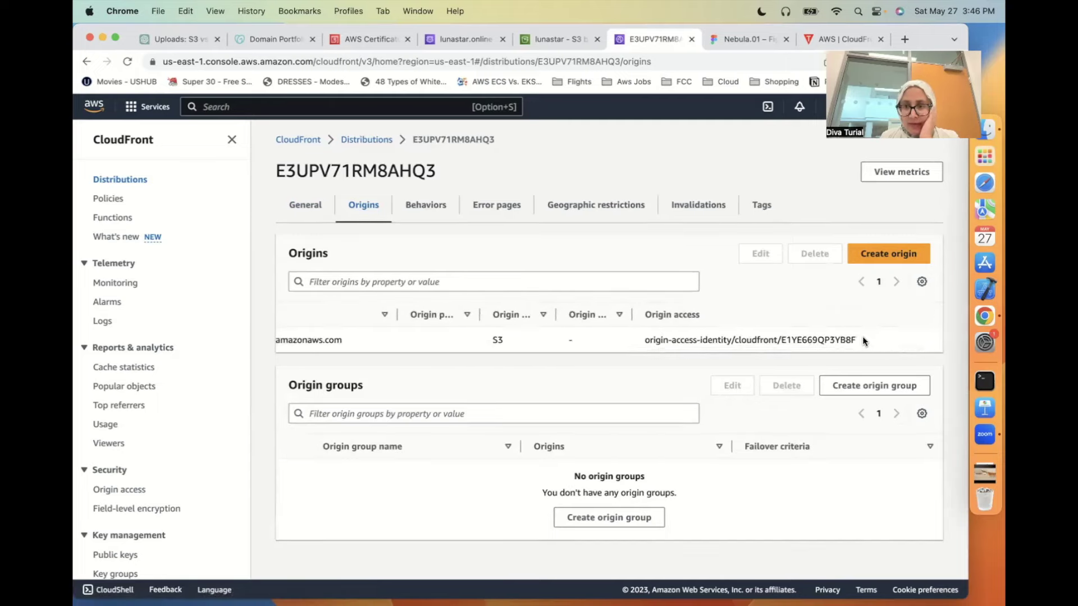
pyautogui.moveTo(854, 335); pyautogui.dragTo(780, 334)
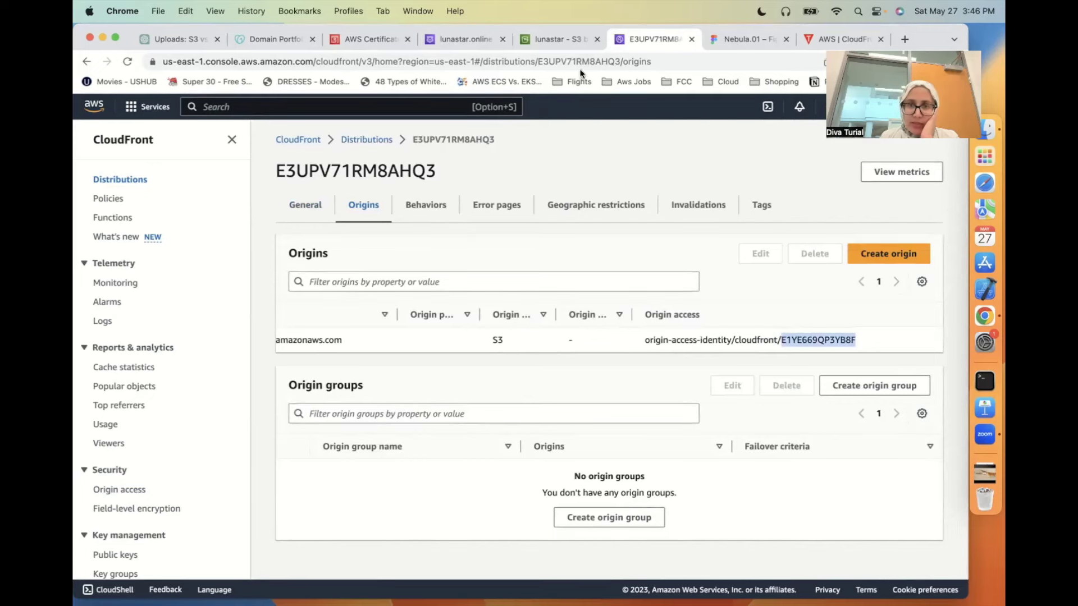
# - Compare the last characters of the identity in the lunastar bucket policy with those in the distribution's origin access
pyautogui.click(549, 38)
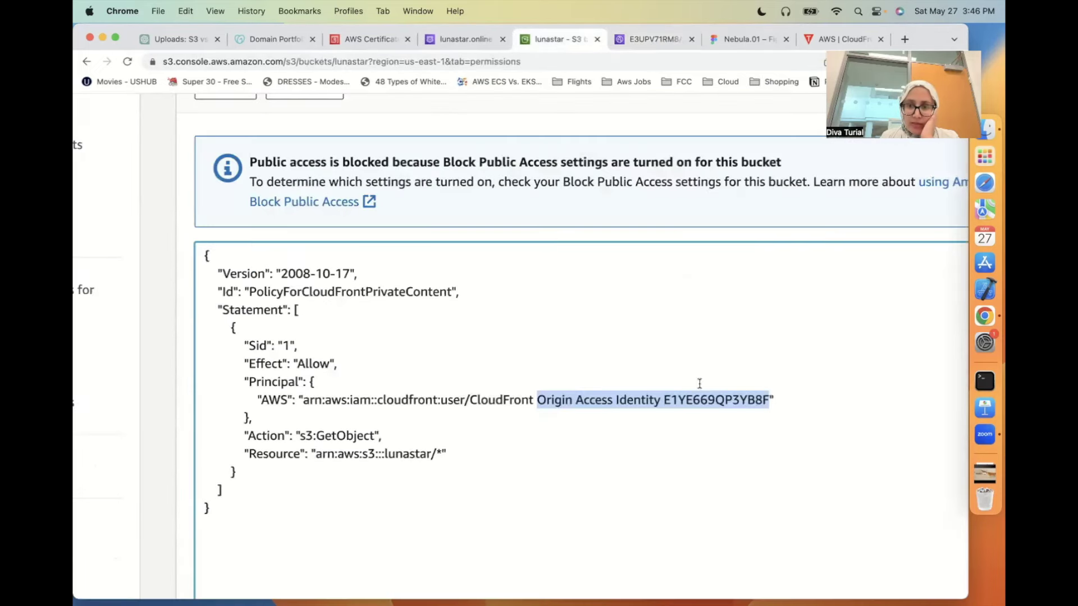
pyautogui.click(744, 413)
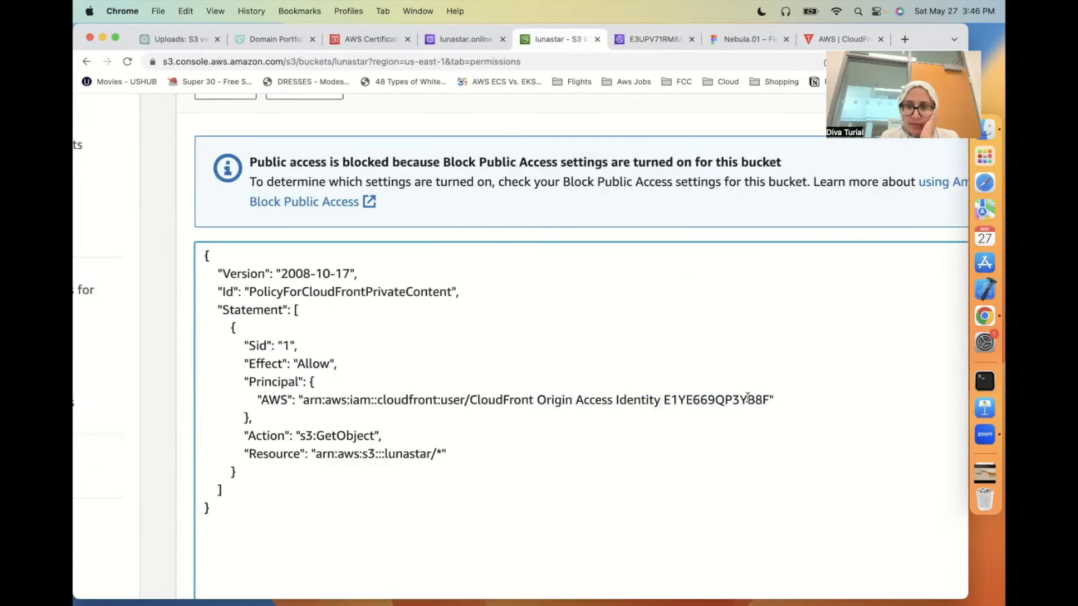
pyautogui.moveTo(747, 400); pyautogui.dragTo(771, 398)
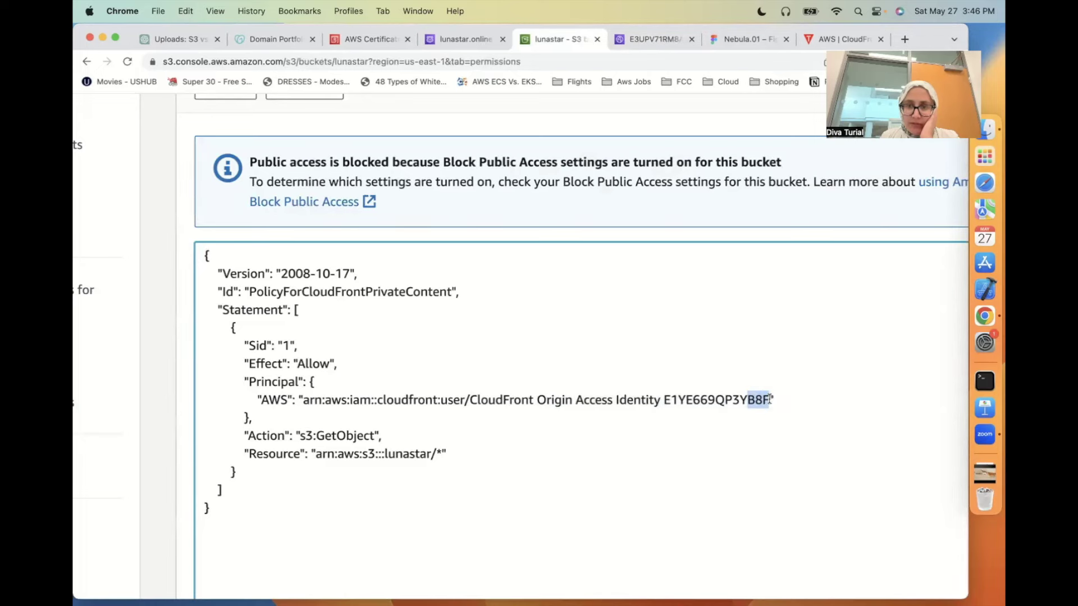
pyautogui.click(652, 35)
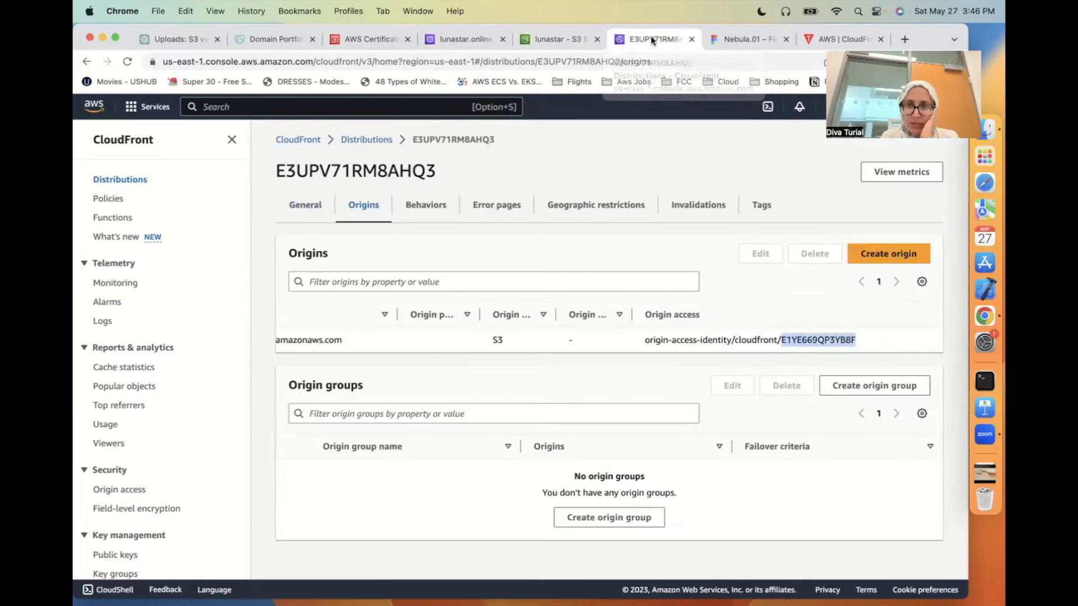
pyautogui.click(850, 340)
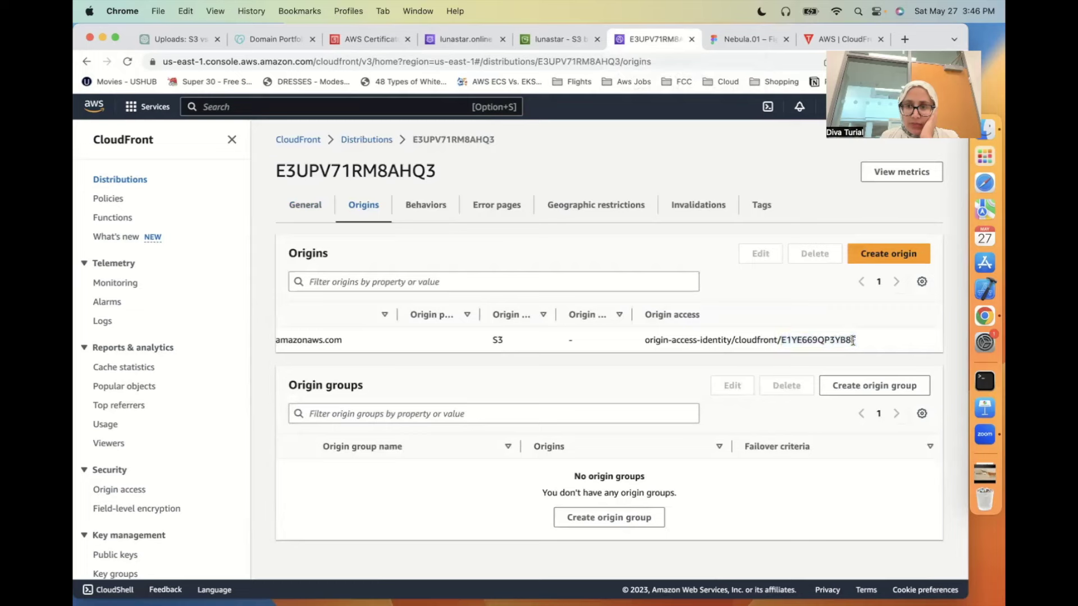
pyautogui.moveTo(848, 340); pyautogui.dragTo(840, 341)
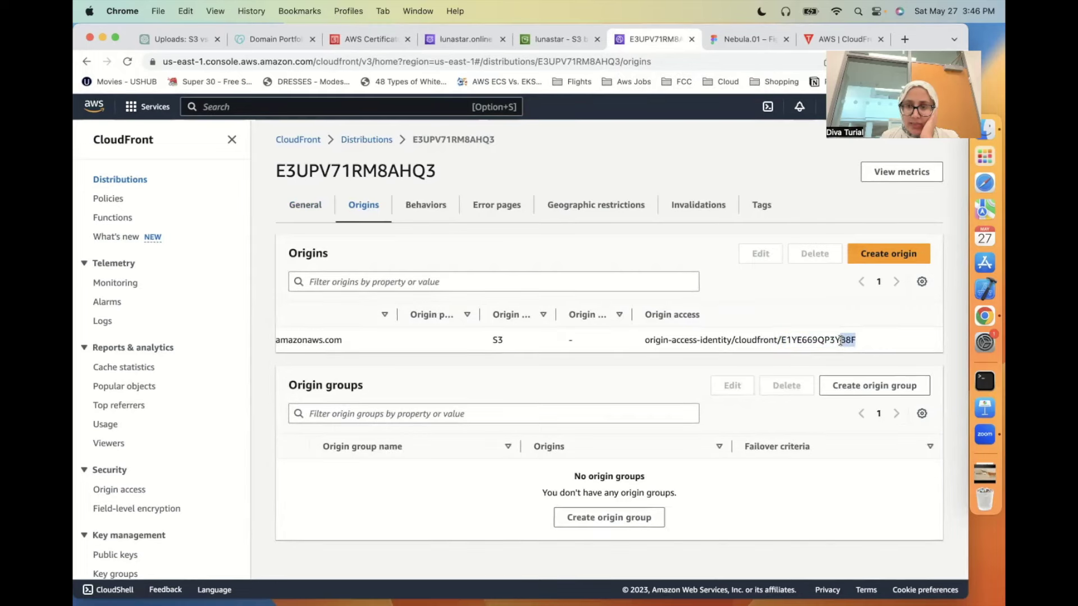
# - Recheck the origin access control settings and reopen the origins of the lunastar.online distribution
pyautogui.click(123, 495)
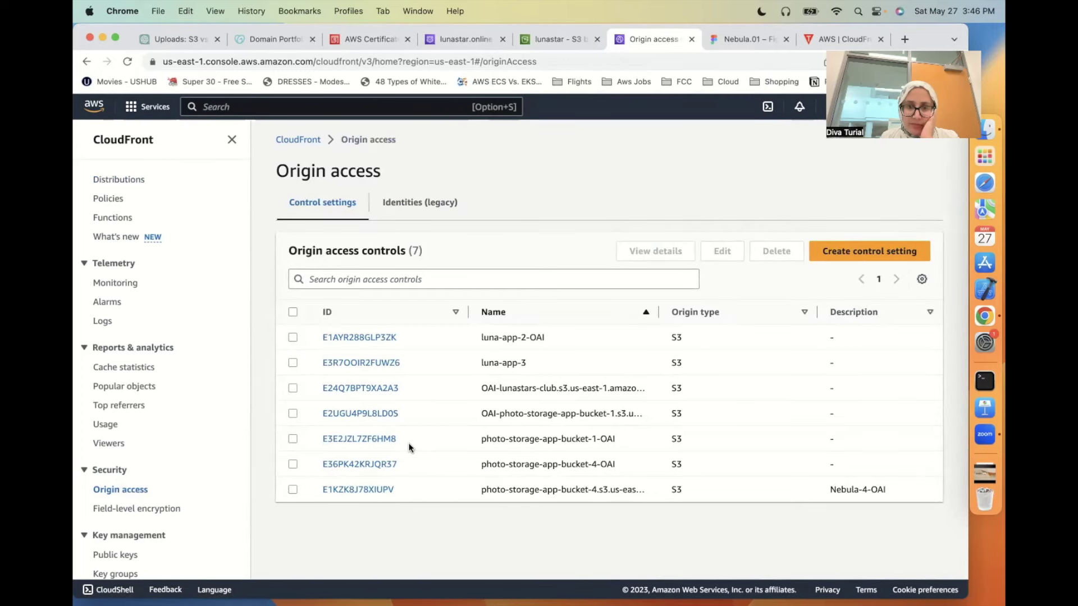
pyautogui.scroll(-1, 405, 449)
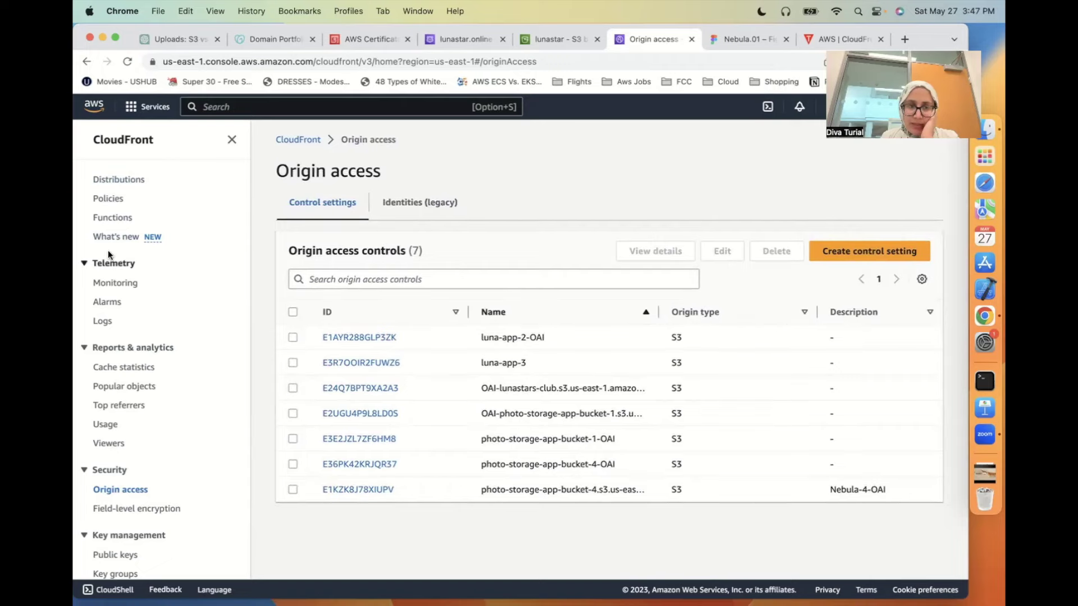
pyautogui.click(125, 179)
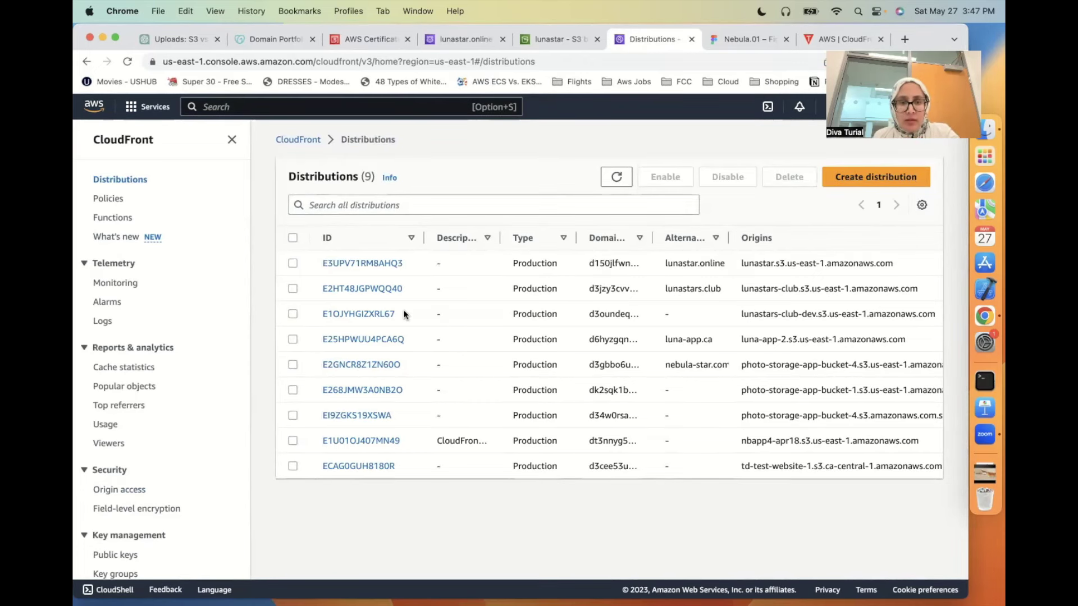
pyautogui.click(363, 264)
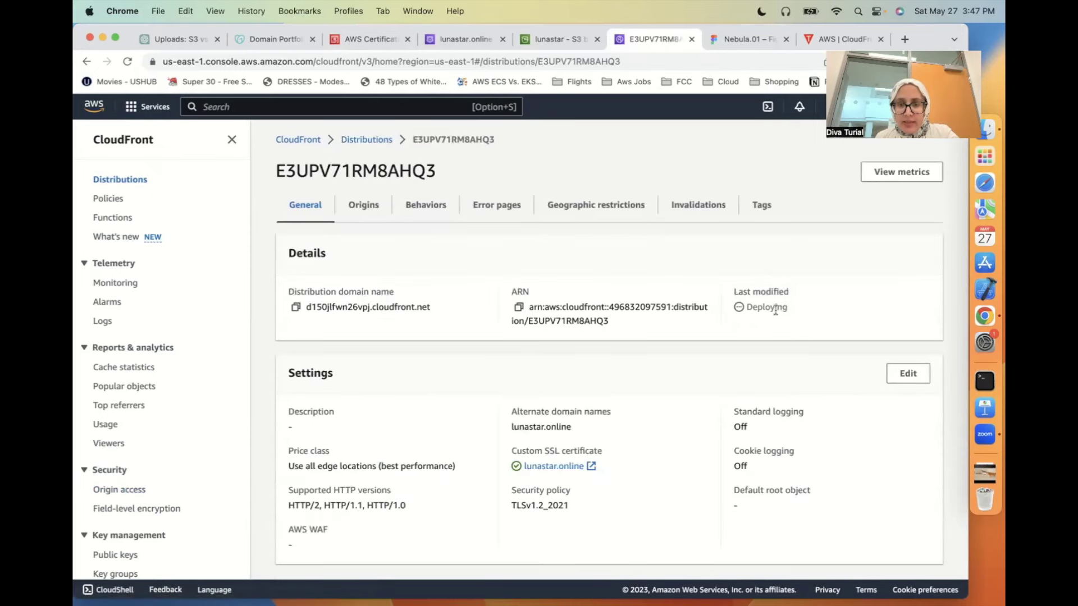
pyautogui.click(363, 206)
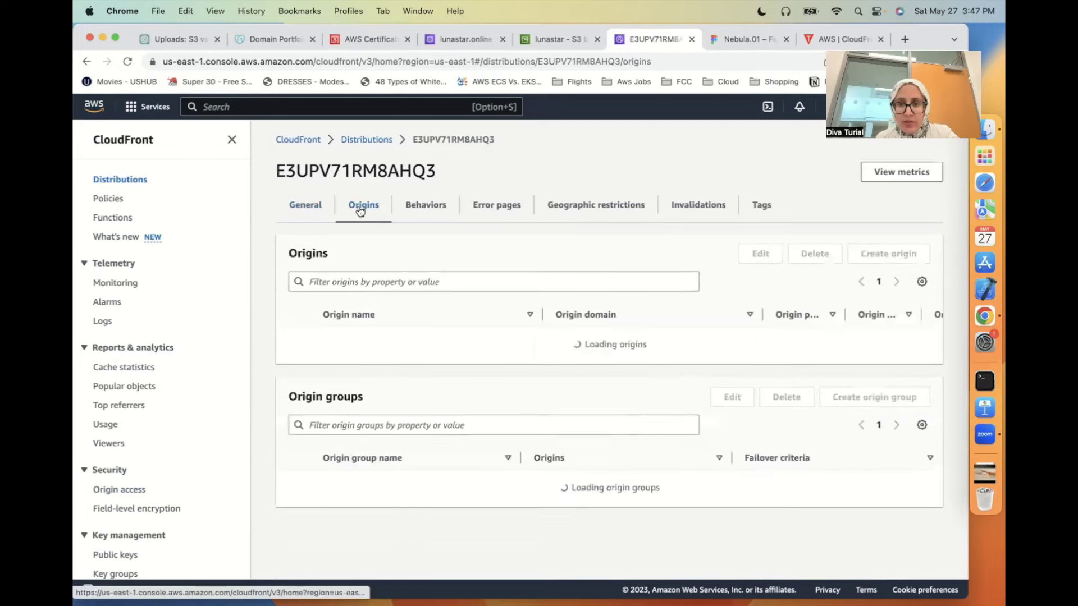
# - Match the ending of the distribution's origin access identity against the principal in the lunastar bucket policy
pyautogui.hscroll(5, 904, 339)
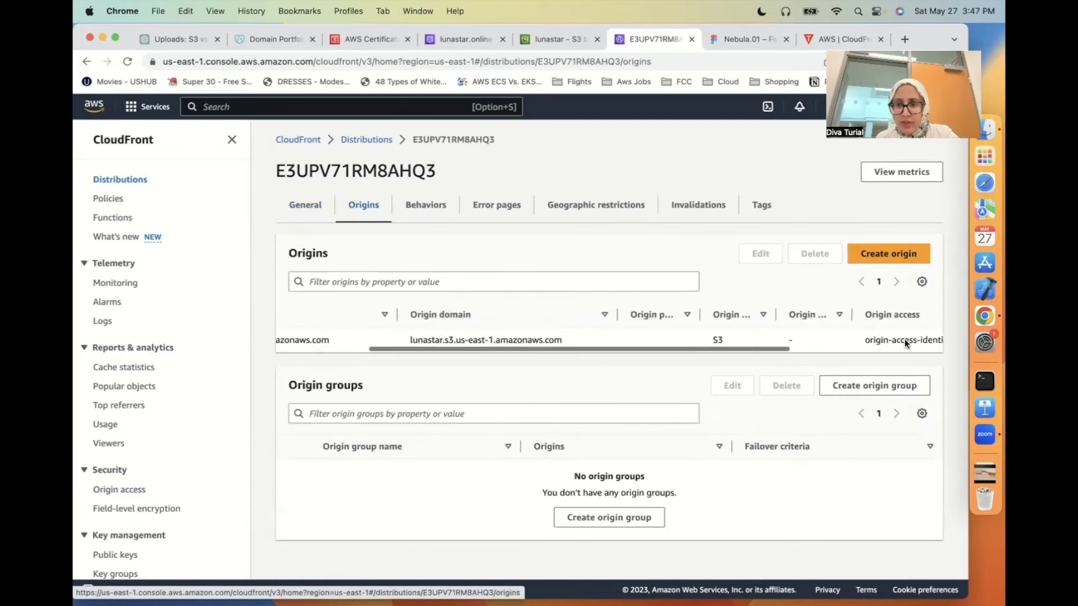
pyautogui.hscroll(1, 905, 339)
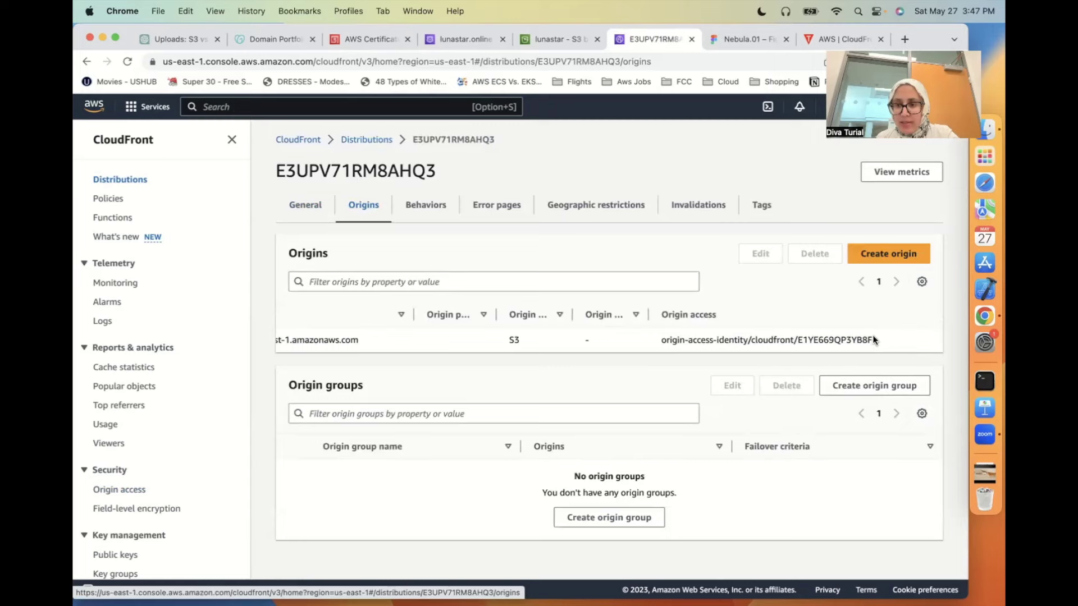
pyautogui.moveTo(873, 339); pyautogui.dragTo(854, 339)
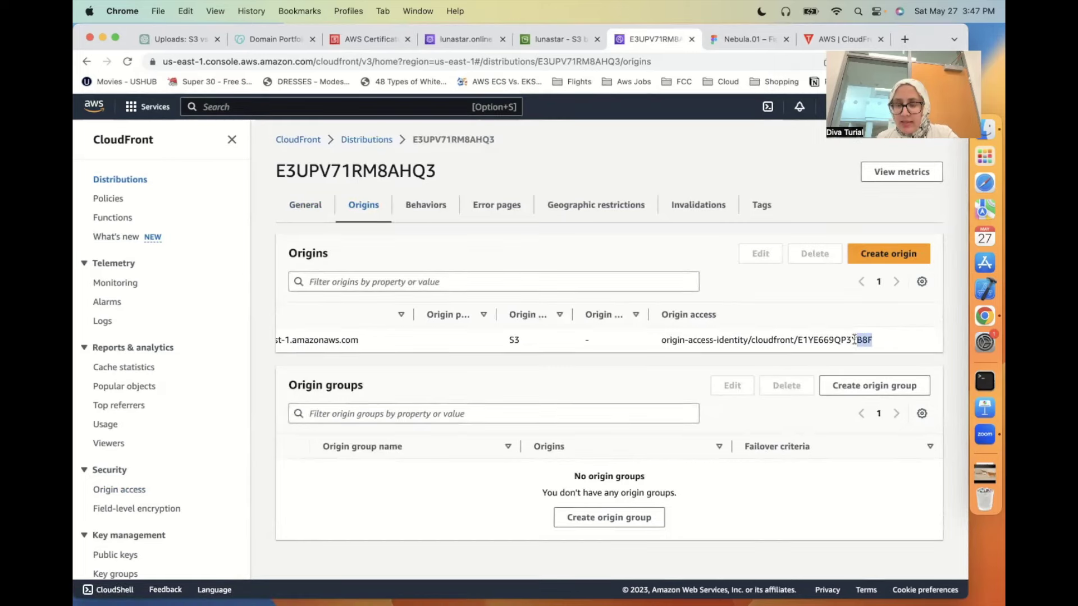
pyautogui.click(561, 39)
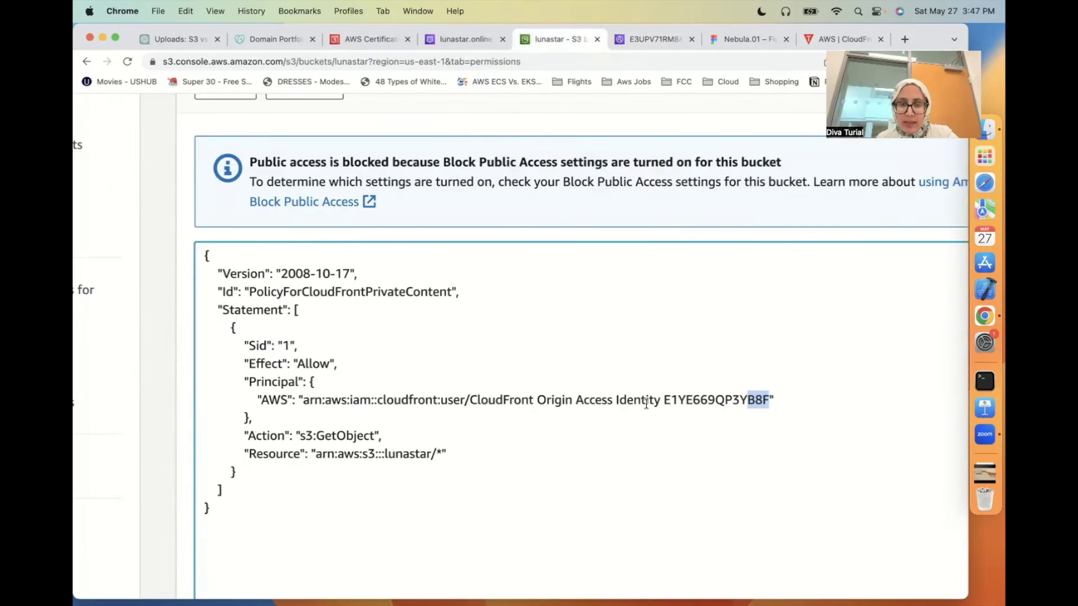
pyautogui.press('super+0')
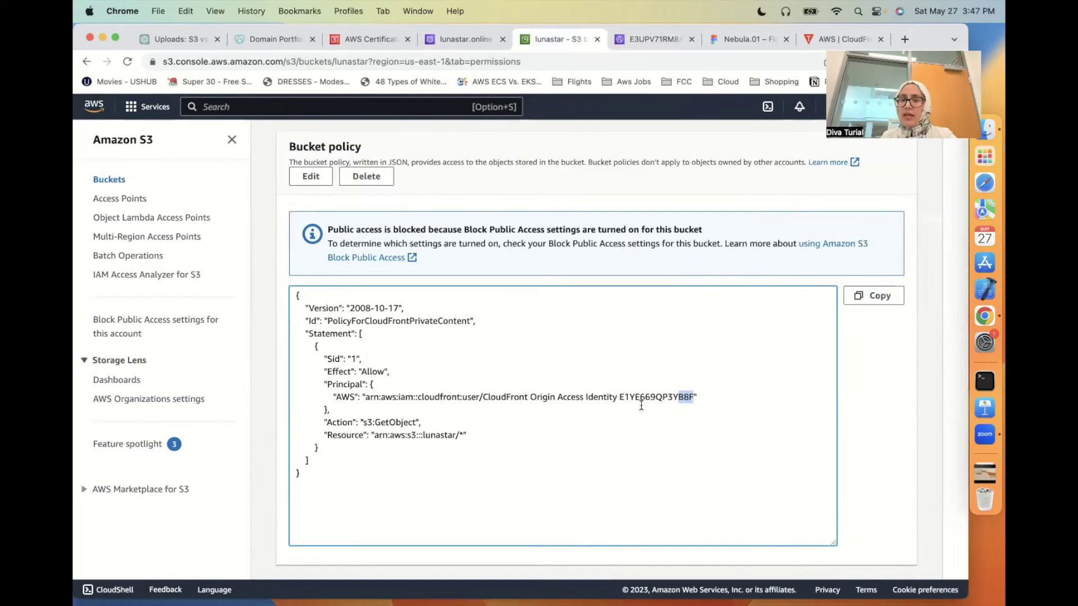
# - Upload the consecutive files bg1.jpeg through cr12.jpeg from the Downloads folder to the lunastar bucket
pyautogui.scroll(10, 641, 404)
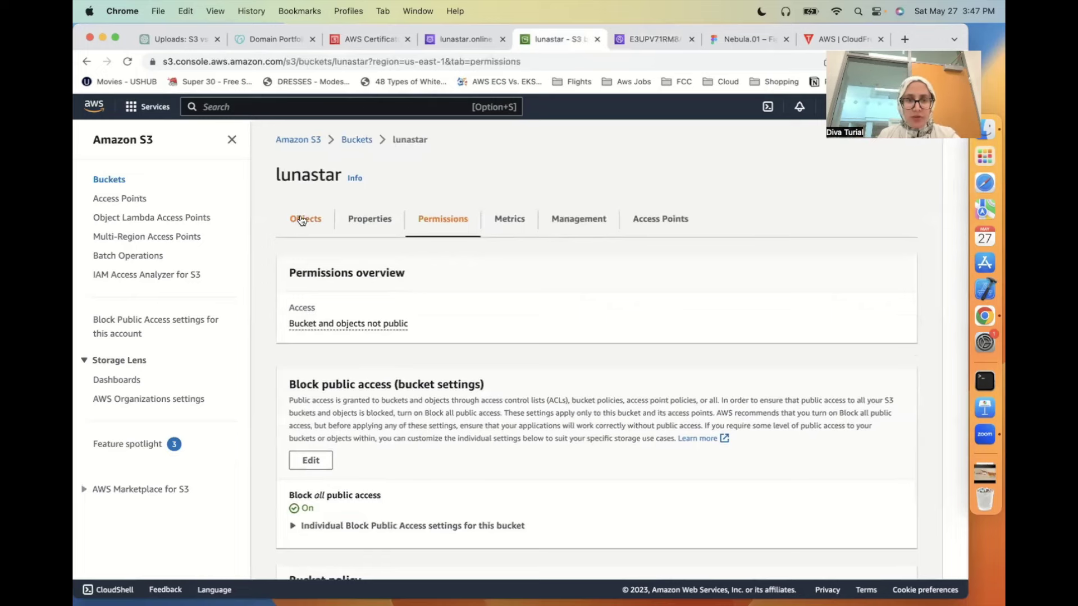
pyautogui.click(303, 219)
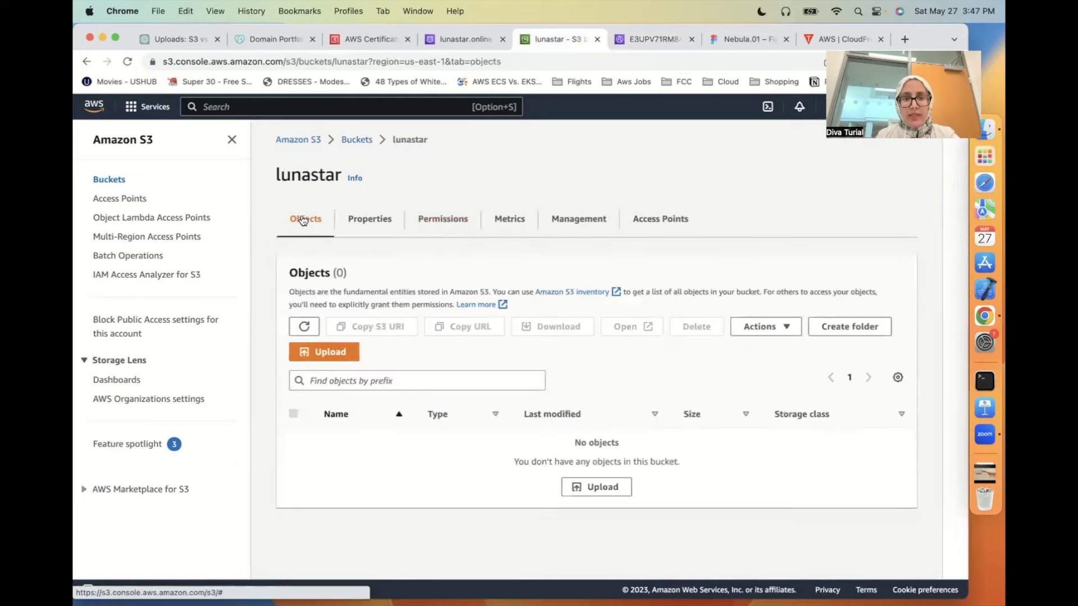
pyautogui.click(347, 357)
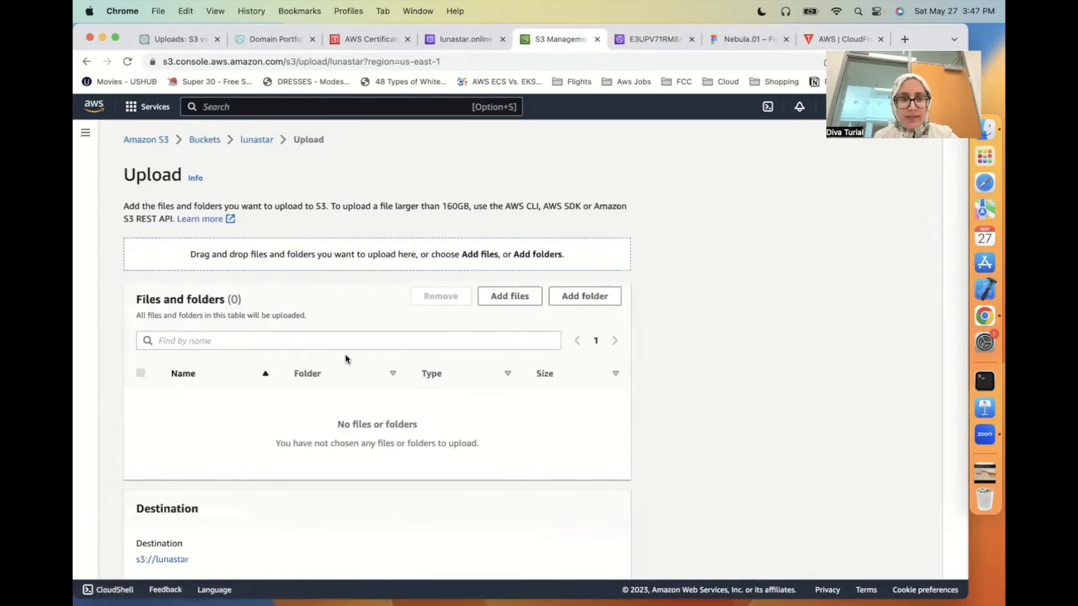
pyautogui.click(525, 299)
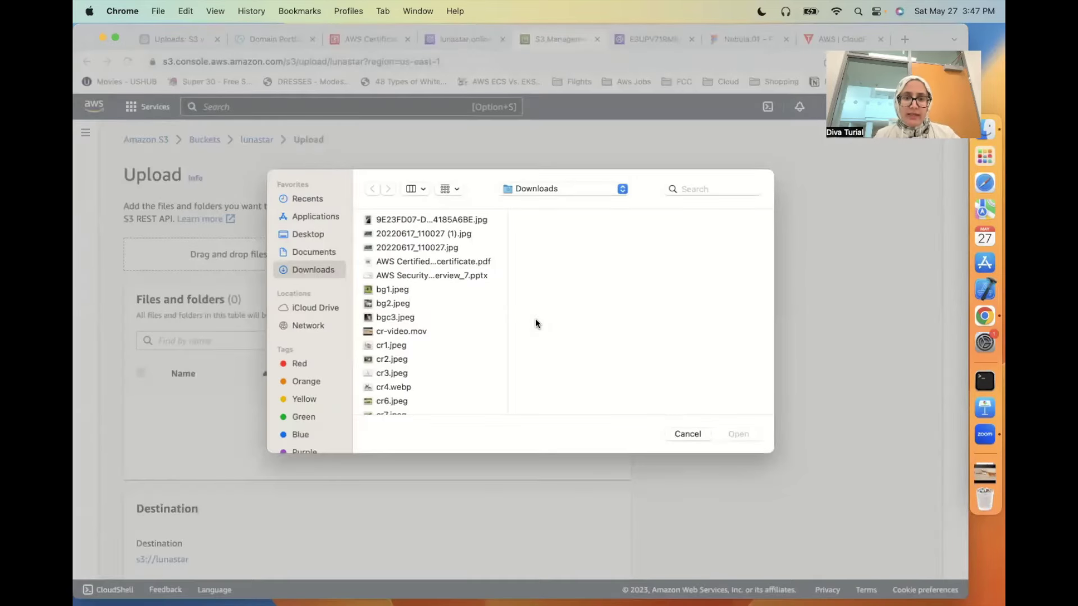
pyautogui.click(392, 291)
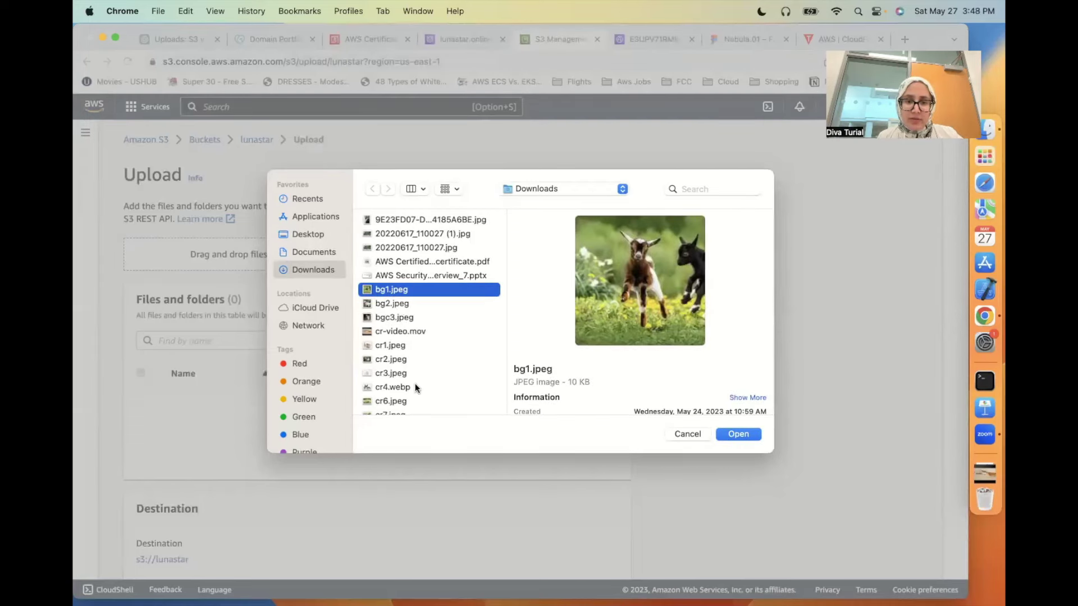
pyautogui.scroll(-3, 410, 382)
pyautogui.scroll(-2, 410, 380)
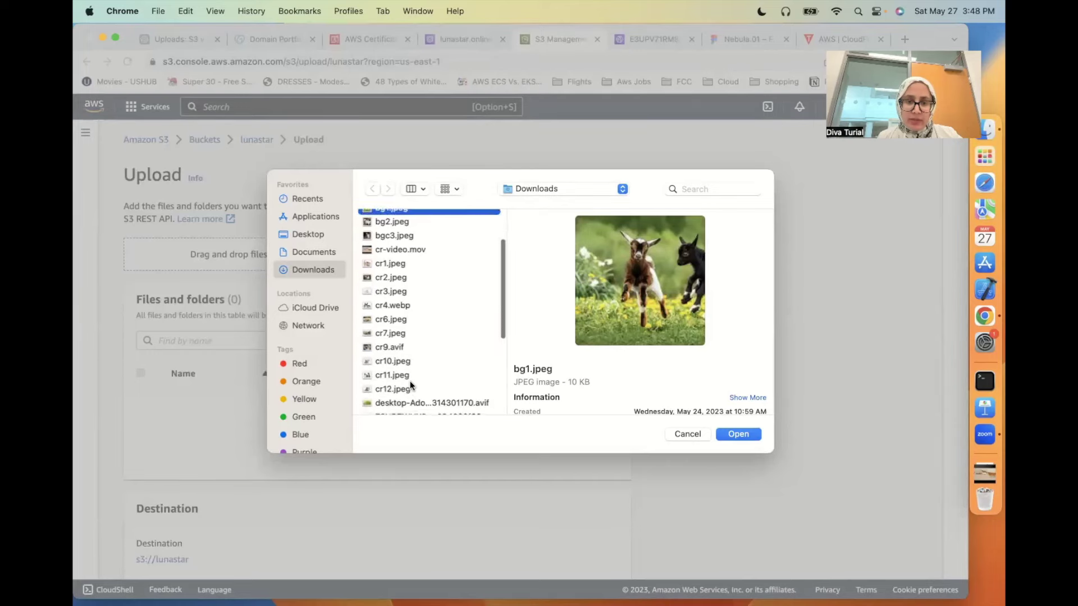
pyautogui.keyDown('shift'); pyautogui.click(406, 382); pyautogui.keyUp('shift')
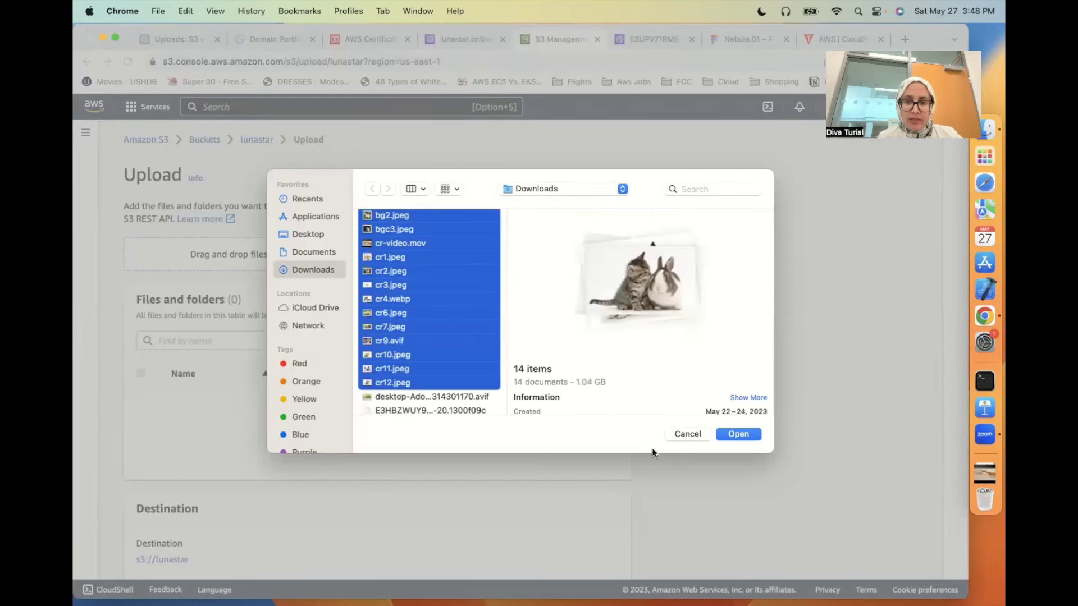
pyautogui.click(738, 434)
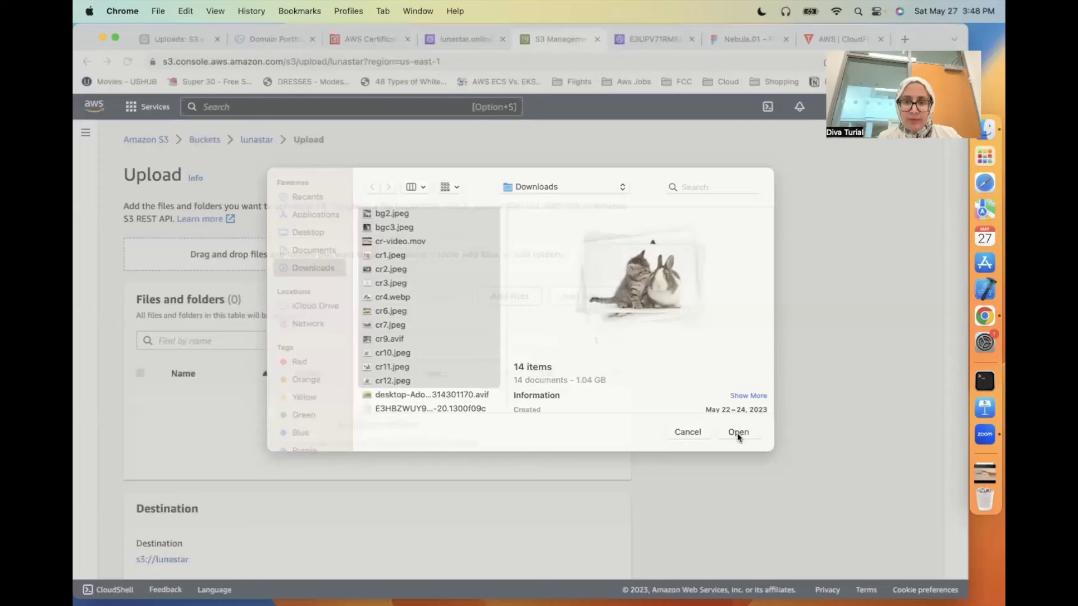
pyautogui.scroll(-5, 640, 382)
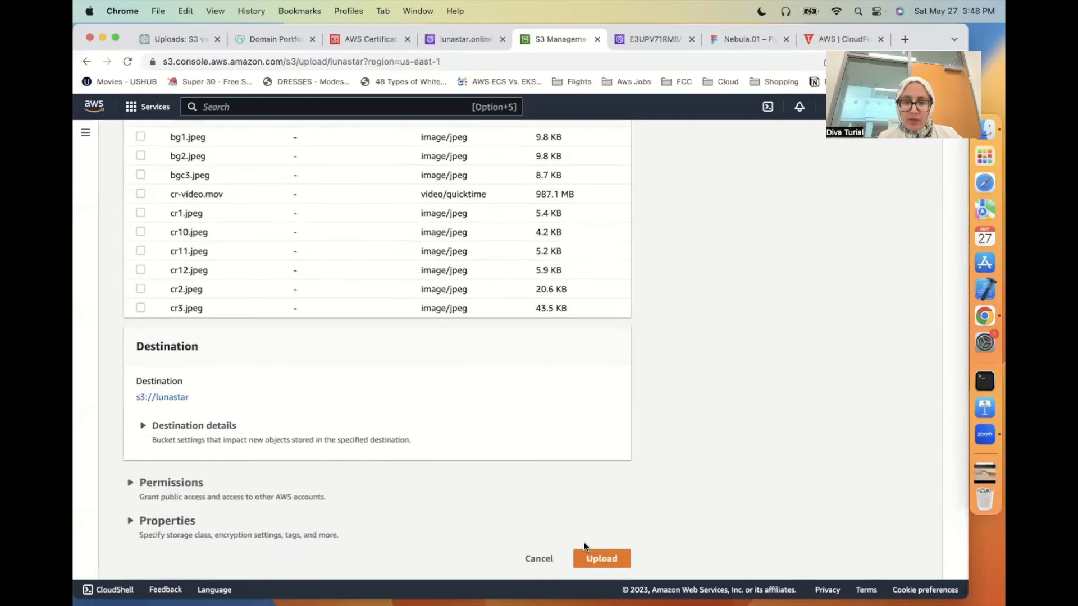
pyautogui.click(592, 561)
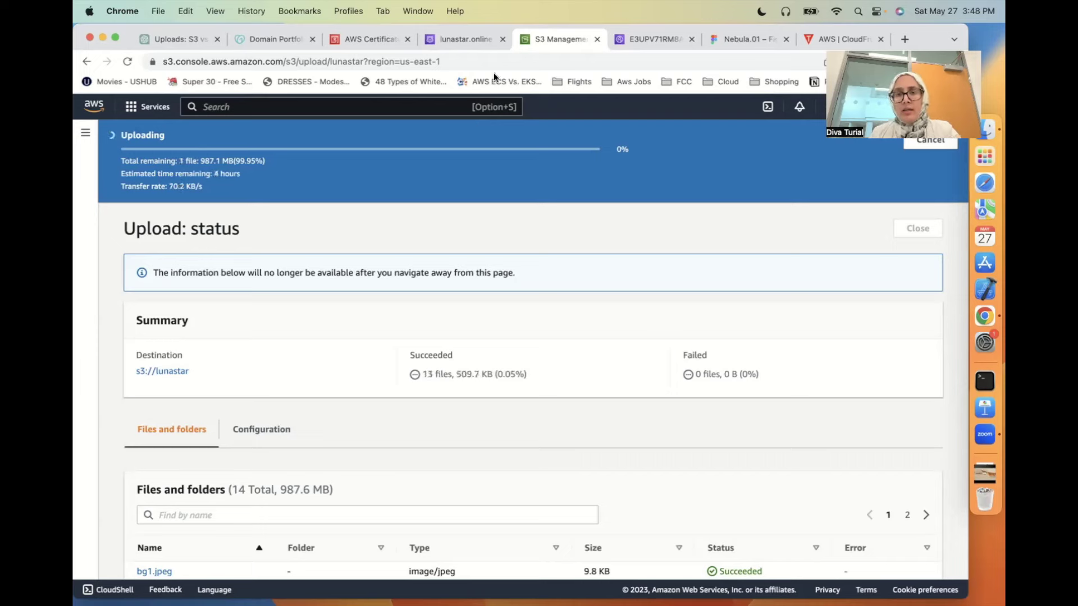
# - Review the general details of the lunastar.online distribution and check the progress of the S3 upload
pyautogui.click(641, 38)
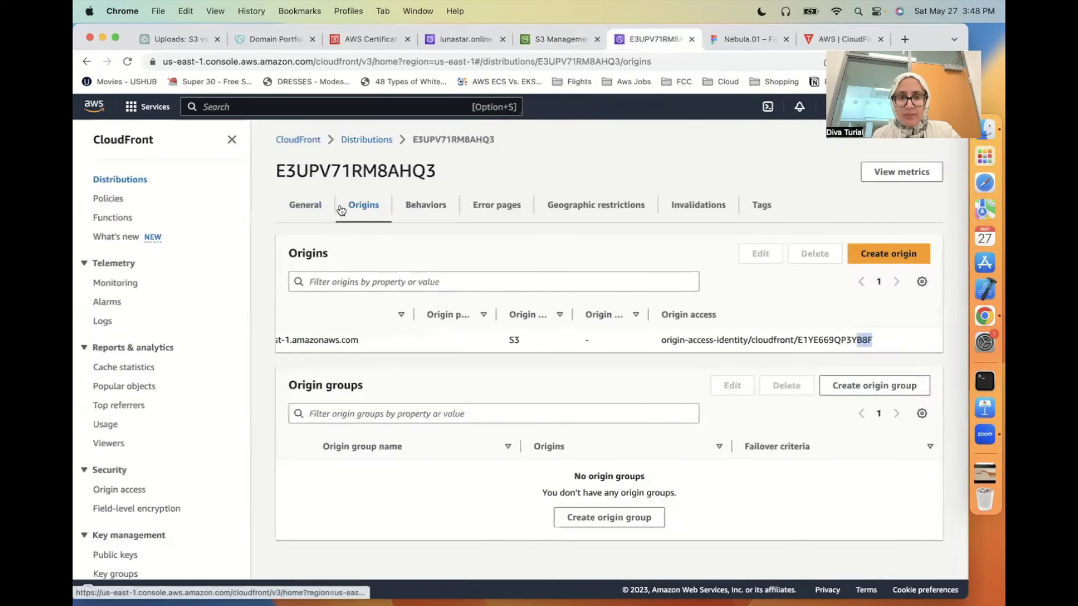
pyautogui.click(298, 208)
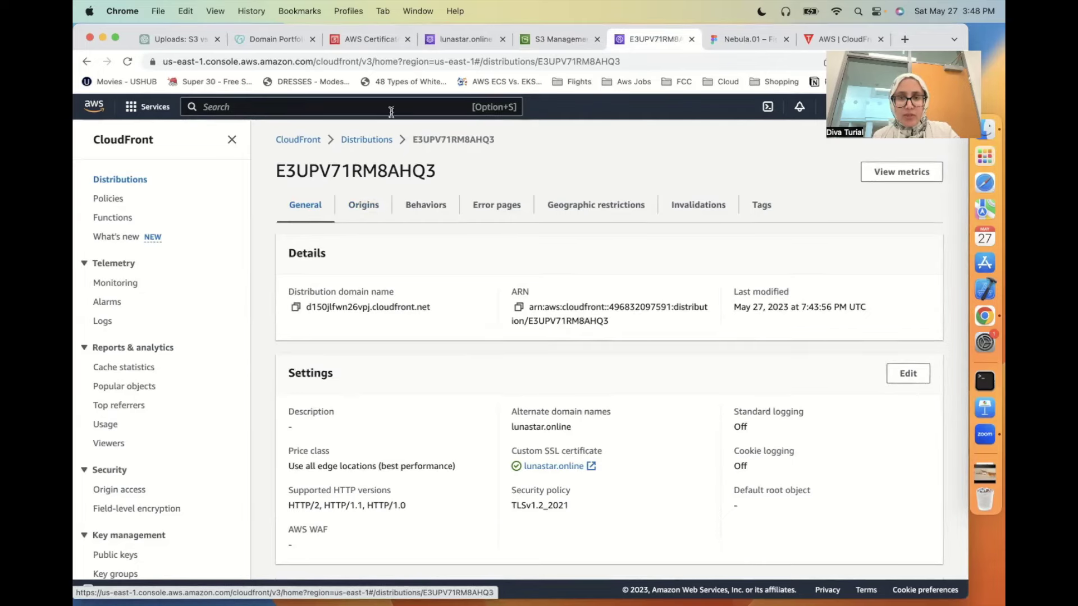
pyautogui.click(561, 39)
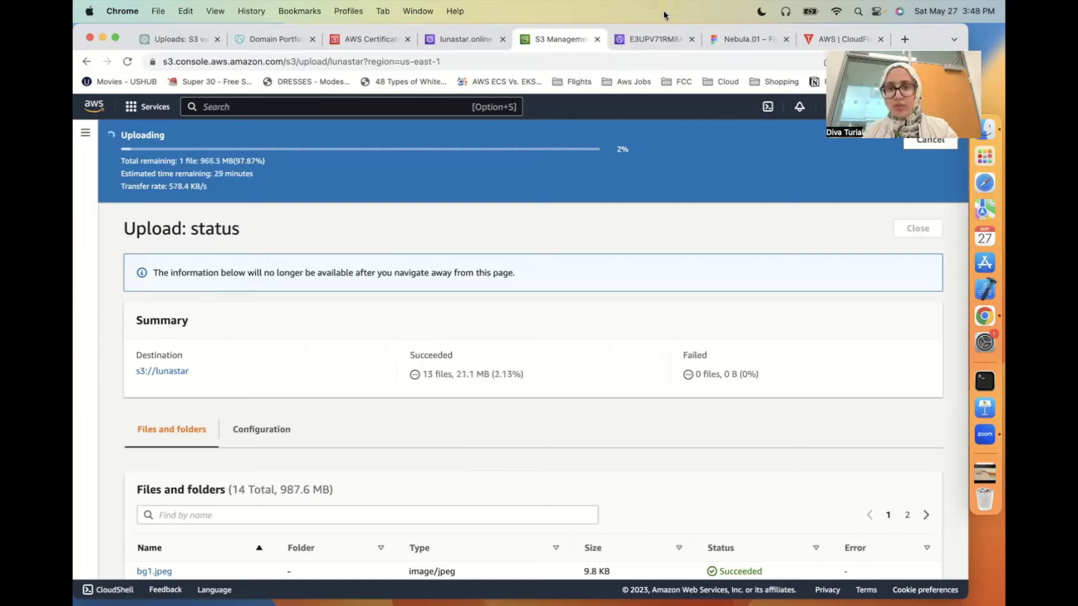
# - Switch to the Nebula.01 Figma file and reread the list of setup steps below the architecture diagram
pyautogui.click(739, 38)
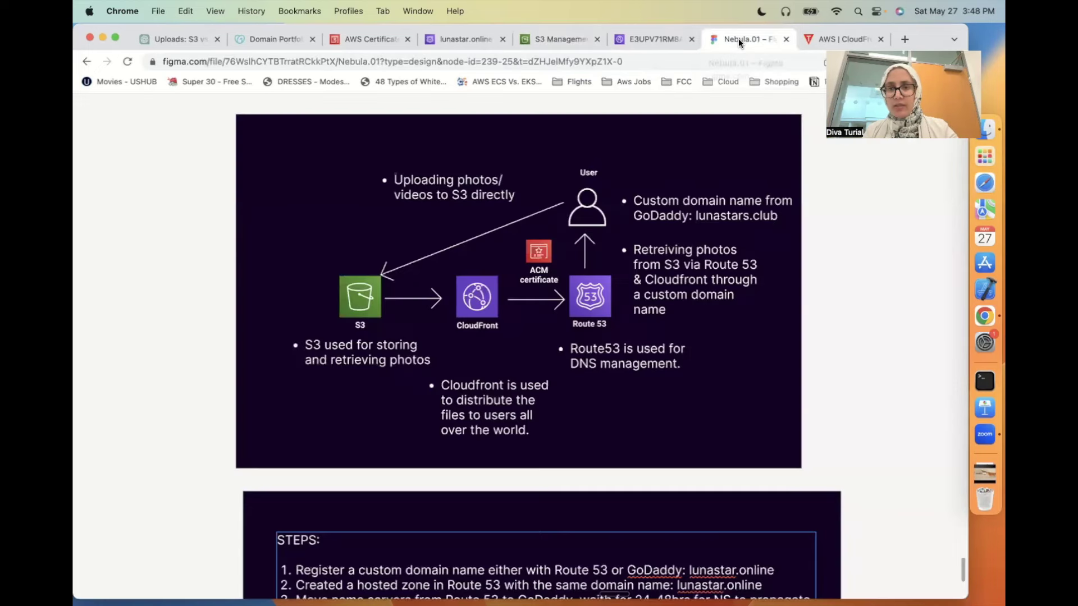
pyautogui.scroll(-5, 662, 333)
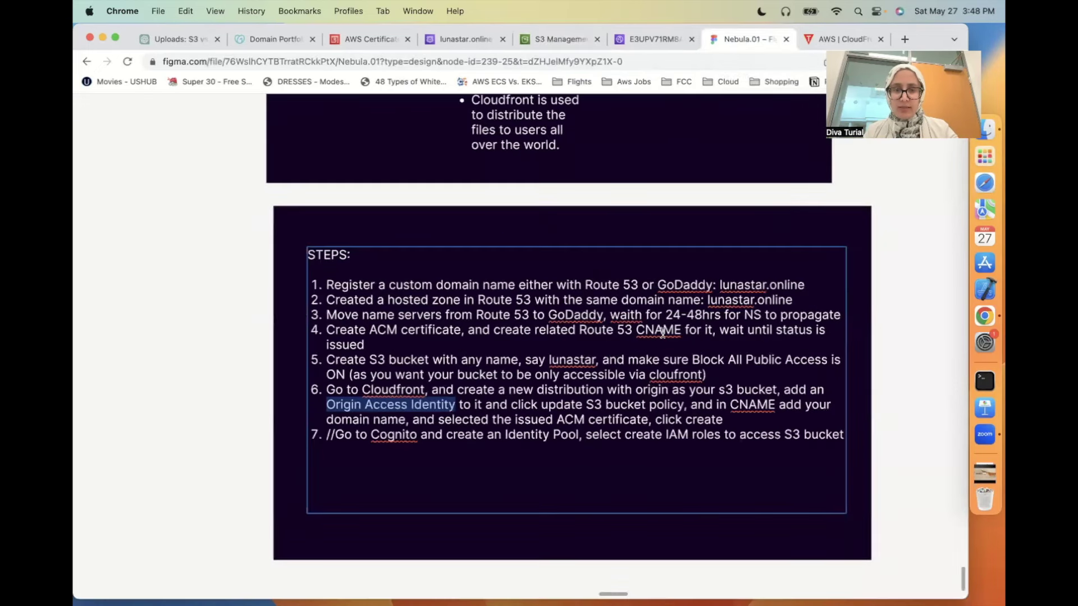
pyautogui.scroll(1, 662, 333)
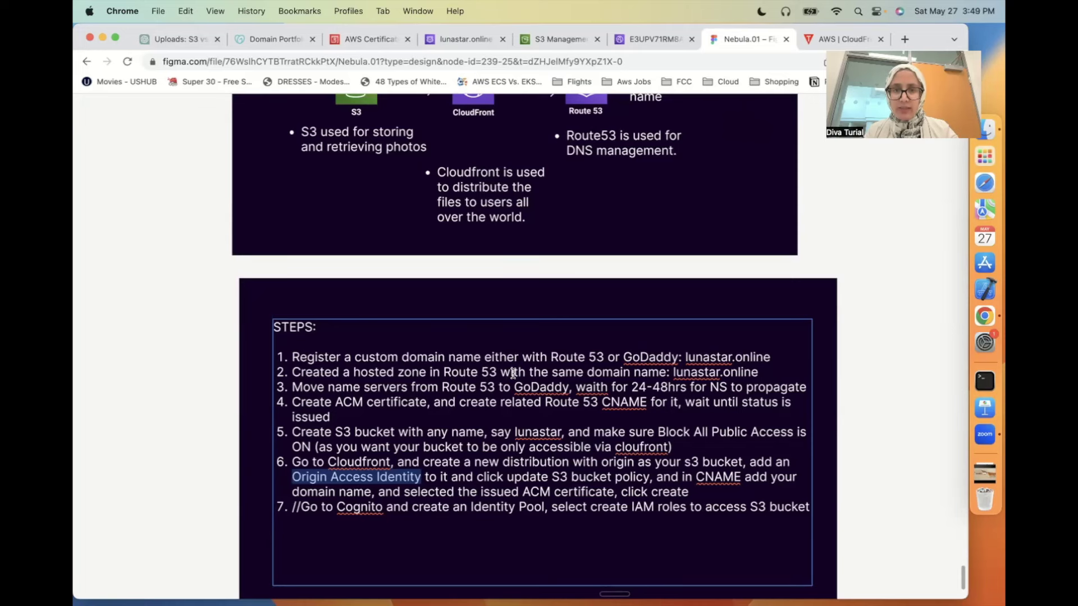
# - Review the form for creating a public hosted zone in Route 53 and return to the hosted zones list
pyautogui.click(476, 39)
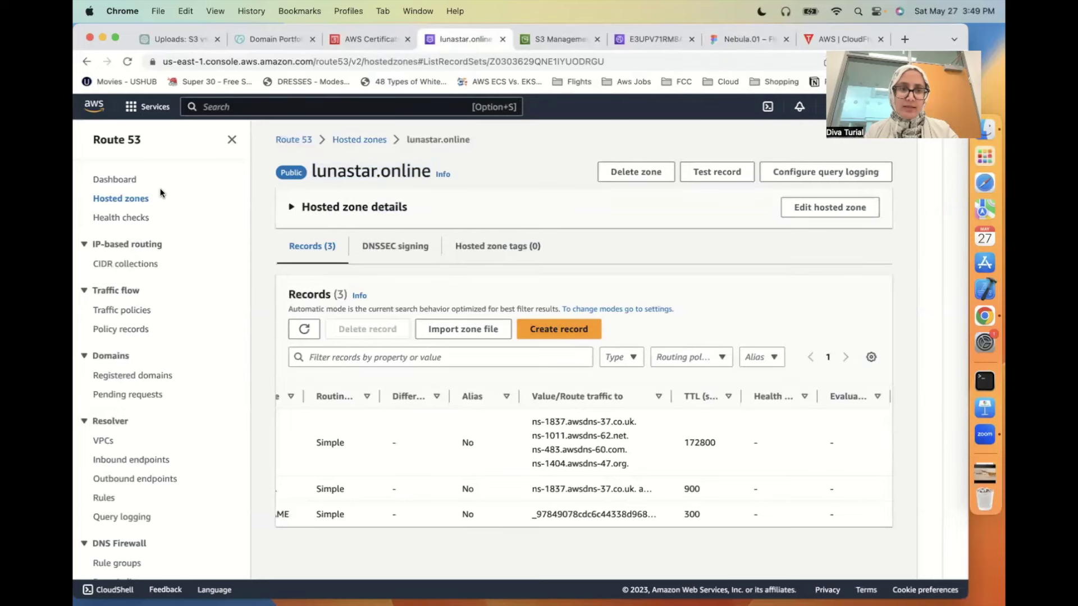
pyautogui.click(119, 200)
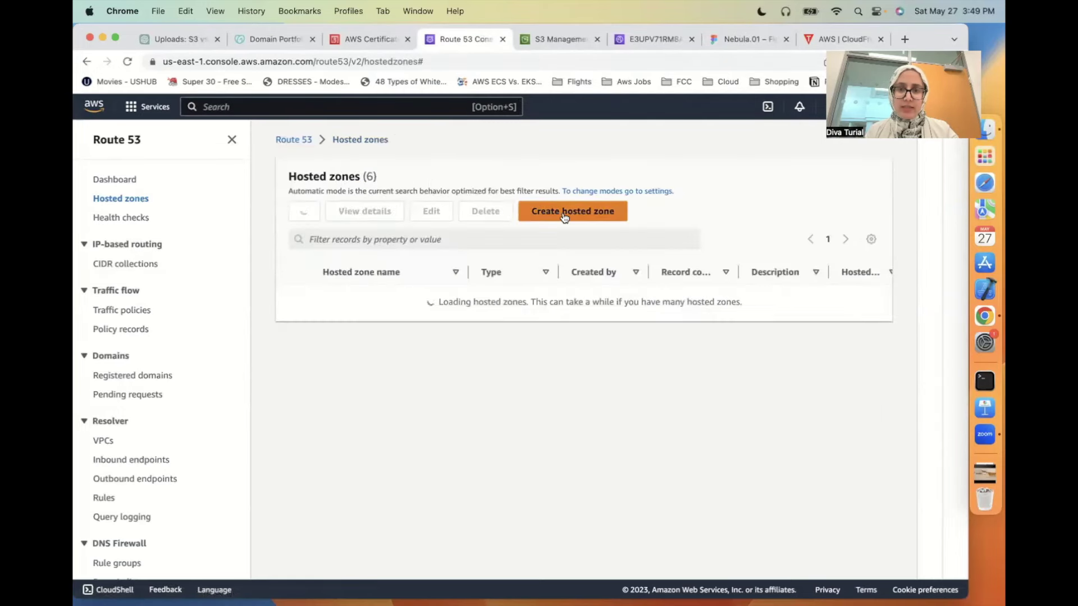
pyautogui.click(564, 211)
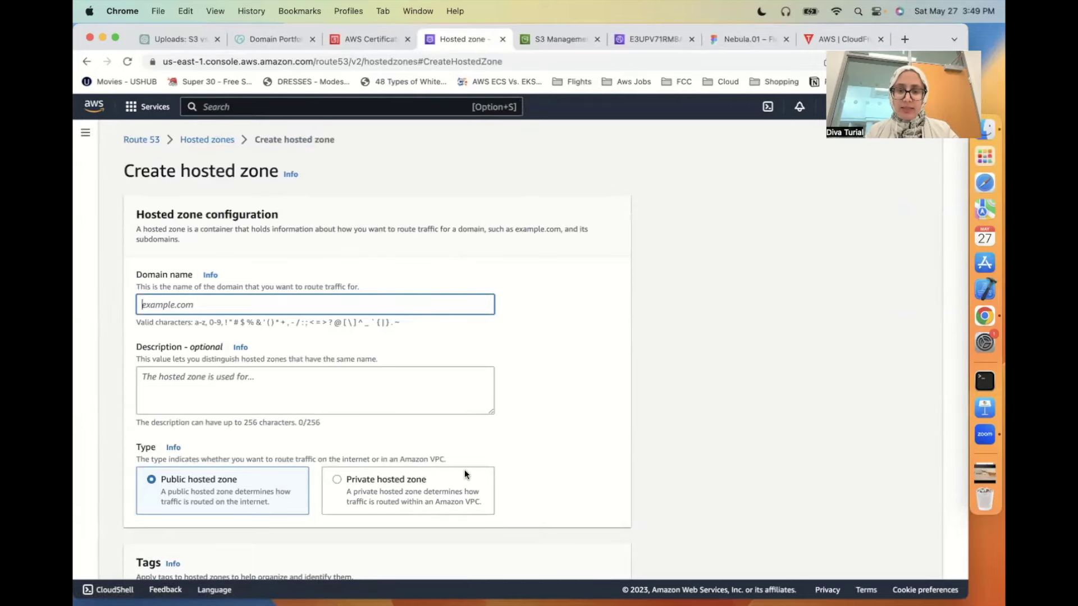
pyautogui.scroll(-3, 463, 470)
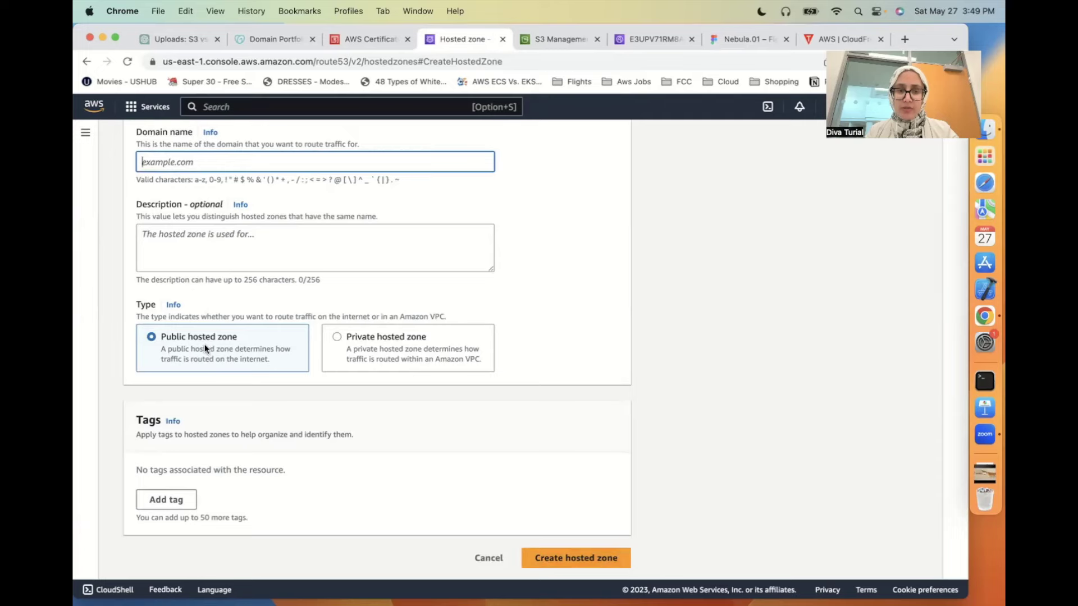
pyautogui.scroll(3, 471, 455)
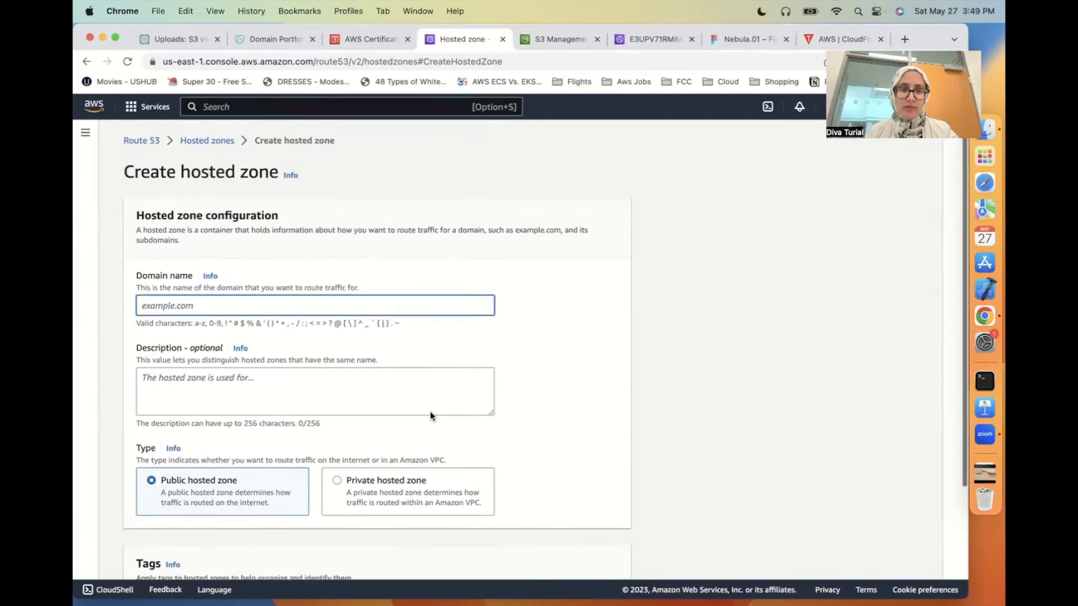
pyautogui.click(222, 140)
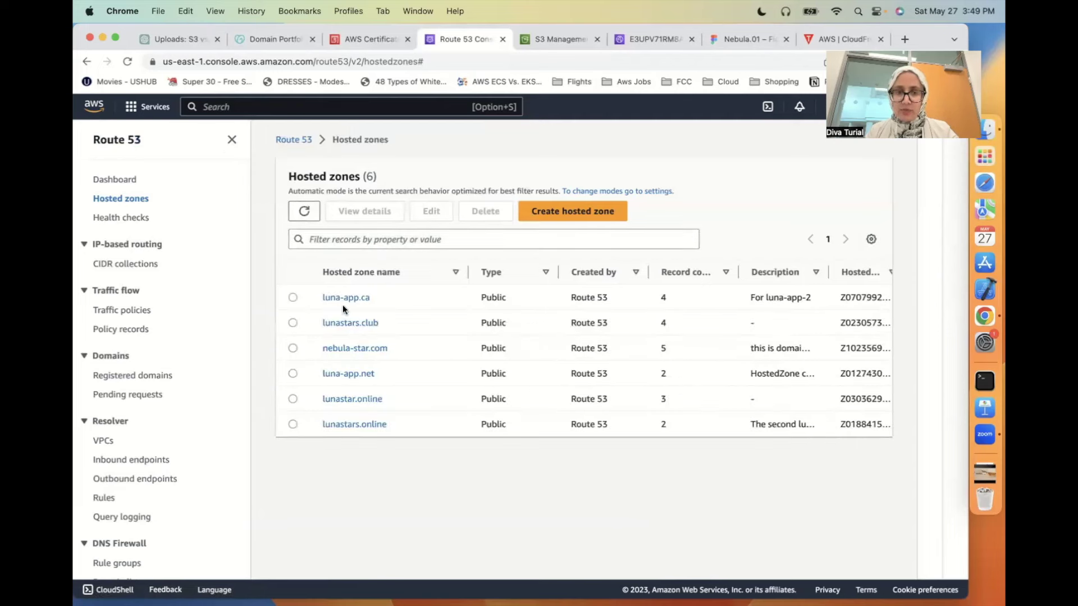
# - Compare the name servers in the lunastar.online hosted zone's NS record with the custom nameservers set in GoDaddy
pyautogui.click(333, 429)
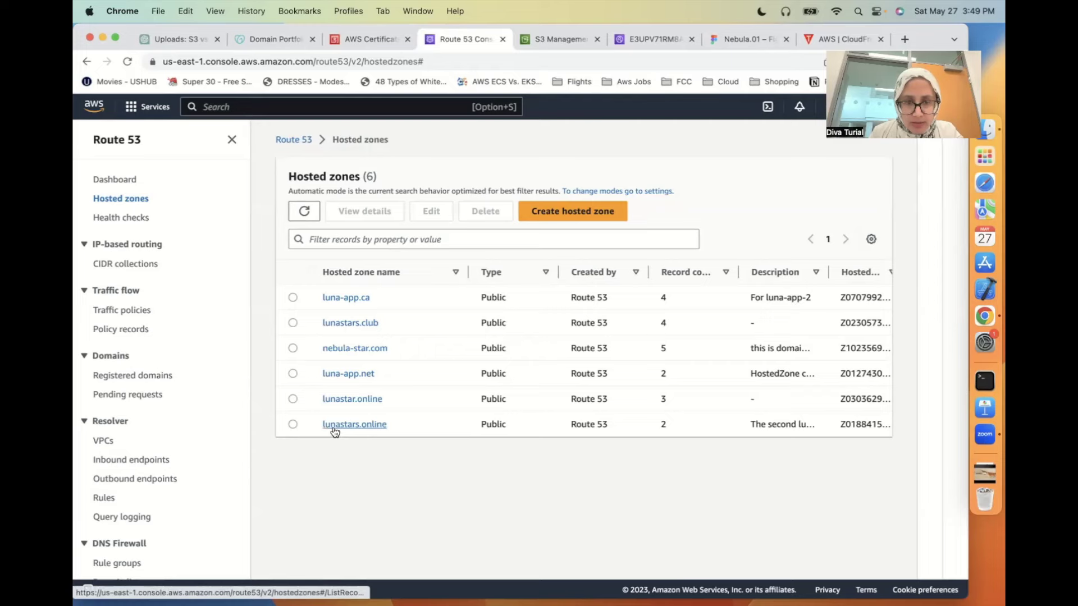
pyautogui.click(338, 399)
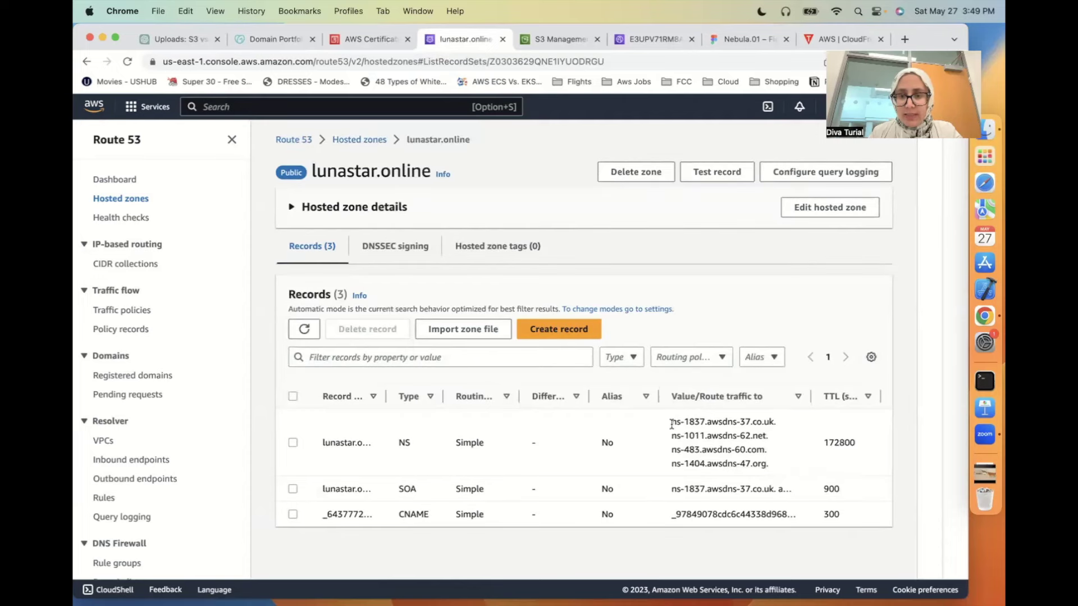
pyautogui.moveTo(672, 424); pyautogui.dragTo(767, 471)
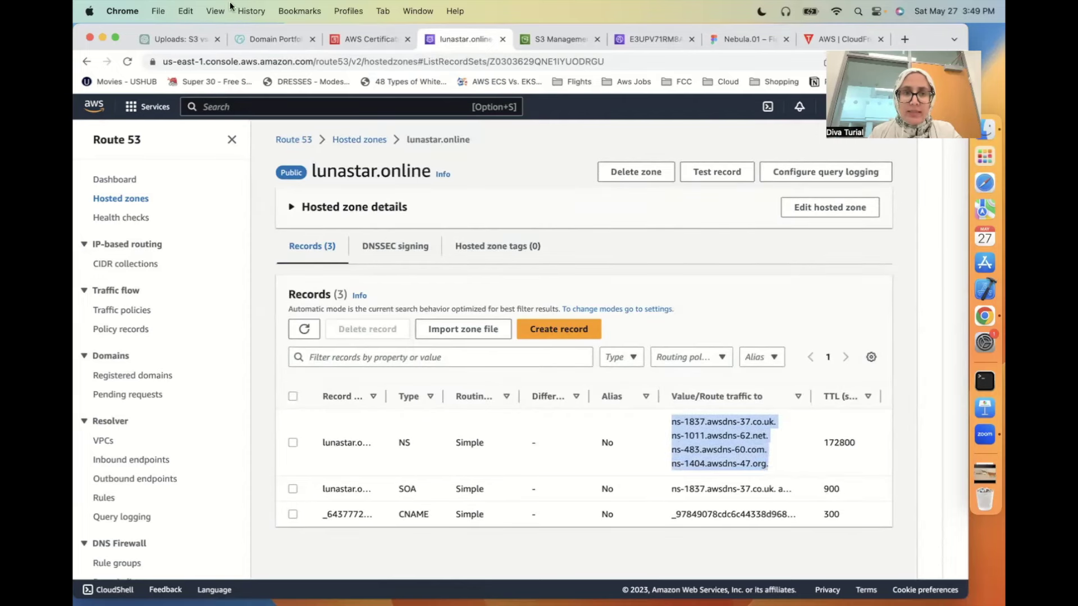
pyautogui.click(268, 39)
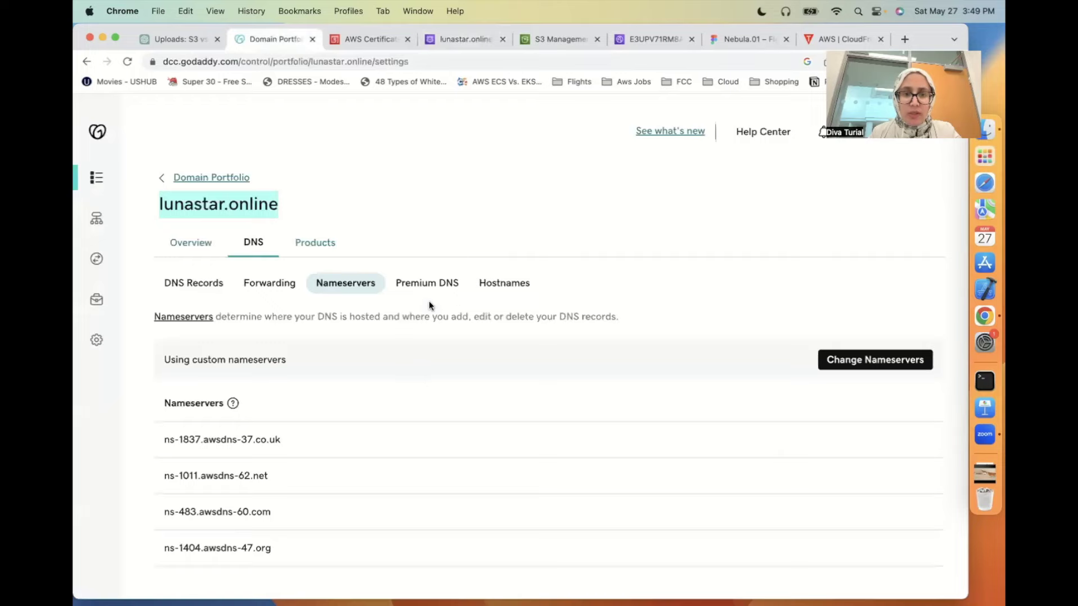
pyautogui.moveTo(276, 554); pyautogui.dragTo(157, 440)
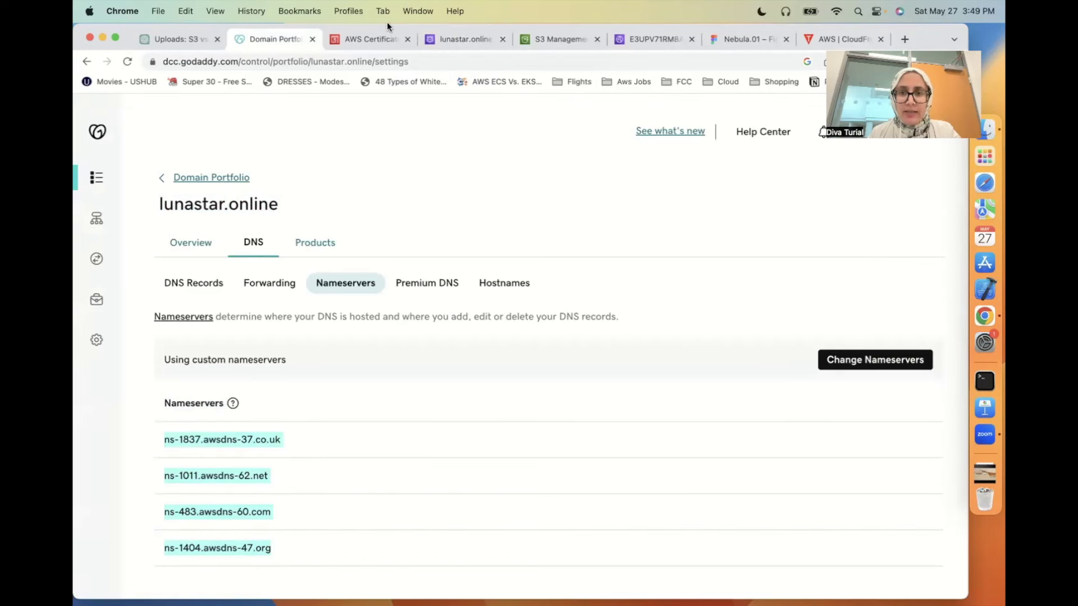
# - Reread the ACM step in the Figma notes, then review AWS Certificate Manager's public certificate request form and return to the certificates list
pyautogui.click(741, 39)
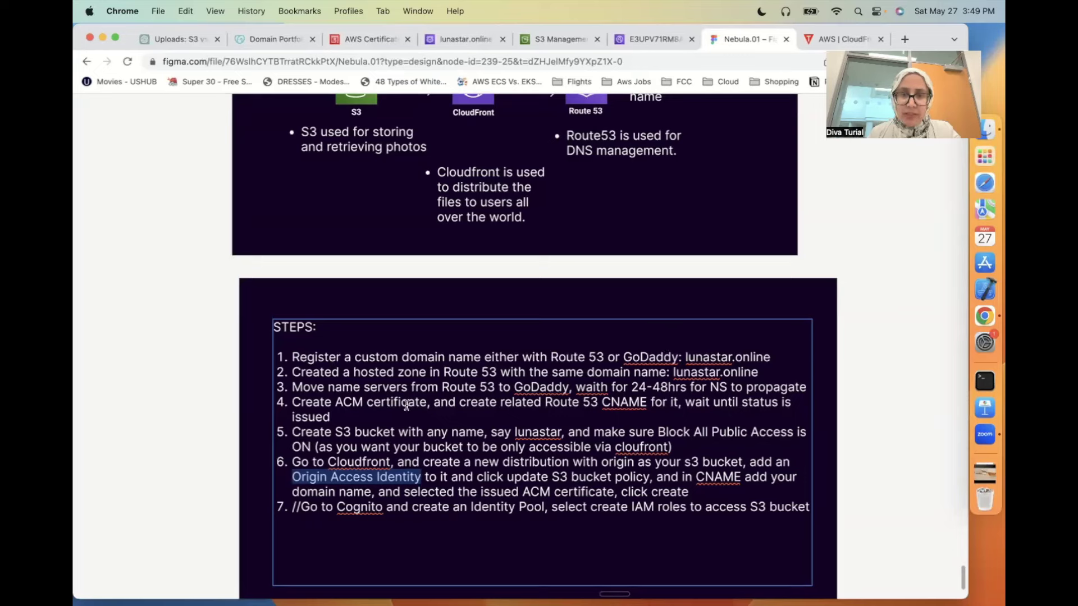
pyautogui.click(386, 39)
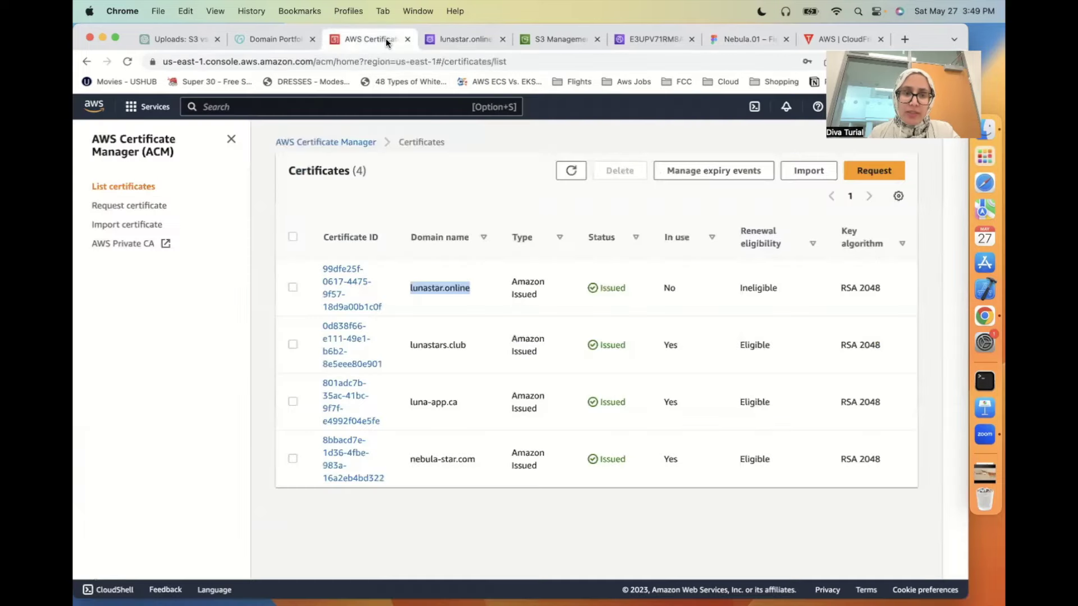
pyautogui.click(867, 171)
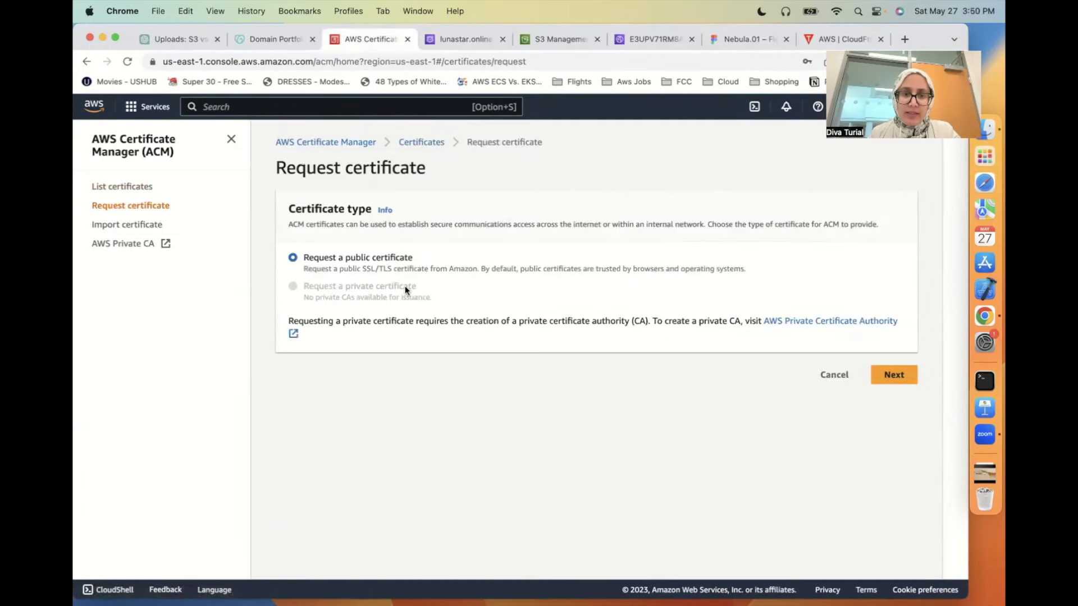
pyautogui.click(898, 375)
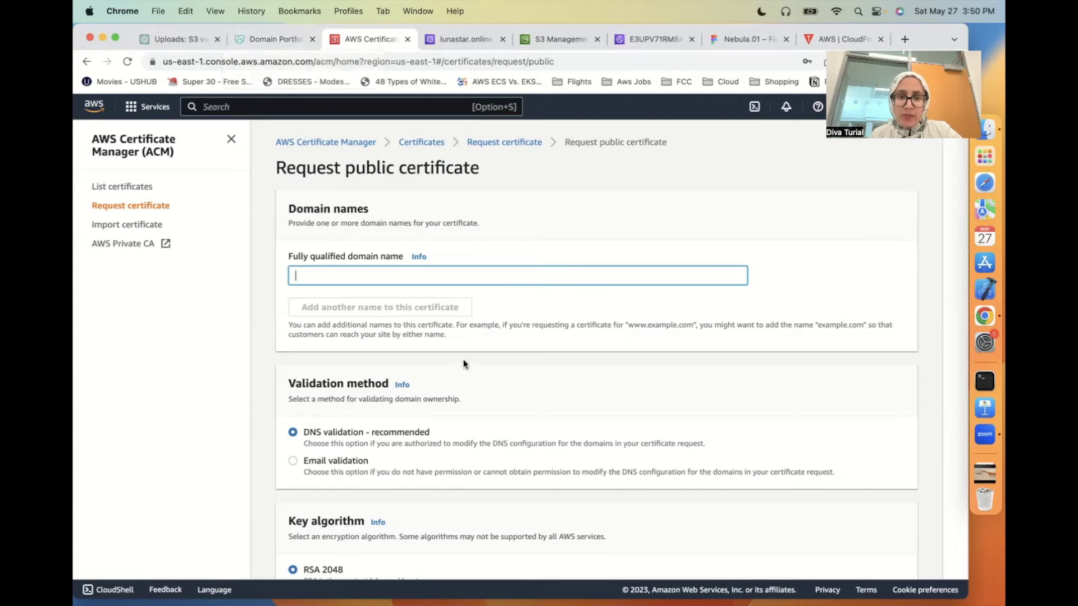
pyautogui.scroll(-4, 470, 372)
pyautogui.scroll(-2, 469, 372)
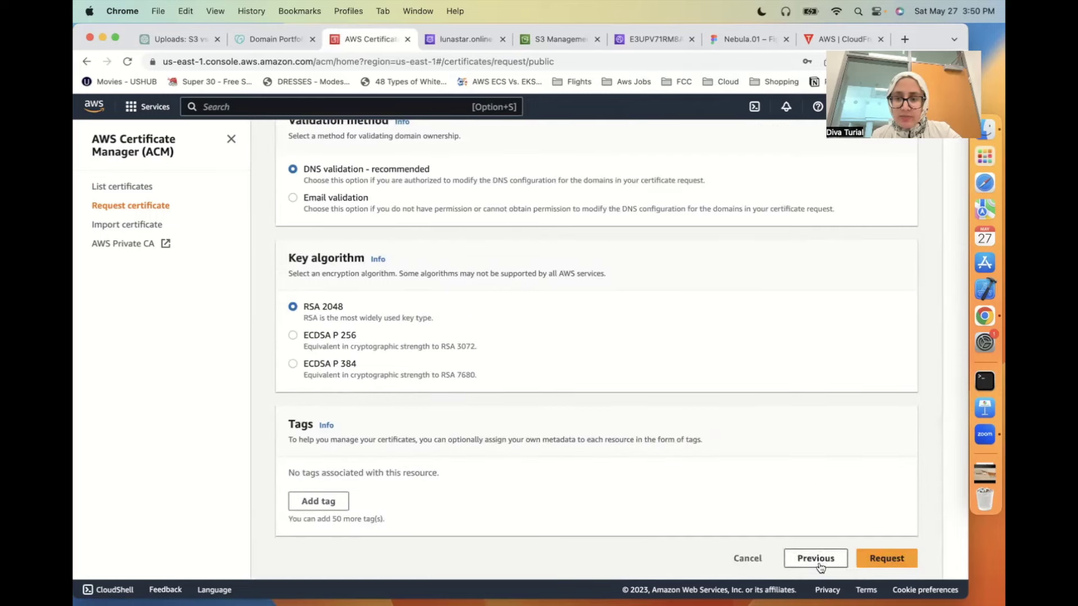
pyautogui.scroll(5, 817, 464)
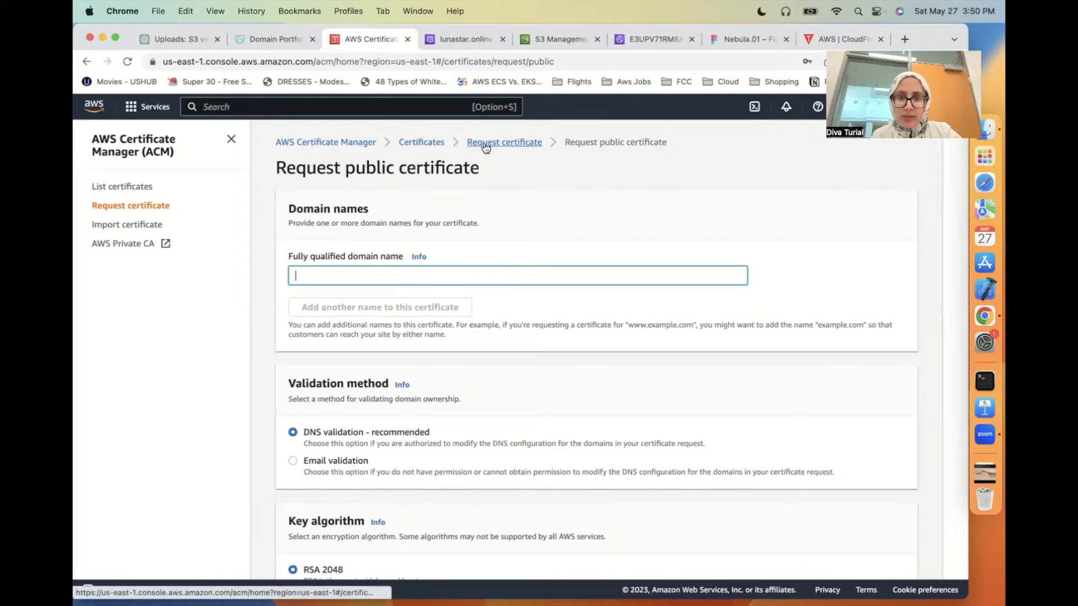
pyautogui.click(485, 145)
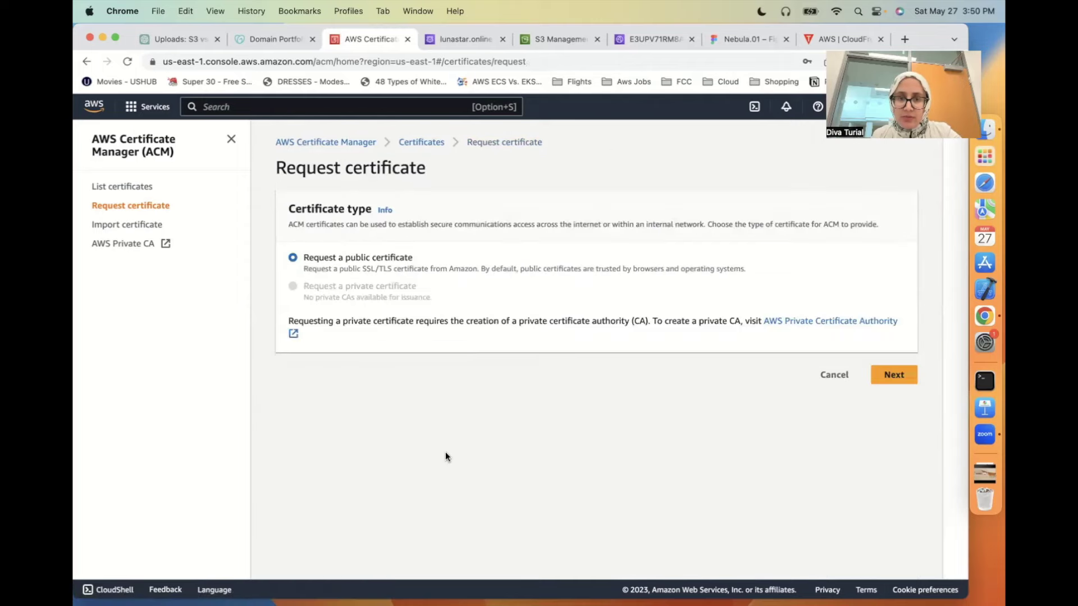
pyautogui.click(418, 143)
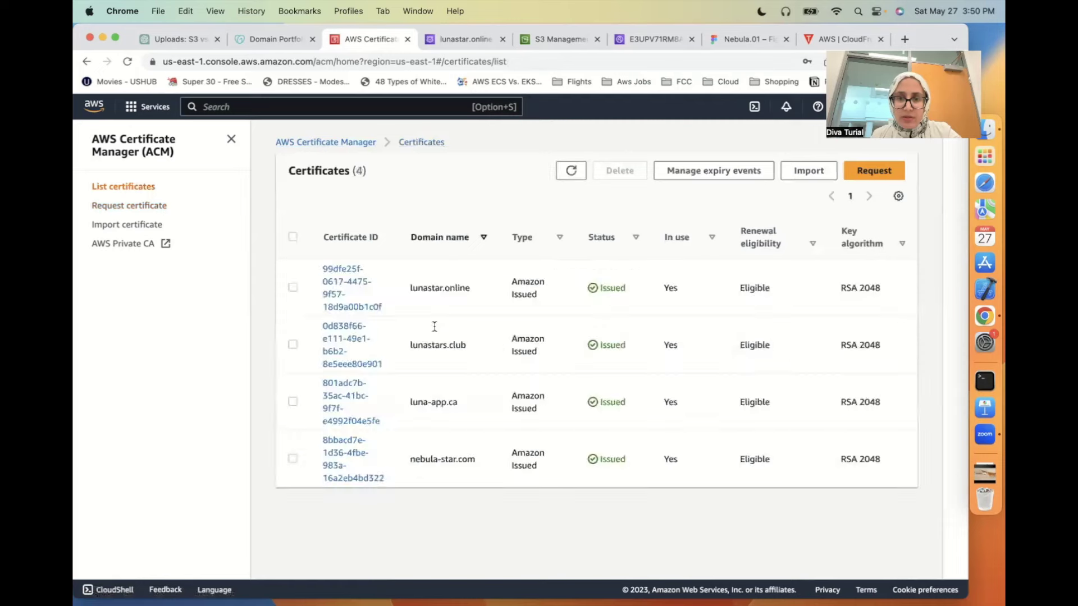
# - Review the lunastar.online certificate's domain details and its page for creating DNS records in Route 53, returning to the certificates list
pyautogui.click(349, 281)
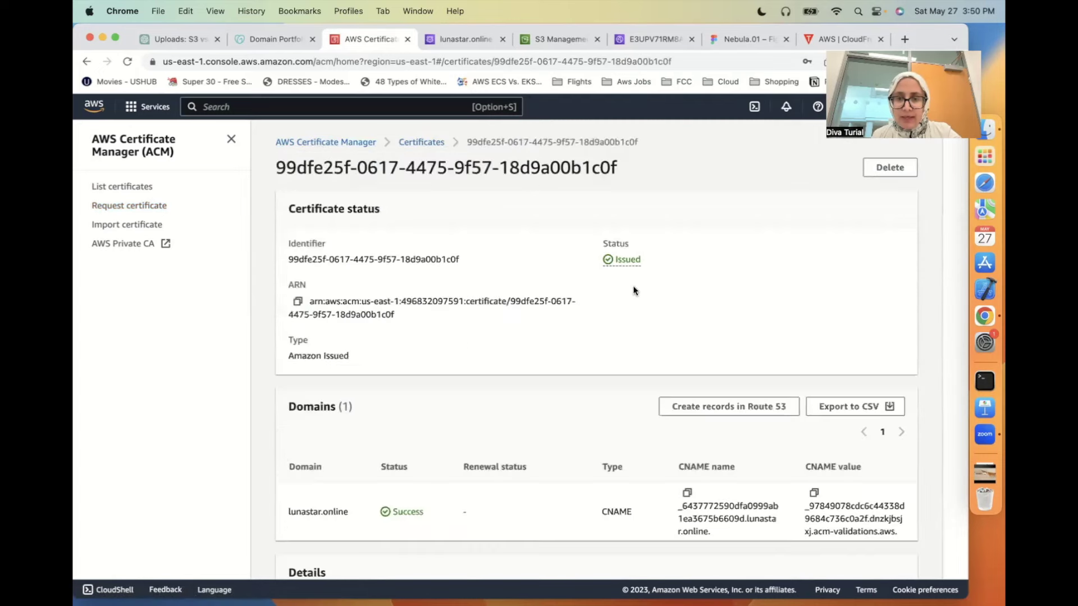
pyautogui.scroll(-4, 589, 421)
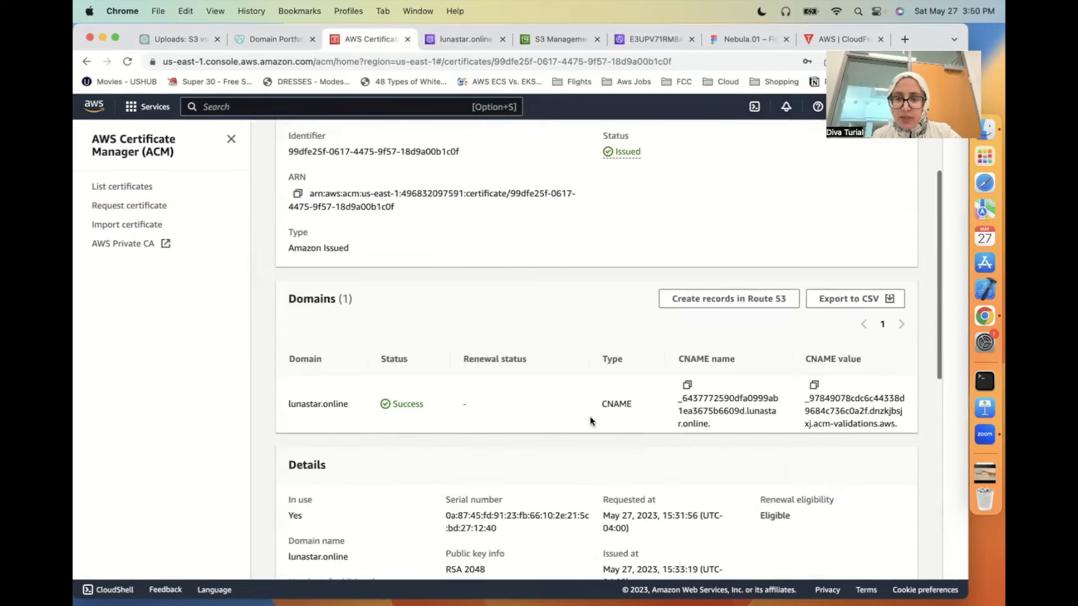
pyautogui.click(721, 299)
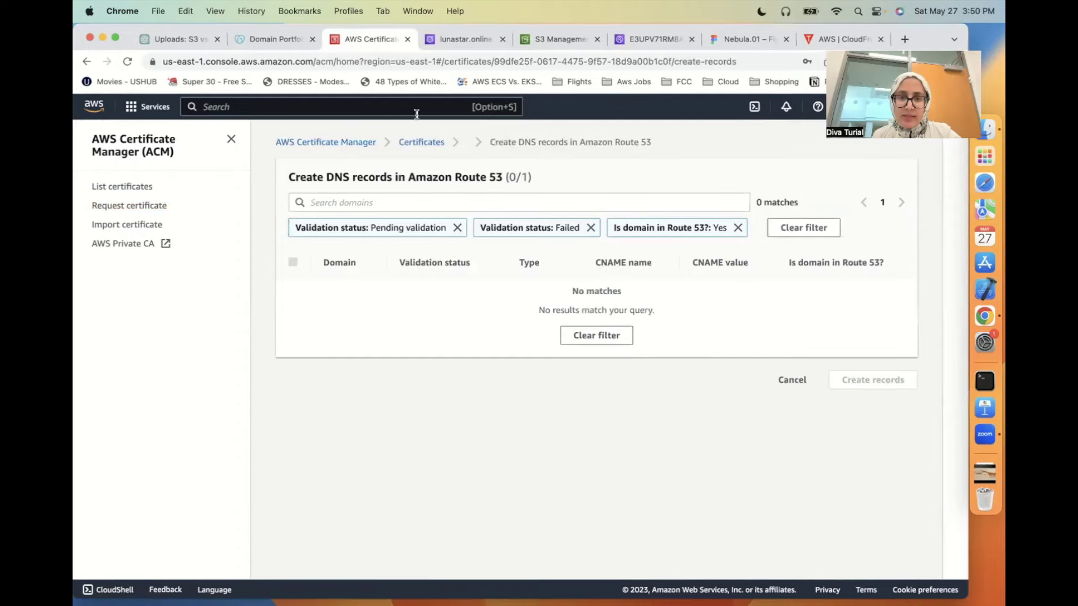
pyautogui.click(421, 143)
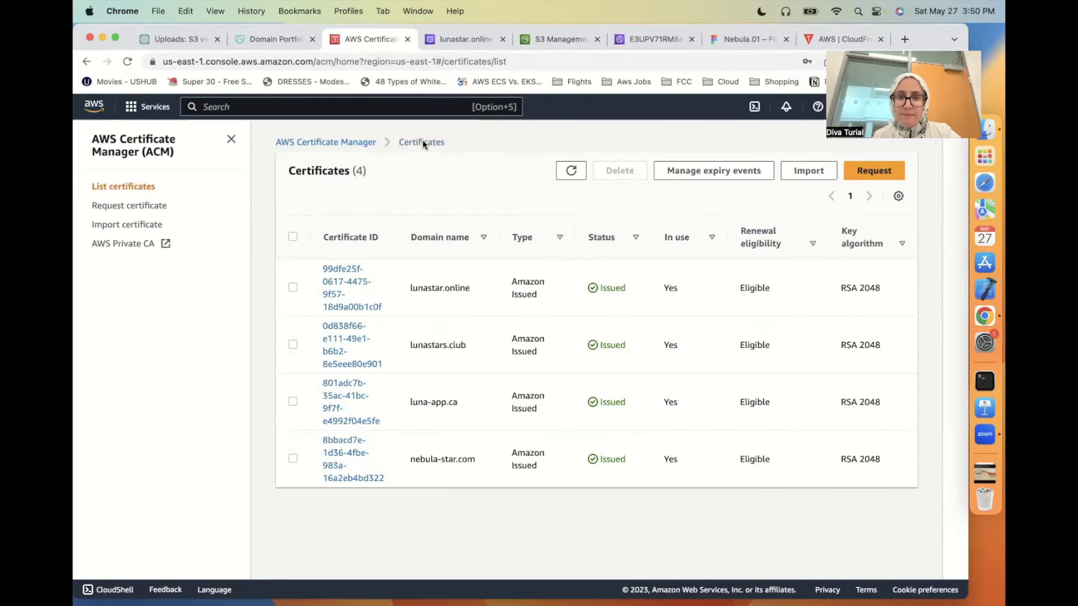
# - Check the S3 upload progress and open the form for a new CloudFront distribution, viewing its origin domain choices
pyautogui.click(546, 44)
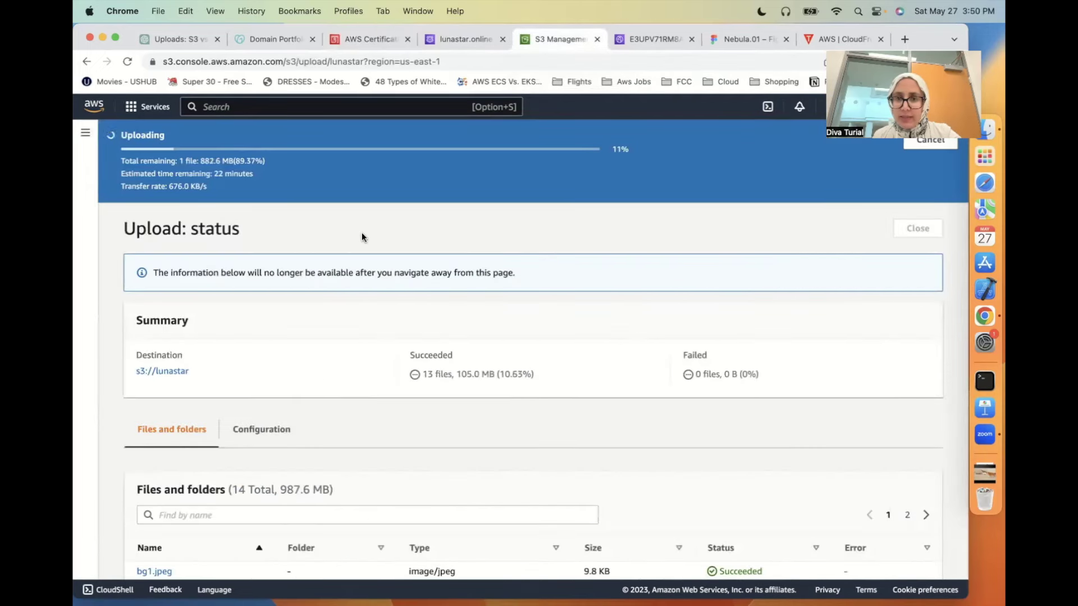
pyautogui.click(658, 37)
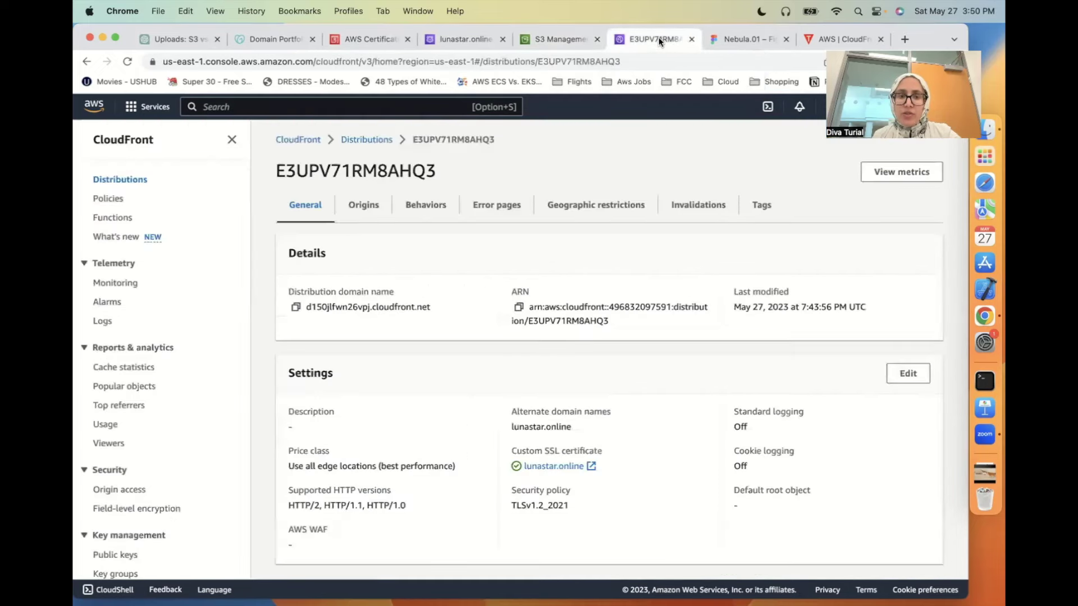
pyautogui.click(365, 141)
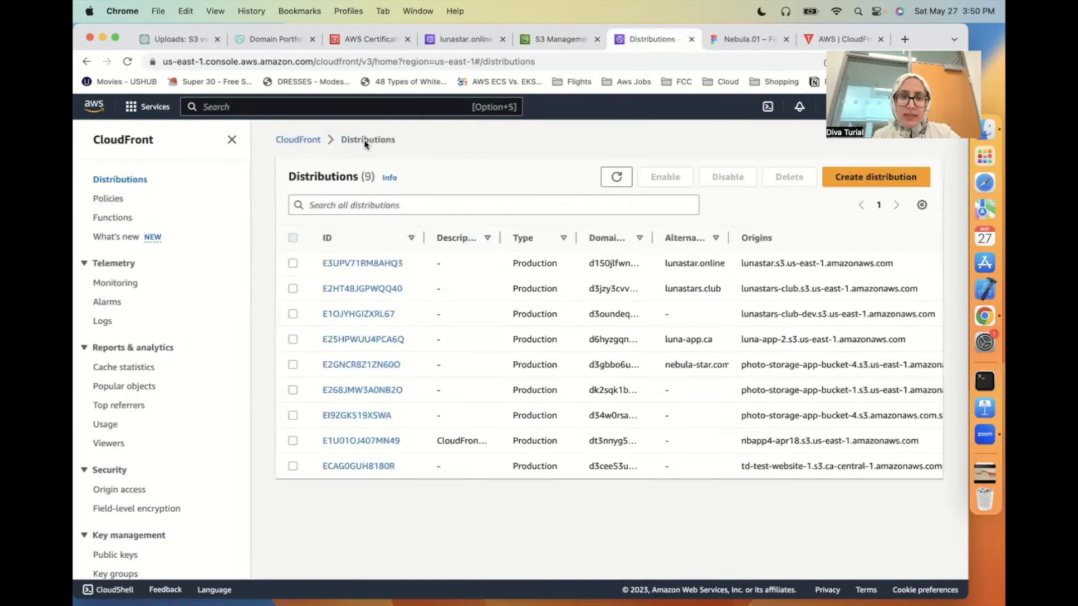
pyautogui.click(844, 187)
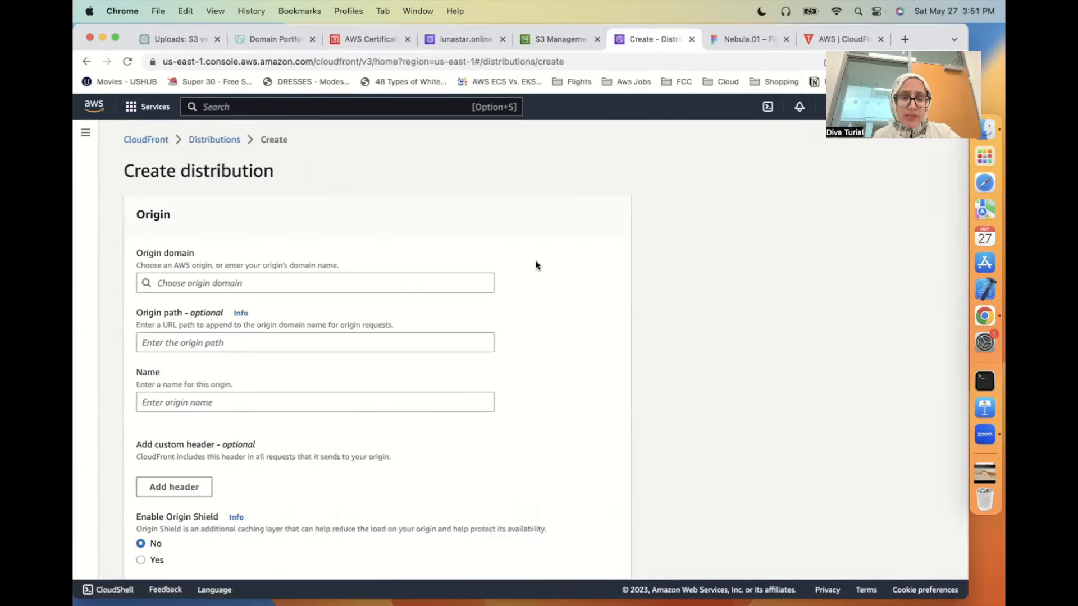
pyautogui.click(441, 284)
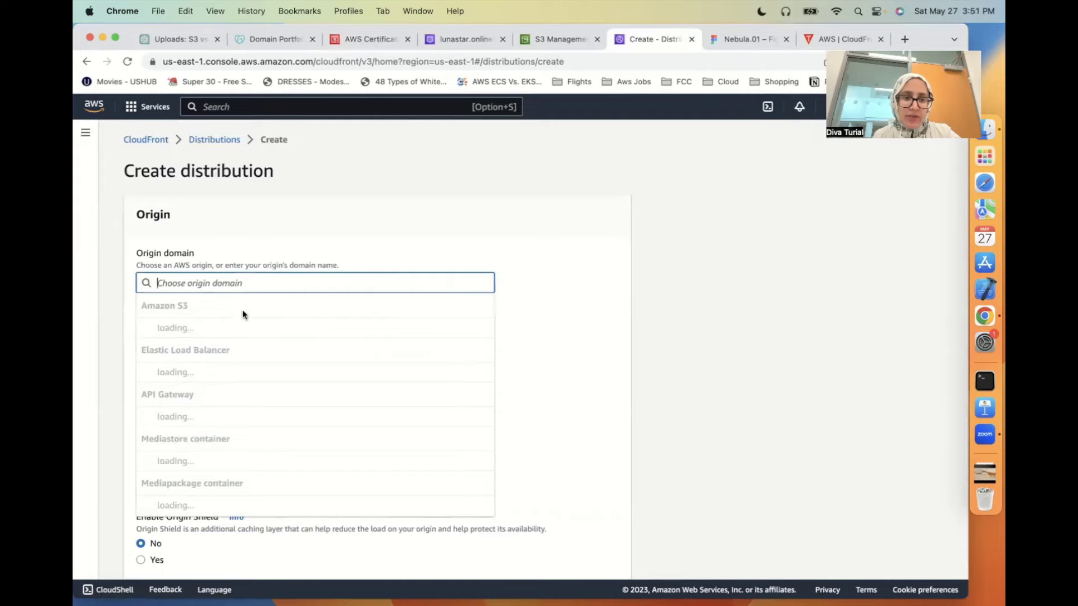
pyautogui.click(386, 222)
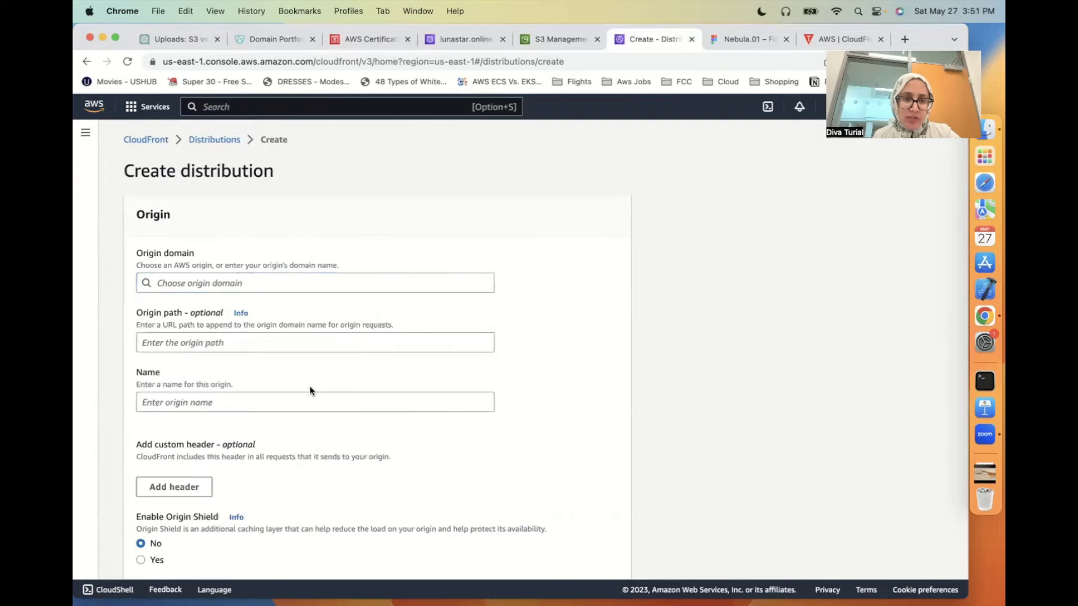
# - Set the viewer protocol policy of the new distribution's default cache behavior to Redirect HTTP to HTTPS
pyautogui.scroll(-3, 301, 420)
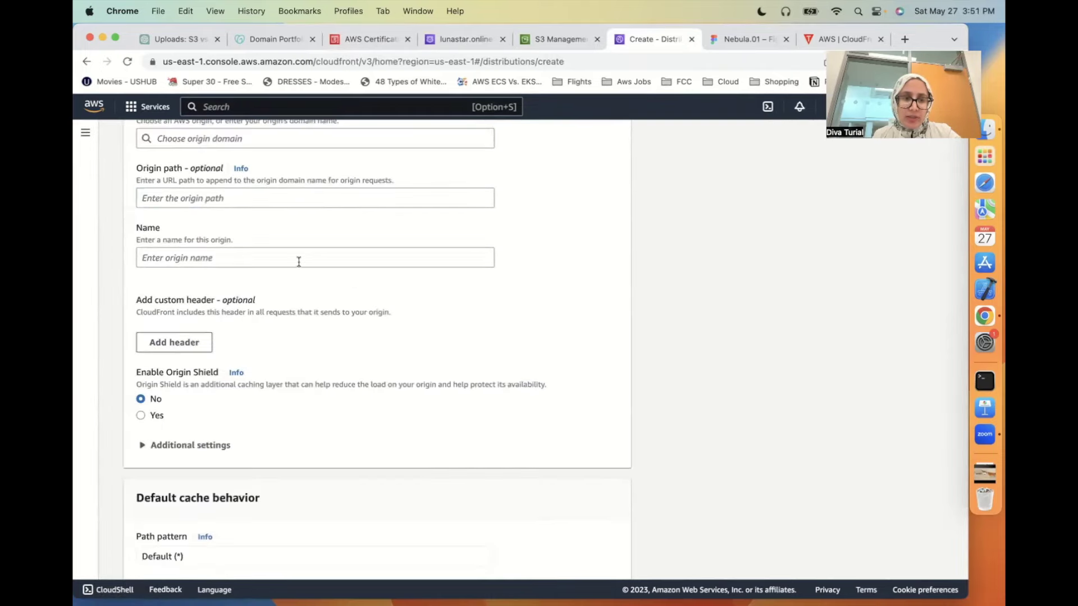
pyautogui.scroll(-1, 335, 378)
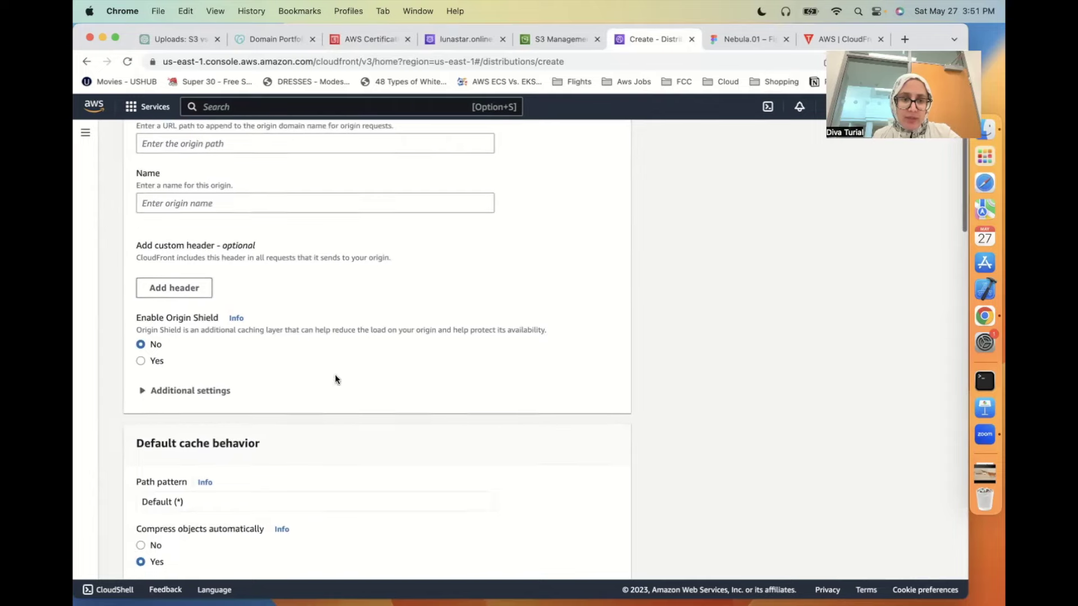
pyautogui.scroll(-3, 246, 389)
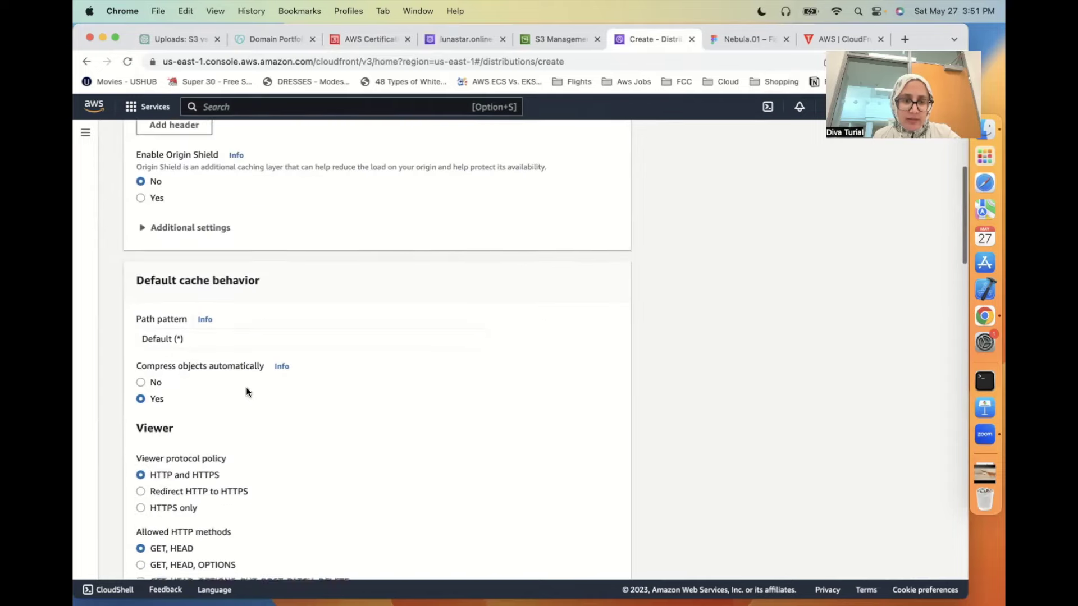
pyautogui.scroll(-3, 246, 387)
pyautogui.click(141, 352)
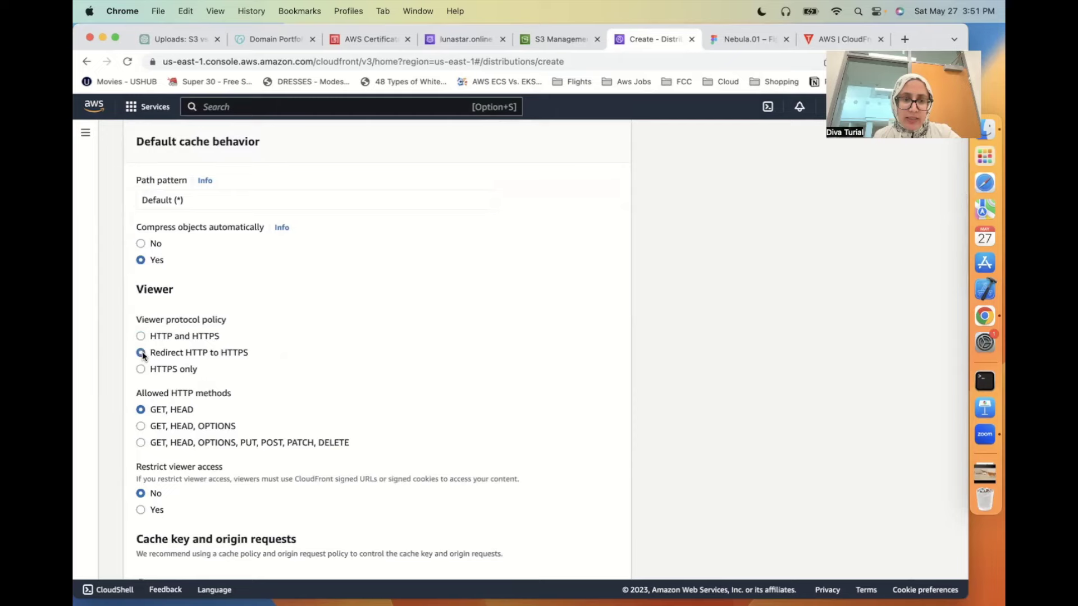
# - Choose Legacy cache settings for the cache key and origin requests, and review the header, query string and cookie options
pyautogui.scroll(-3, 382, 372)
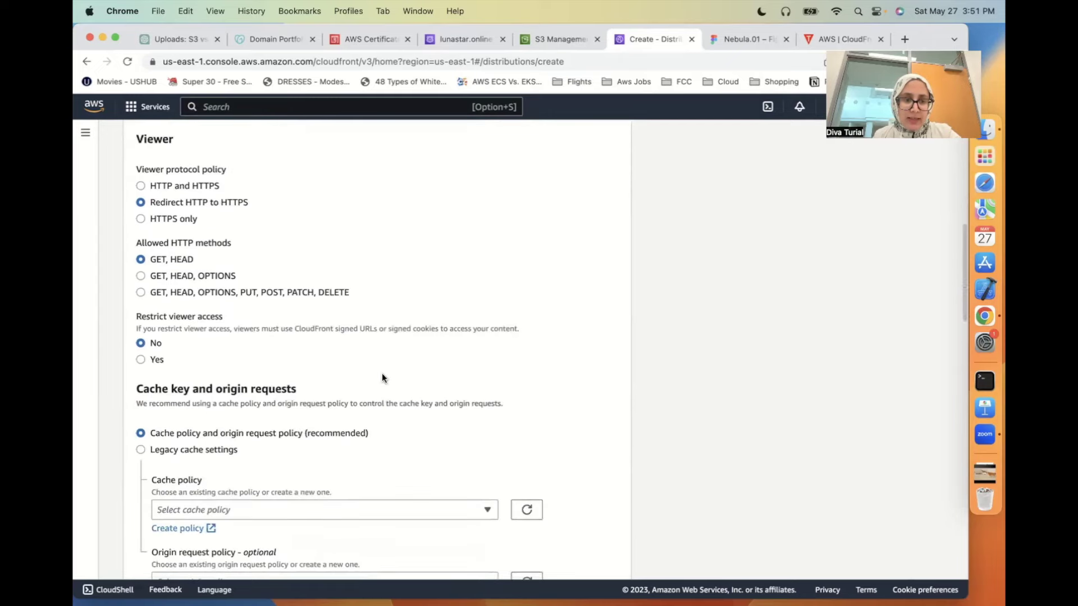
pyautogui.scroll(-4, 382, 373)
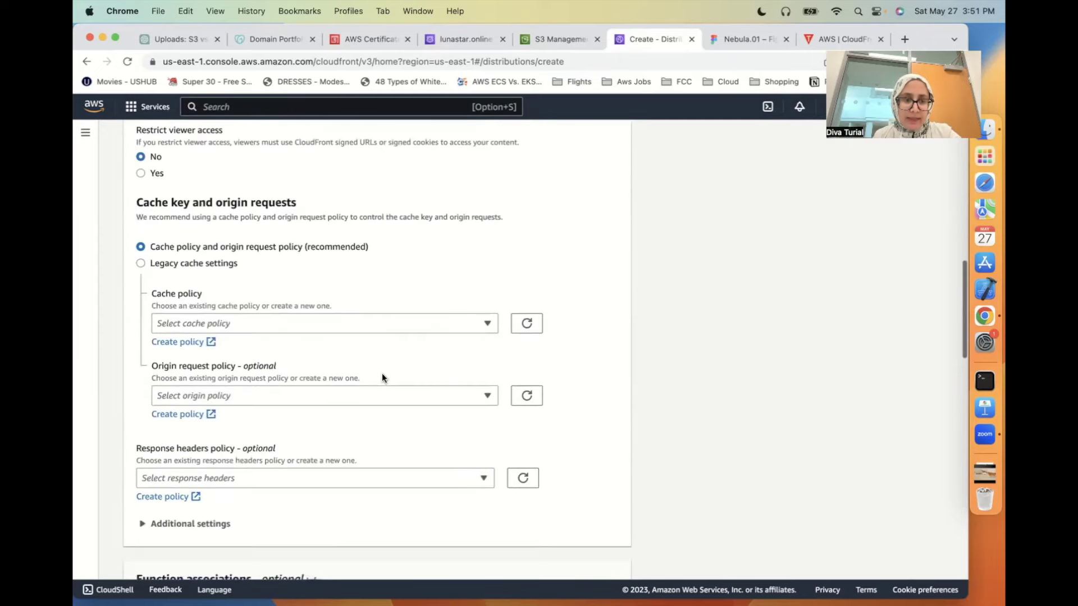
pyautogui.click(138, 263)
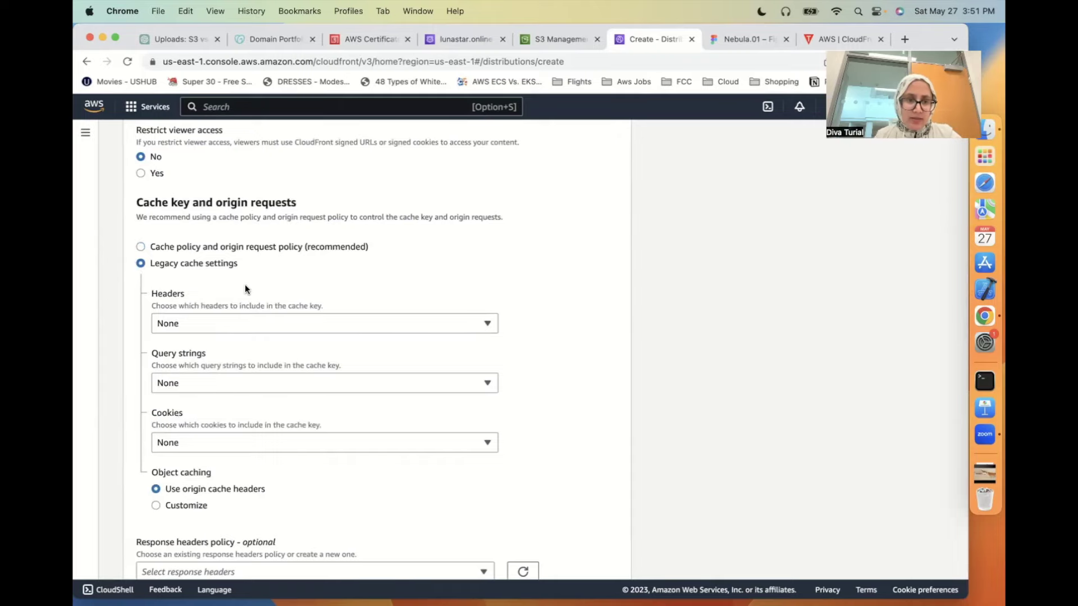
pyautogui.scroll(-3, 244, 287)
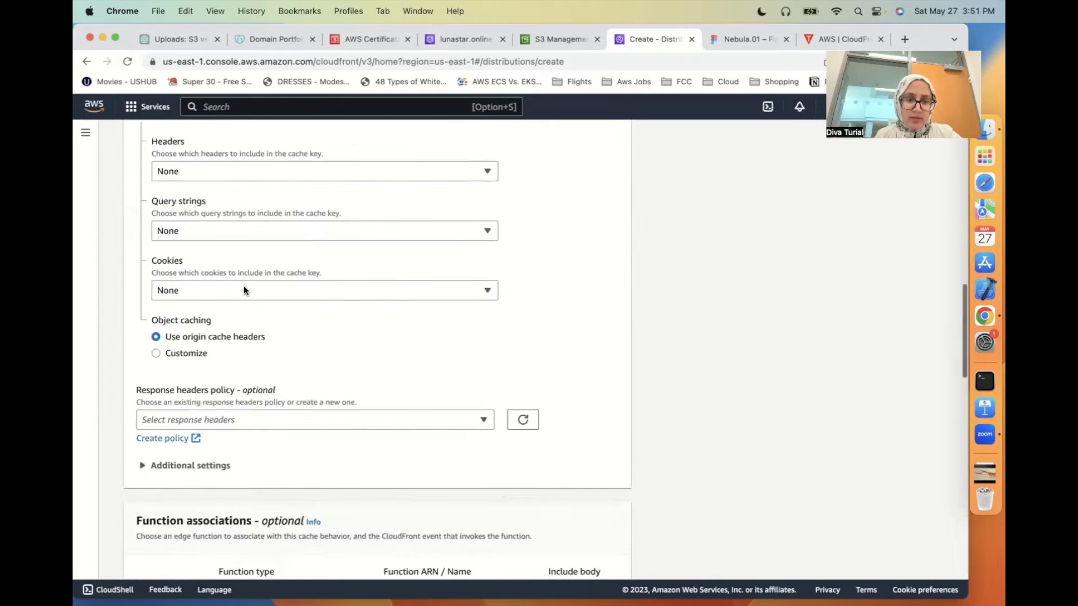
pyautogui.scroll(3, 244, 287)
# - Select "Do not enable security protections" for the distribution's Web Application Firewall
pyautogui.scroll(-8, 244, 287)
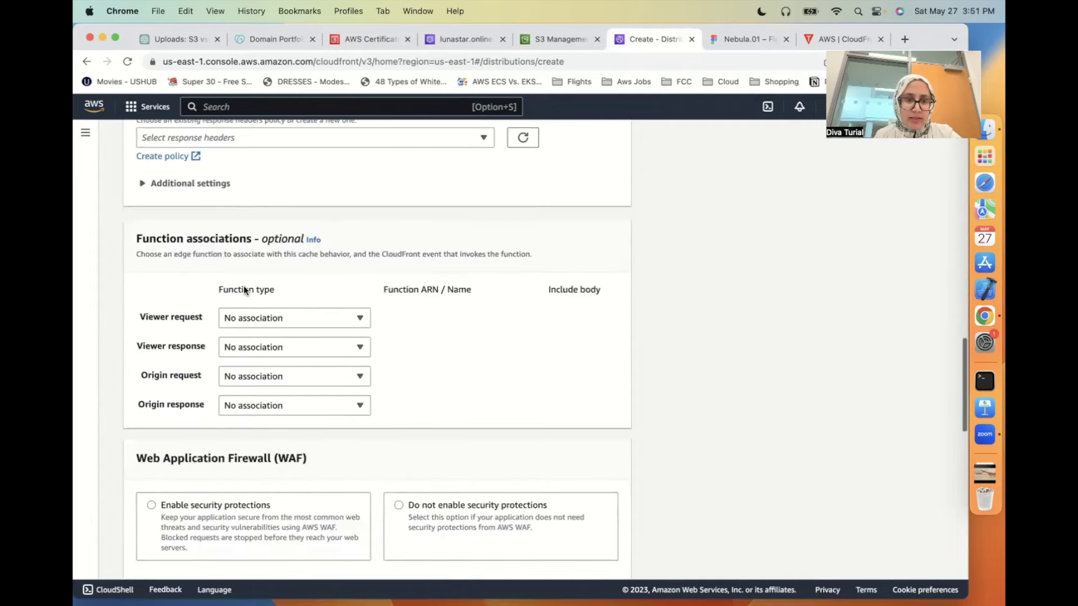
pyautogui.scroll(-3, 243, 286)
pyautogui.click(466, 339)
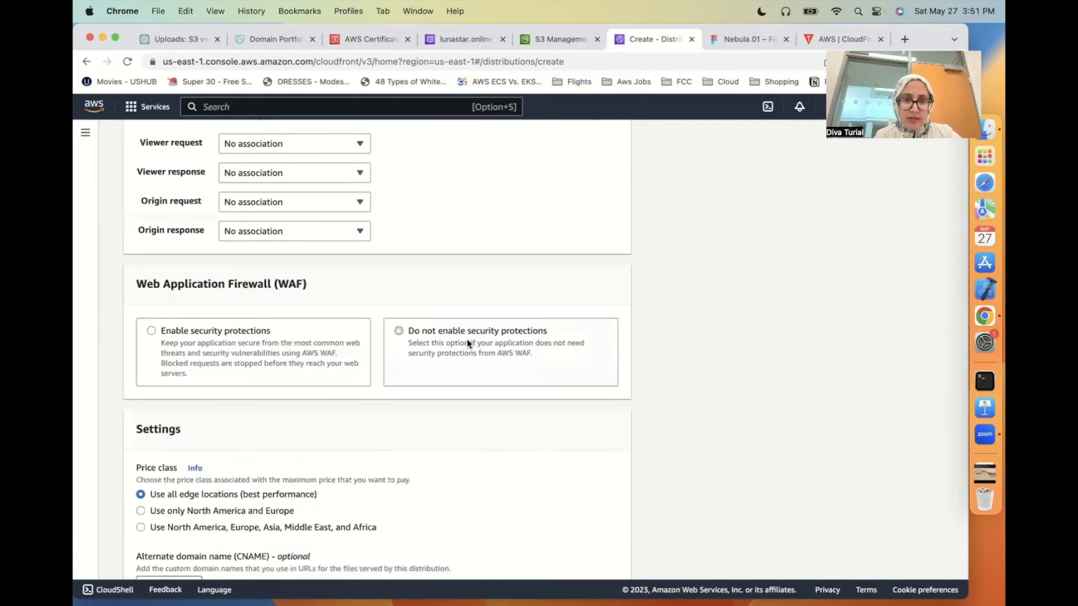
# - Add a blank alternate domain name (CNAME) entry in the distribution settings and review the custom SSL certificate option
pyautogui.scroll(-4, 467, 338)
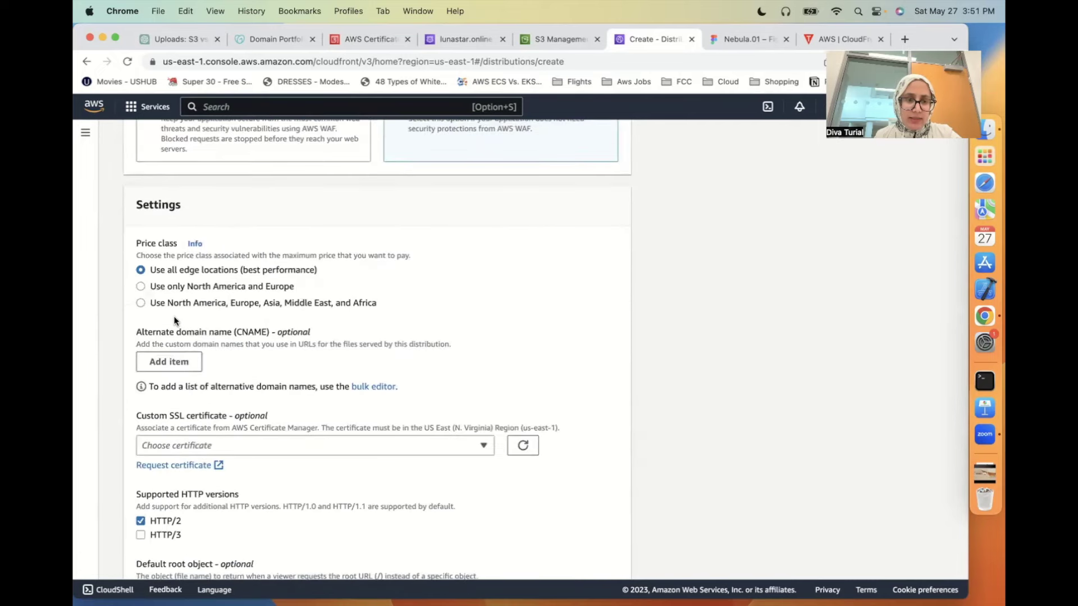
pyautogui.scroll(-1, 178, 314)
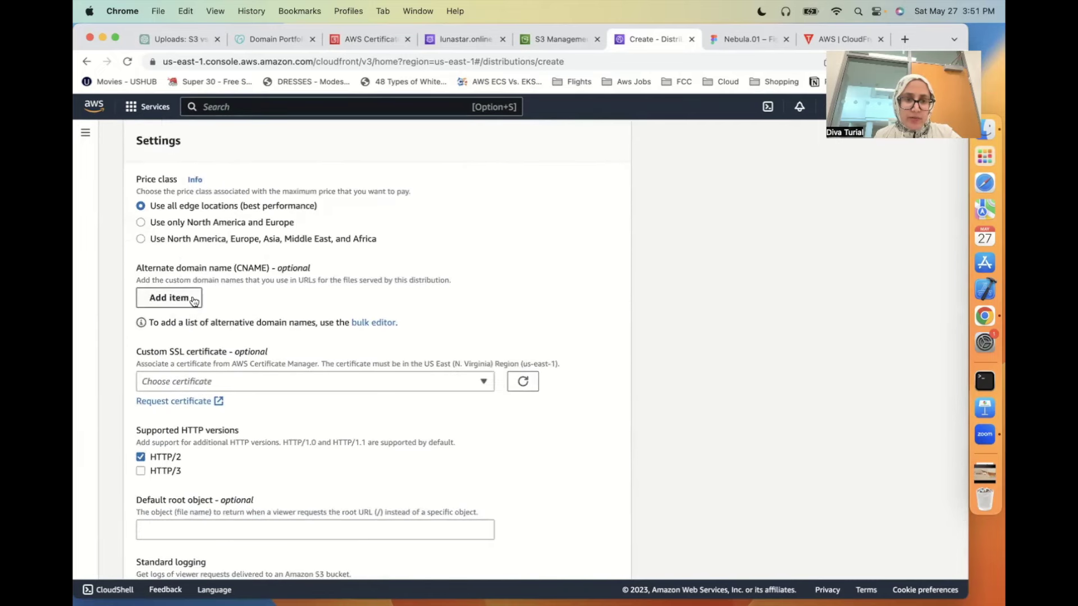
pyautogui.click(194, 301)
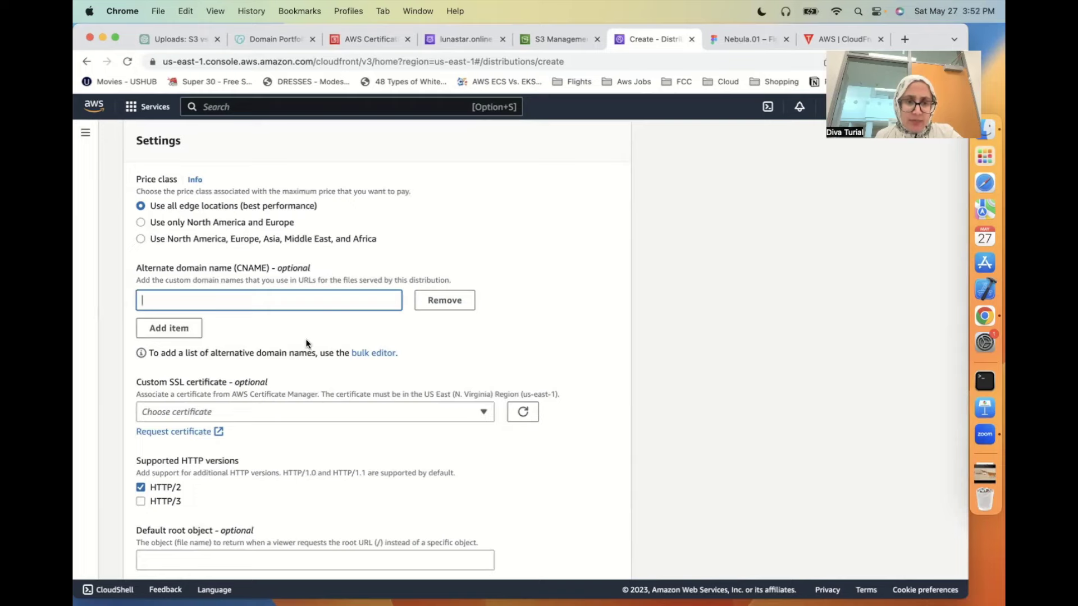
pyautogui.scroll(-3, 306, 343)
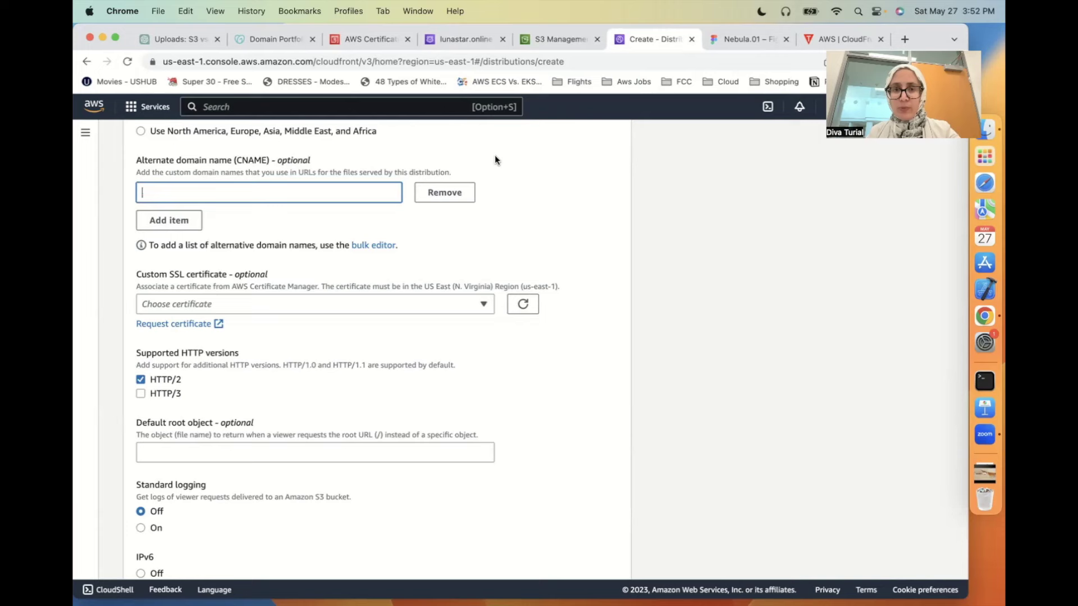
# - Start a new A record in the lunastar.online hosted zone, keeping the record name blank, and turn on Alias
pyautogui.click(456, 39)
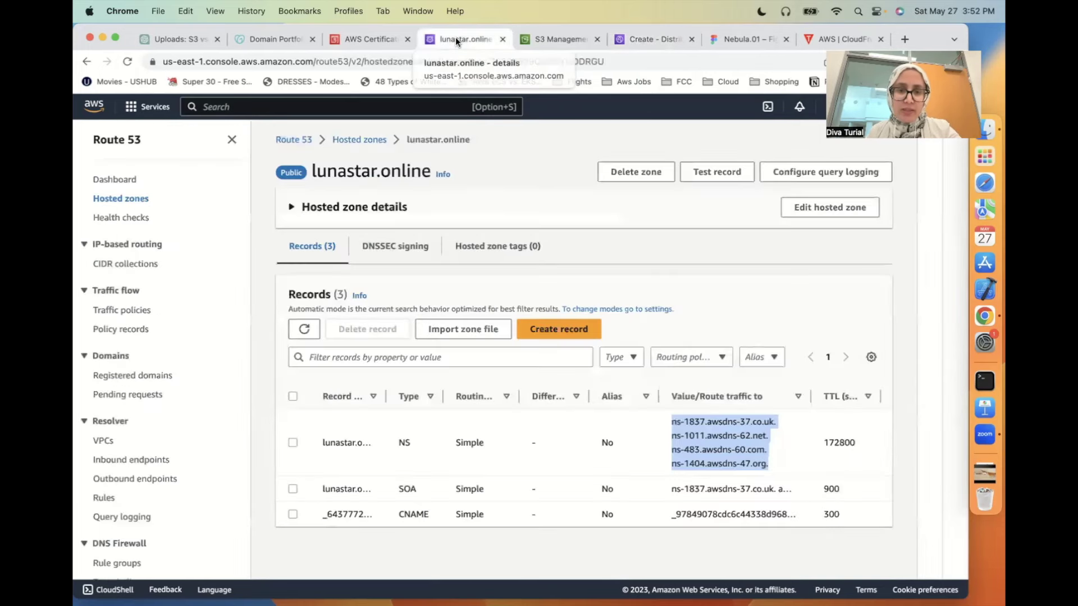
pyautogui.click(407, 556)
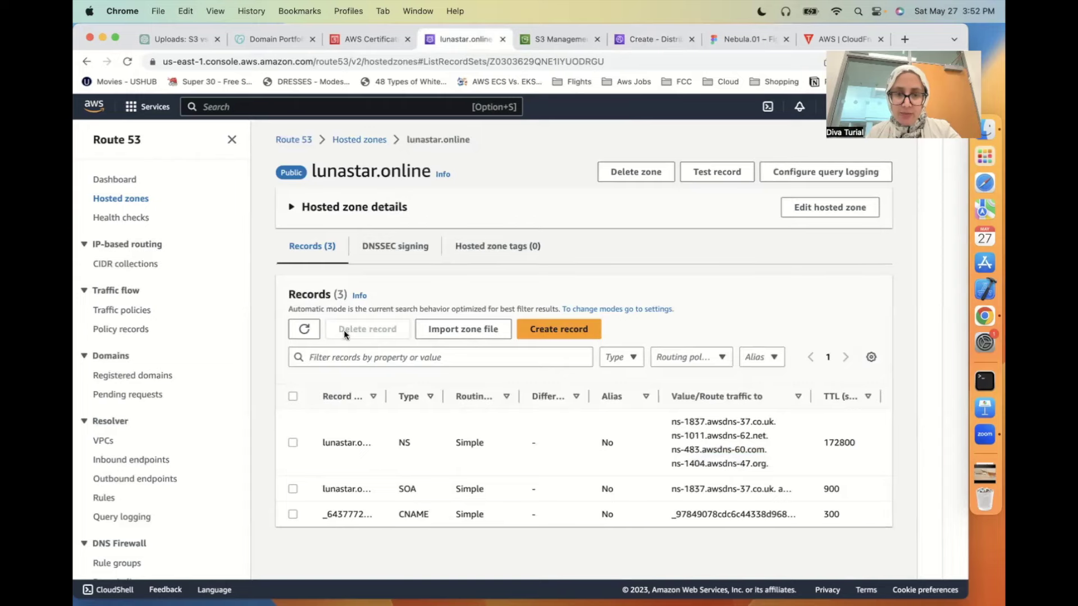
pyautogui.click(542, 331)
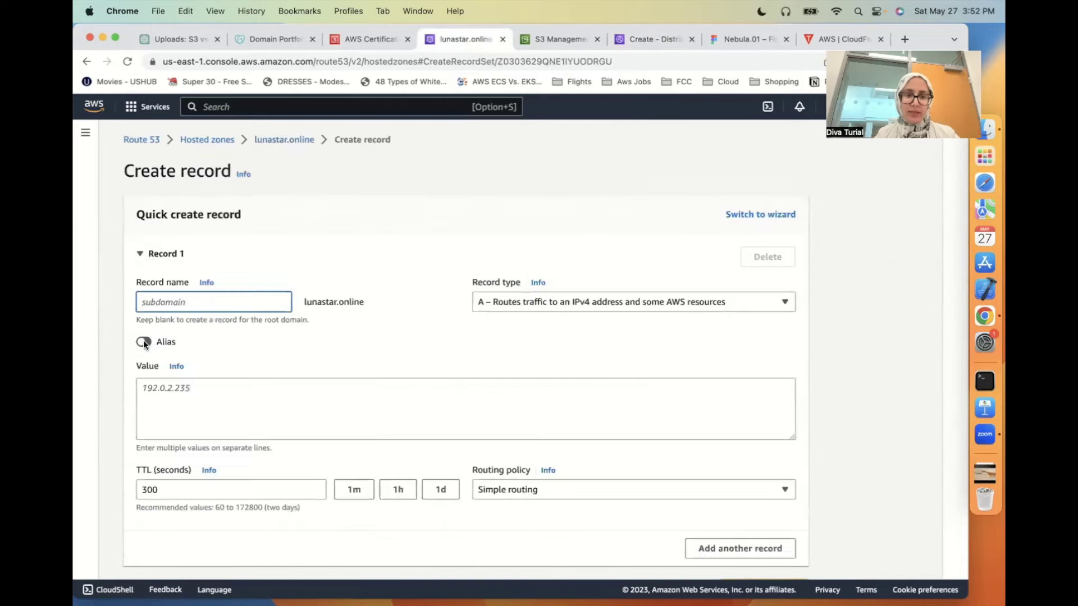
pyautogui.click(143, 342)
pyautogui.click(206, 303)
pyautogui.moveTo(369, 304); pyautogui.dragTo(307, 300)
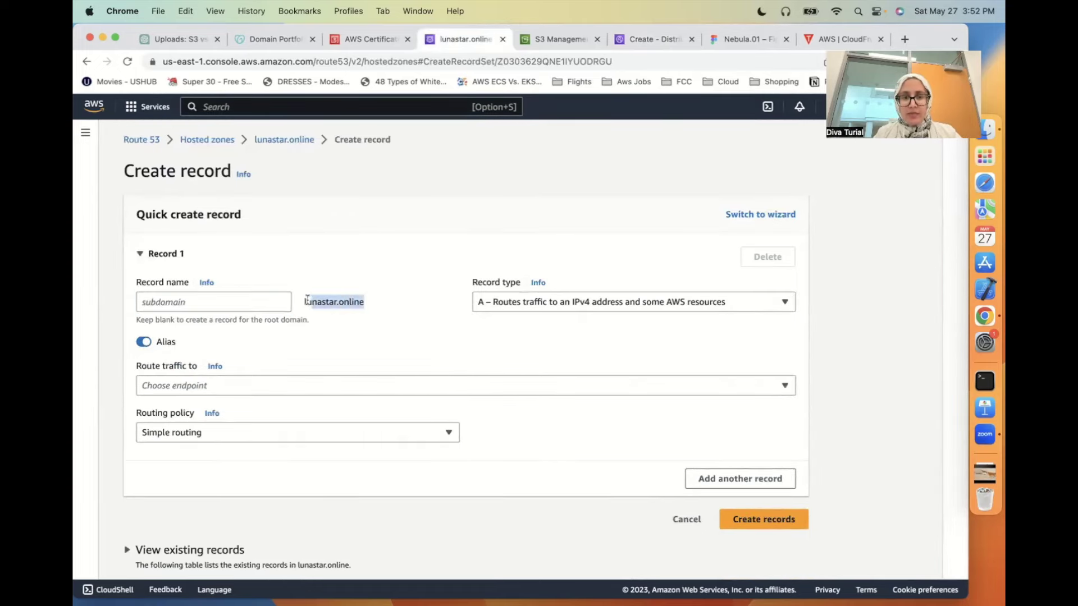
# - Set the record's traffic target to "Alias to CloudFront distribution", finding it by searching the endpoint types for "clou"
pyautogui.click(229, 387)
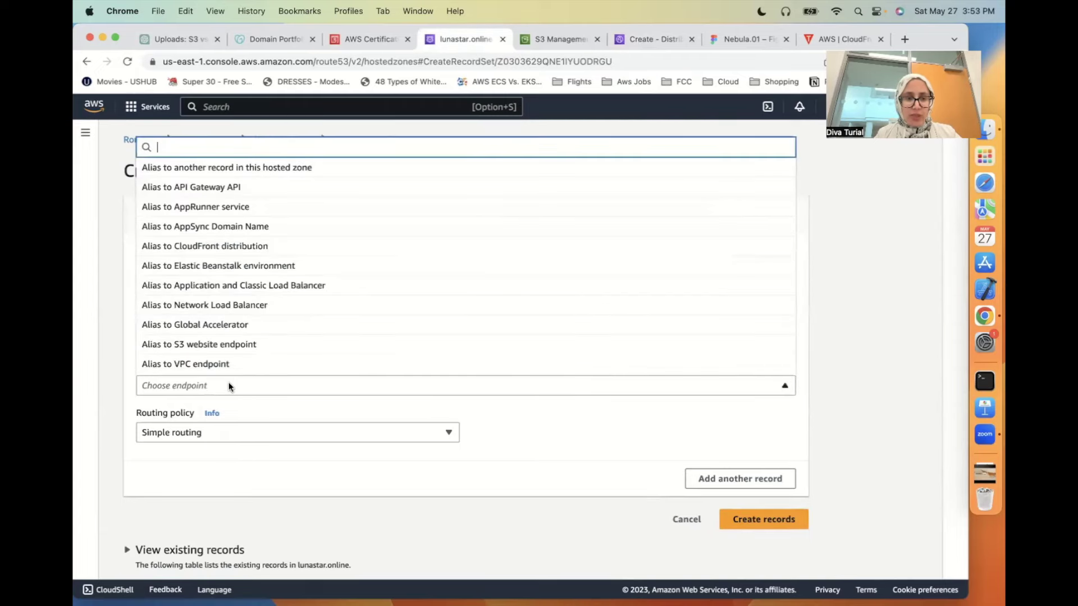
pyautogui.write('clpu')
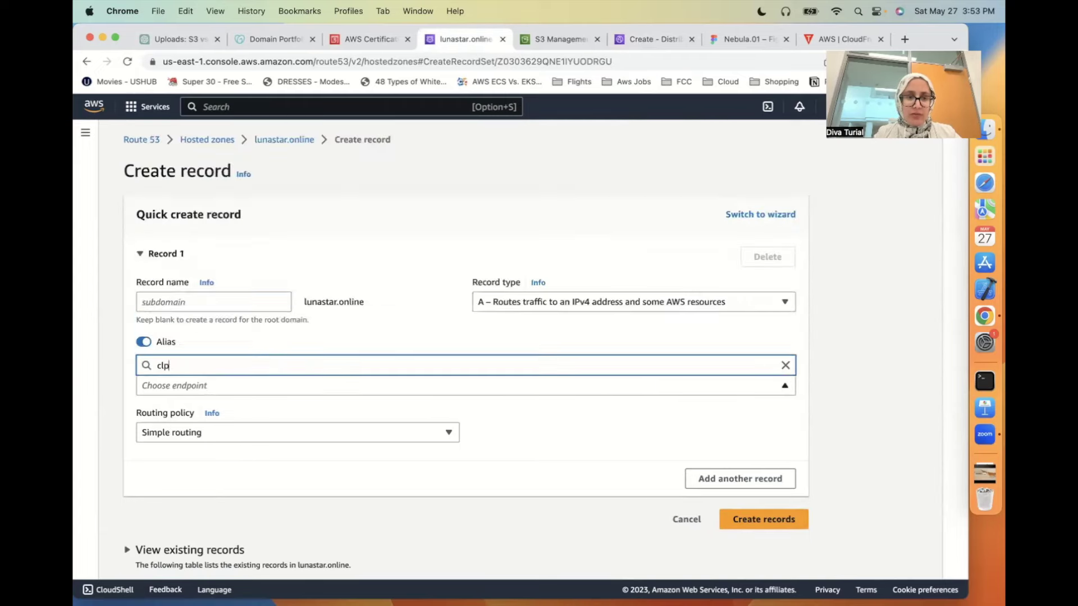
pyautogui.press('BackSpace')
pyautogui.press('BackSpace')
pyautogui.press('BackSpace')
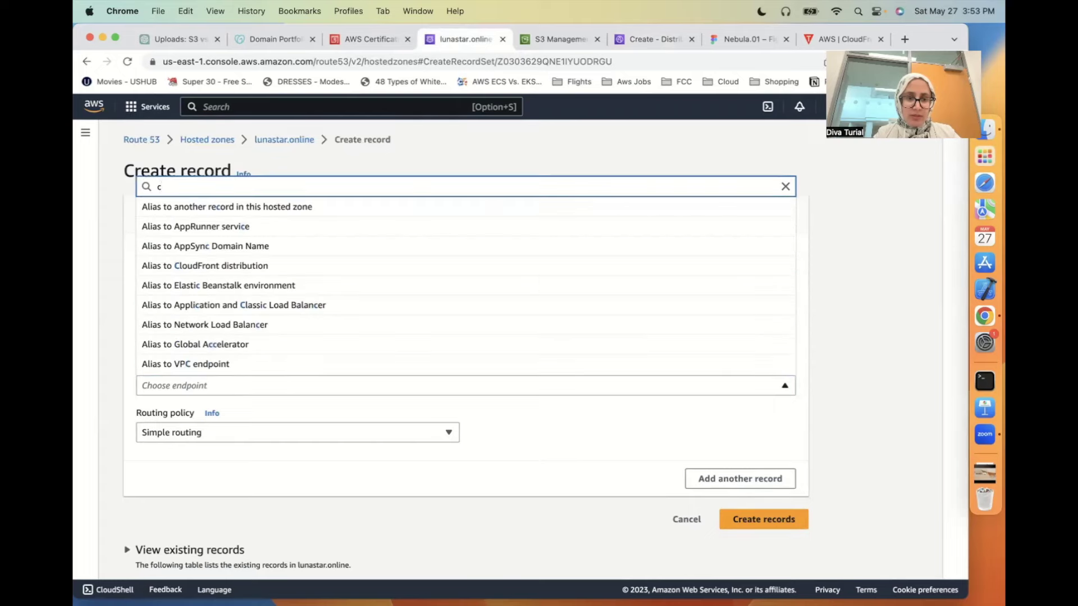
pyautogui.write('dlo')
pyautogui.press('BackSpace')
pyautogui.press('BackSpace')
pyautogui.press('BackSpace')
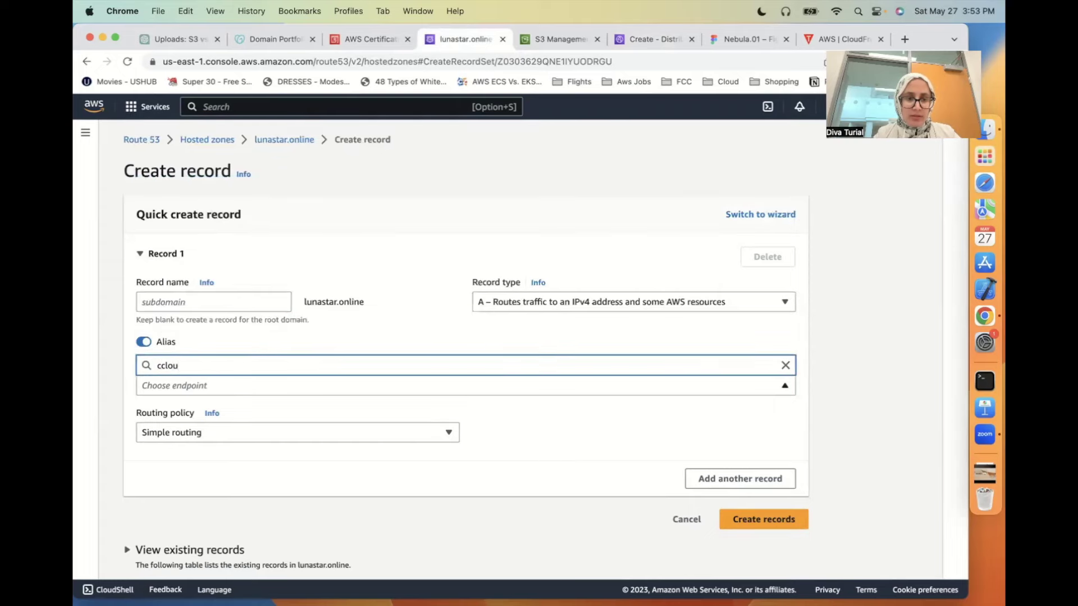
pyautogui.write('lou')
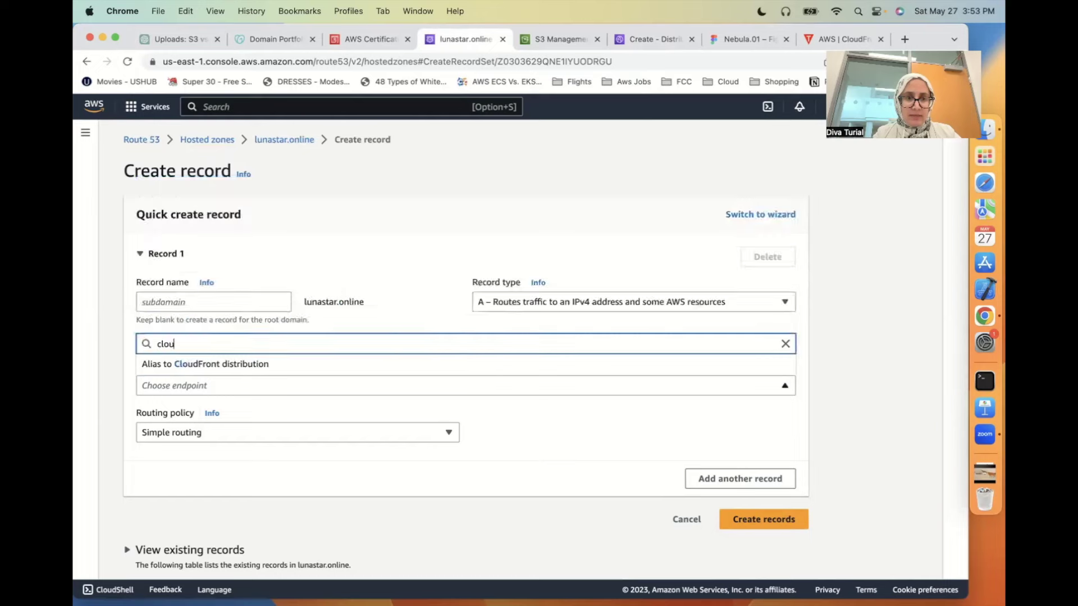
pyautogui.click(213, 366)
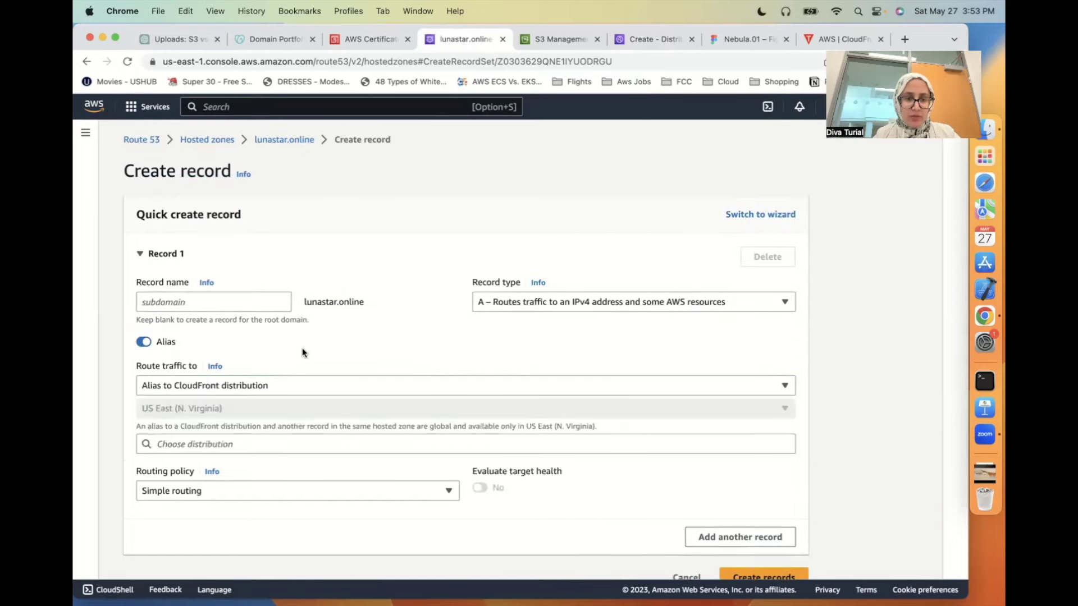
# - Choose the lunastar.online distribution (d150jlfwn26vpj.cloudfront.net) as the alias target of the record
pyautogui.scroll(-2, 313, 351)
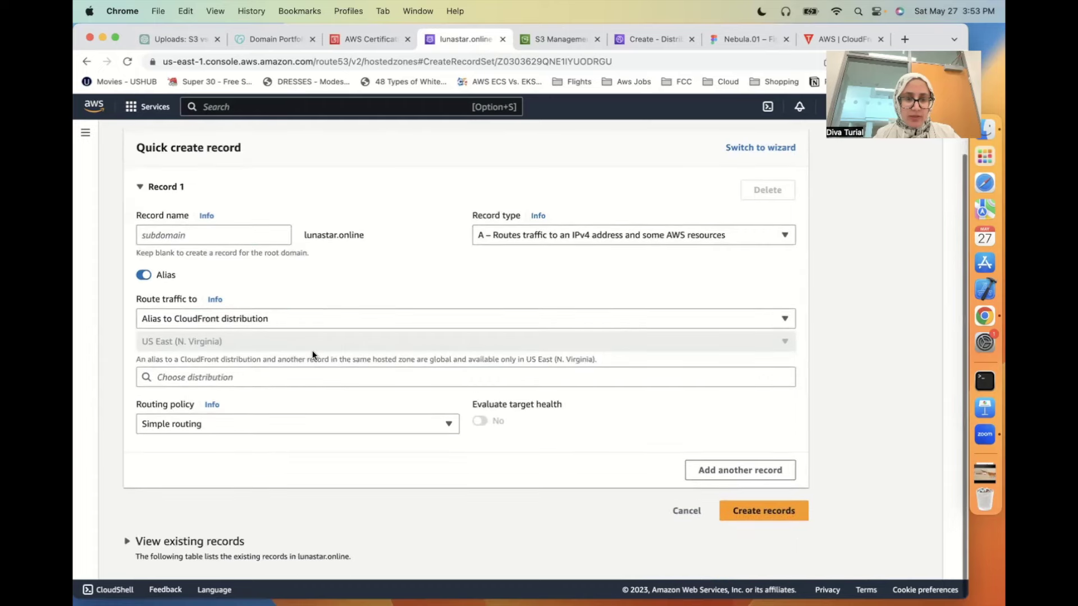
pyautogui.click(243, 376)
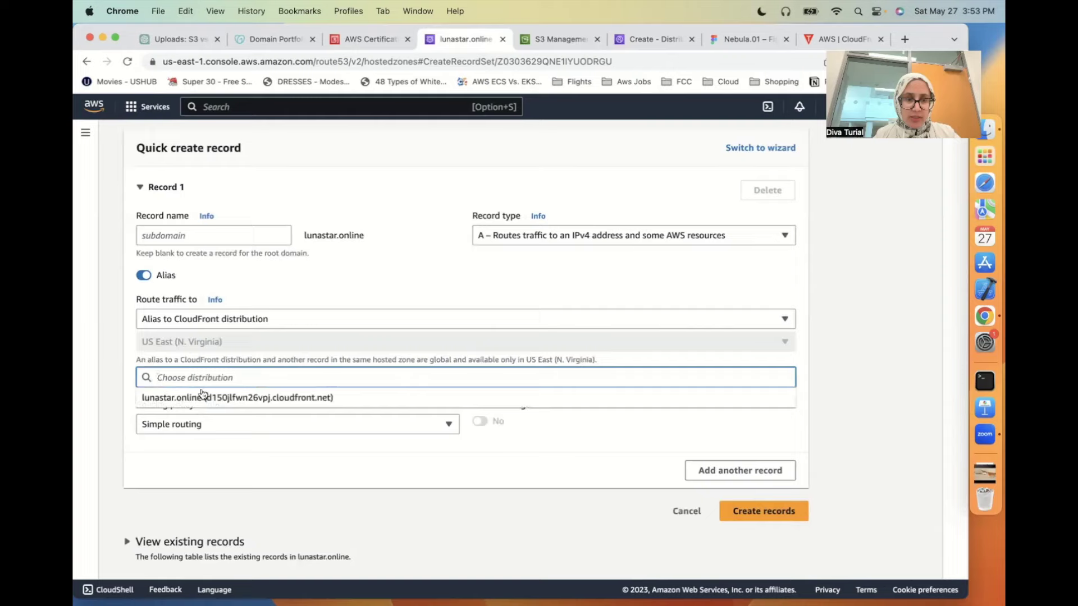
pyautogui.click(180, 398)
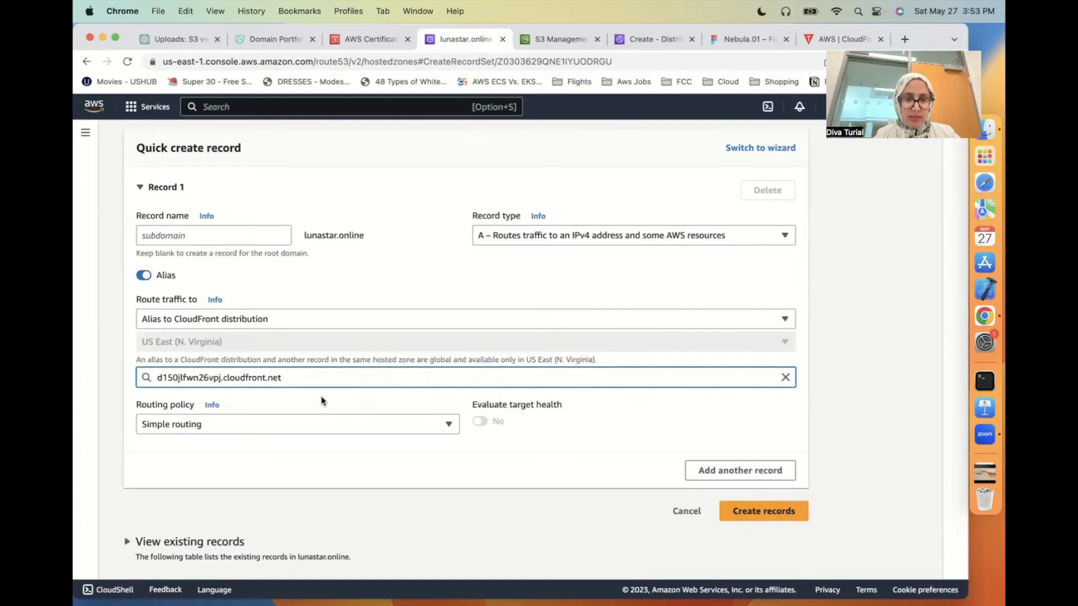
pyautogui.click(302, 458)
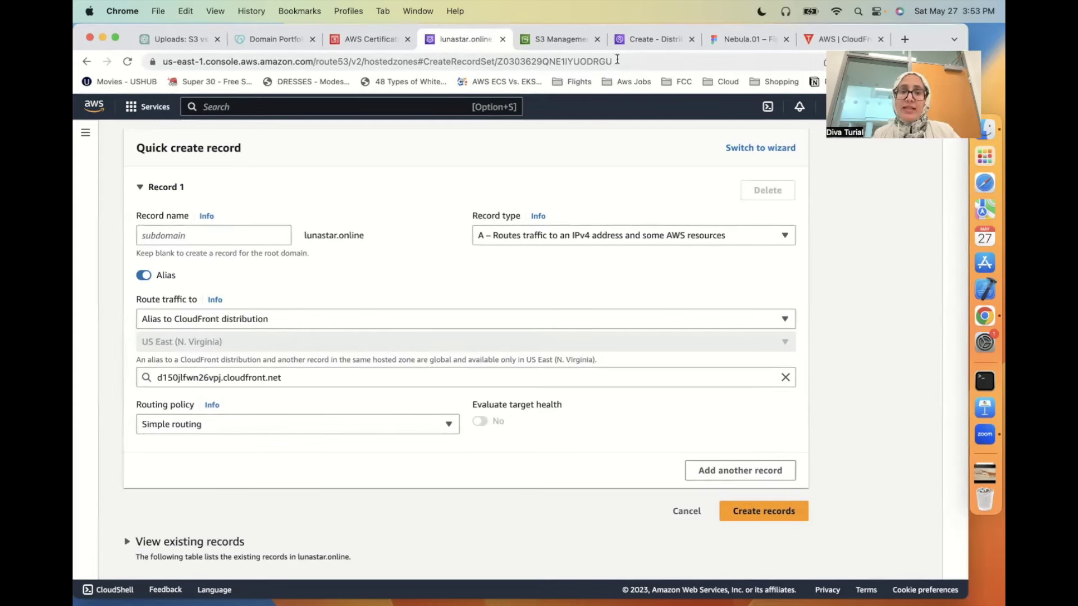
# - Switch to ChatGPT and start a new chat with the GPT-4 model
pyautogui.click(180, 37)
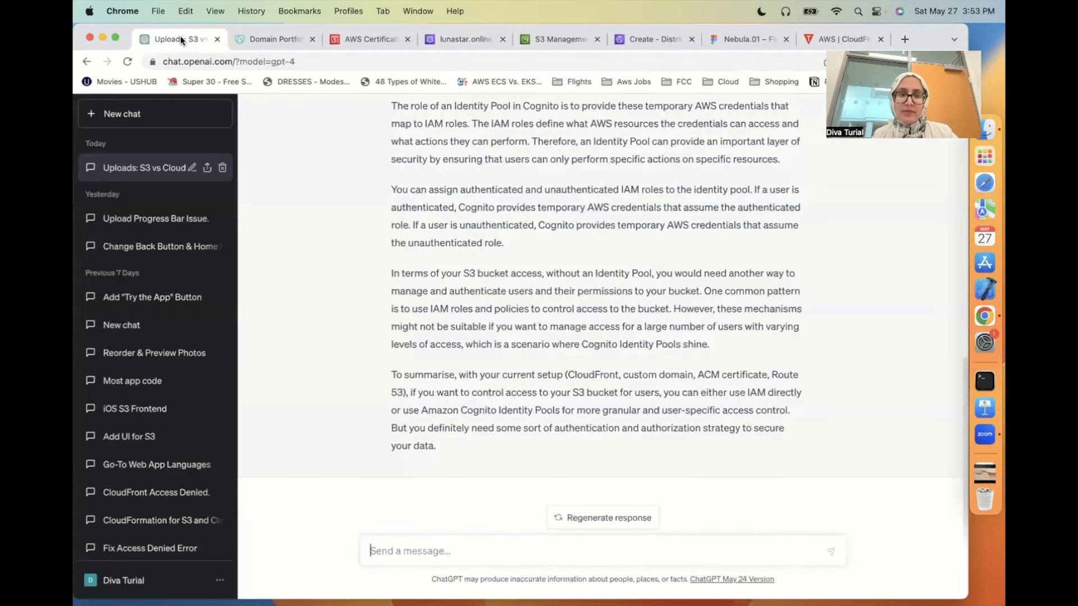
pyautogui.click(131, 116)
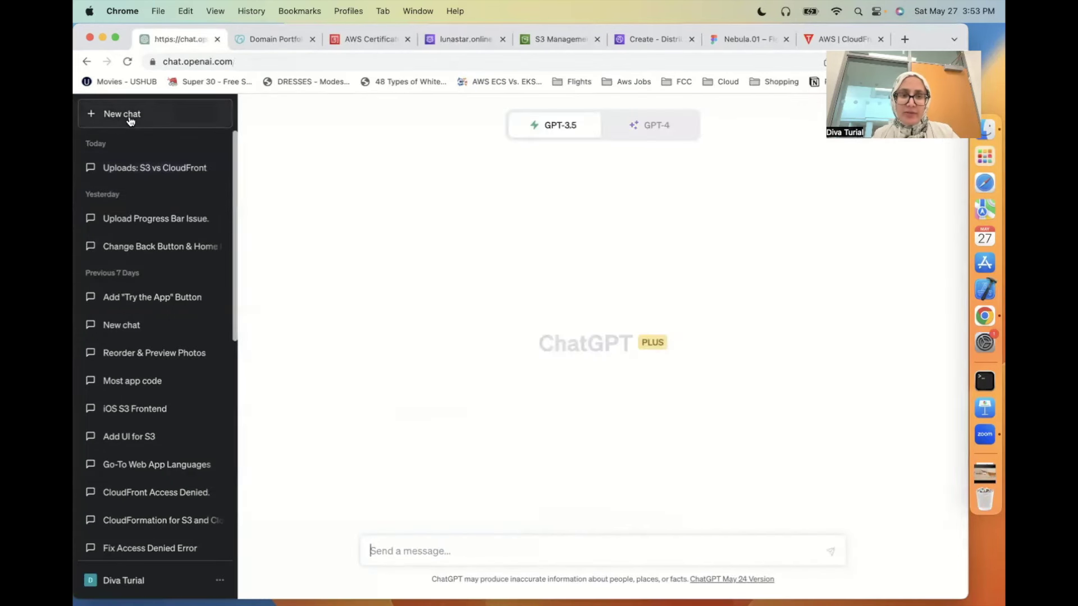
pyautogui.click(647, 134)
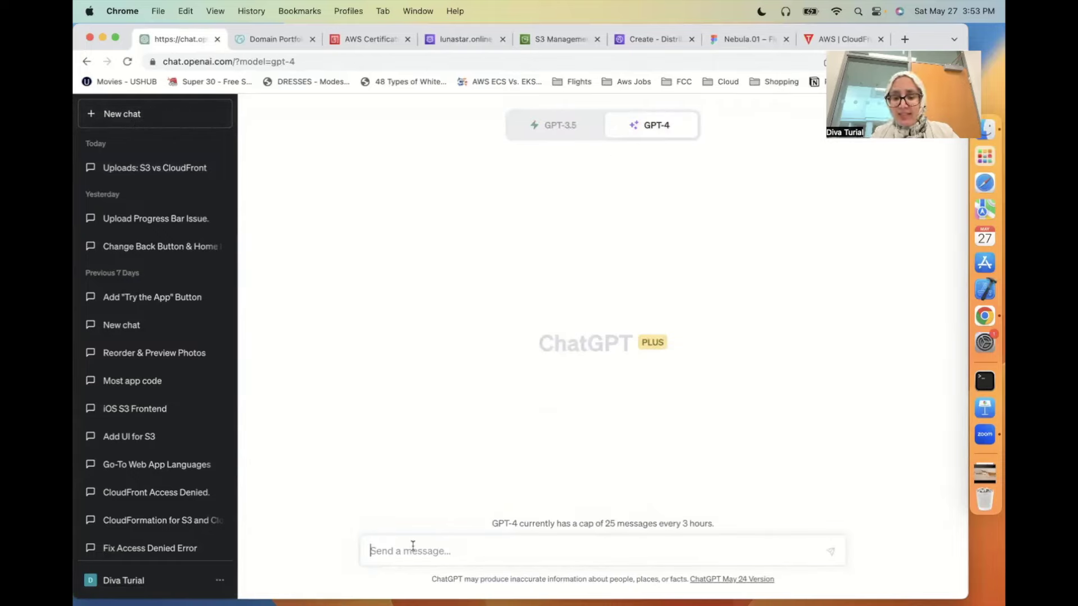
# - Ask "tell me the difference between alias and cname in aws" and read the explanation of both record types
pyautogui.write('tell fme the')
pyautogui.press('BackSpace')
pyautogui.press('BackSpace')
pyautogui.press('BackSpace')
pyautogui.press('BackSpace')
pyautogui.press('BackSpace')
pyautogui.press('BackSpace')
pyautogui.press('BackSpace')
pyautogui.write('me t')
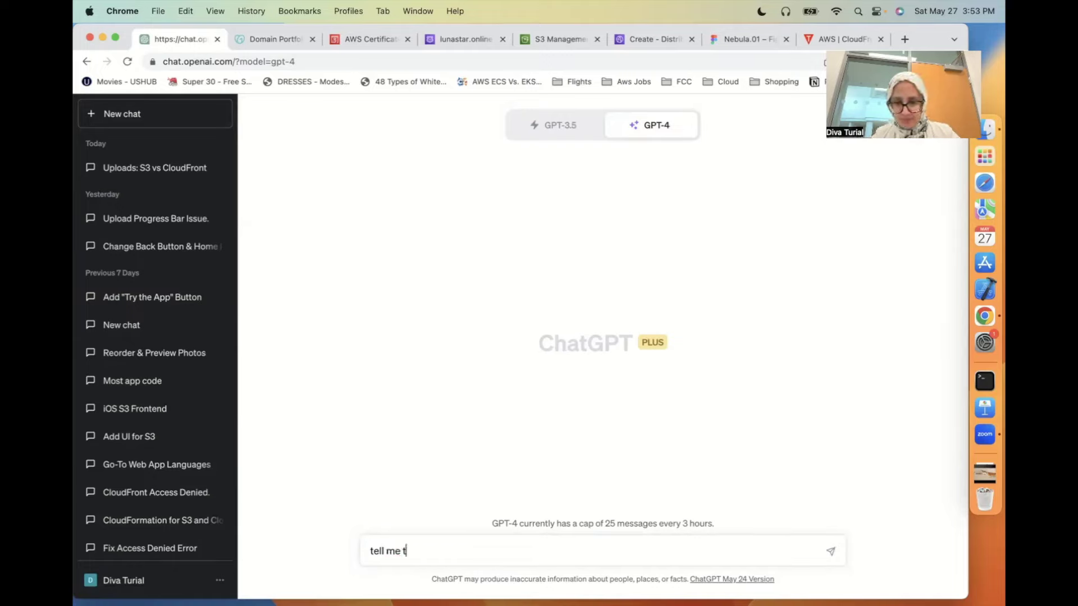
pyautogui.write('he difference bet')
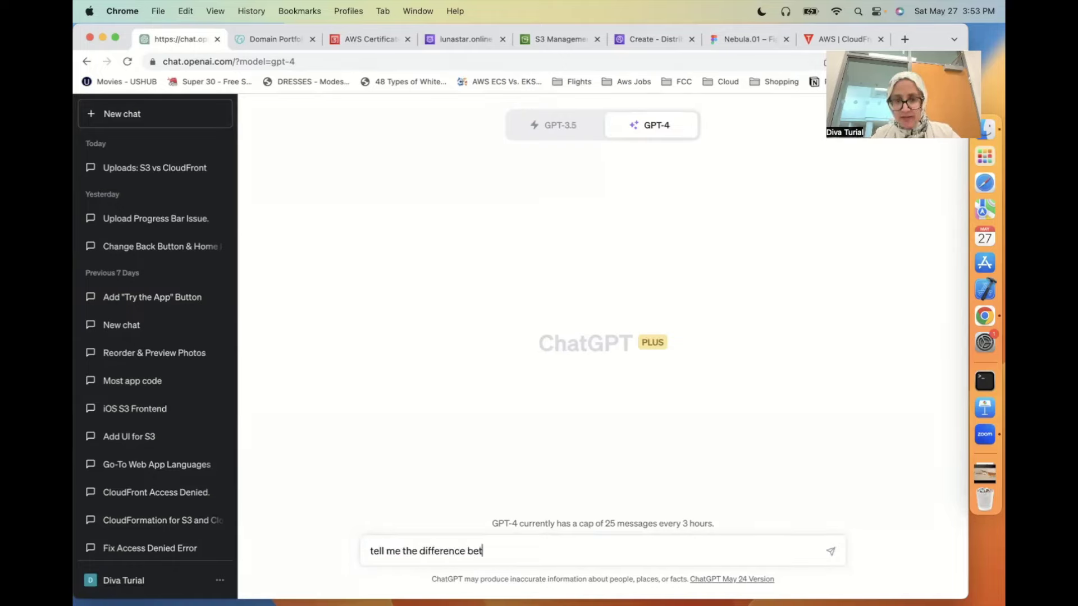
pyautogui.write('ween alian')
pyautogui.press('BackSpace')
pyautogui.press('BackSpace')
pyautogui.write('s and c')
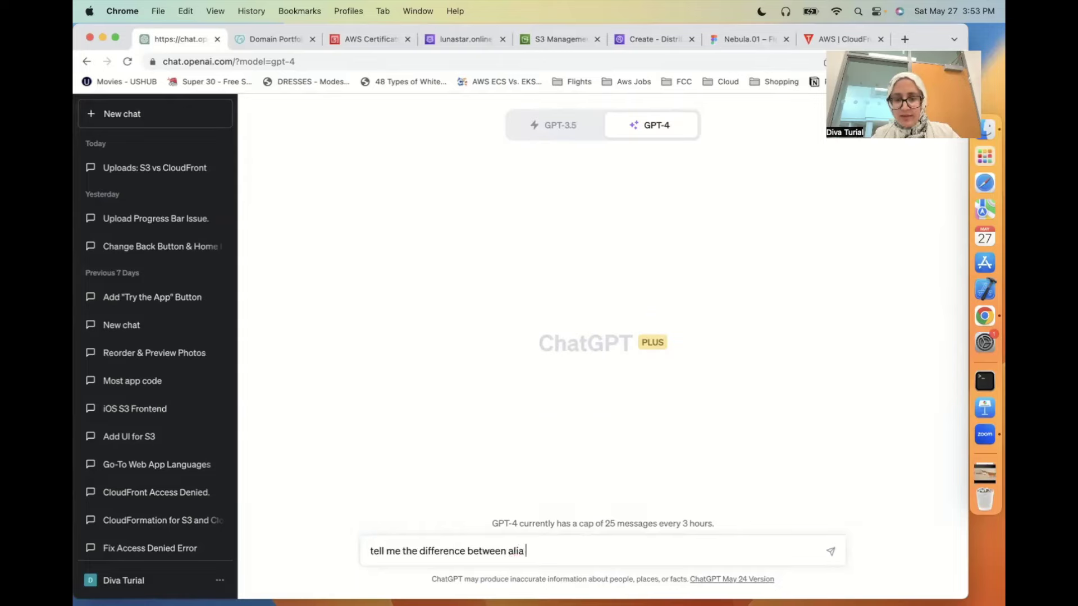
pyautogui.write('n')
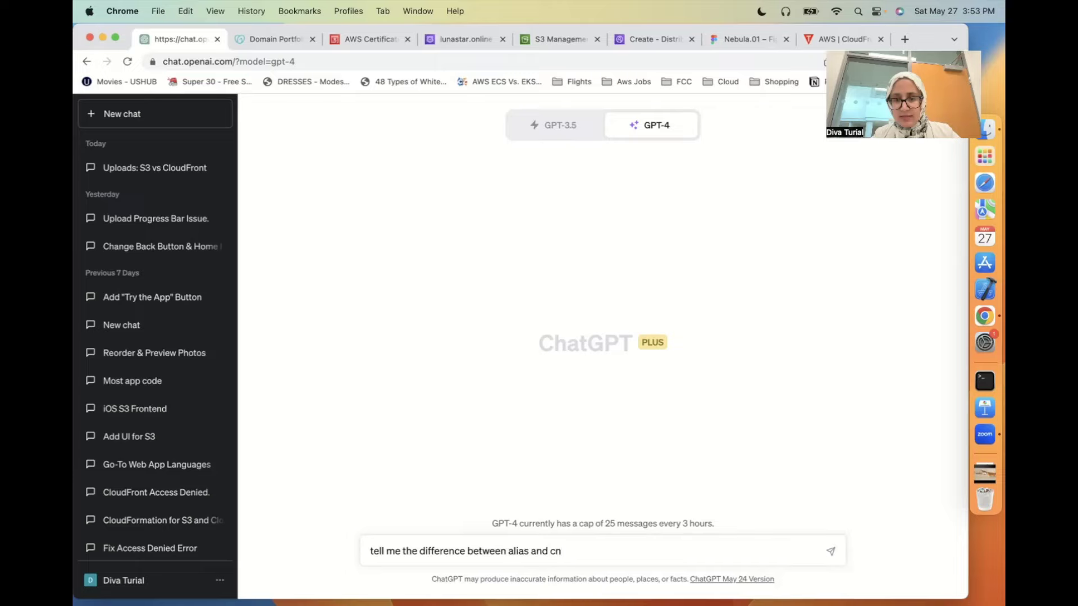
pyautogui.write('ame in aws')
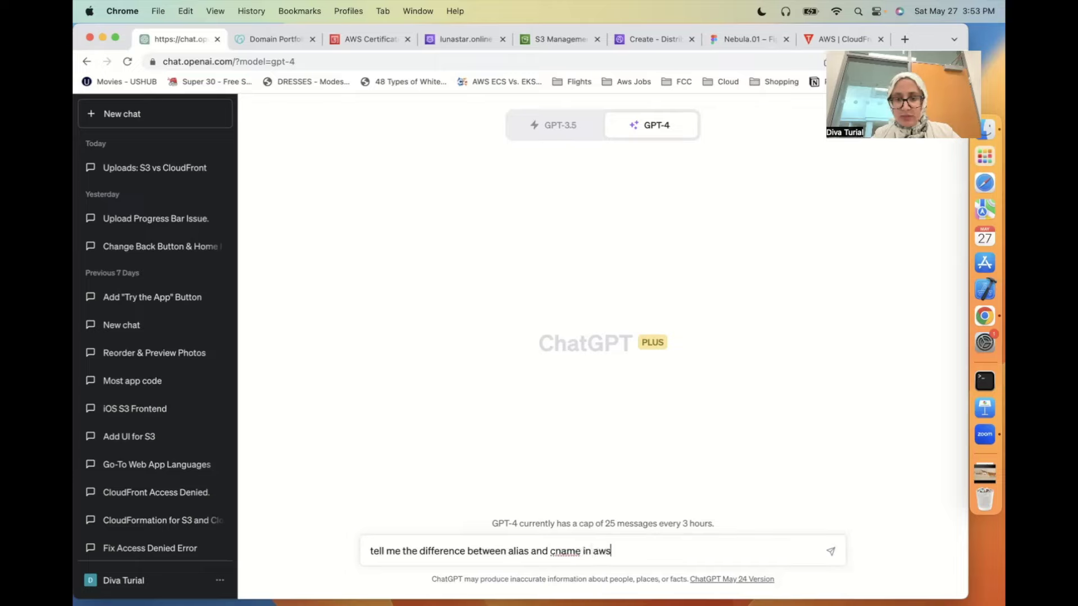
pyautogui.press('Return')
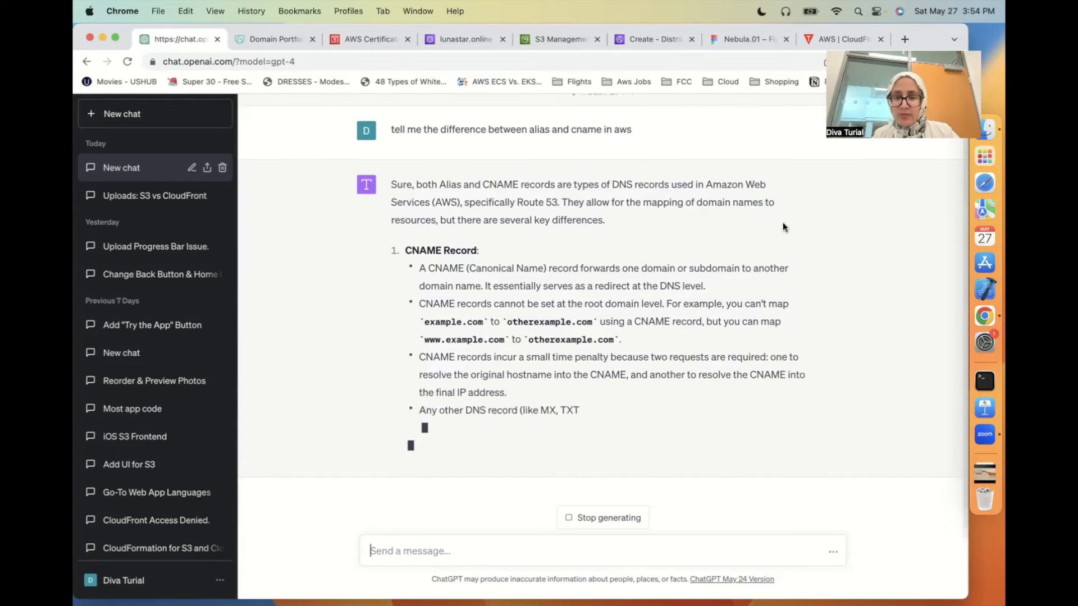
pyautogui.scroll(2, 783, 222)
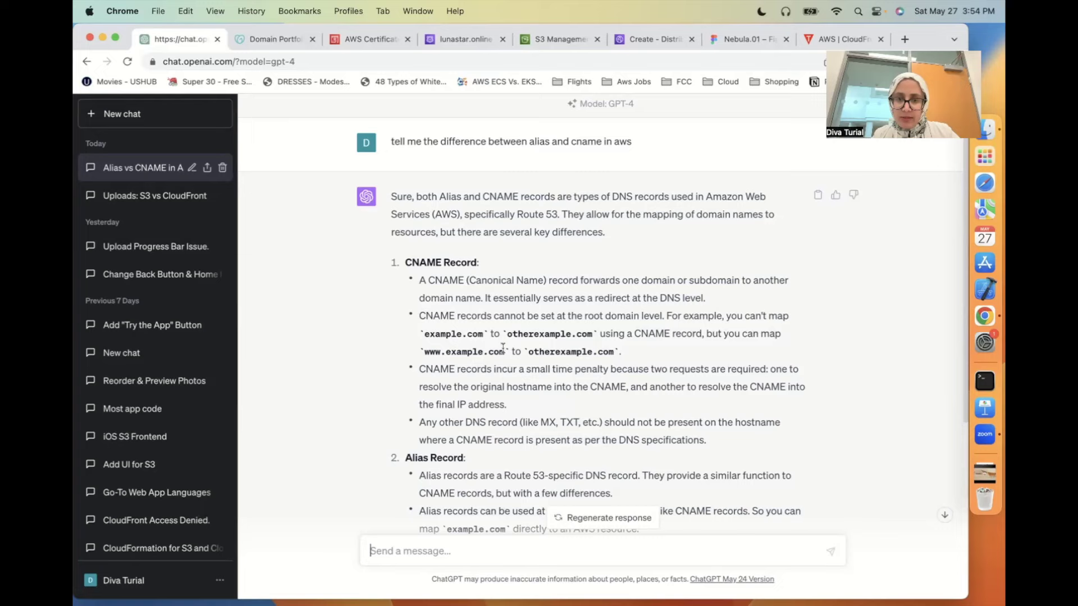
pyautogui.scroll(-1, 585, 351)
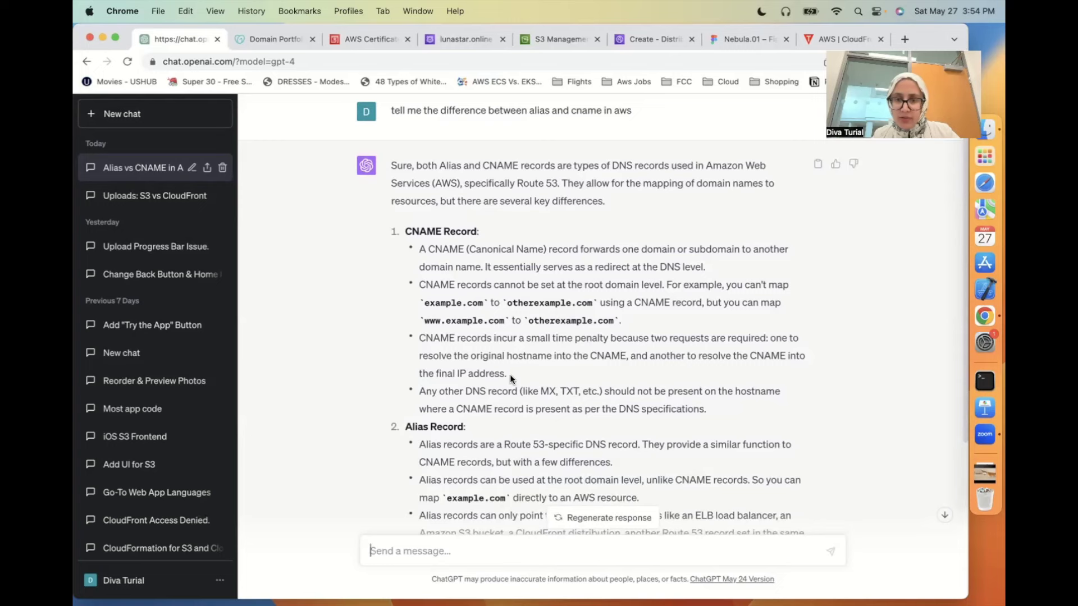
pyautogui.scroll(-4, 509, 375)
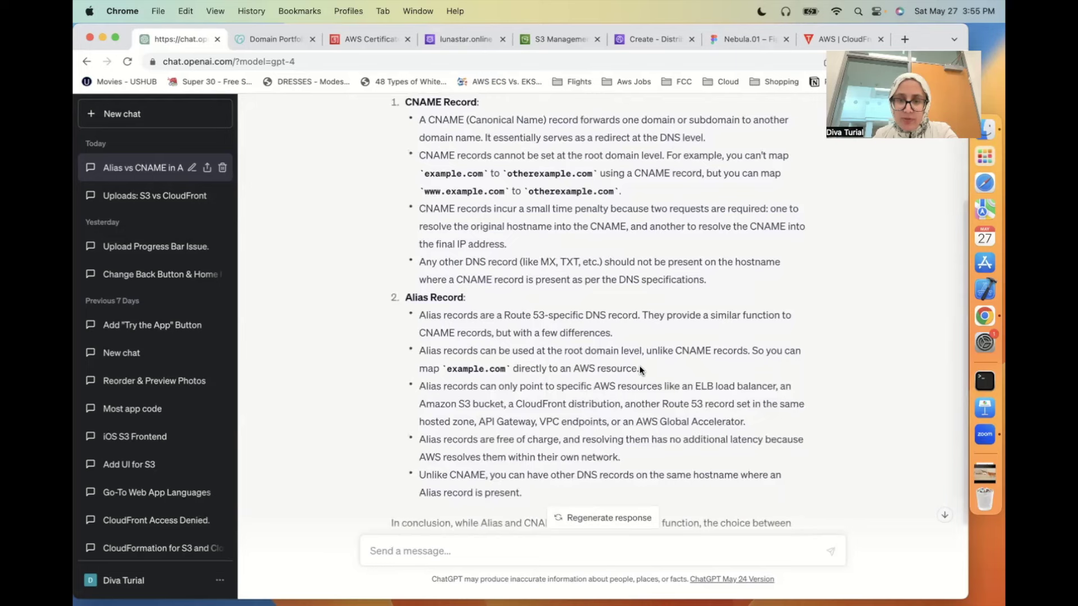
# - Revisit the distribution's alternate domain name setting, return to Route 53 and create the root-domain alias record with a blank record name
pyautogui.click(647, 38)
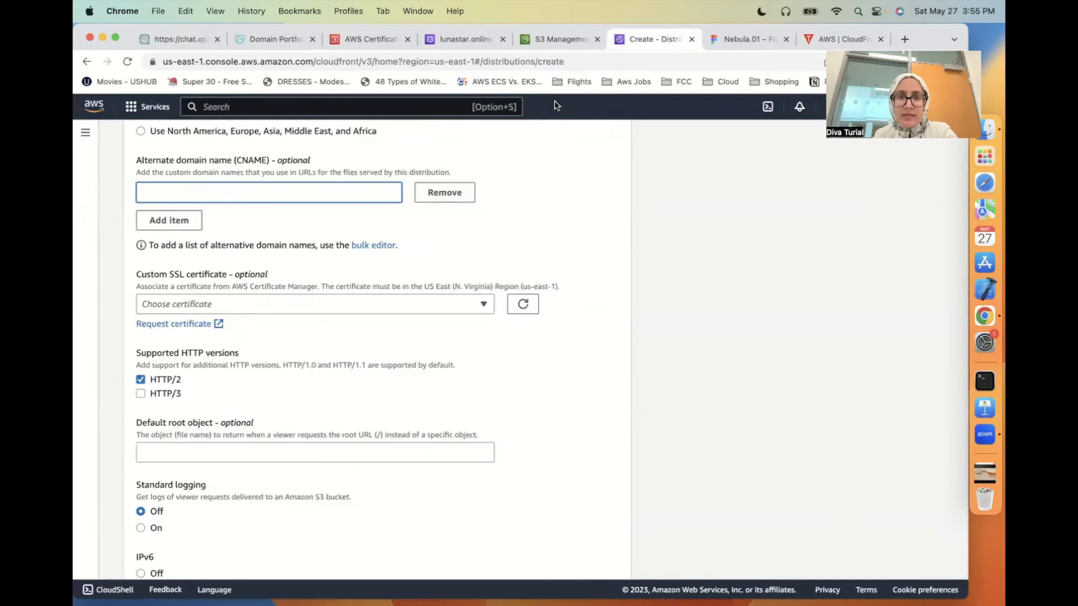
pyautogui.click(448, 40)
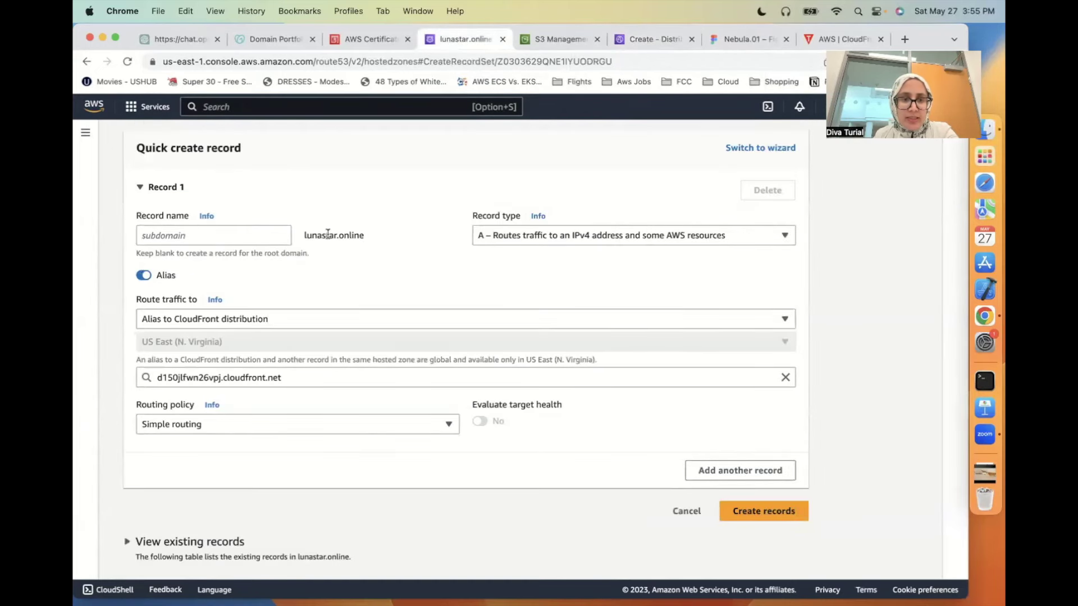
pyautogui.moveTo(364, 235); pyautogui.dragTo(304, 231)
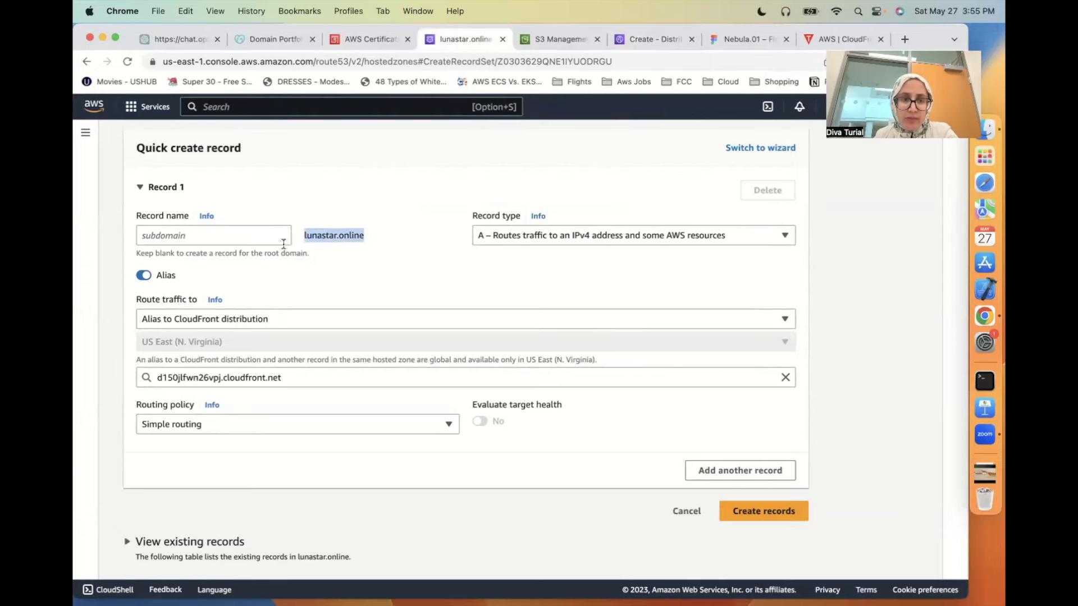
pyautogui.click(264, 236)
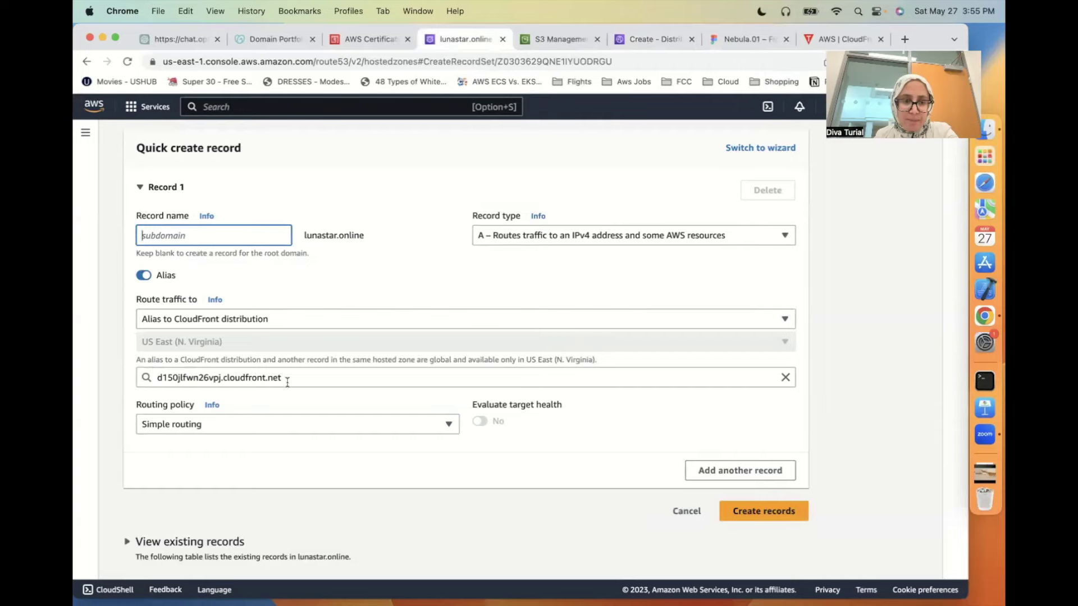
pyautogui.click(772, 513)
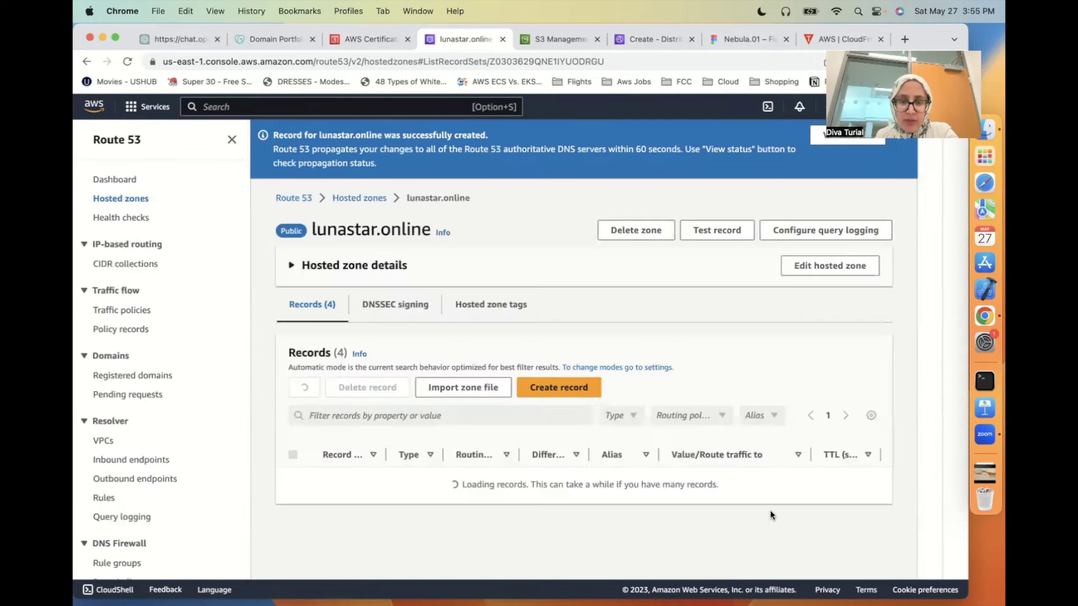
# - Select the certificate validation CNAME record in the lunastar.online zone, examine its record name and open the record for editing
pyautogui.scroll(-2, 770, 510)
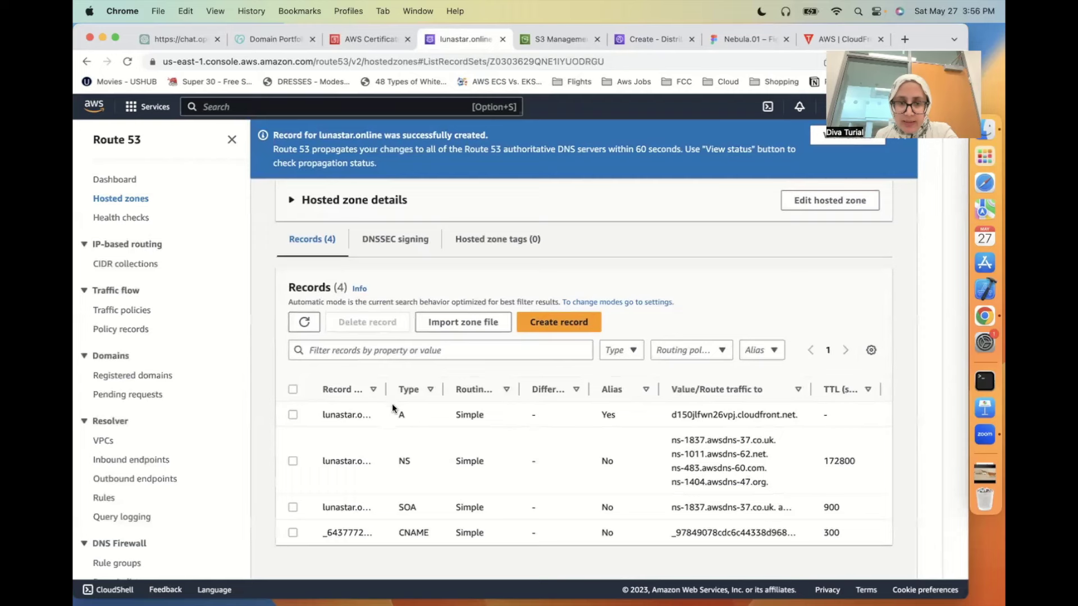
pyautogui.click(292, 534)
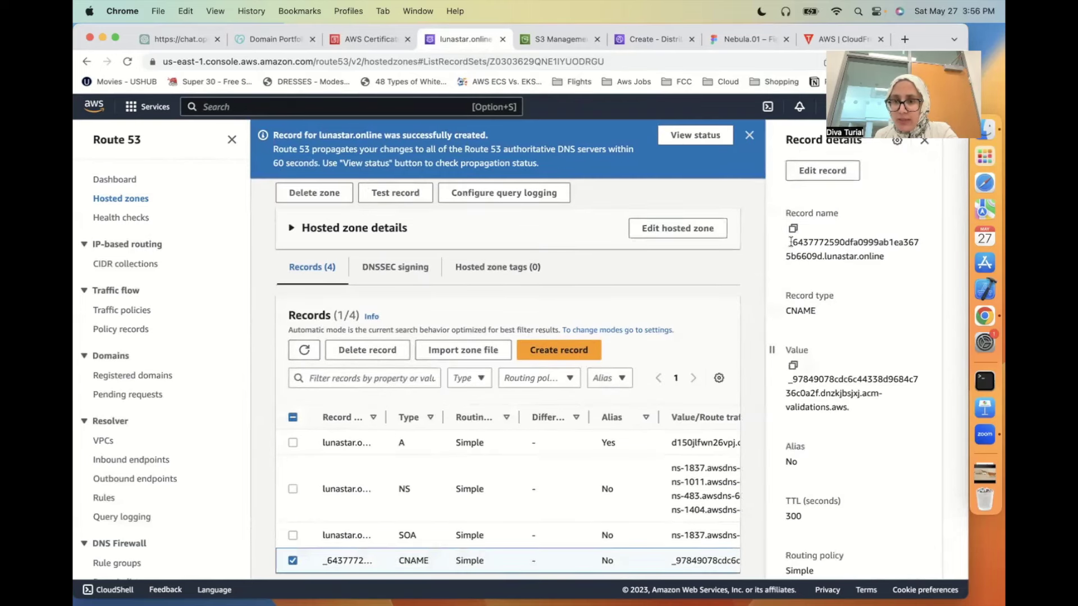
pyautogui.moveTo(788, 245); pyautogui.dragTo(925, 272)
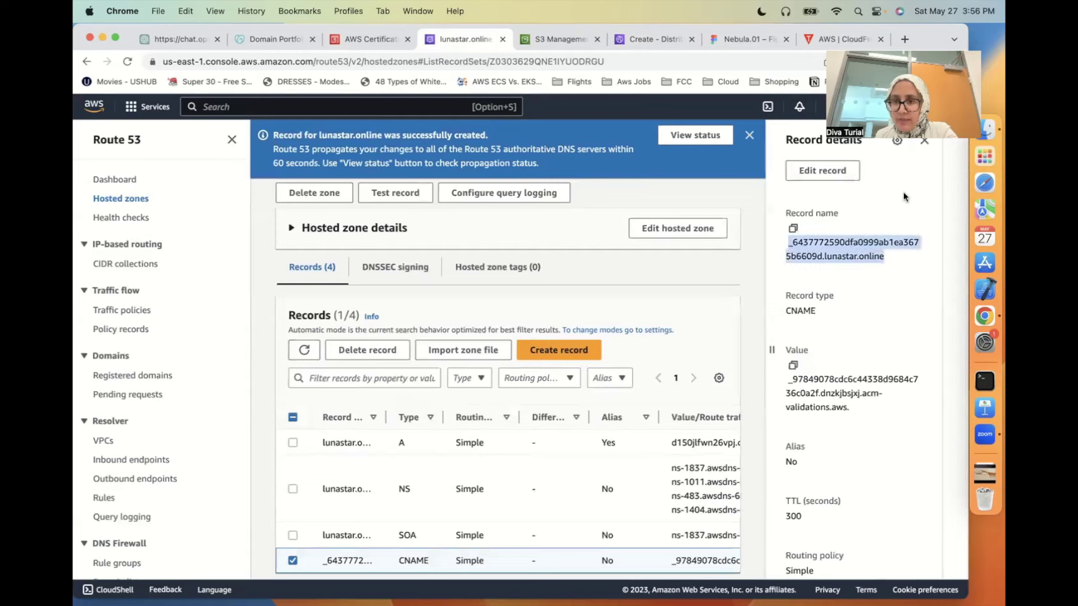
pyautogui.click(820, 171)
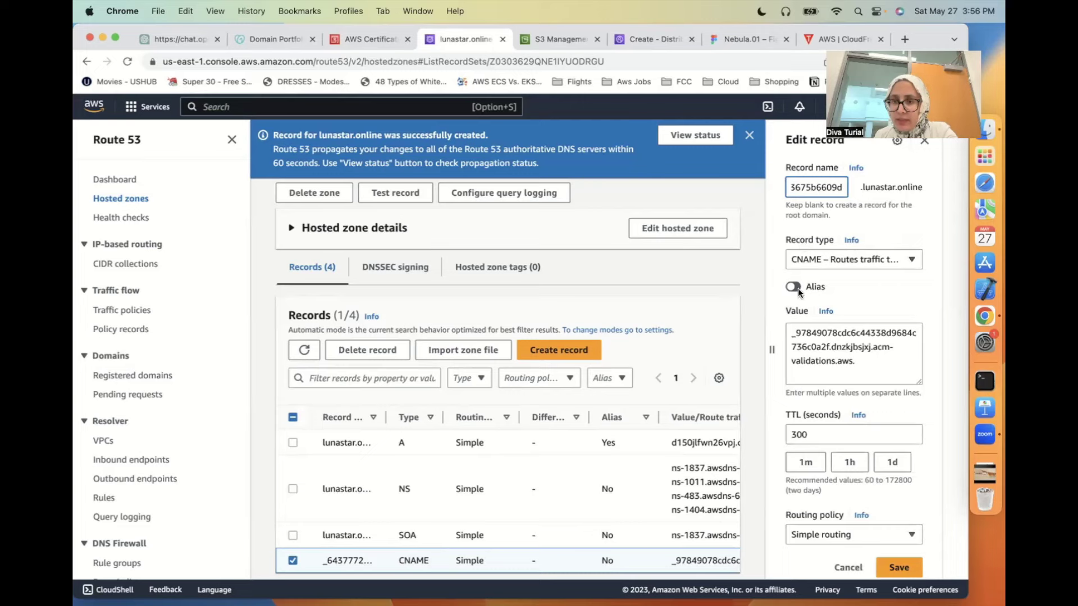
# - Examine the CNAME record's value and its lunastar.online domain, and close the record without saving
pyautogui.moveTo(858, 362); pyautogui.dragTo(788, 335)
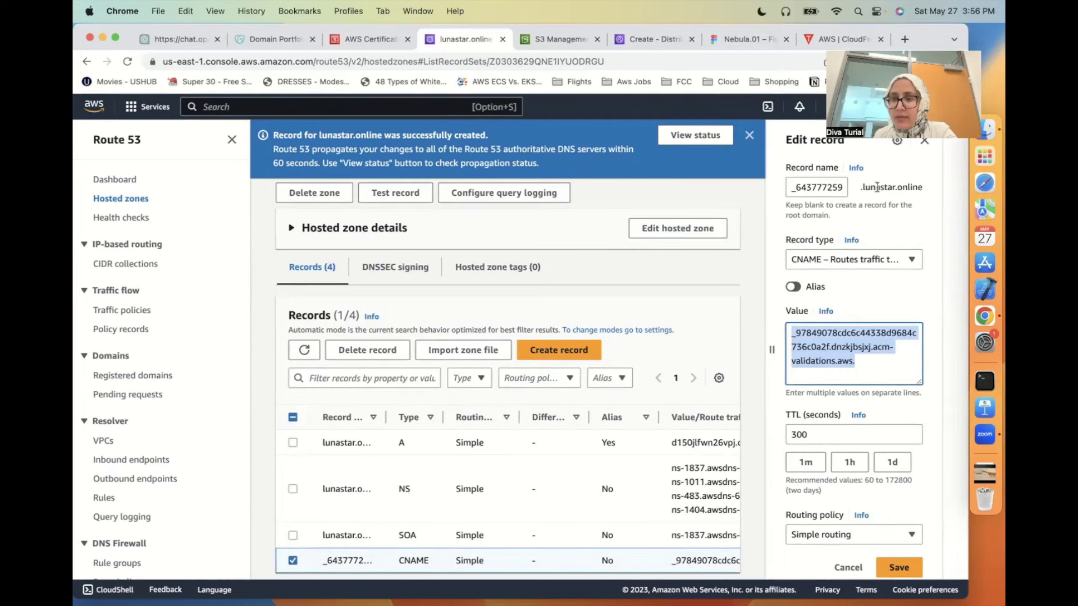
pyautogui.moveTo(862, 187); pyautogui.dragTo(925, 191)
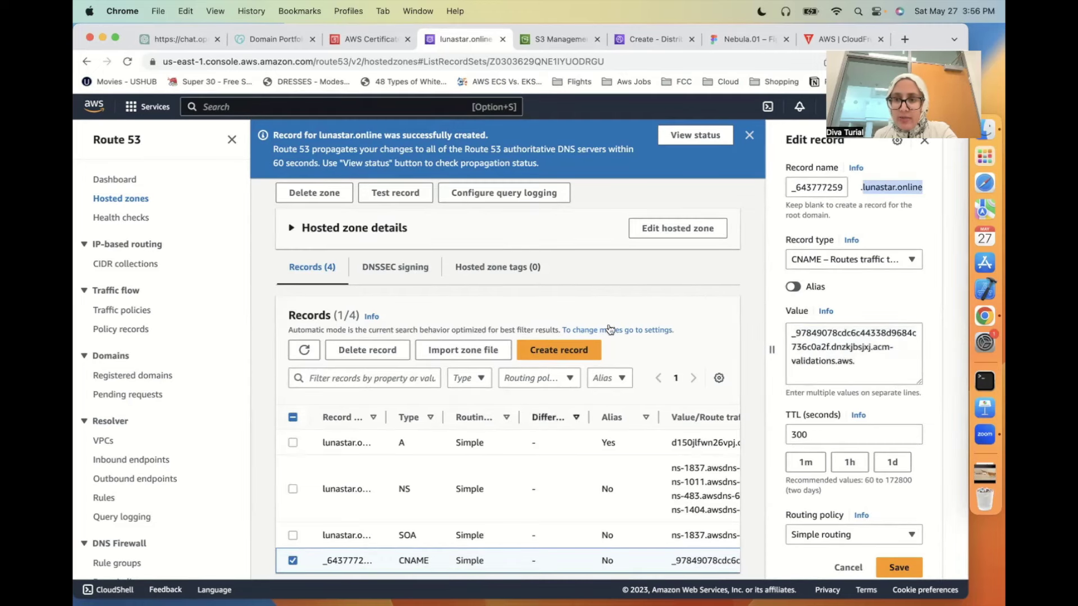
pyautogui.click(926, 145)
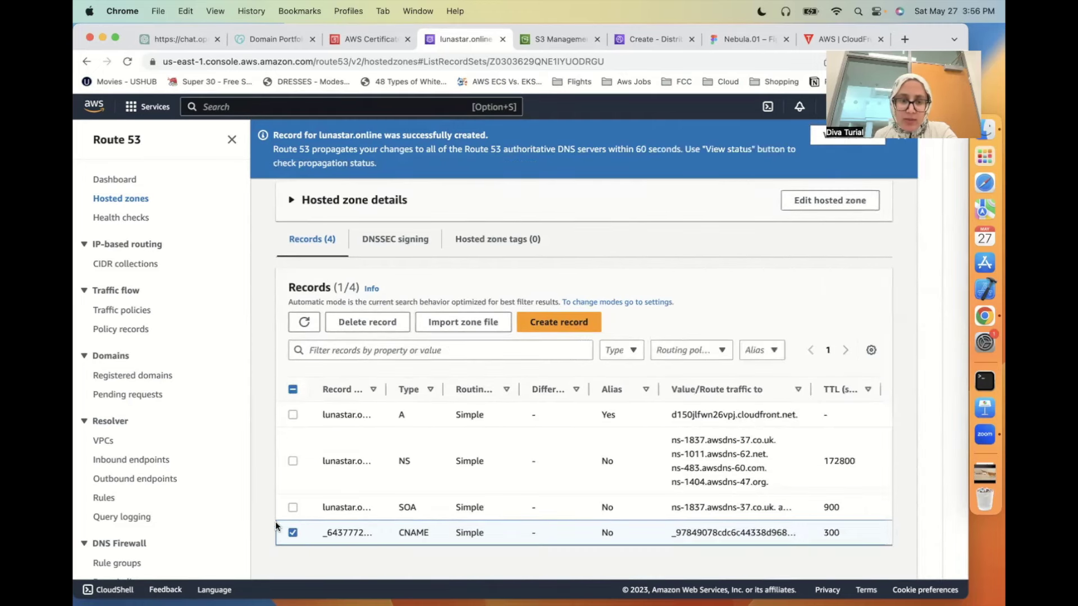
# - Deselect the CNAME record and open the lunastar.online A record for editing
pyautogui.click(289, 531)
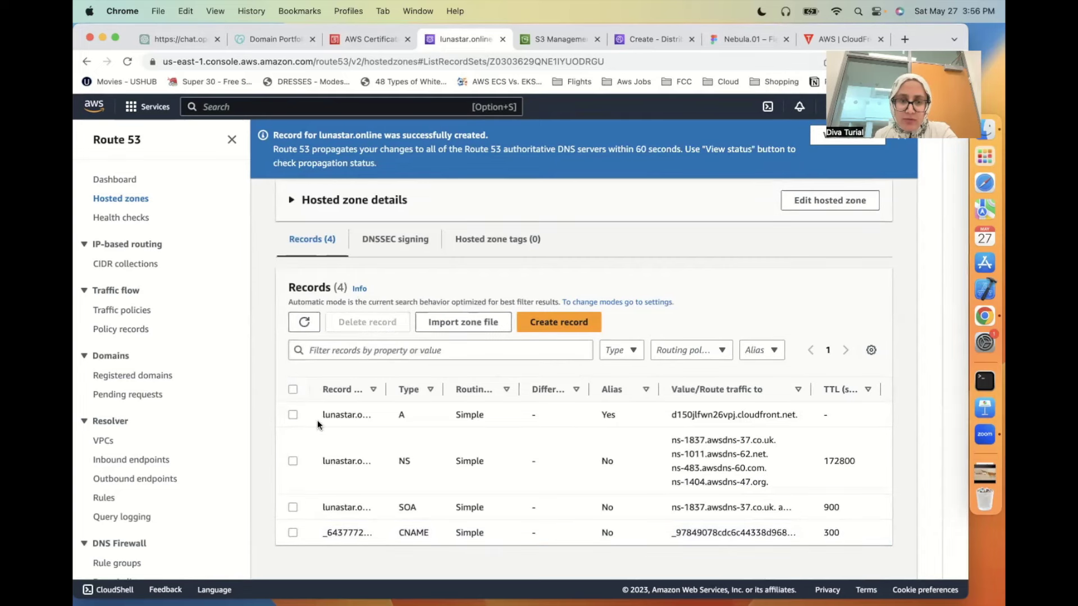
pyautogui.click(292, 416)
pyautogui.click(843, 177)
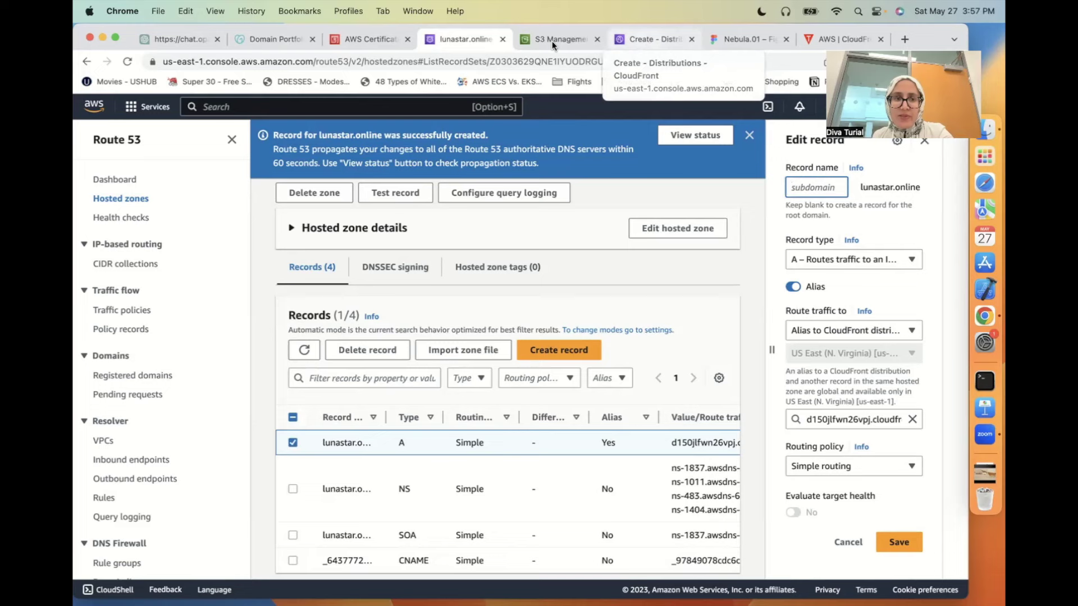
# - Switch to ChatGPT and reread how CNAME and Alias records differ at the root domain level, including the example.com mappings
pyautogui.click(190, 40)
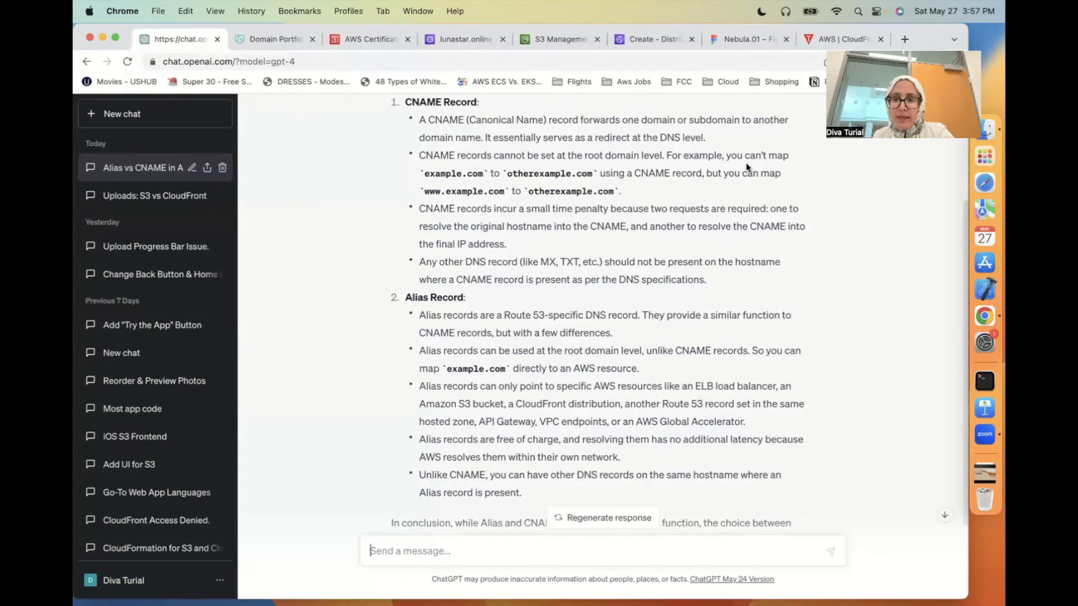
pyautogui.moveTo(422, 172); pyautogui.dragTo(593, 174)
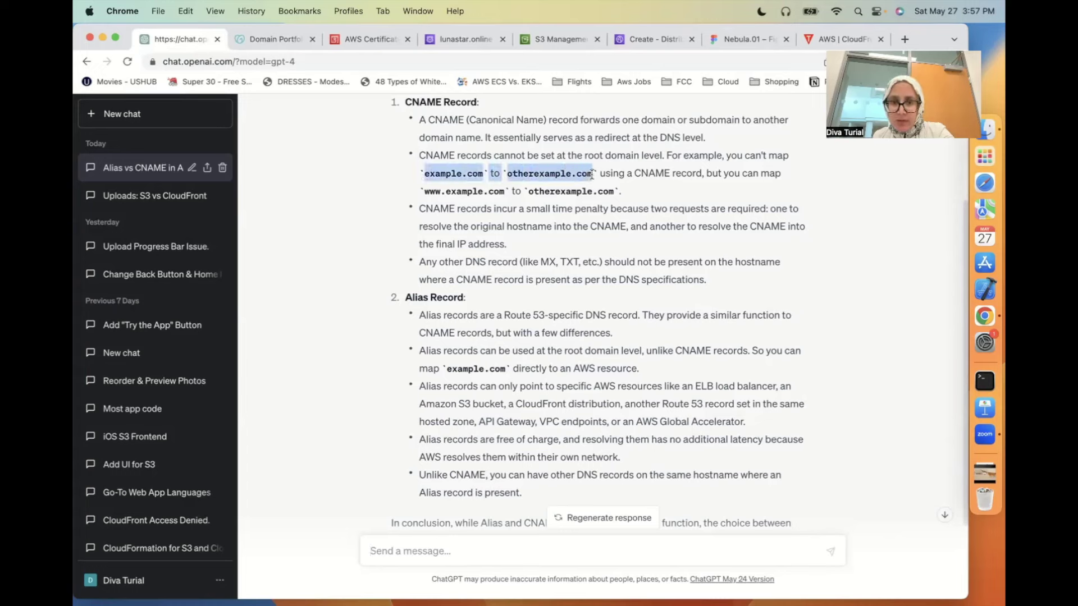
pyautogui.moveTo(425, 174); pyautogui.dragTo(489, 181)
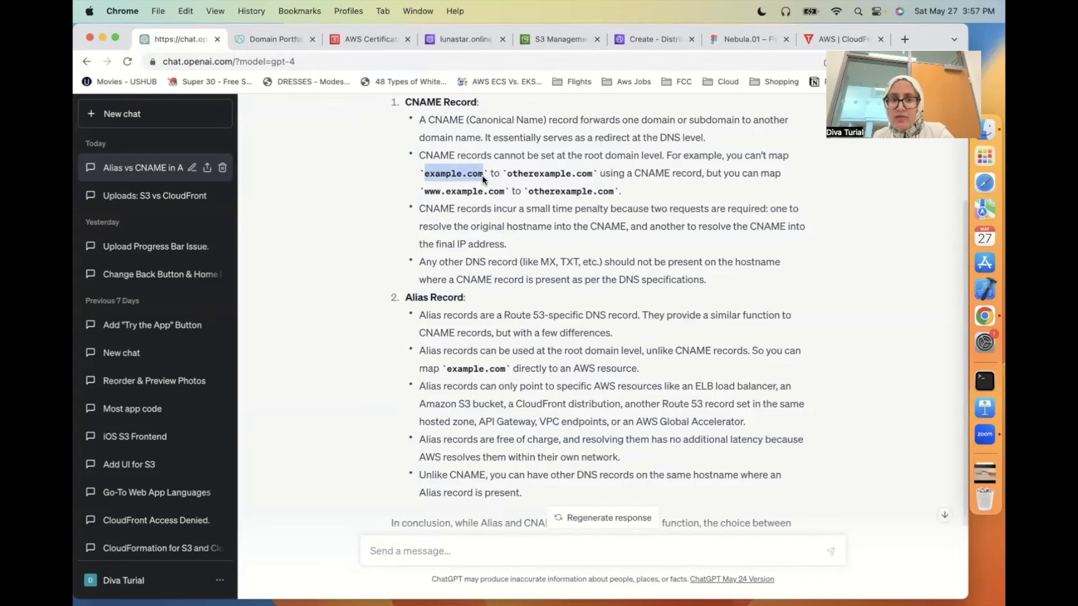
pyautogui.click(508, 172)
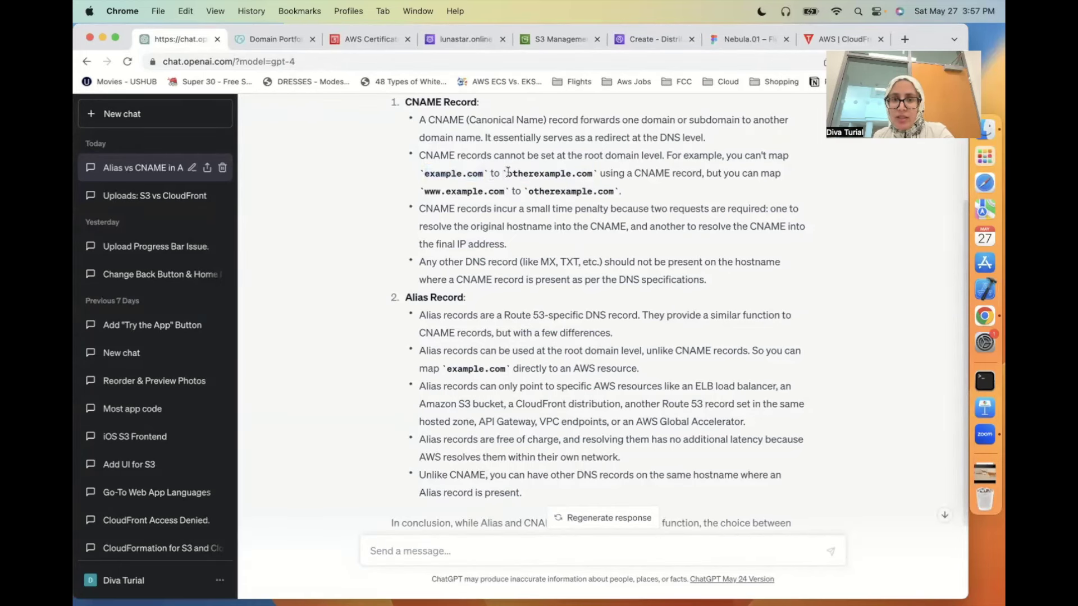
pyautogui.moveTo(508, 172); pyautogui.dragTo(550, 173)
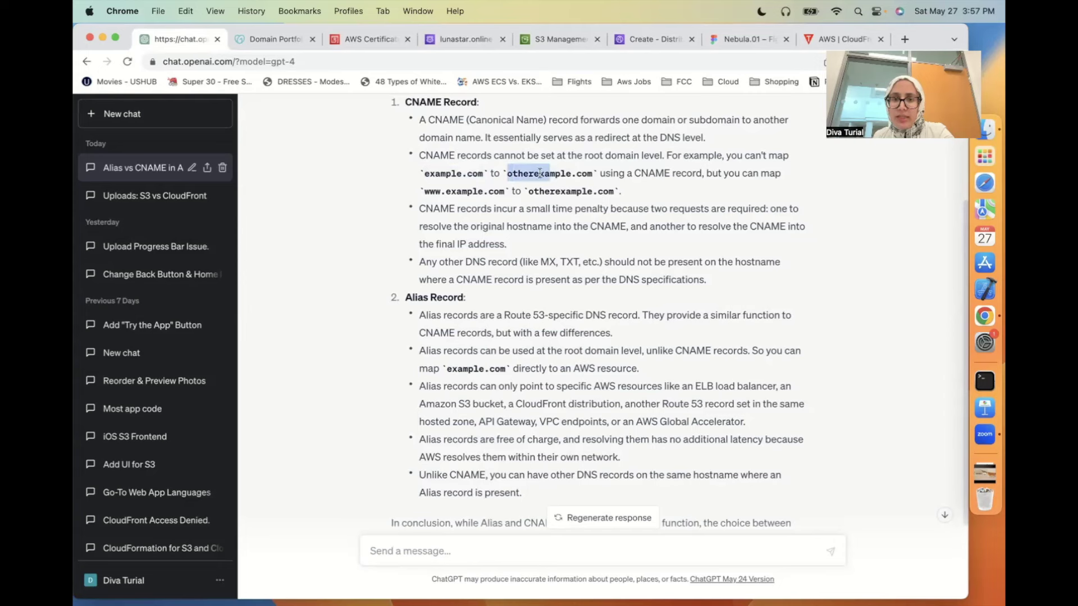
pyautogui.click(534, 169)
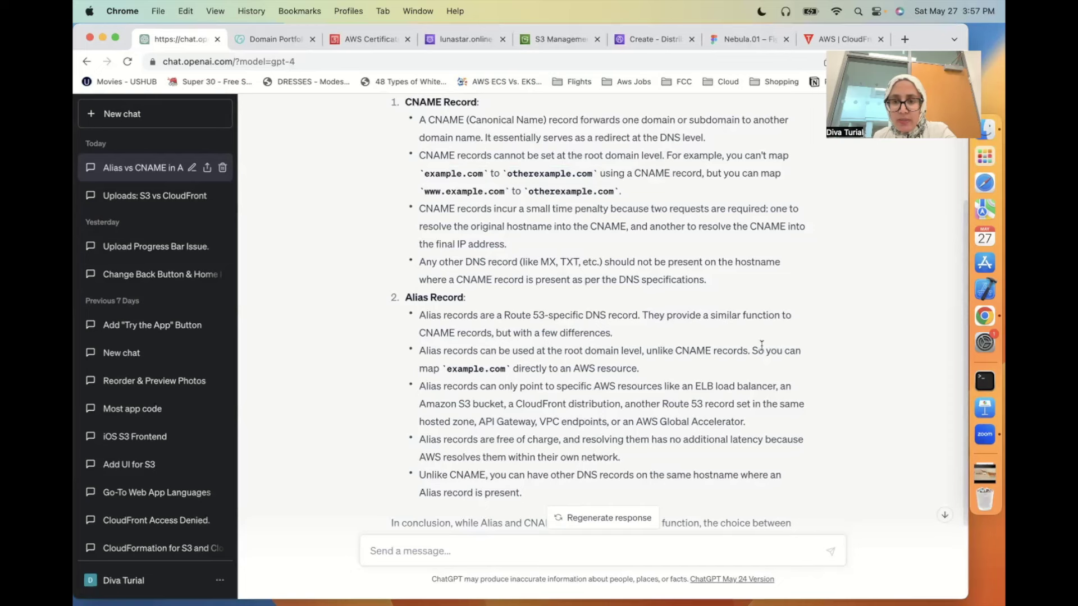
pyautogui.moveTo(754, 351); pyautogui.dragTo(761, 374)
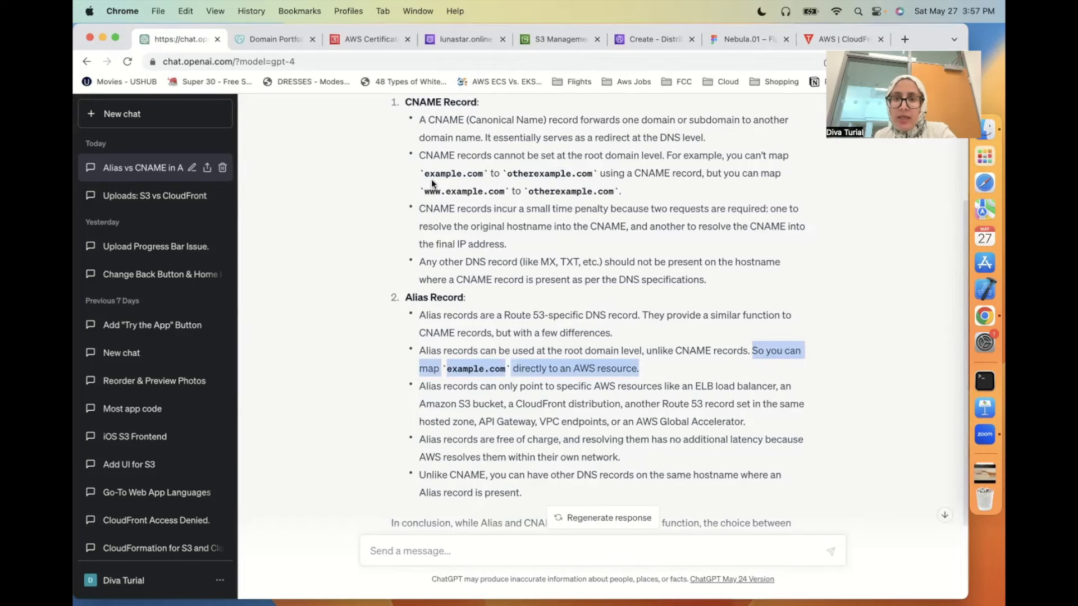
pyautogui.scroll(2, 431, 179)
pyautogui.scroll(2, 431, 183)
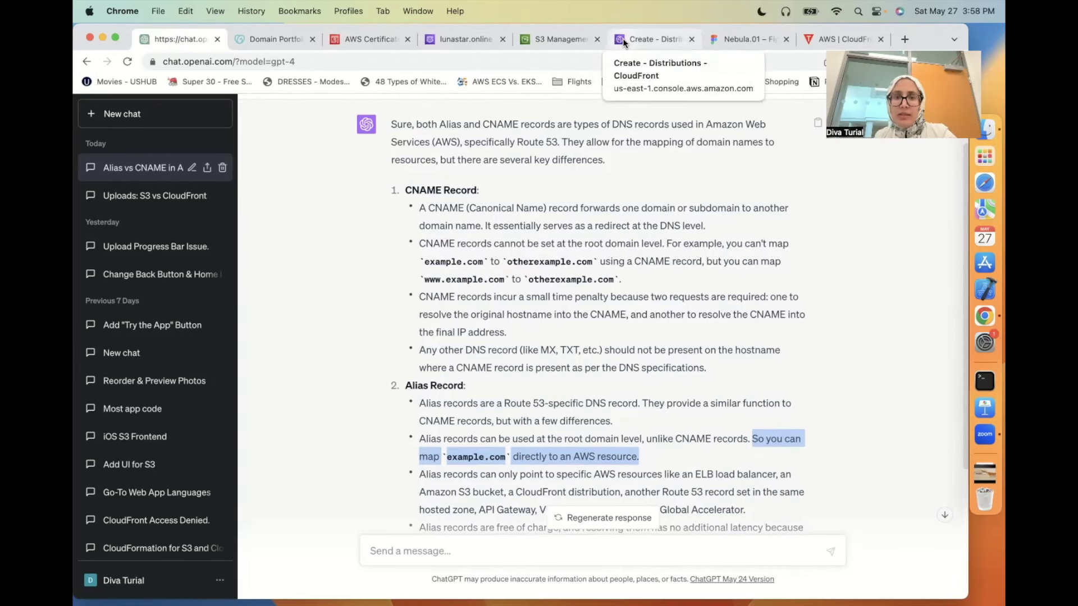
# - Return to Route 53 and compare the A record's root domain name with the CNAME record's edit form
pyautogui.click(454, 37)
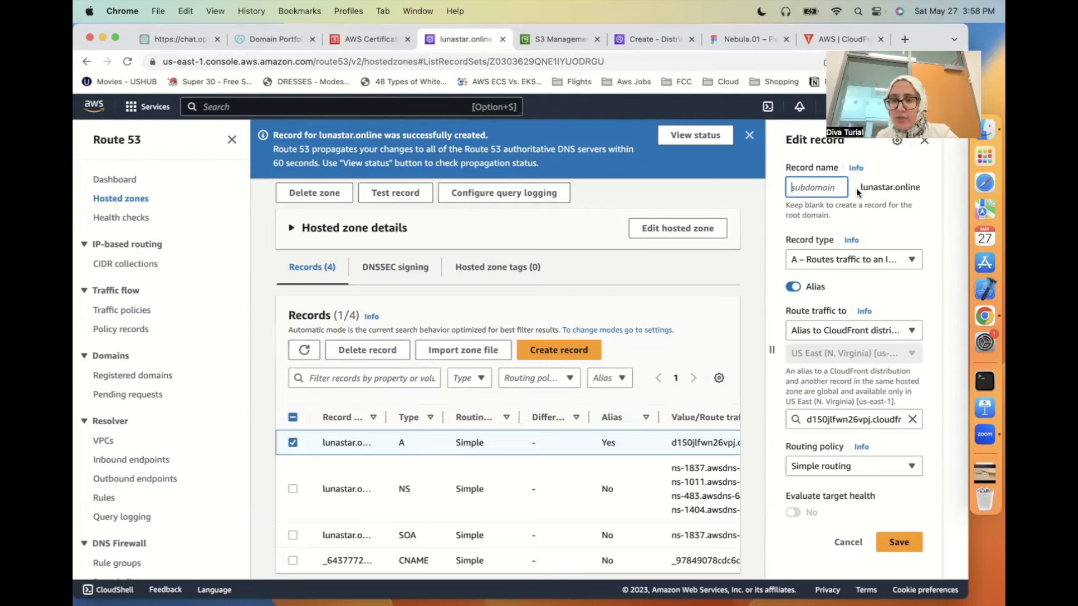
pyautogui.moveTo(857, 184); pyautogui.dragTo(934, 184)
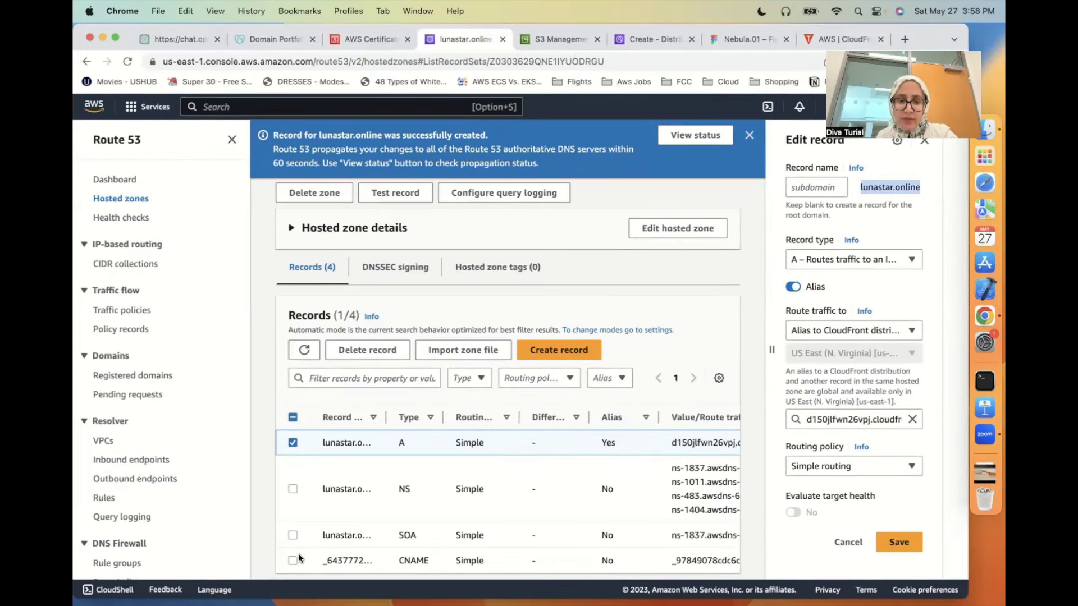
pyautogui.click(293, 443)
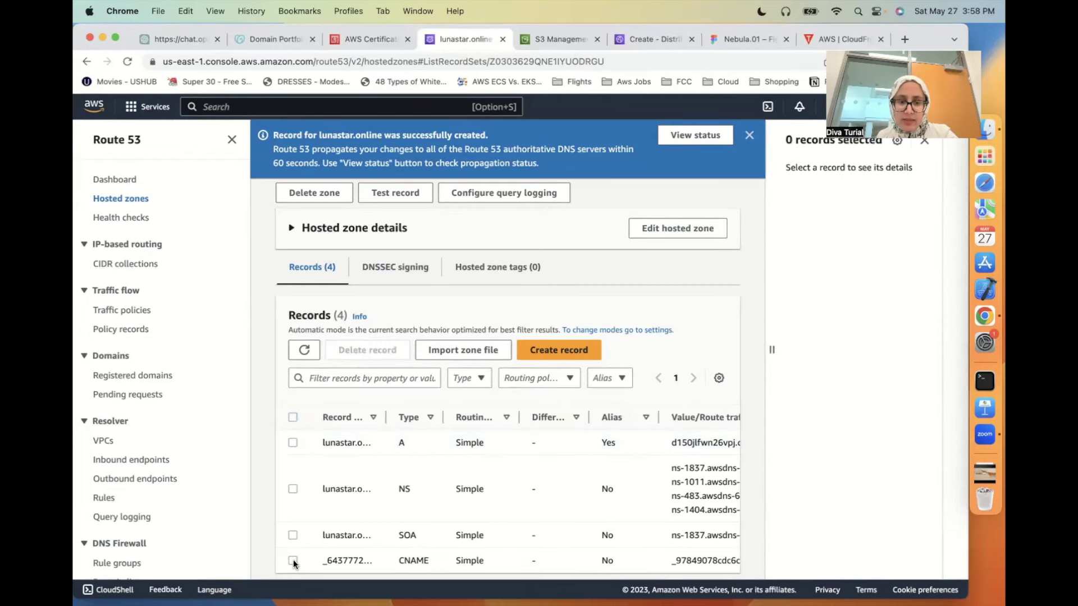
pyautogui.click(293, 561)
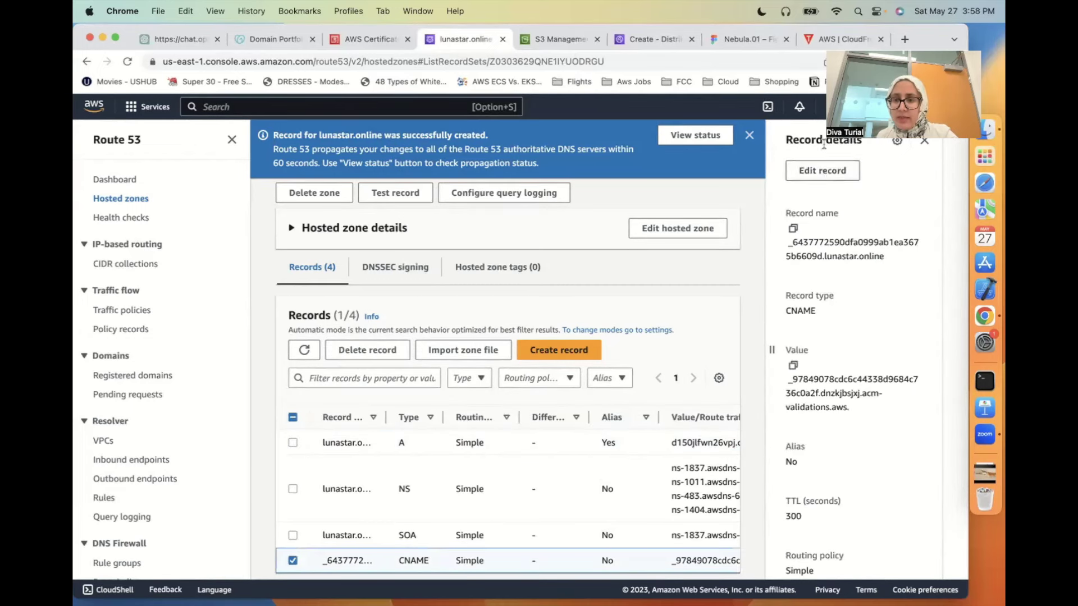
pyautogui.click(808, 170)
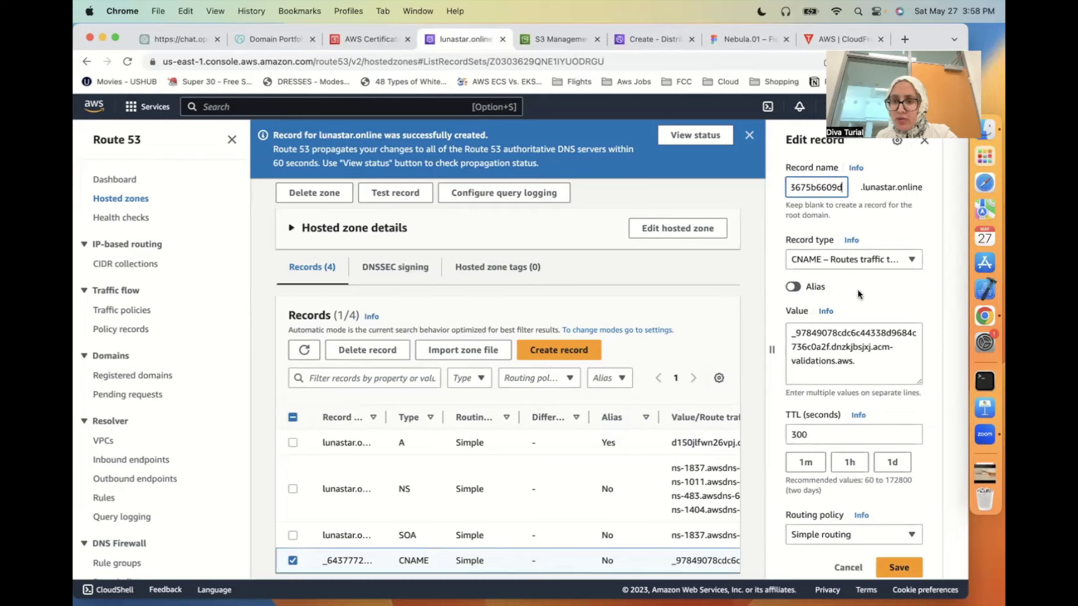
pyautogui.scroll(-1, 857, 289)
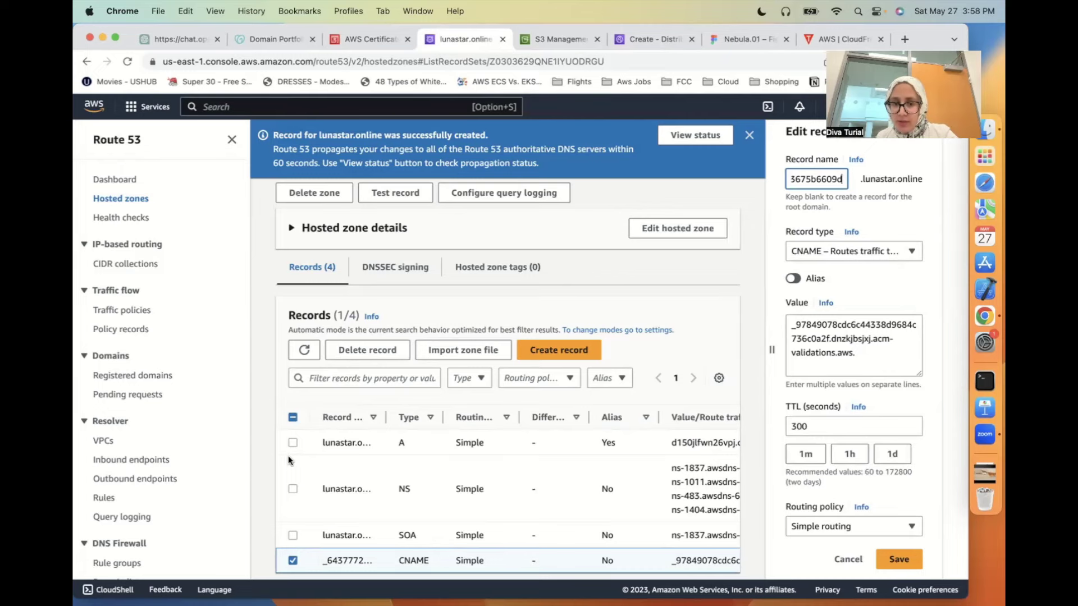
# - Check the new record's propagation status, and reopen the lunastar.online hosted zone with its A record selected
pyautogui.click(696, 139)
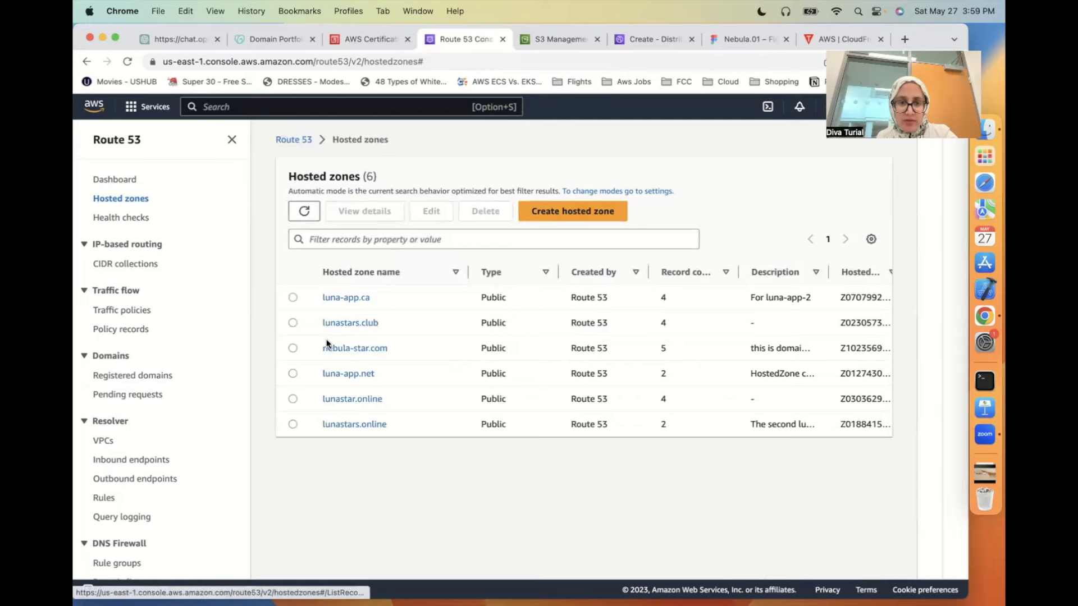
pyautogui.click(351, 400)
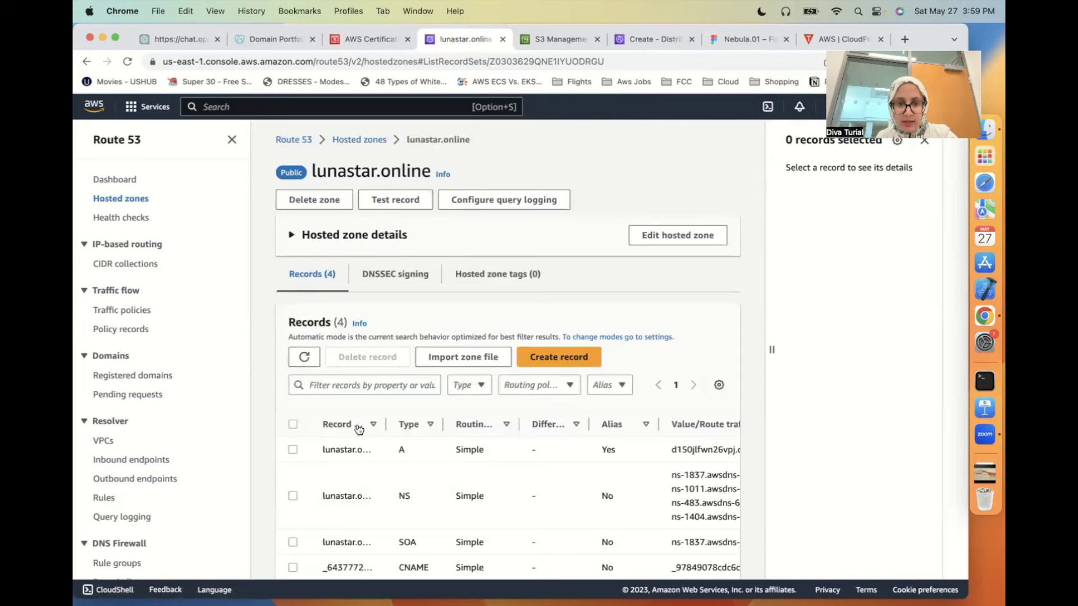
pyautogui.scroll(-1, 375, 478)
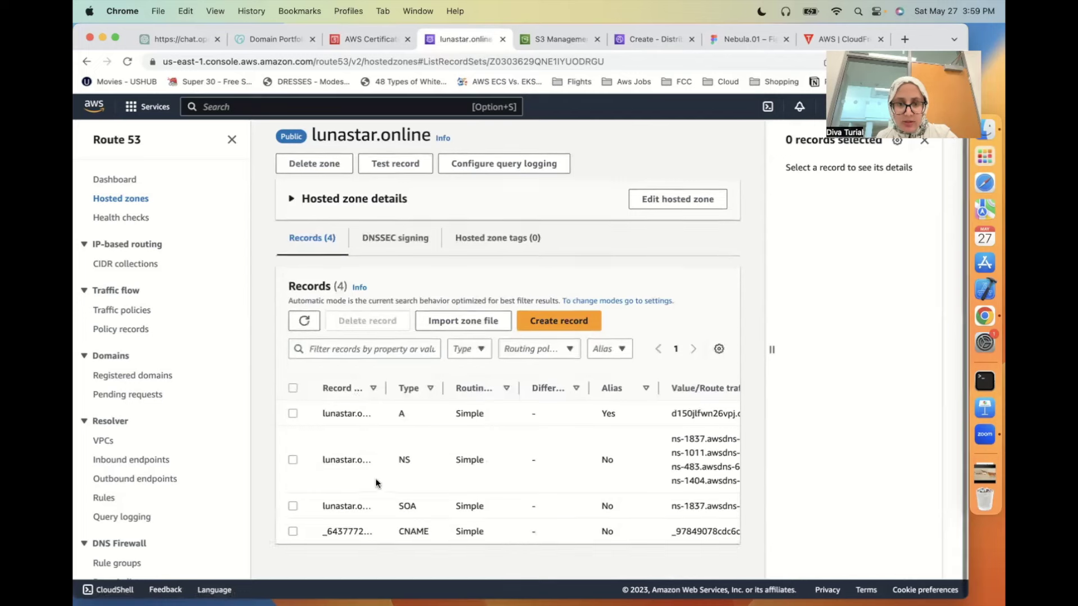
pyautogui.click(292, 415)
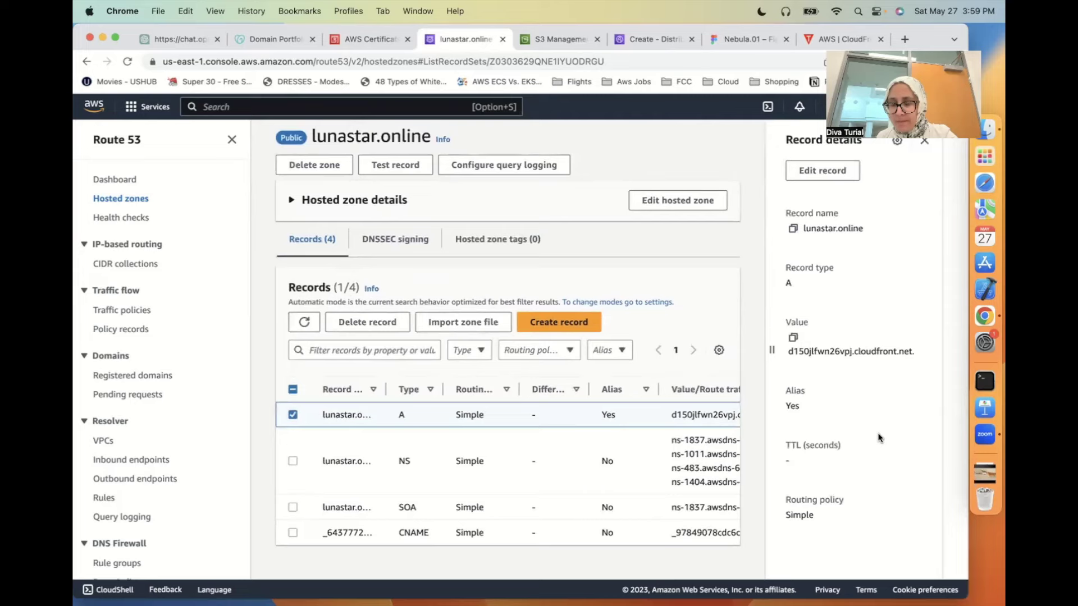
# - Review the selected A record's details and the remaining columns of the zone's records table
pyautogui.scroll(1, 880, 438)
pyautogui.scroll(-1, 519, 445)
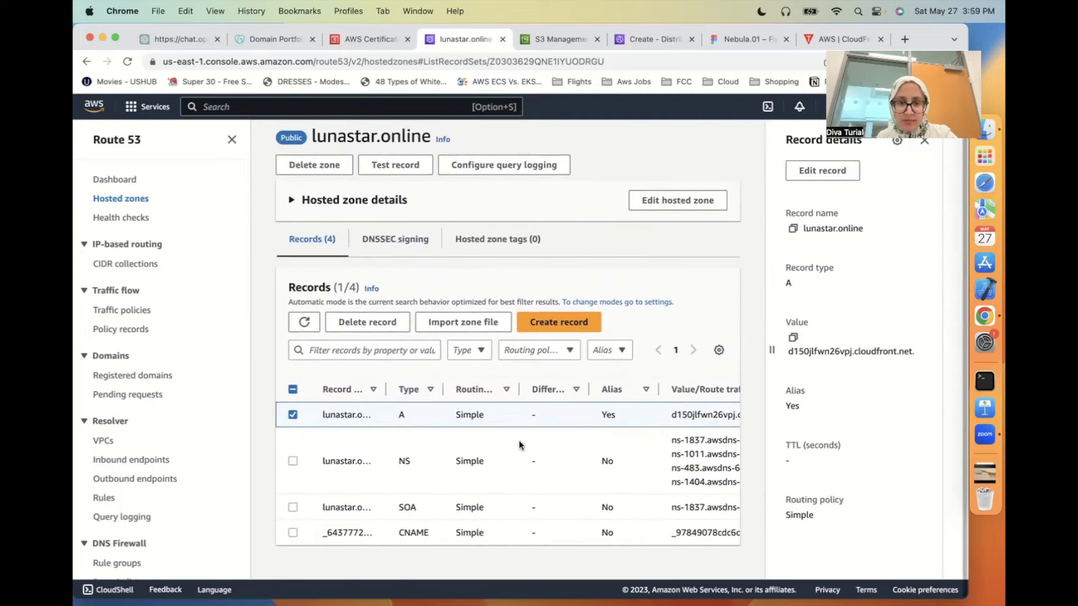
pyautogui.hscroll(5, 632, 416)
pyautogui.hscroll(5, 632, 416)
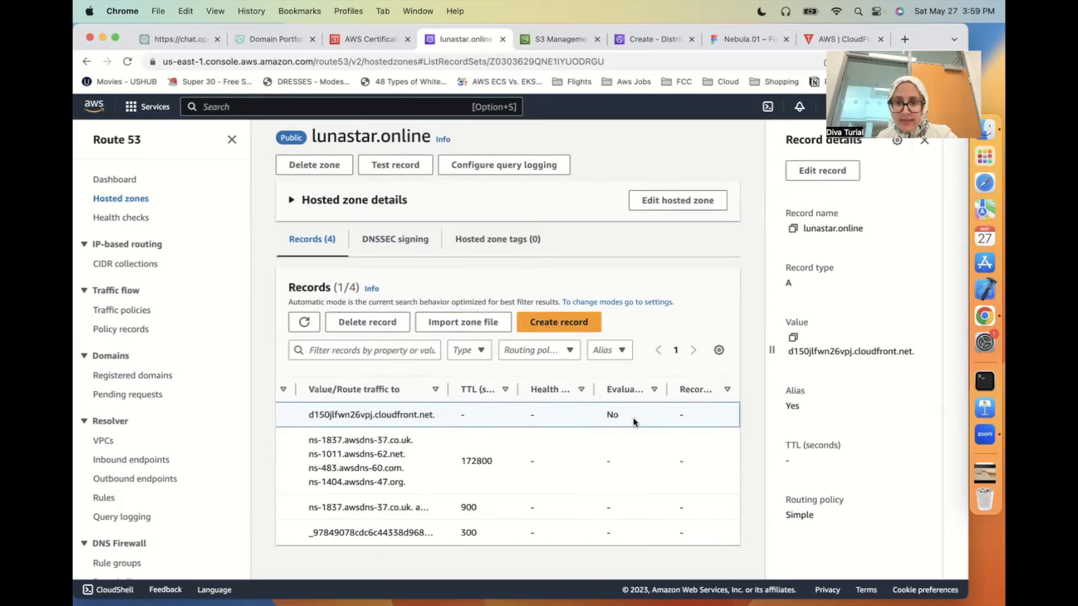
pyautogui.hscroll(-10, 632, 417)
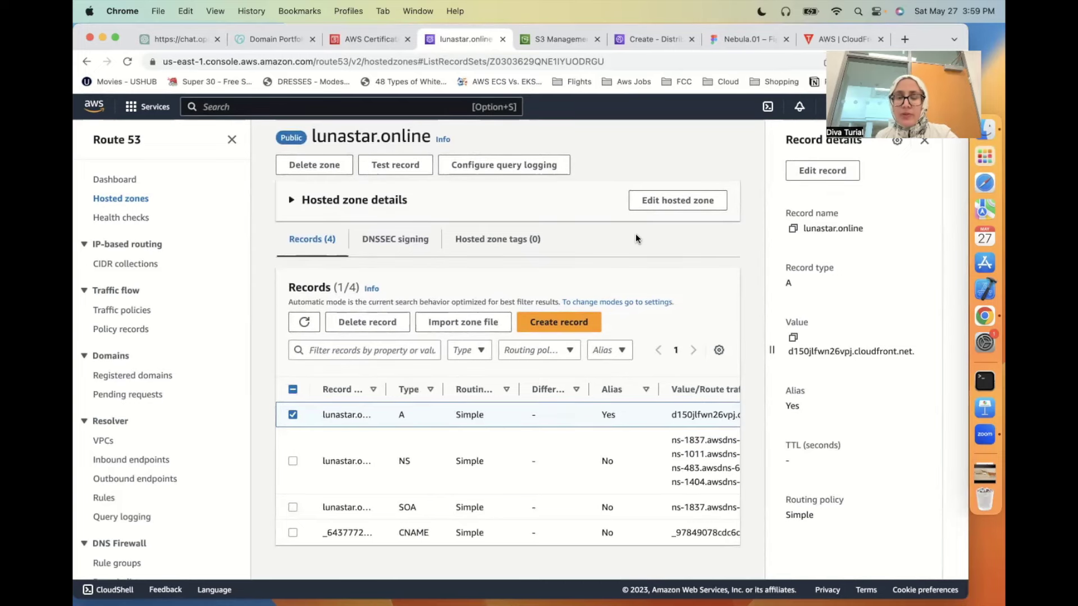
# - Switch to the S3 upload page and check the upload status of the lunastar bucket's files
pyautogui.click(554, 39)
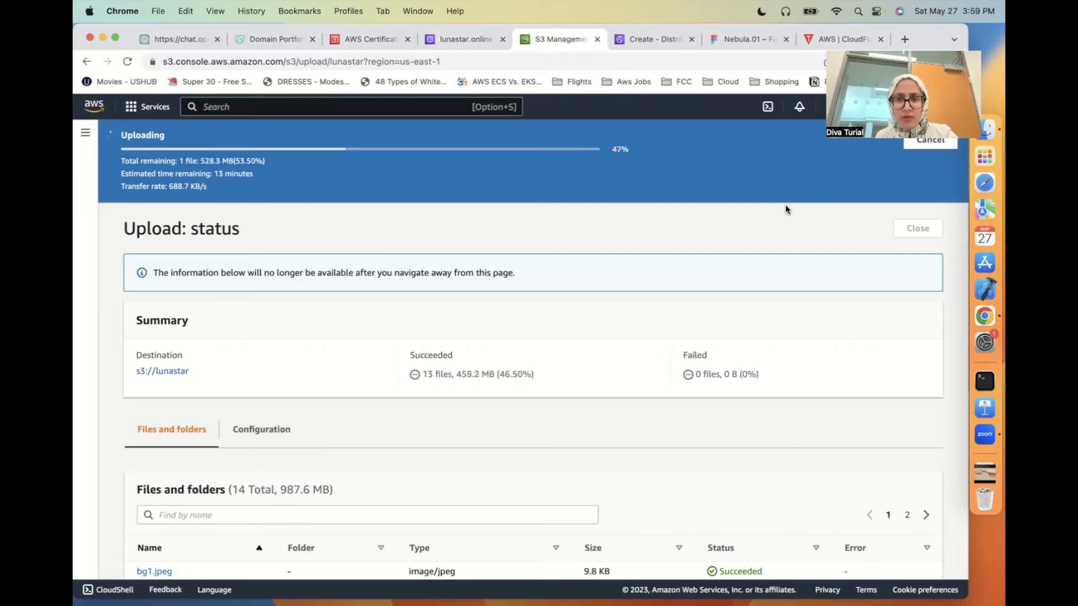
pyautogui.scroll(-5, 705, 401)
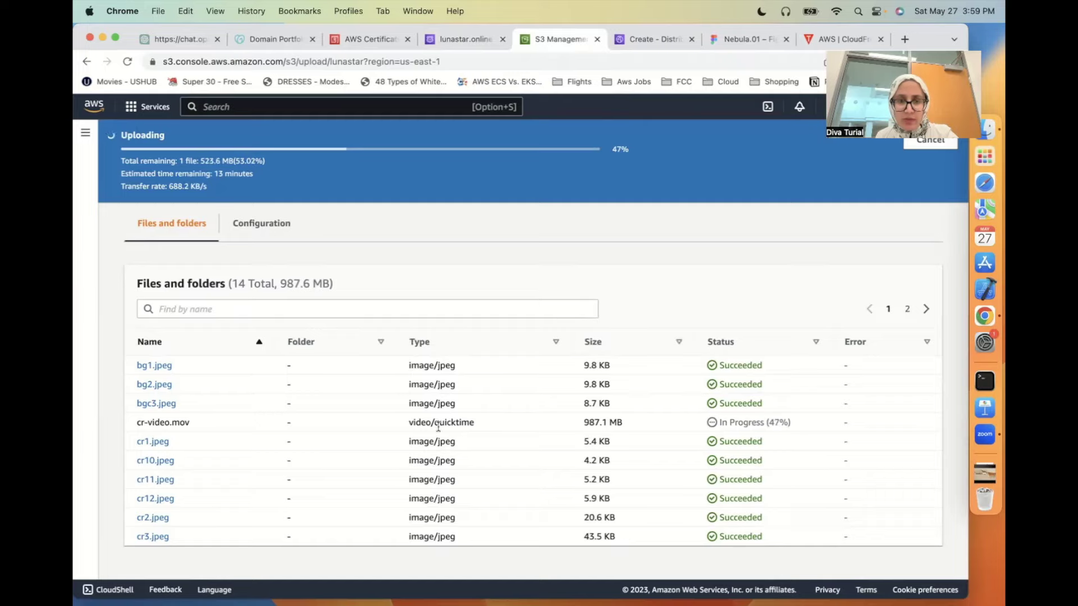
pyautogui.scroll(3, 444, 431)
pyautogui.scroll(2, 444, 431)
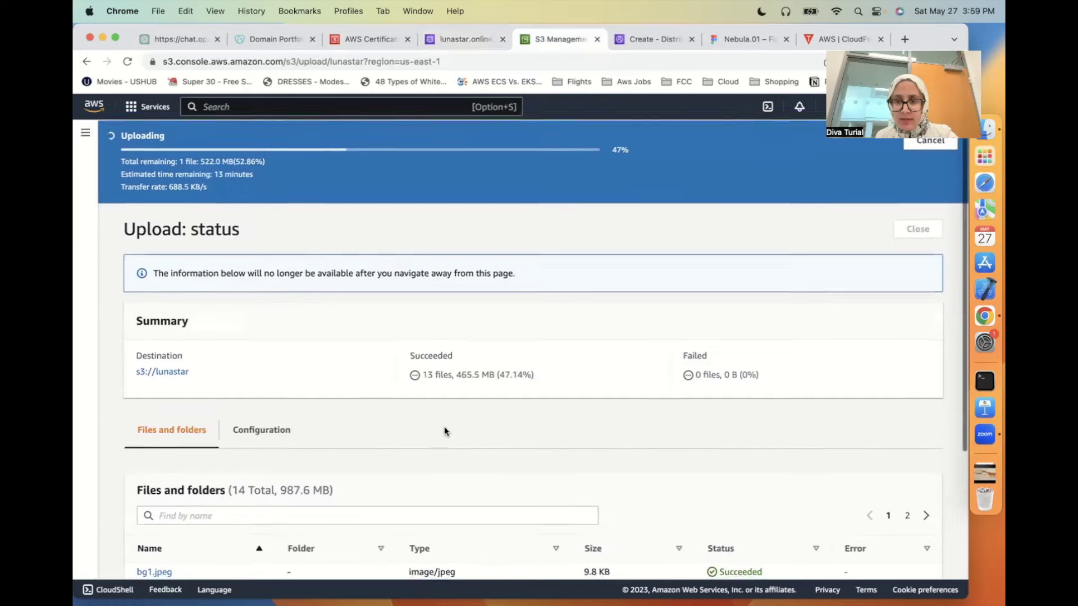
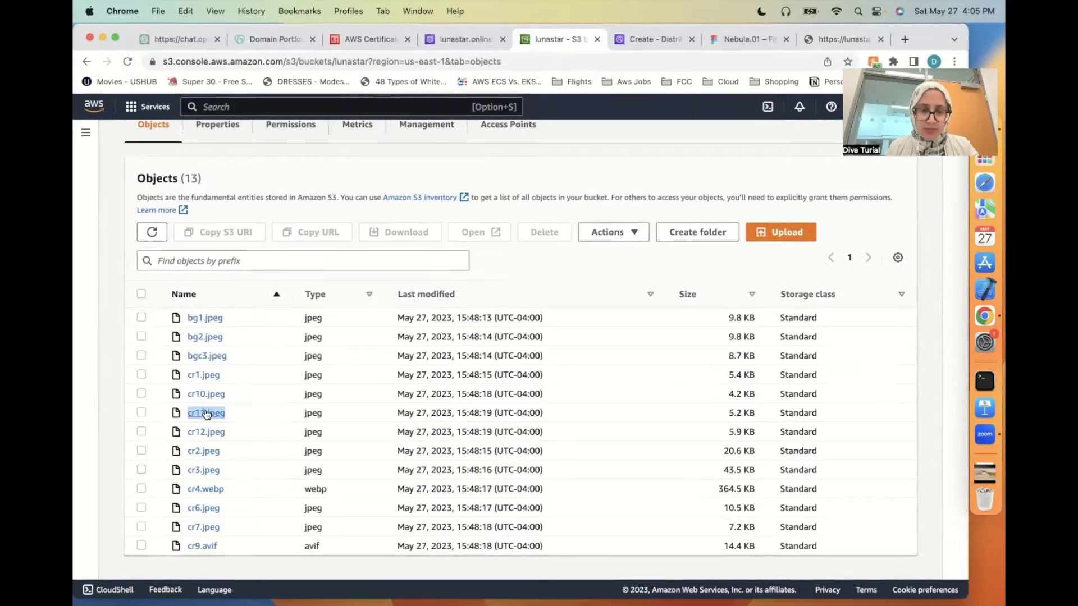
# - Copy the key of cr11.jpeg, load lunastar.online/cr11.jpeg in the browser and return to the S3 object page
pyautogui.scroll(-3, 177, 446)
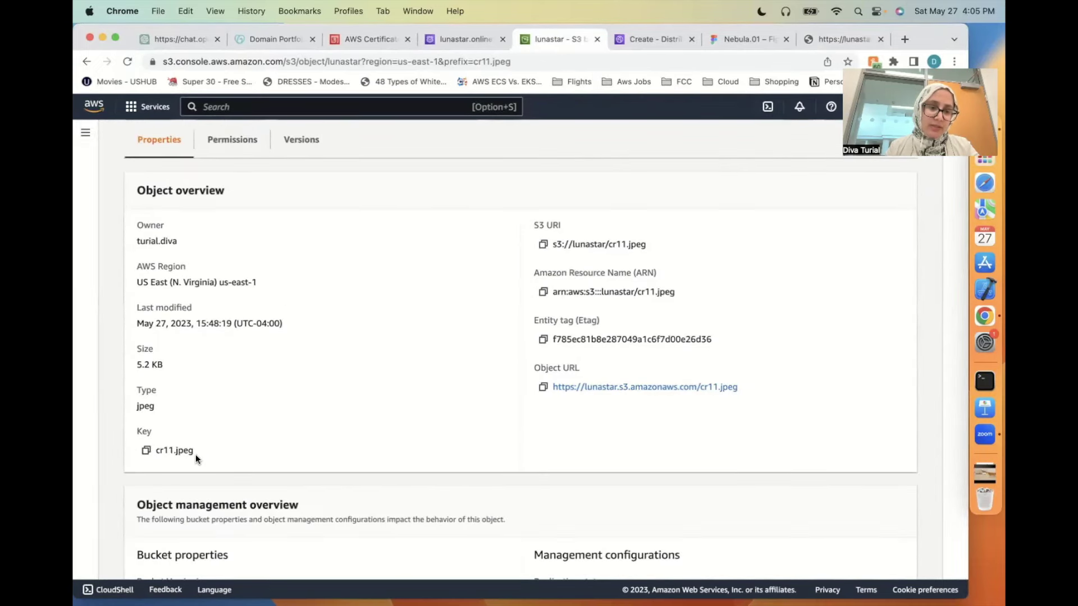
pyautogui.click(146, 450)
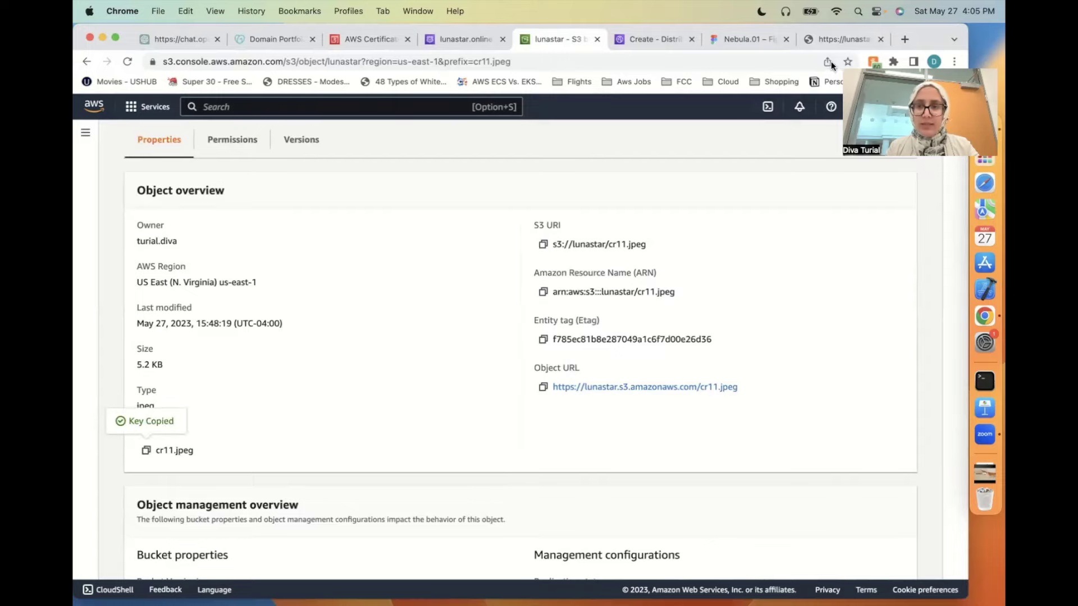
pyautogui.click(837, 39)
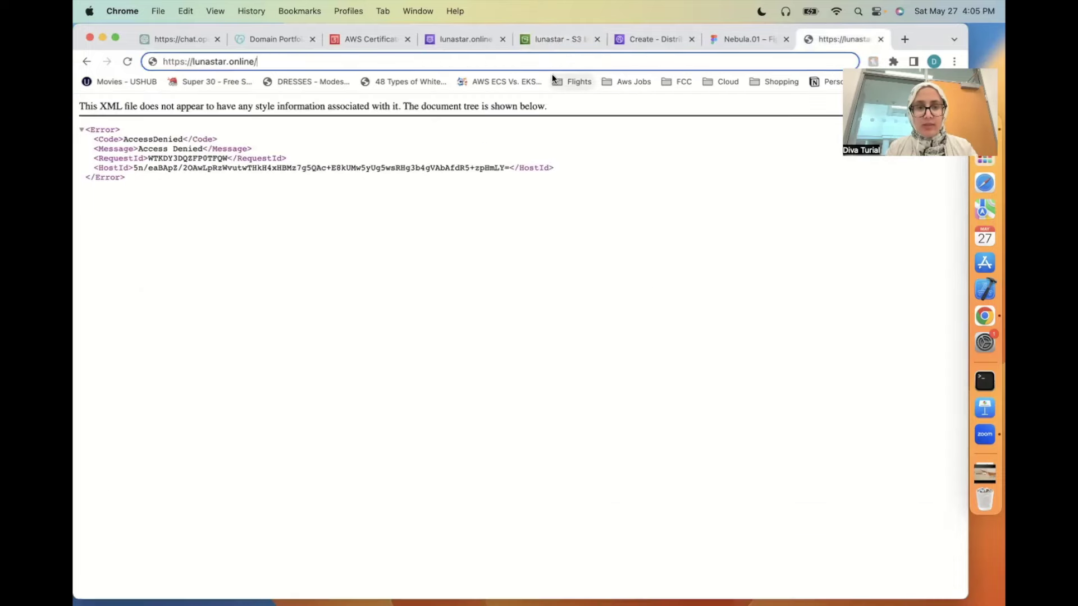
pyautogui.press('super+v')
pyautogui.press('Return')
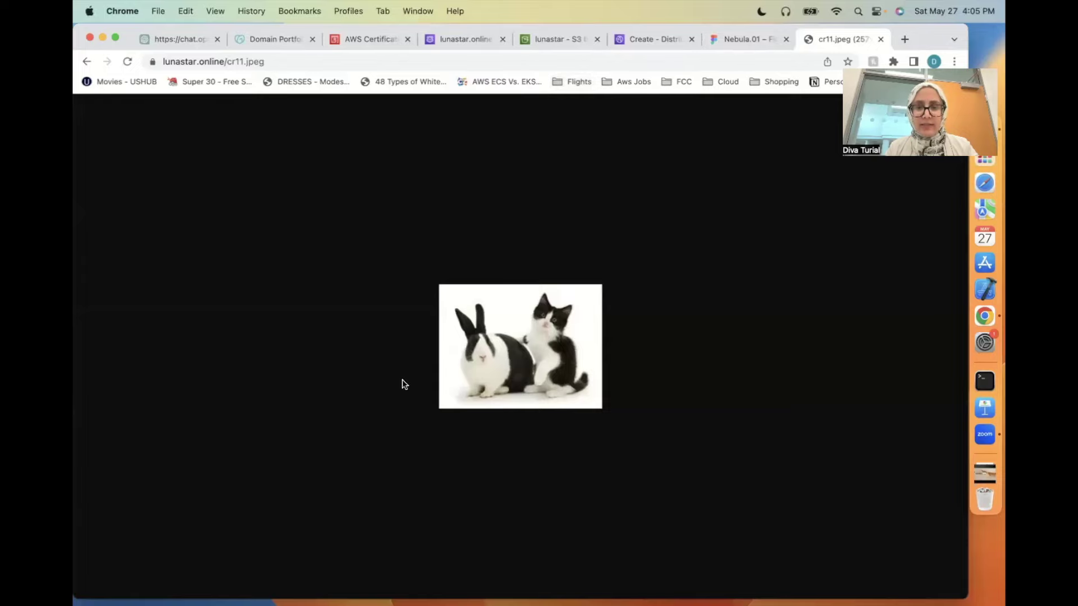
pyautogui.click(534, 39)
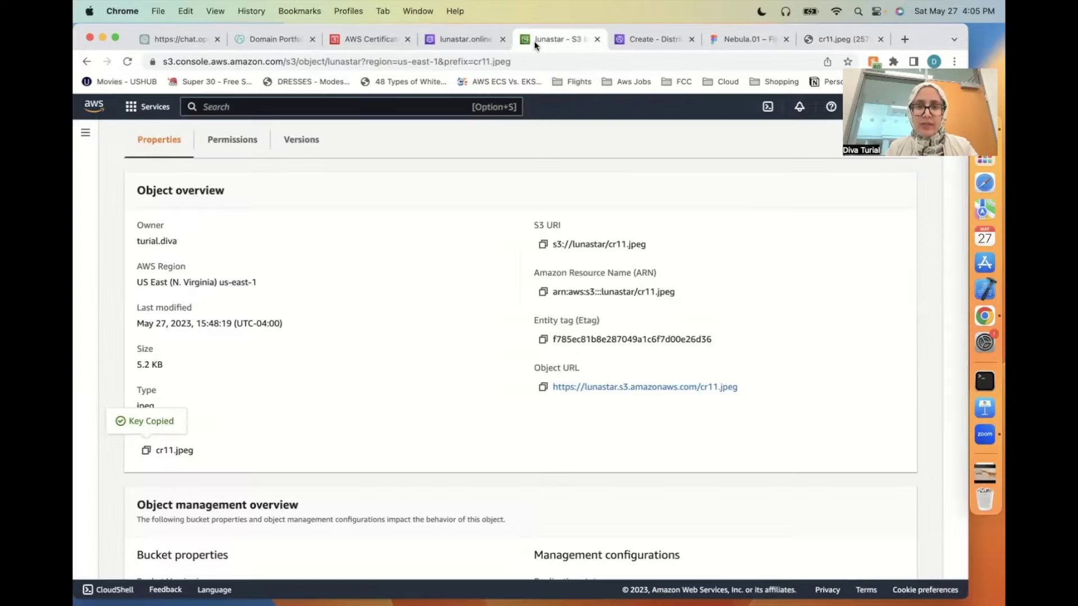
# - Return to the lunastar bucket's object list and copy the file name cr1.jpeg
pyautogui.scroll(3, 177, 187)
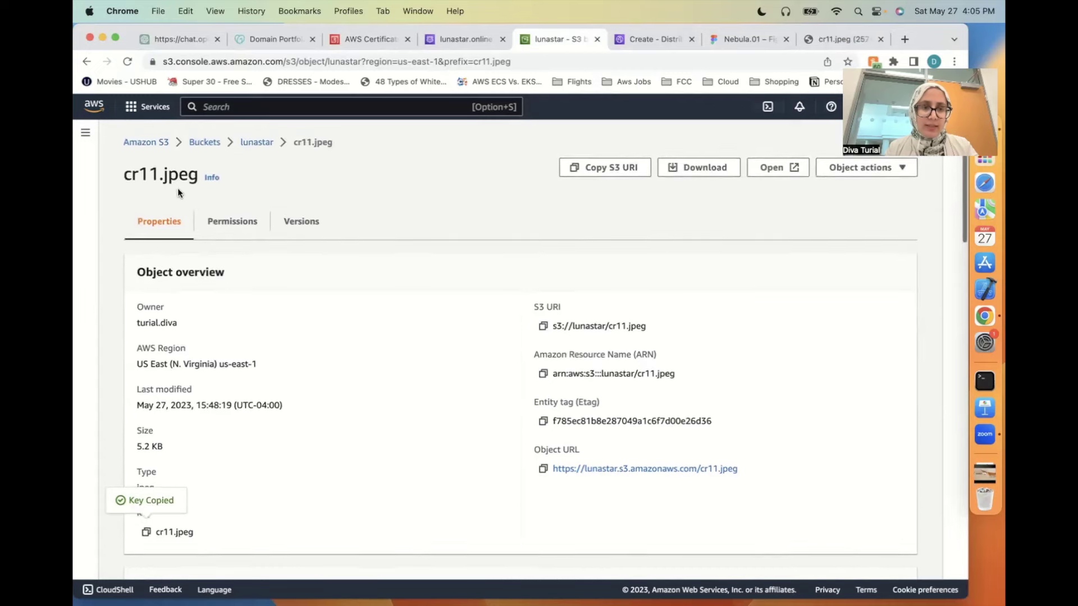
pyautogui.click(253, 142)
pyautogui.scroll(-5, 260, 395)
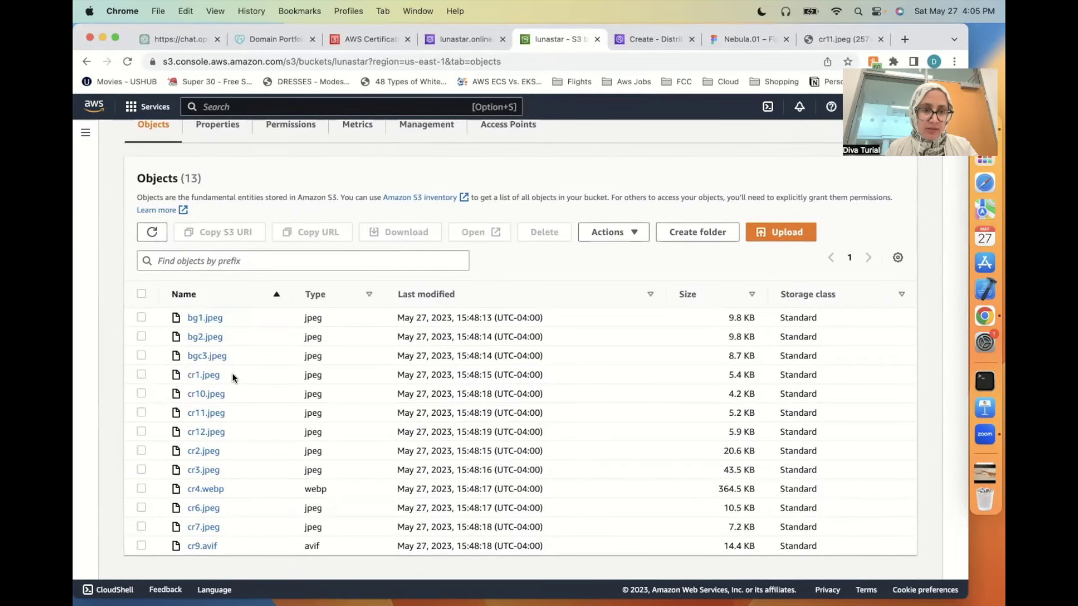
pyautogui.moveTo(223, 375); pyautogui.dragTo(177, 375)
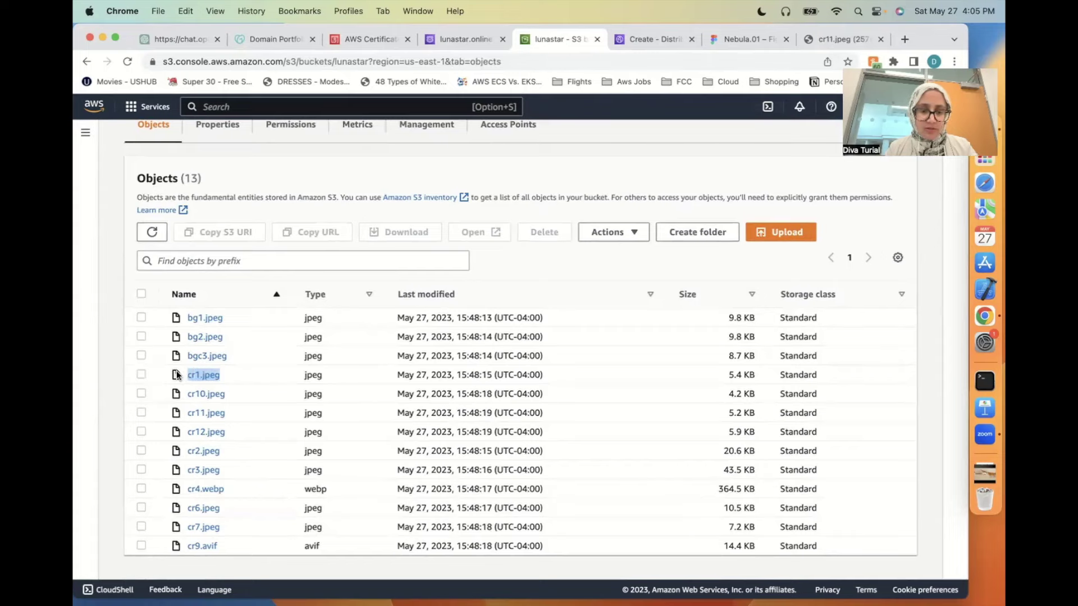
# - Replace the file name in the lunastar.online address with cr1.jpeg, load it and inspect the image up close
pyautogui.click(827, 40)
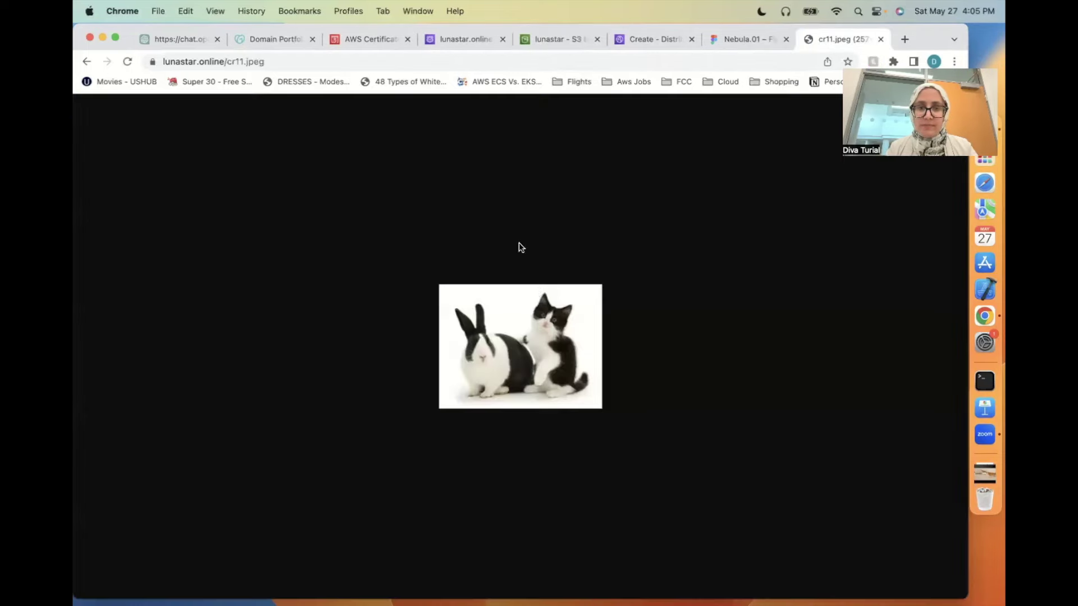
pyautogui.click(412, 61)
pyautogui.click(412, 61)
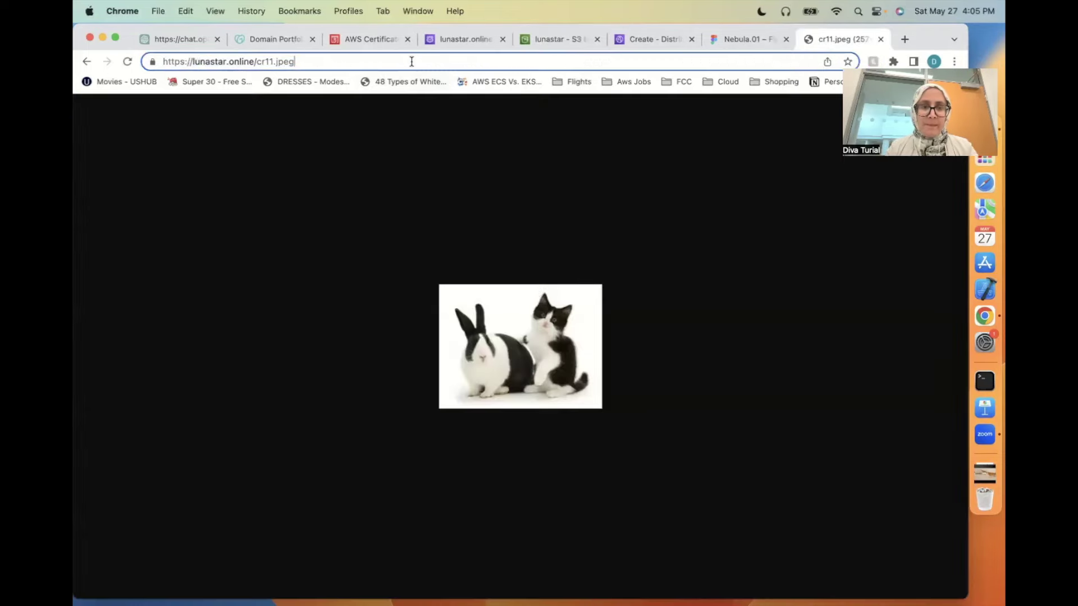
pyautogui.press('BackSpace')
pyautogui.press('BackSpace')
pyautogui.press('BackSpace')
pyautogui.press('BackSpace')
pyautogui.press('BackSpace')
pyautogui.press('BackSpace')
pyautogui.press('BackSpace')
pyautogui.press('BackSpace')
pyautogui.press('BackSpace')
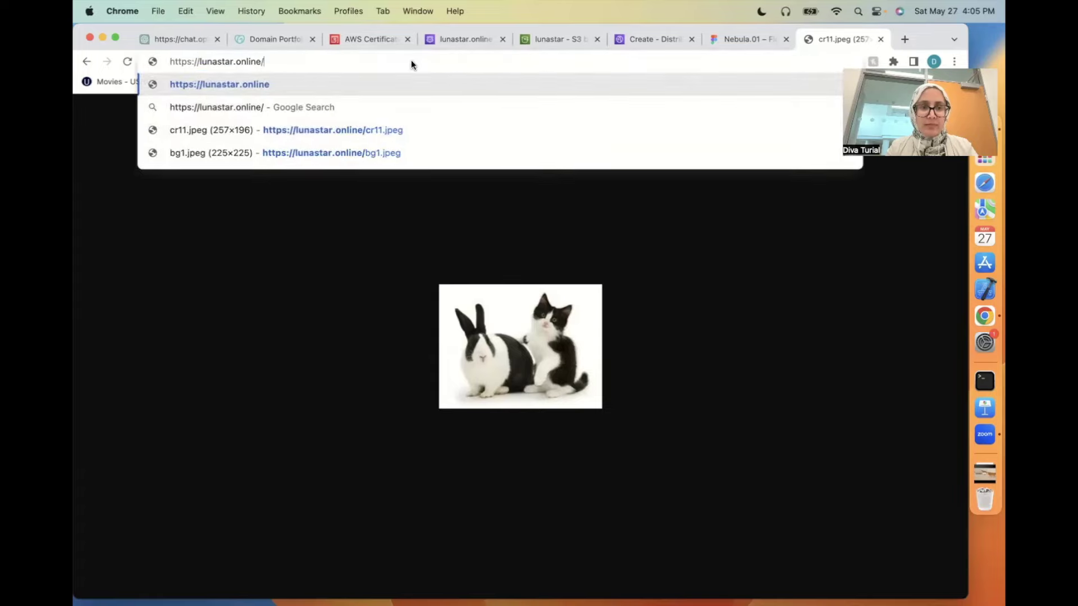
pyautogui.press('super+v')
pyautogui.press('Return')
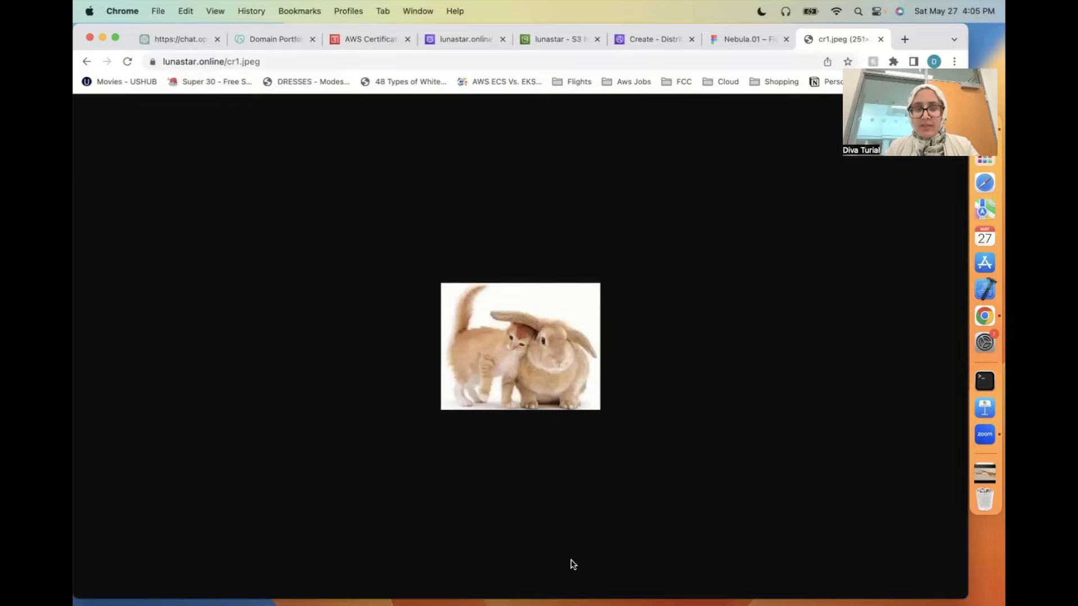
pyautogui.scroll(5, 511, 358)
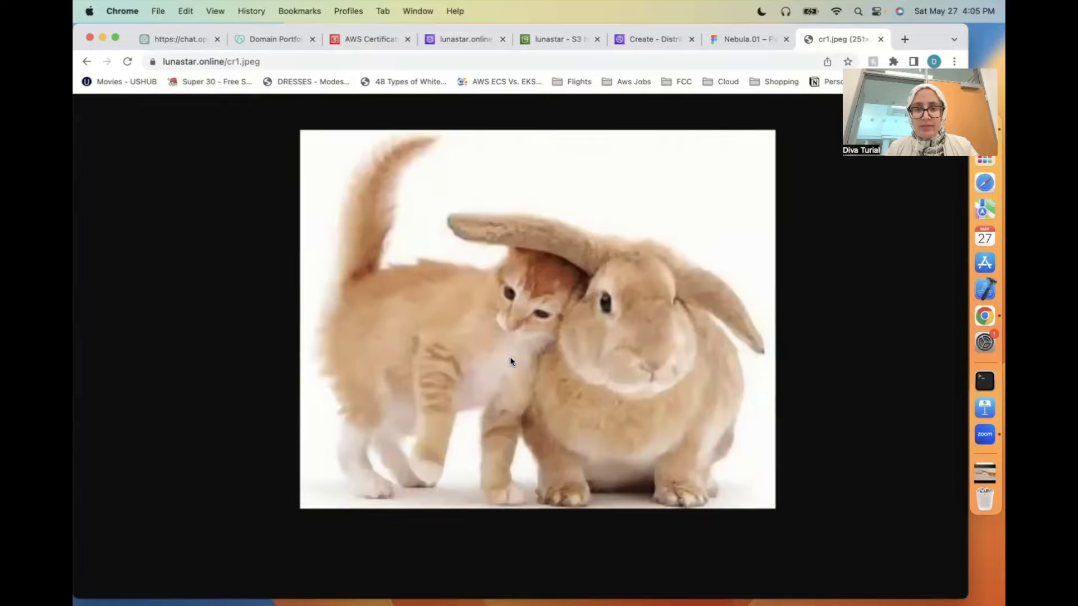
pyautogui.scroll(-2, 510, 361)
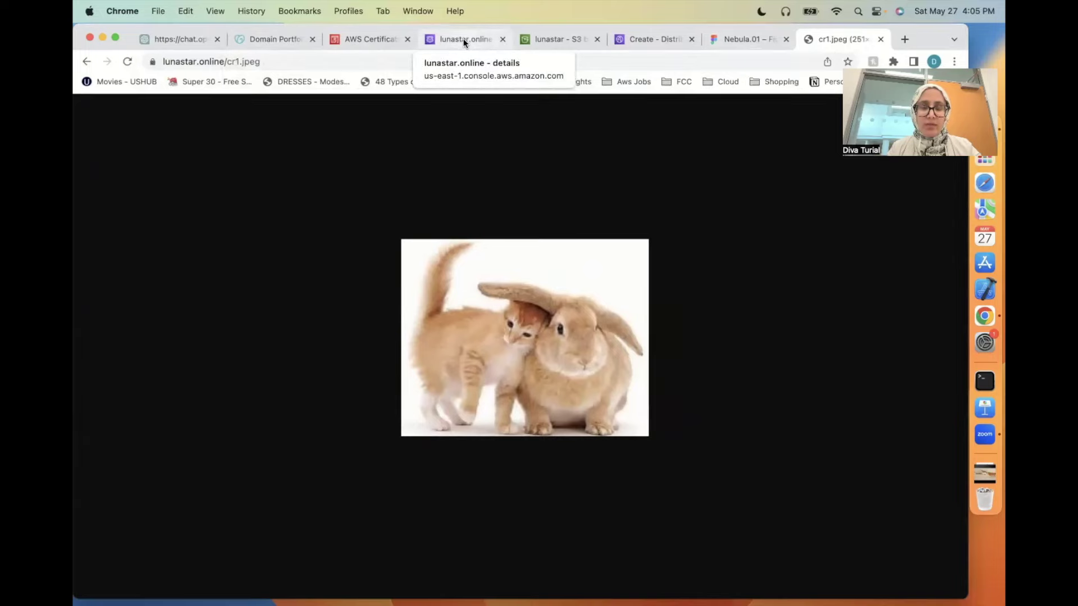
# - Review the architecture diagram in Figma, and open bgc3.jpeg from its S3 object page before returning to that page
pyautogui.click(741, 39)
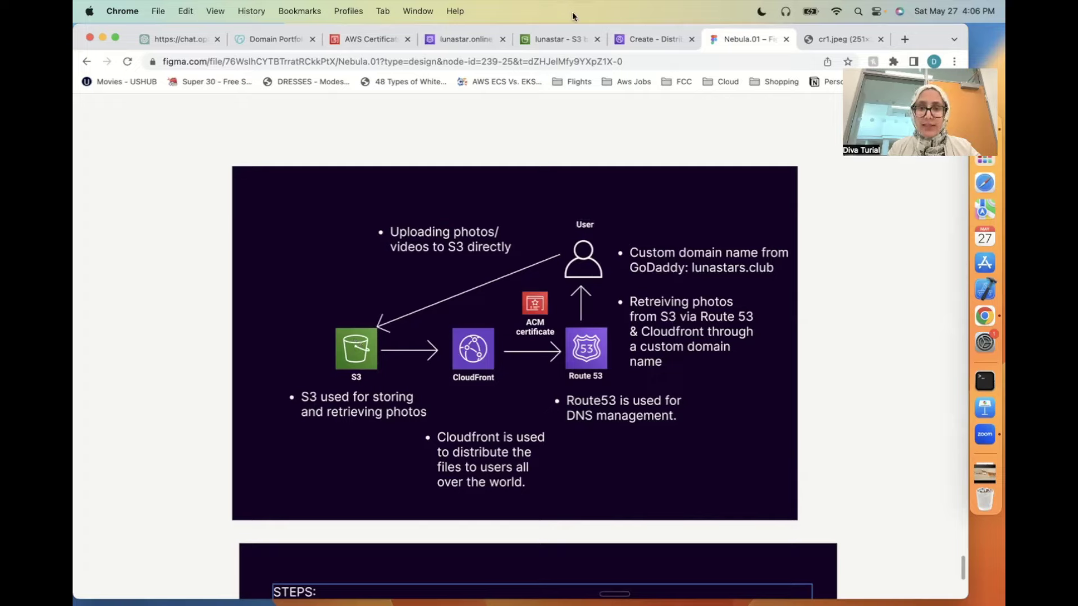
pyautogui.click(563, 41)
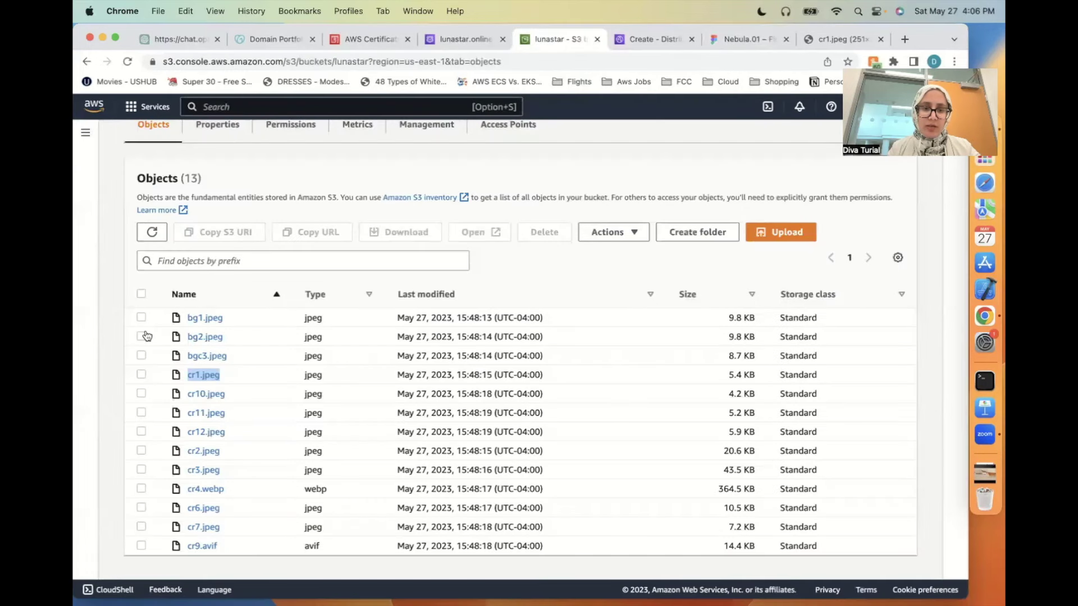
pyautogui.click(203, 356)
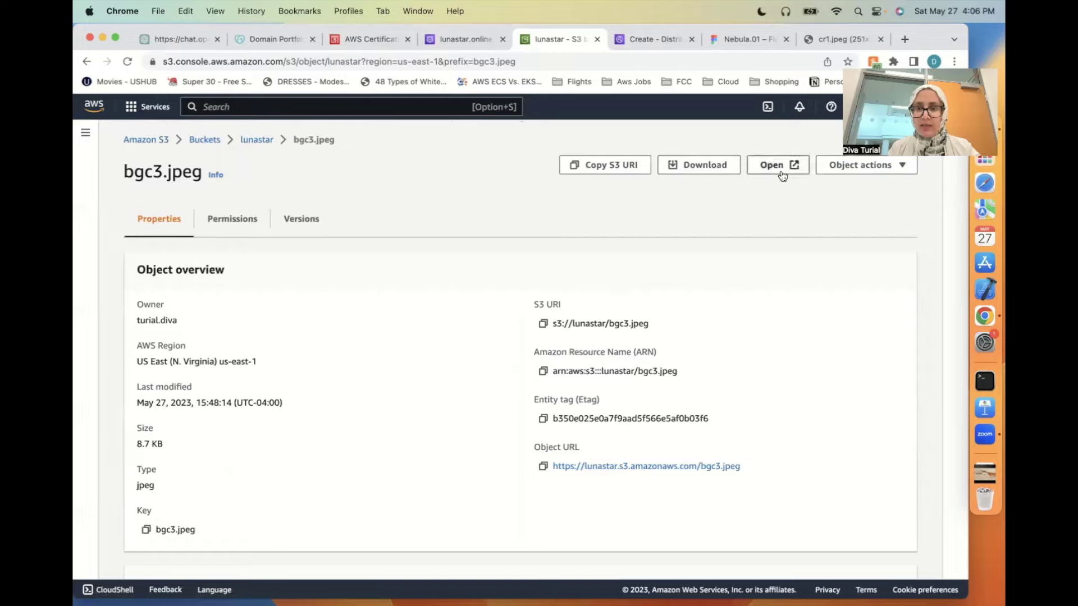
pyautogui.click(780, 169)
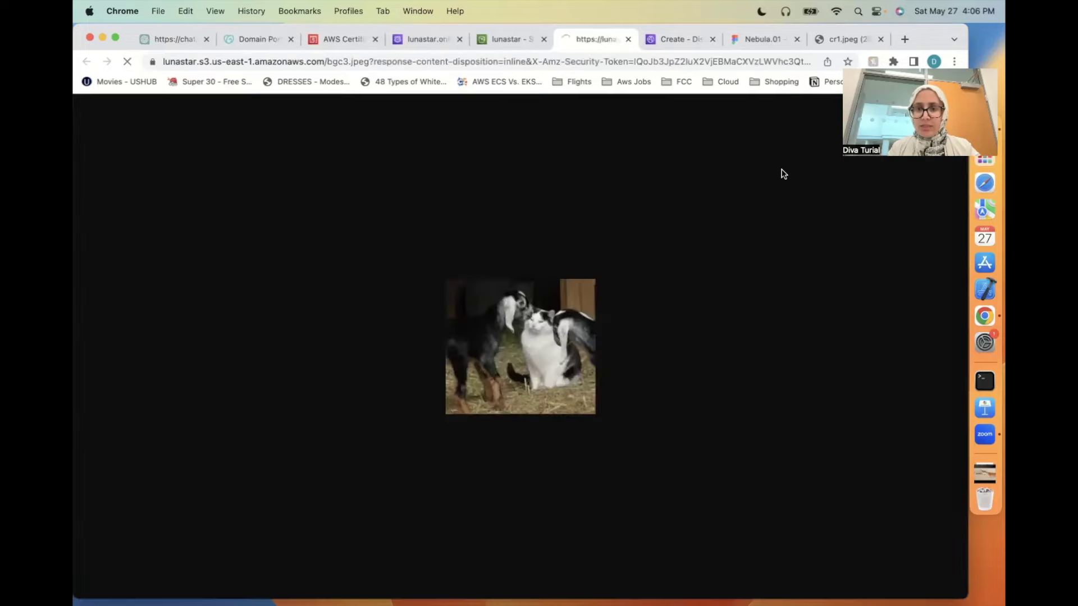
pyautogui.click(504, 39)
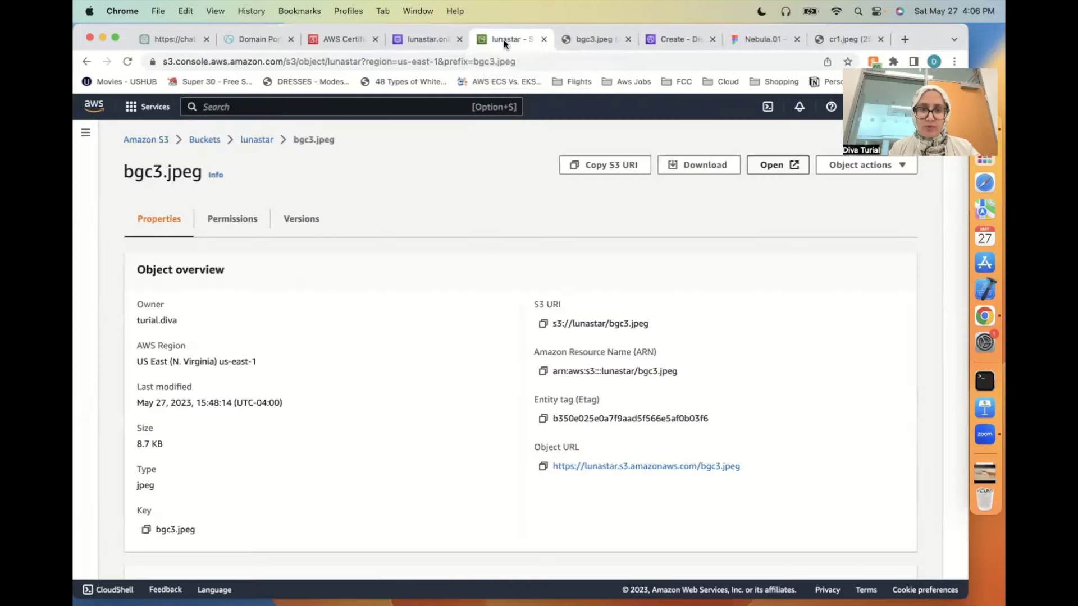
# - Review the lunastar bucket's properties, from versioning and encryption through logging, event notifications and transfer acceleration
pyautogui.click(253, 141)
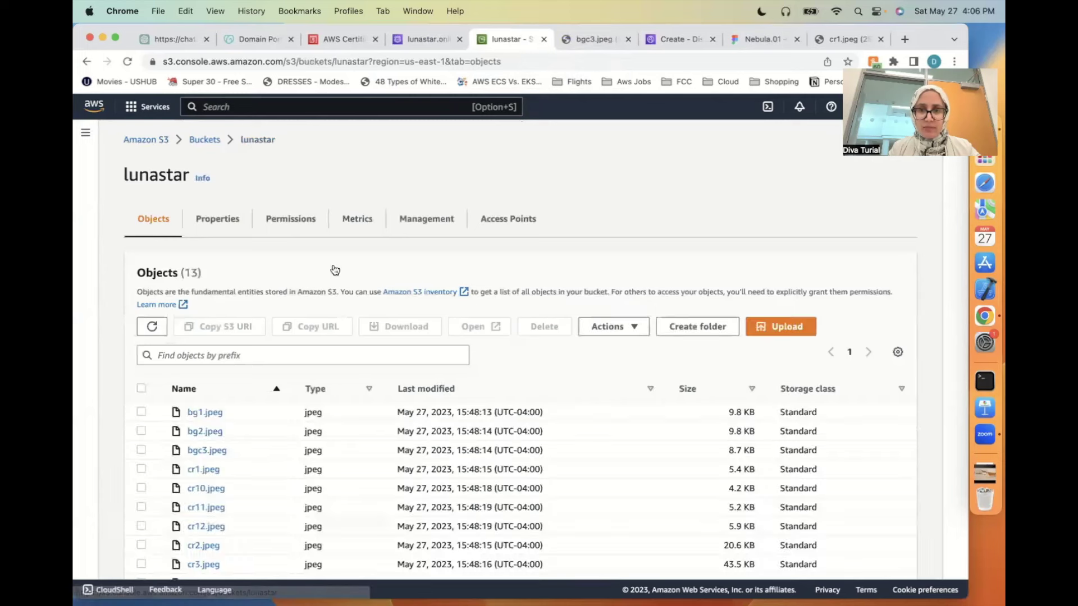
pyautogui.click(217, 219)
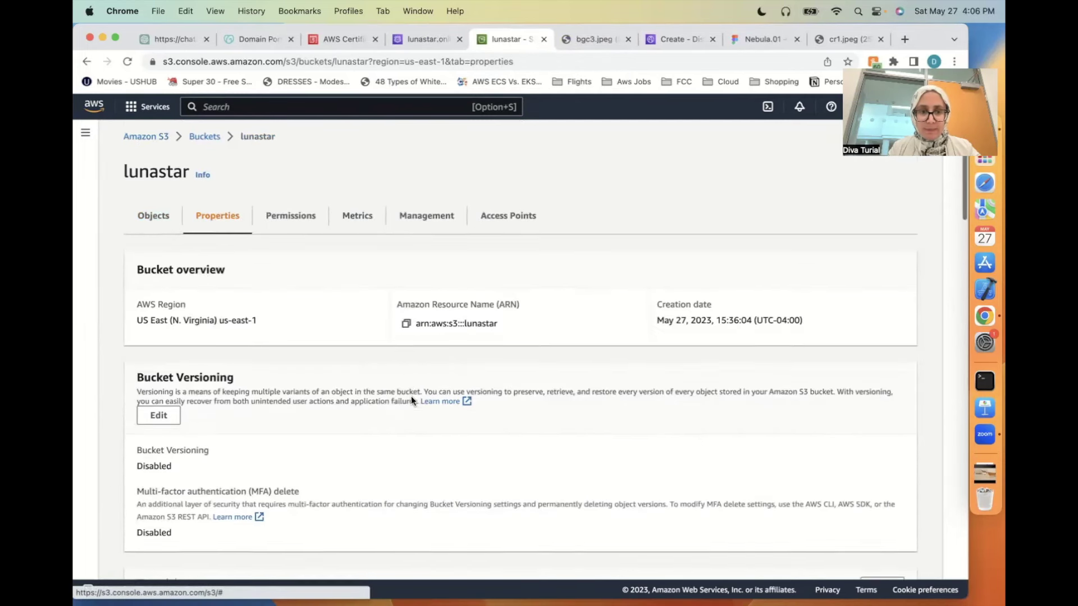
pyautogui.scroll(-7, 411, 396)
pyautogui.scroll(-5, 411, 400)
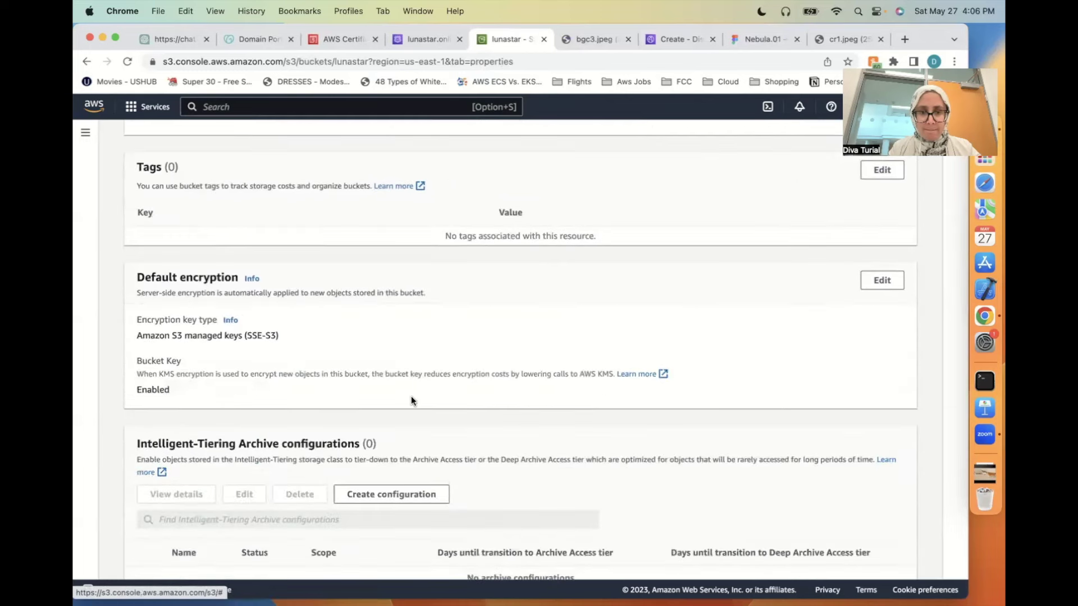
pyautogui.scroll(-4, 411, 399)
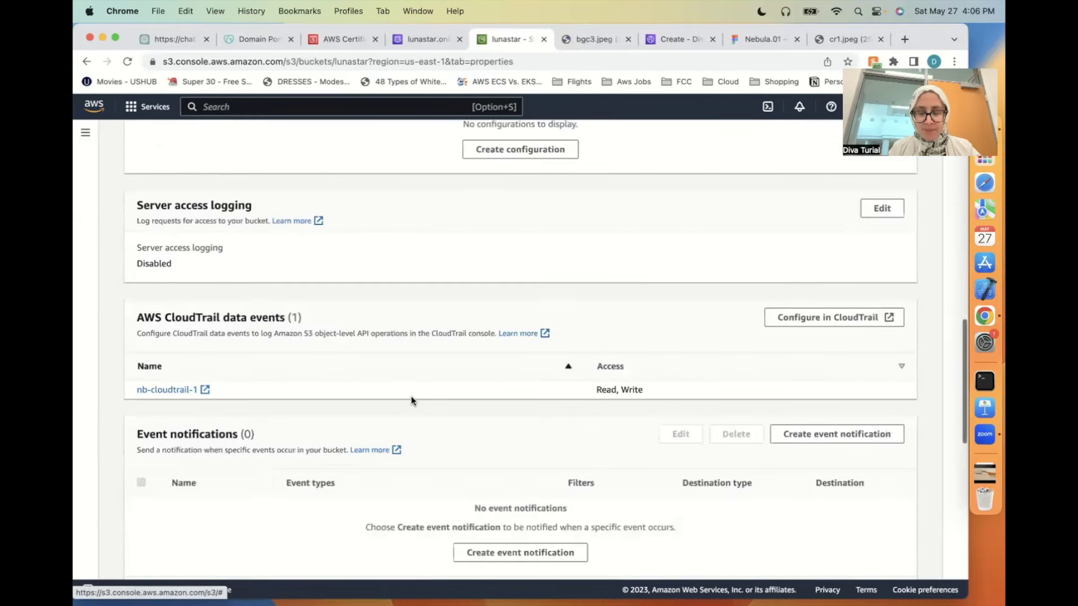
pyautogui.scroll(-1, 411, 398)
pyautogui.scroll(-4, 411, 399)
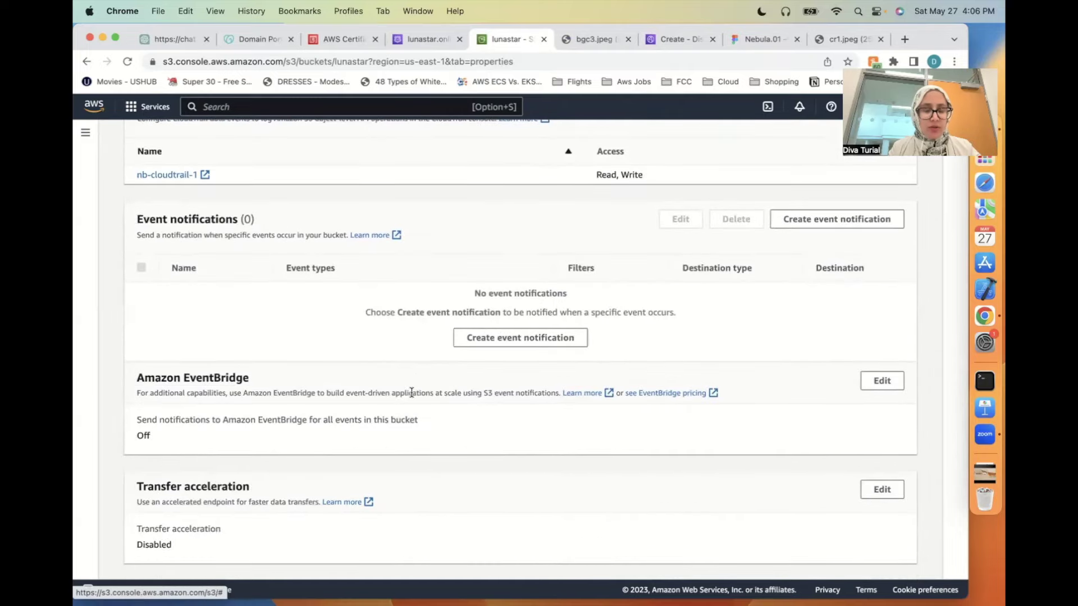
pyautogui.scroll(20, 411, 391)
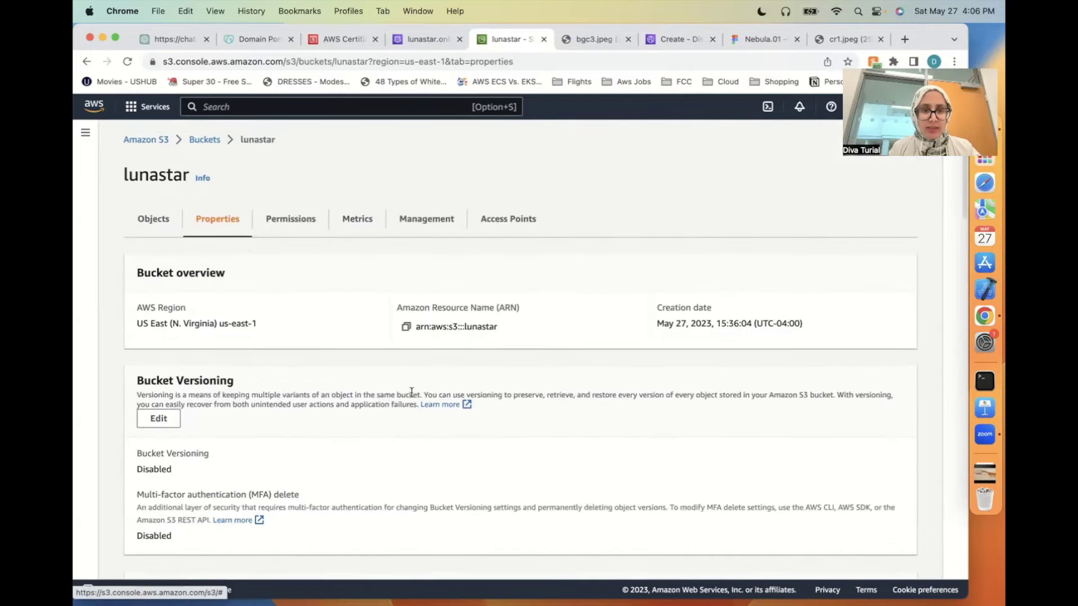
# - Check the lunastar bucket's object list and examine its permissions, including the public access block and bucket policy
pyautogui.click(151, 222)
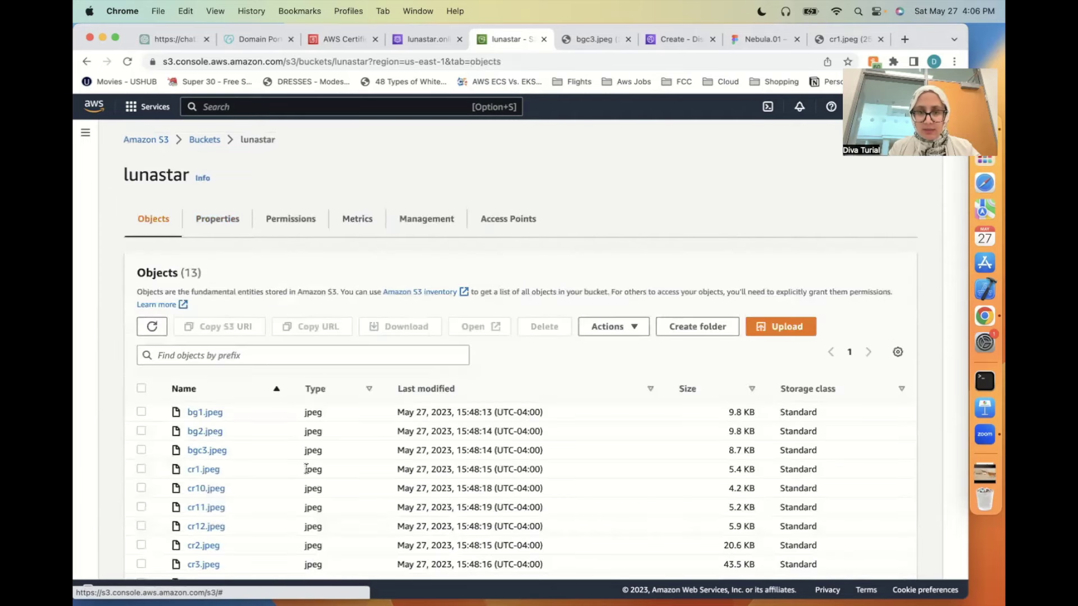
pyautogui.scroll(-3, 325, 458)
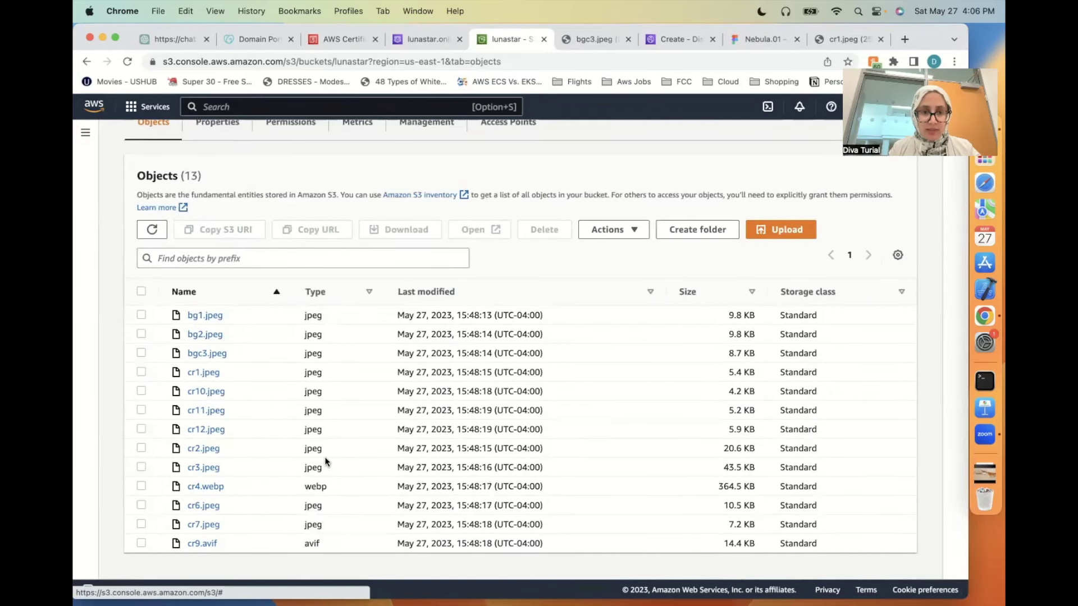
pyautogui.scroll(1, 324, 460)
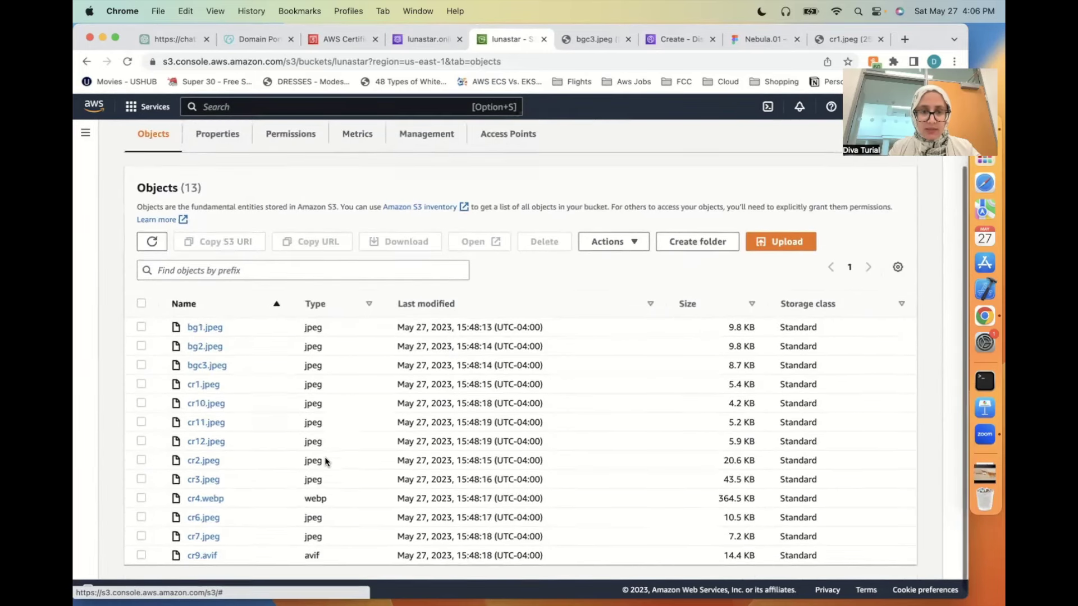
pyautogui.scroll(1, 324, 460)
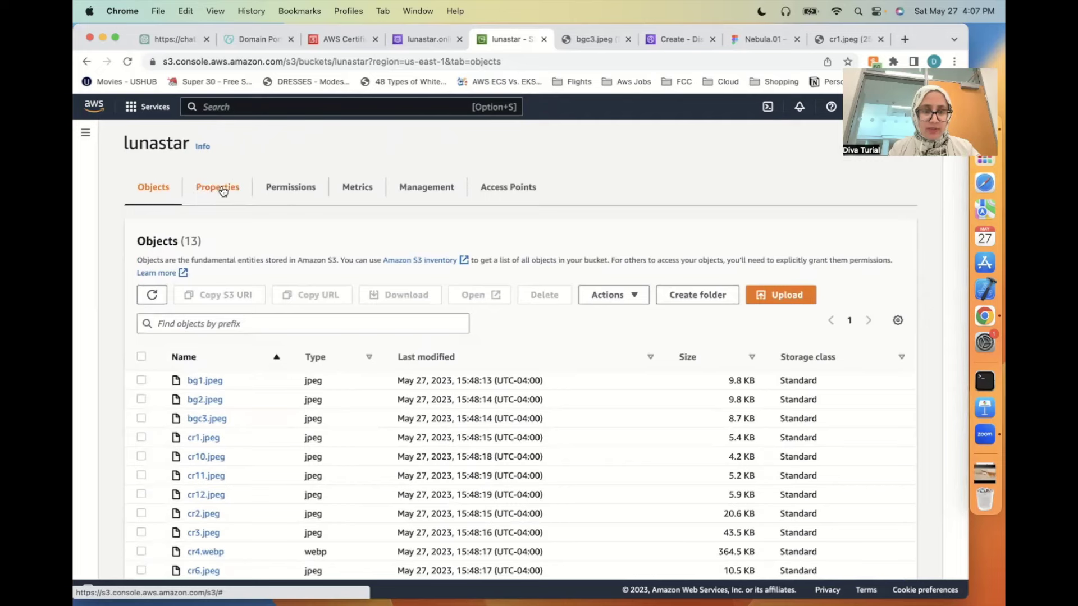
pyautogui.click(300, 190)
pyautogui.scroll(-5, 339, 446)
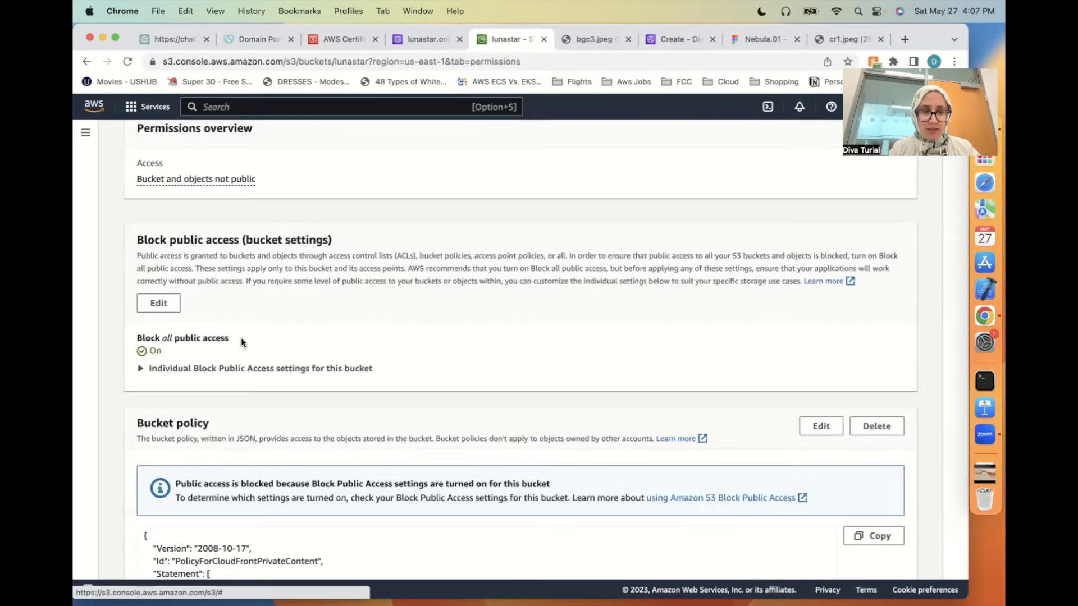
pyautogui.scroll(-5, 246, 340)
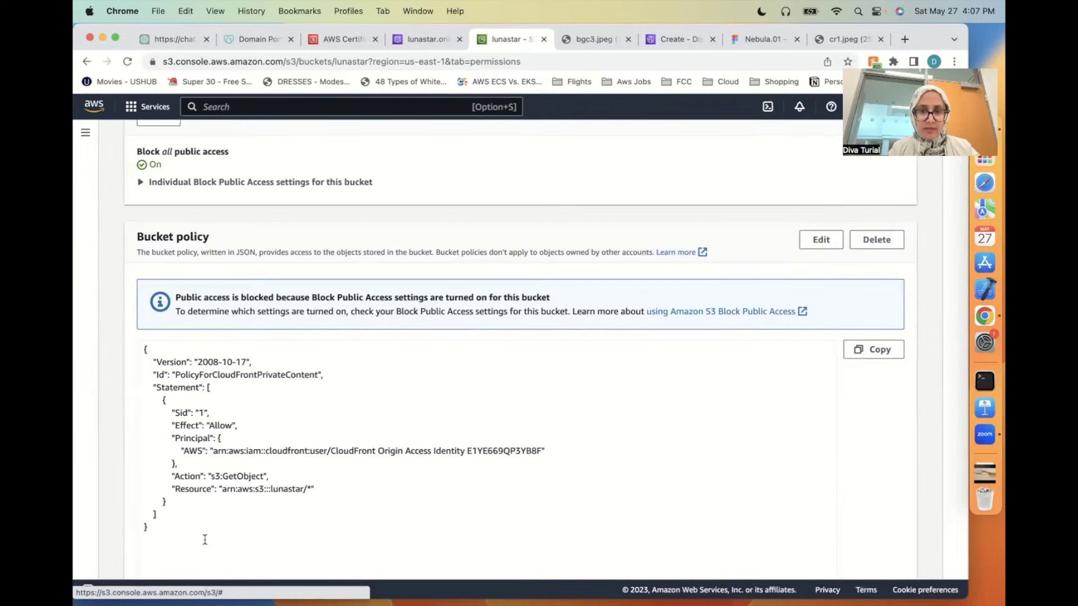
pyautogui.scroll(8, 232, 488)
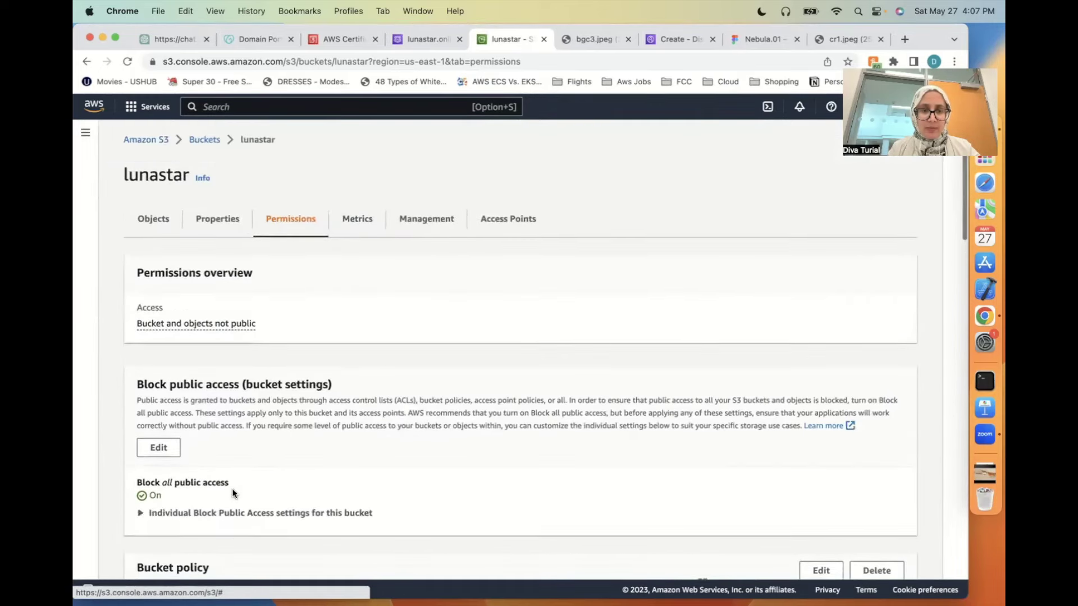
# - Open bg1.jpeg from the lunastar bucket's object list and test its S3 object URL
pyautogui.click(225, 225)
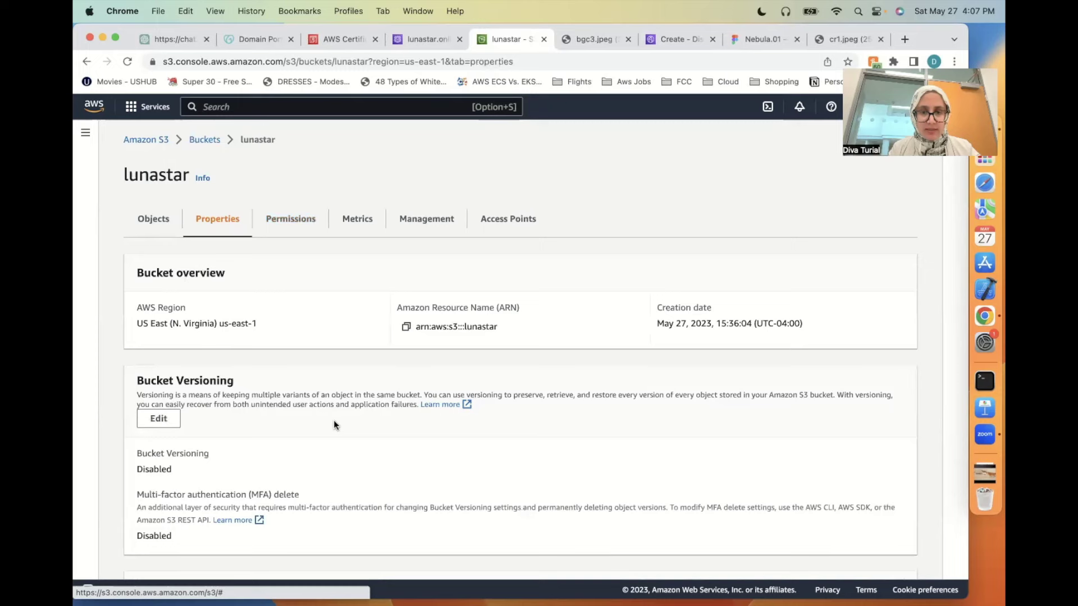
pyautogui.click(162, 222)
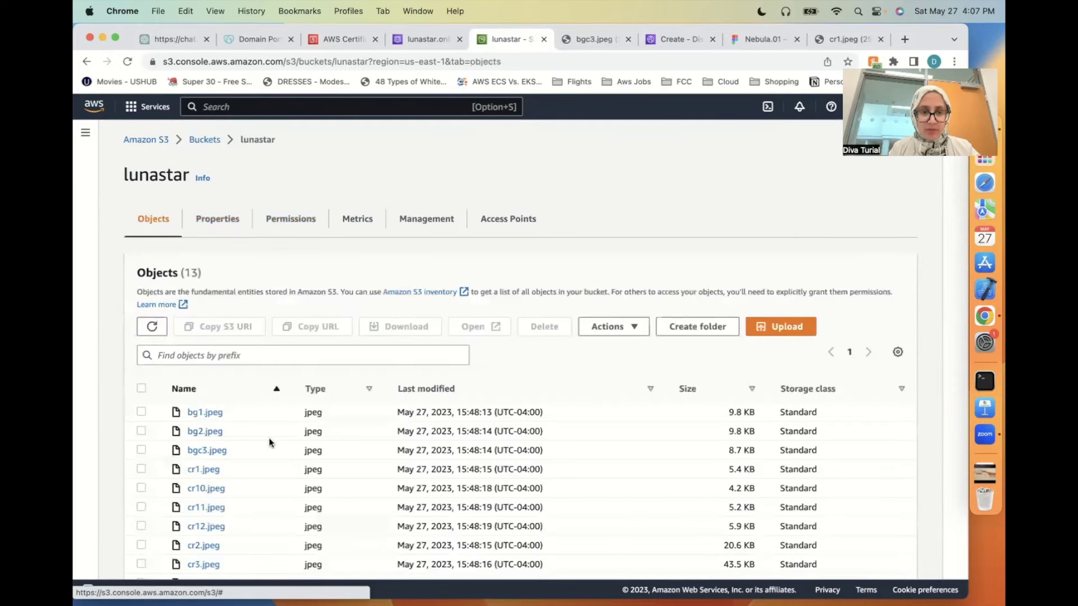
pyautogui.click(211, 411)
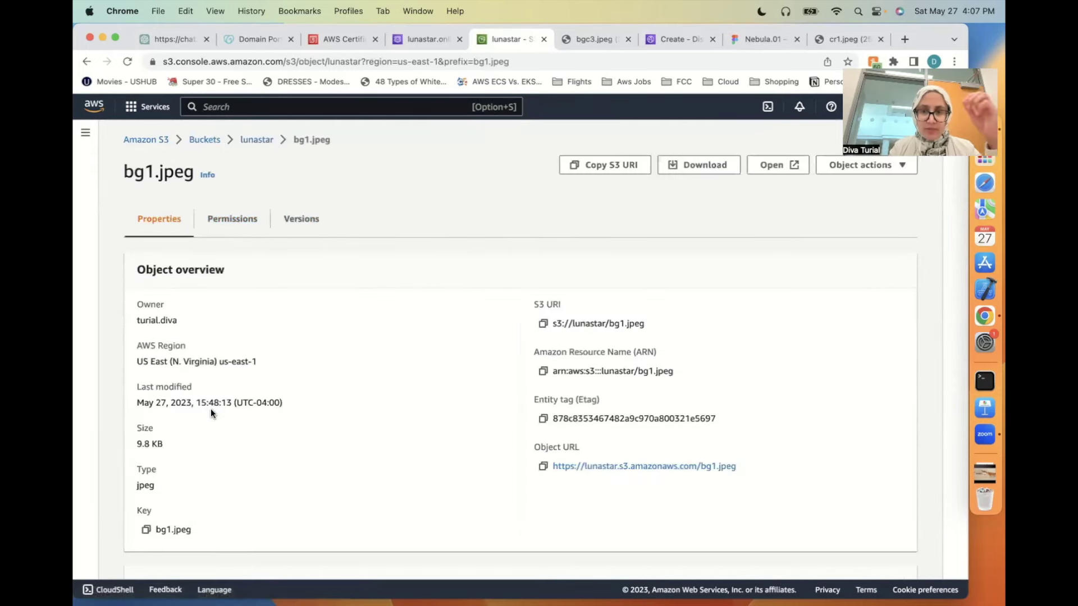
pyautogui.click(655, 468)
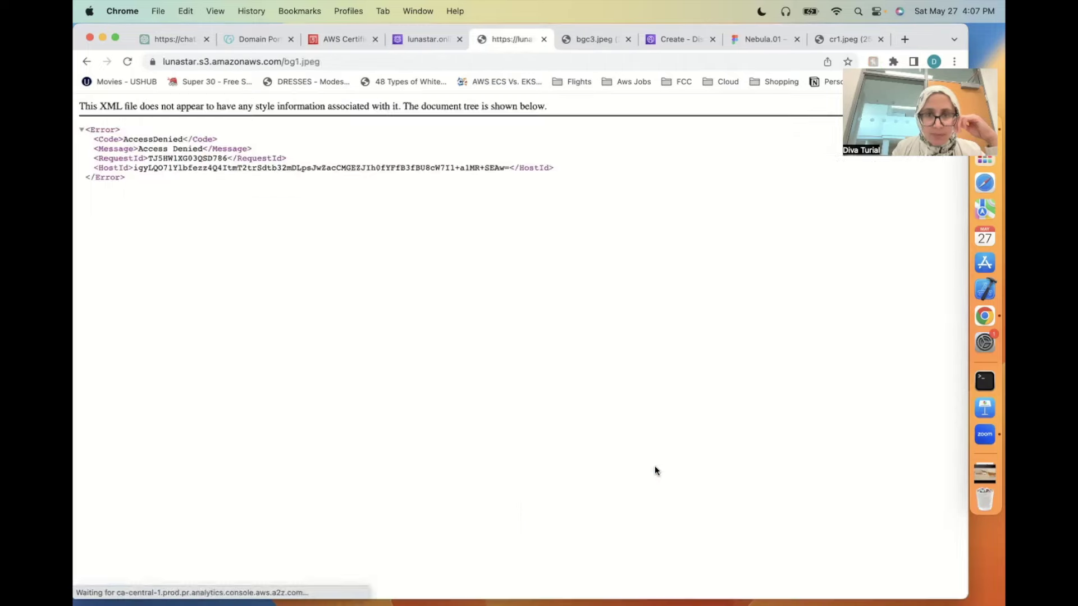
# - Close the bgc3.jpeg page, retest bg1.jpeg's S3 object URL from its object page and return there
pyautogui.click(627, 40)
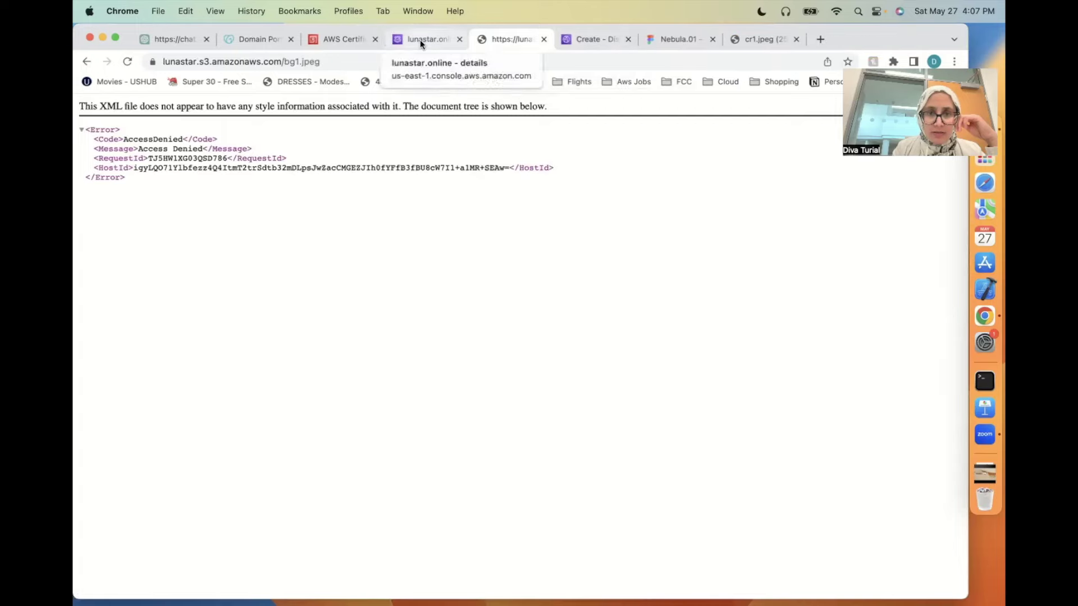
pyautogui.click(87, 62)
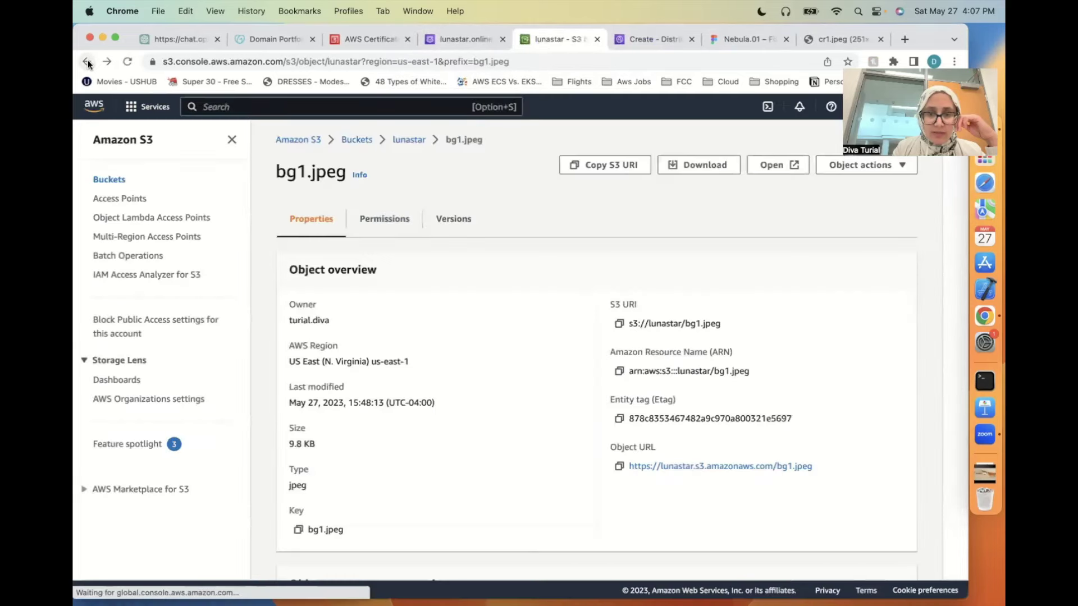
pyautogui.click(646, 468)
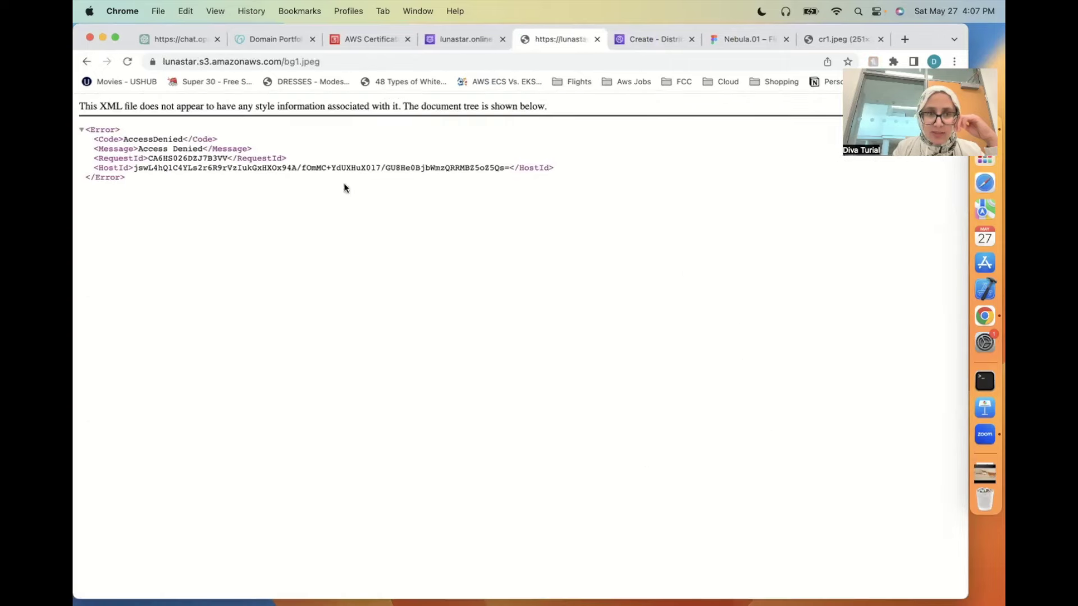
pyautogui.click(86, 62)
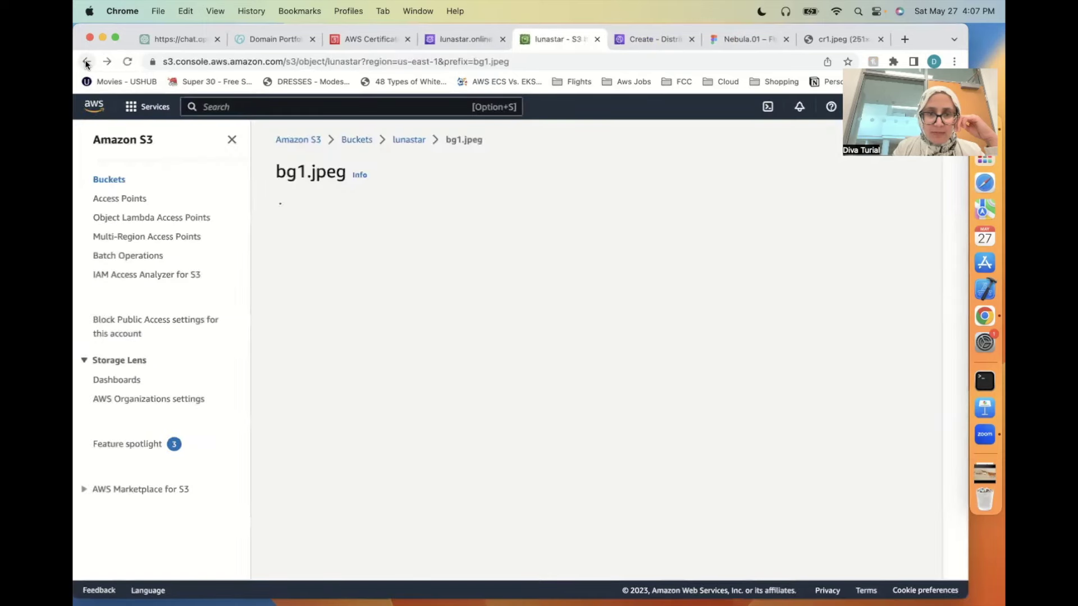
# - Open cr12.jpeg from the lunastar bucket's object list and test its S3 object URL, checking the Figma architecture diagram before returning to that page
pyautogui.click(404, 140)
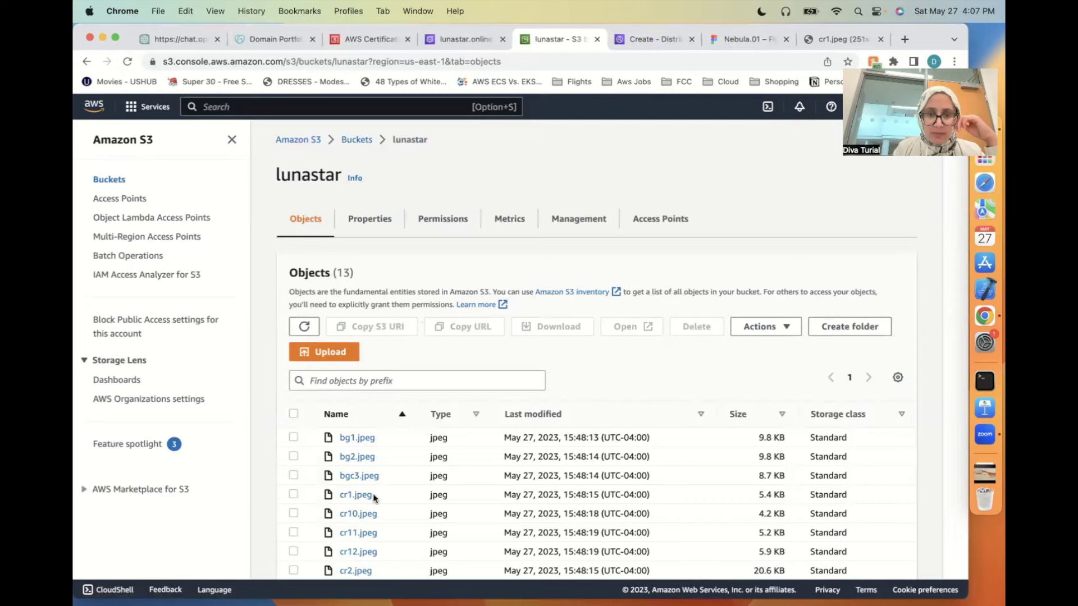
pyautogui.scroll(-3, 372, 514)
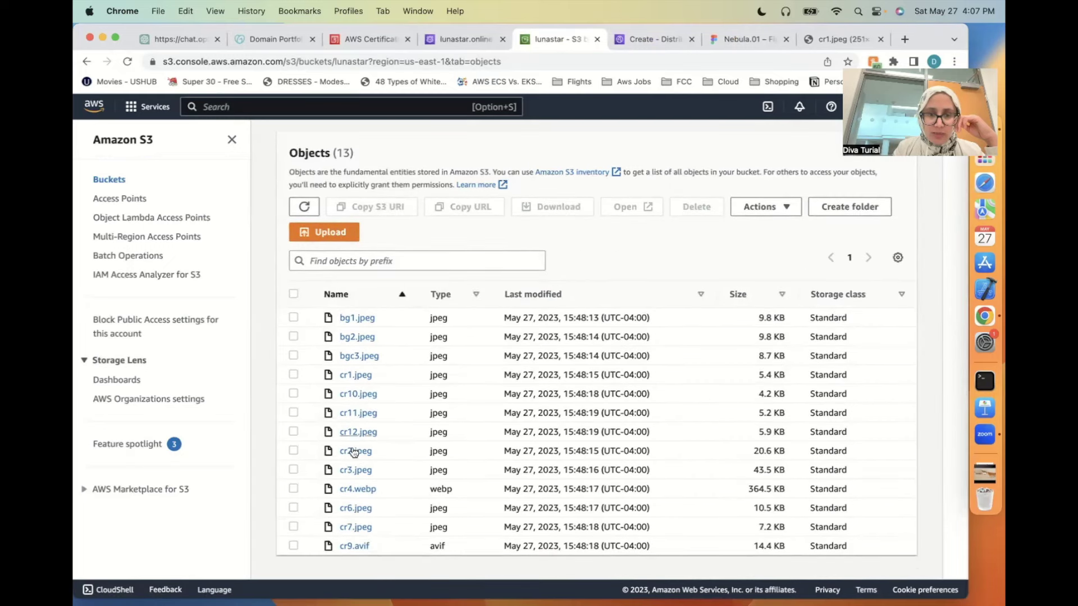
pyautogui.click(362, 432)
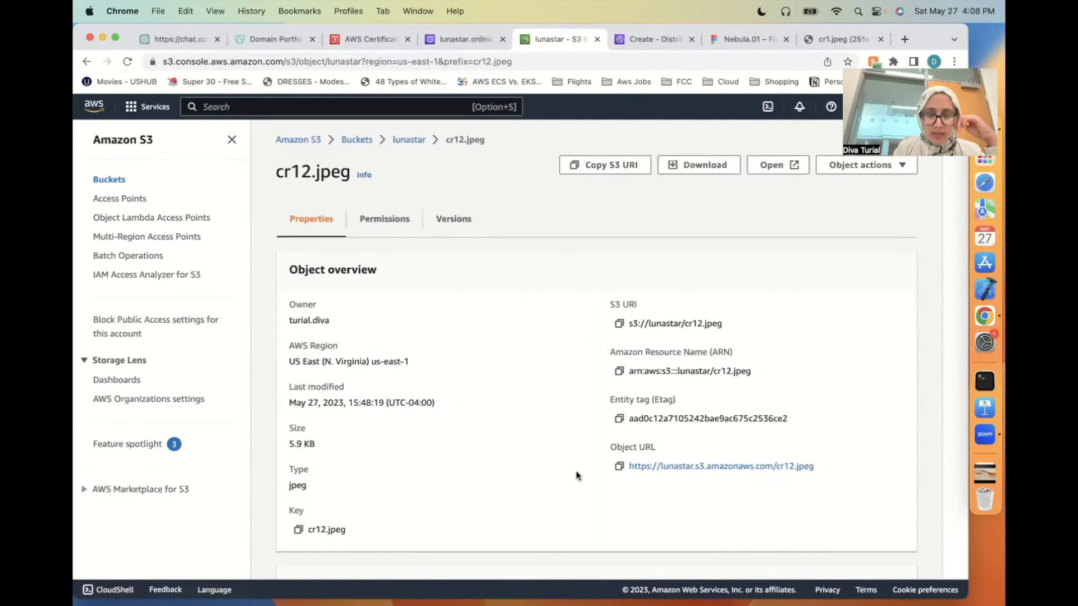
pyautogui.click(651, 466)
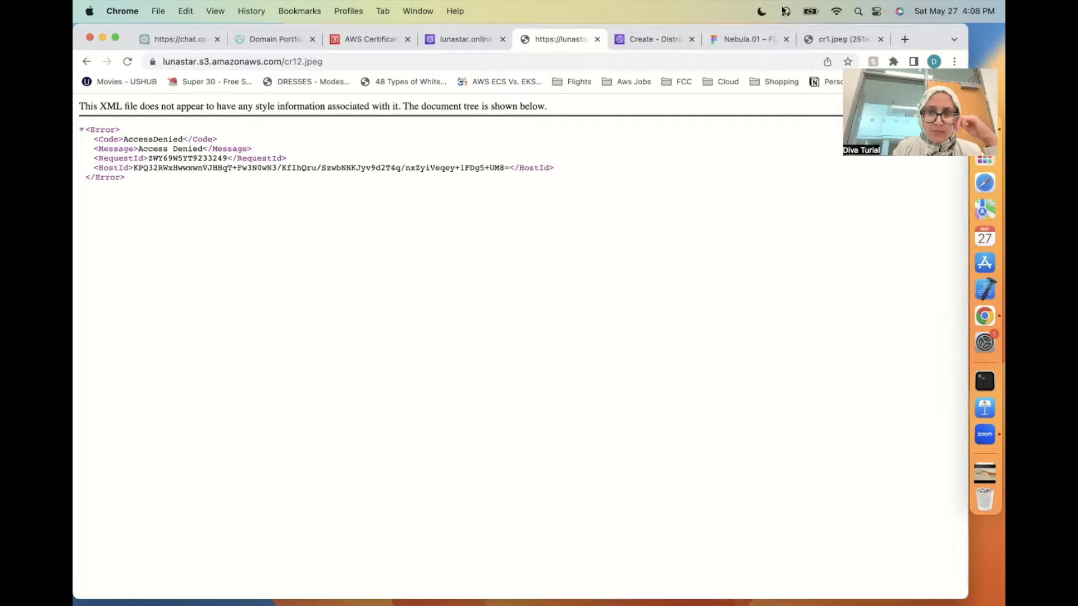
pyautogui.click(749, 39)
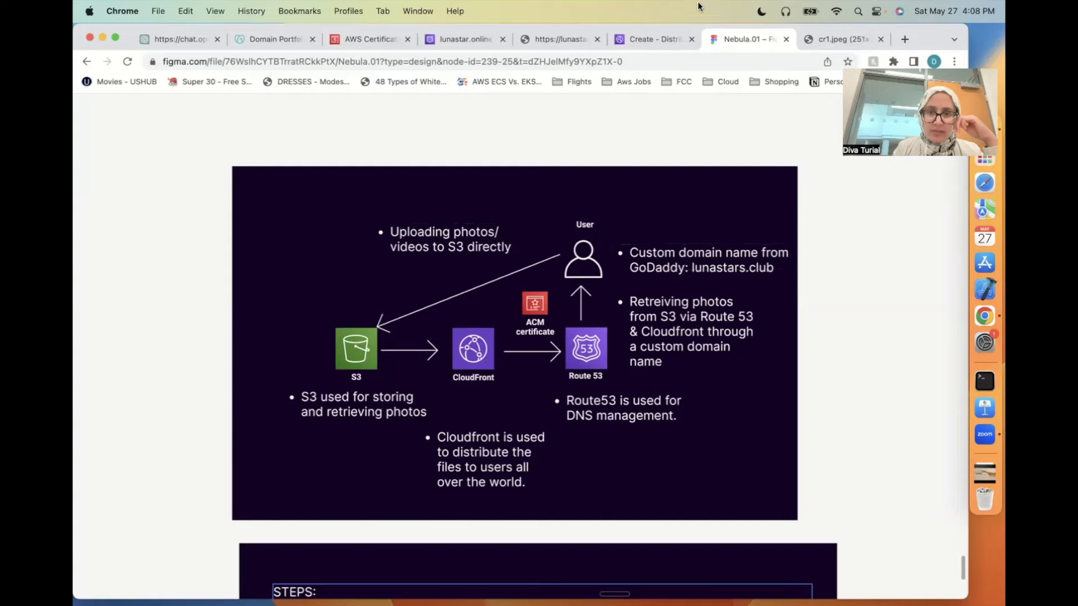
pyautogui.click(562, 42)
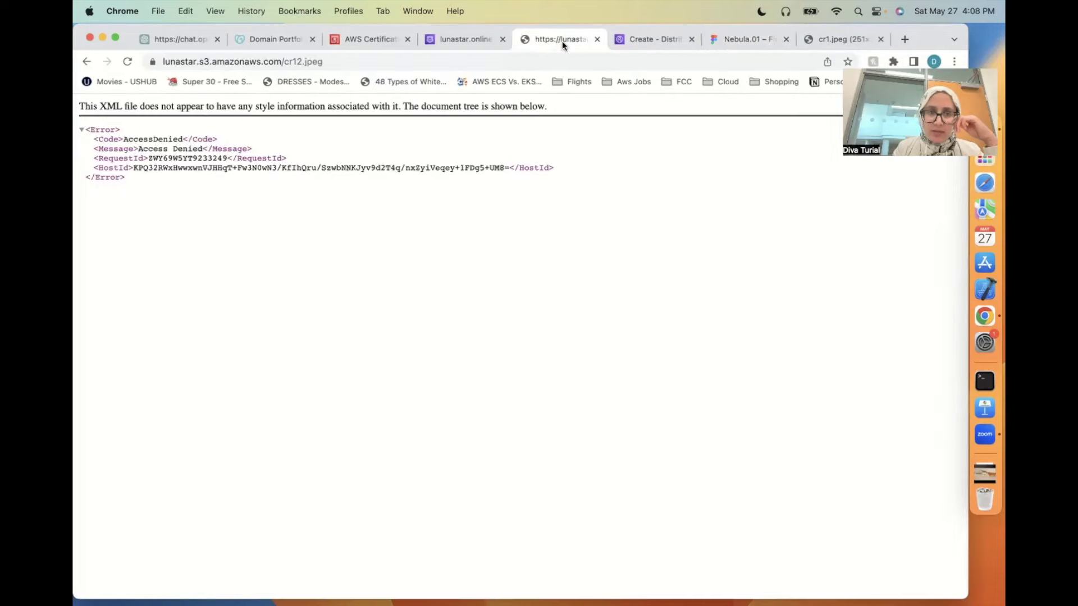
# - Take the file name cr12.jpeg from the S3 address and load lunastar.online/cr12.jpeg in place of the cr1.jpeg page
pyautogui.moveTo(321, 63); pyautogui.dragTo(284, 59)
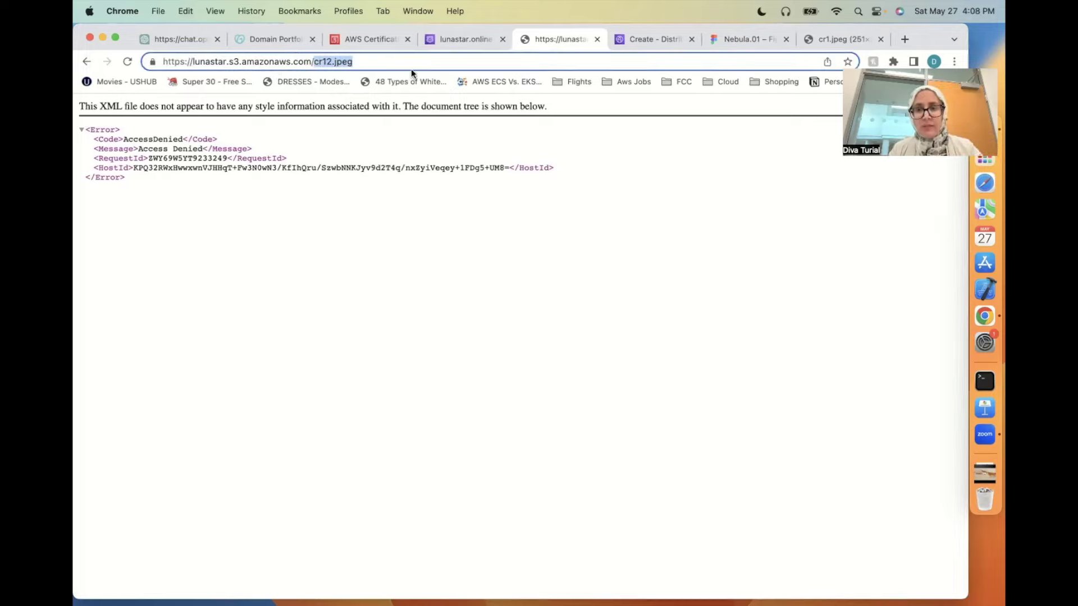
pyautogui.click(859, 40)
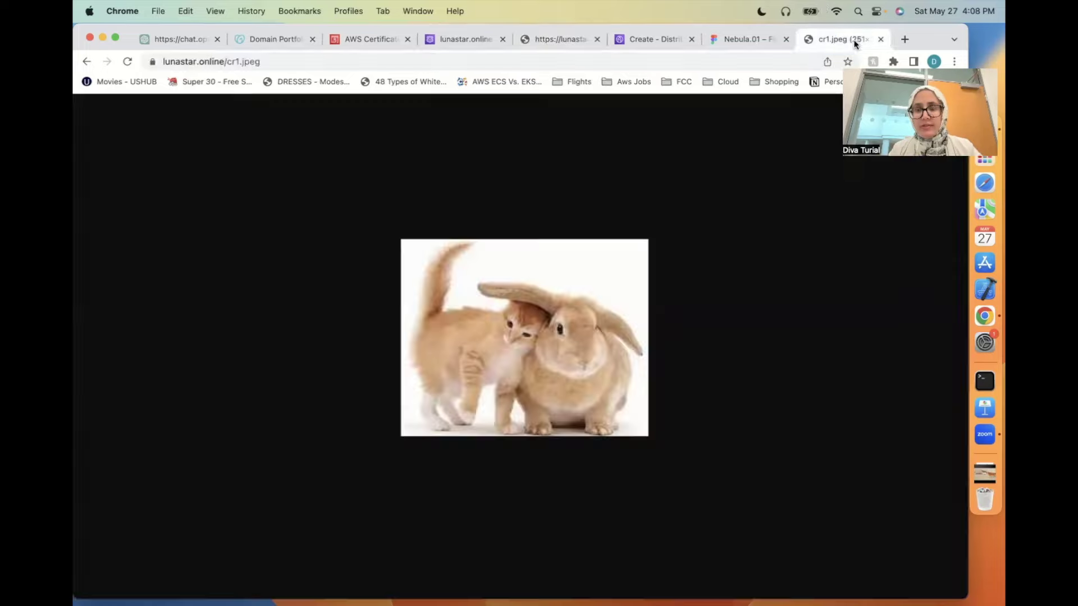
pyautogui.click(381, 62)
pyautogui.press('Right')
pyautogui.press('BackSpace')
pyautogui.press('BackSpace')
pyautogui.press('BackSpace')
pyautogui.press('BackSpace')
pyautogui.press('BackSpace')
pyautogui.press('BackSpace')
pyautogui.press('BackSpace')
pyautogui.press('BackSpace')
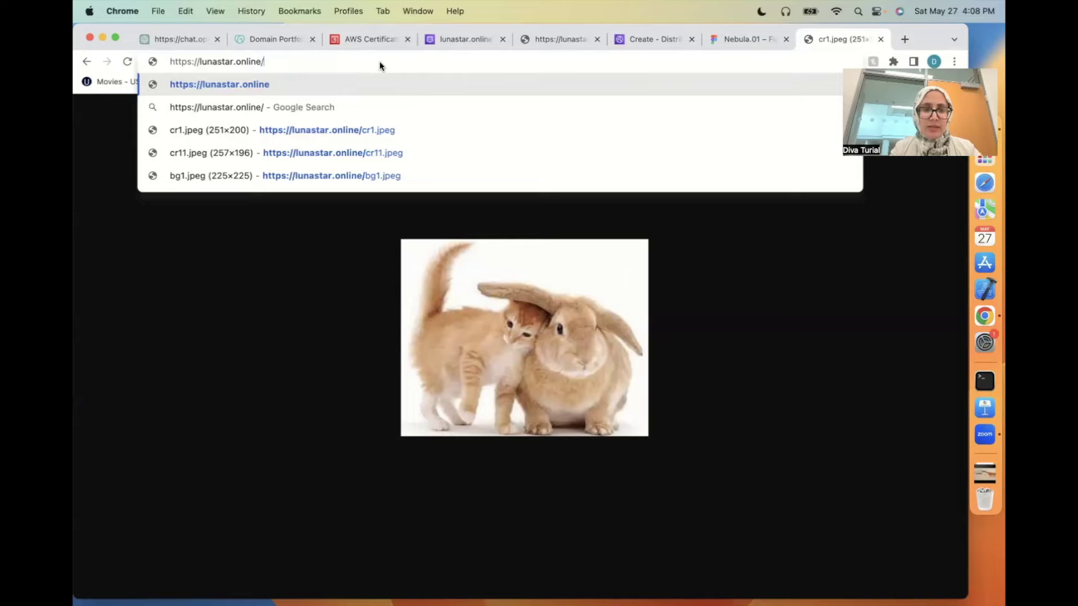
pyautogui.write('cr12.jpeg')
pyautogui.press('Return')
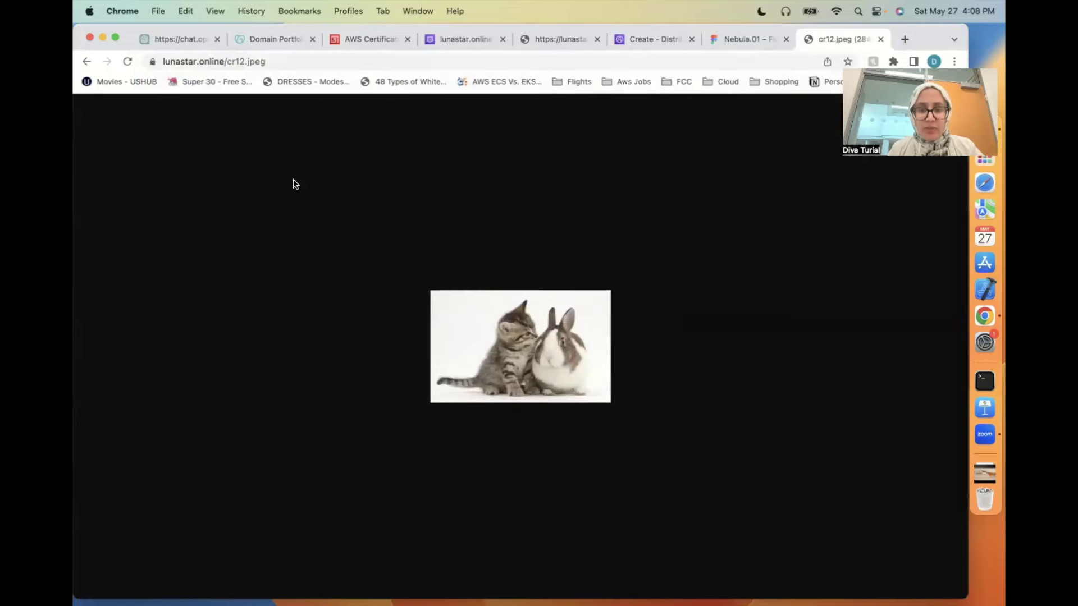
# - Inspect the cr12.jpeg image enlarged on the custom domain and return to the Figma architecture diagram
pyautogui.scroll(5, 588, 421)
pyautogui.scroll(2, 588, 421)
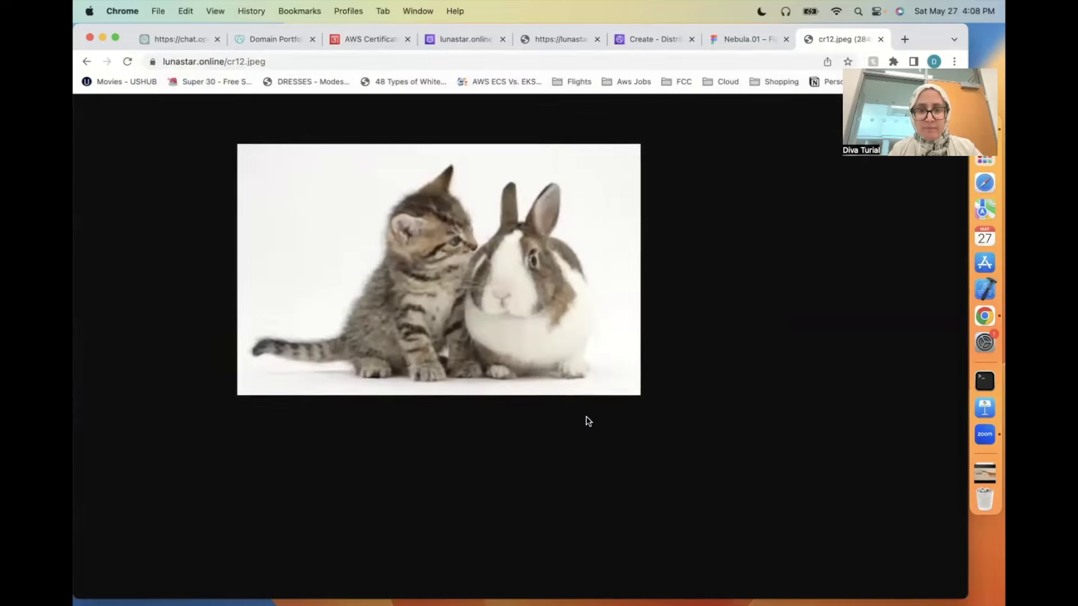
pyautogui.scroll(-2, 587, 421)
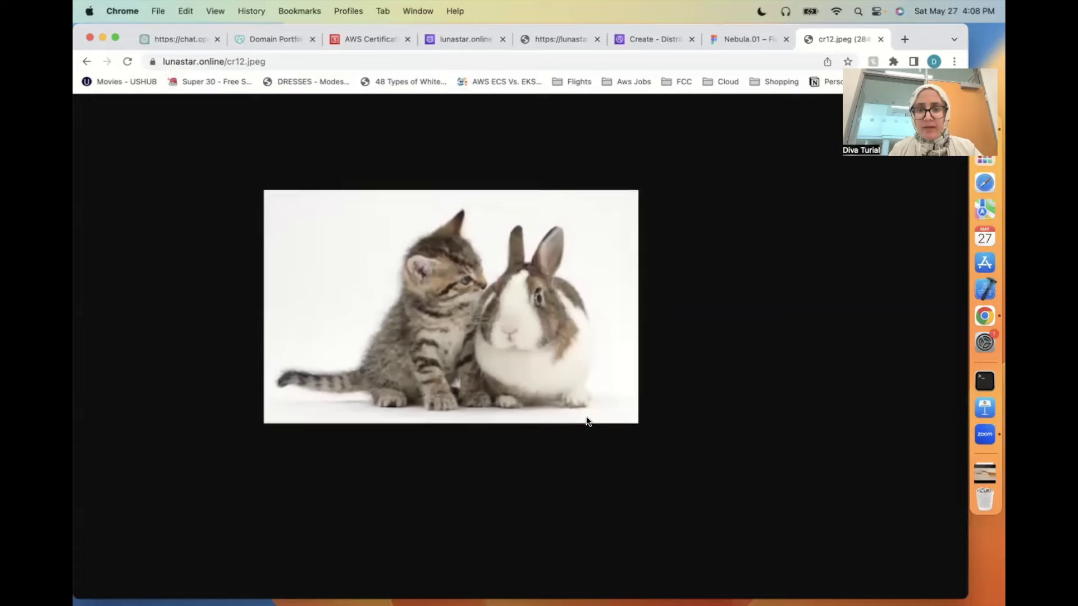
pyautogui.click(745, 38)
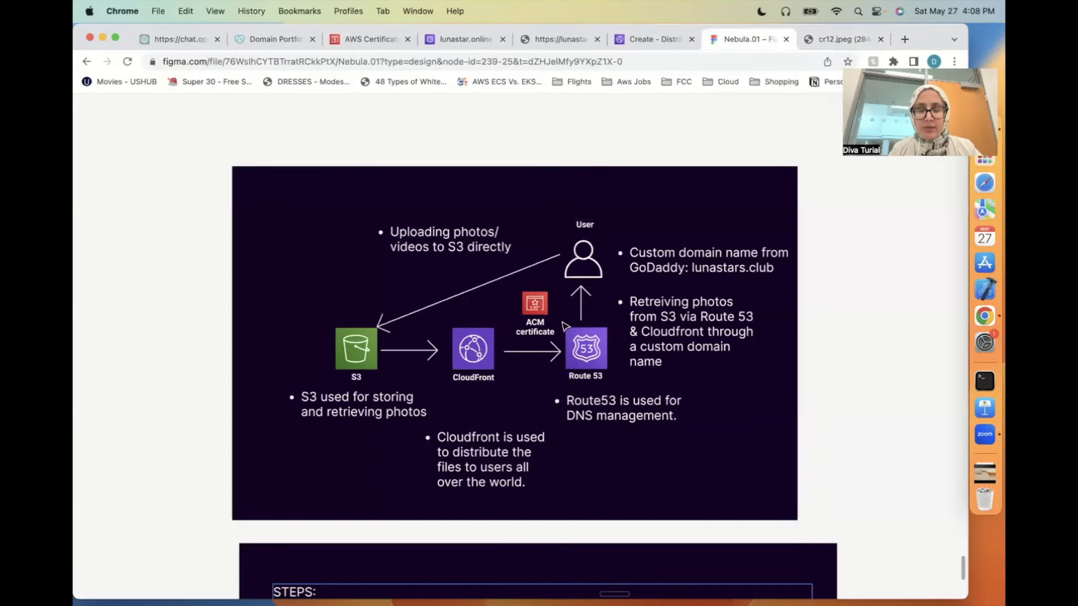